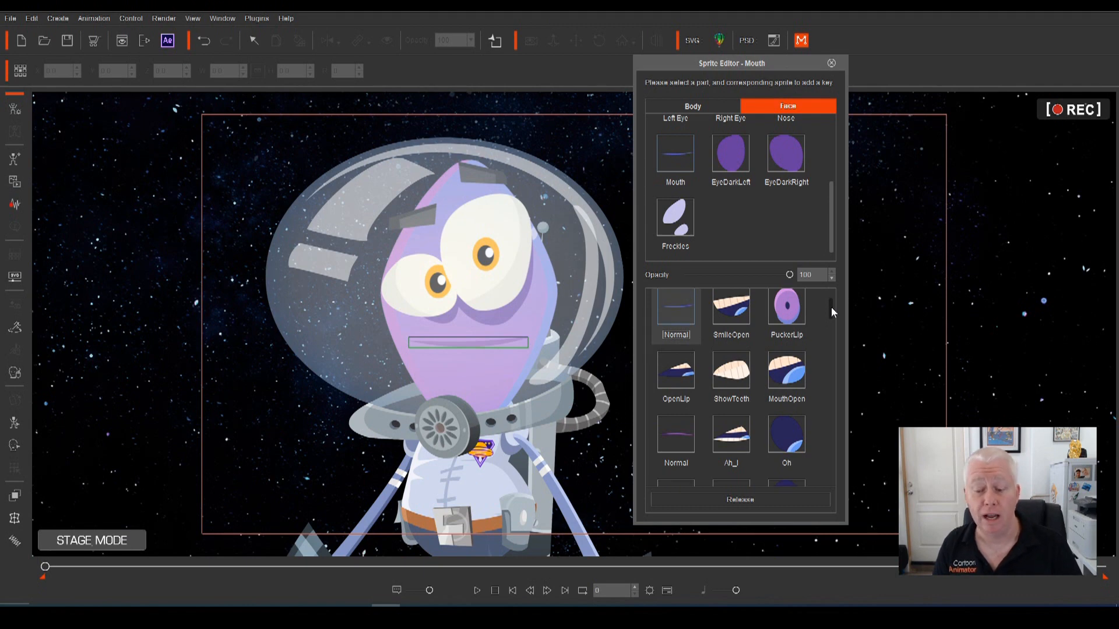
Step: Browse the mouth sprites, then open the timeline and show the character's face tracks with Voice Clip expanded
left_click_drag(831, 306, 837, 337)
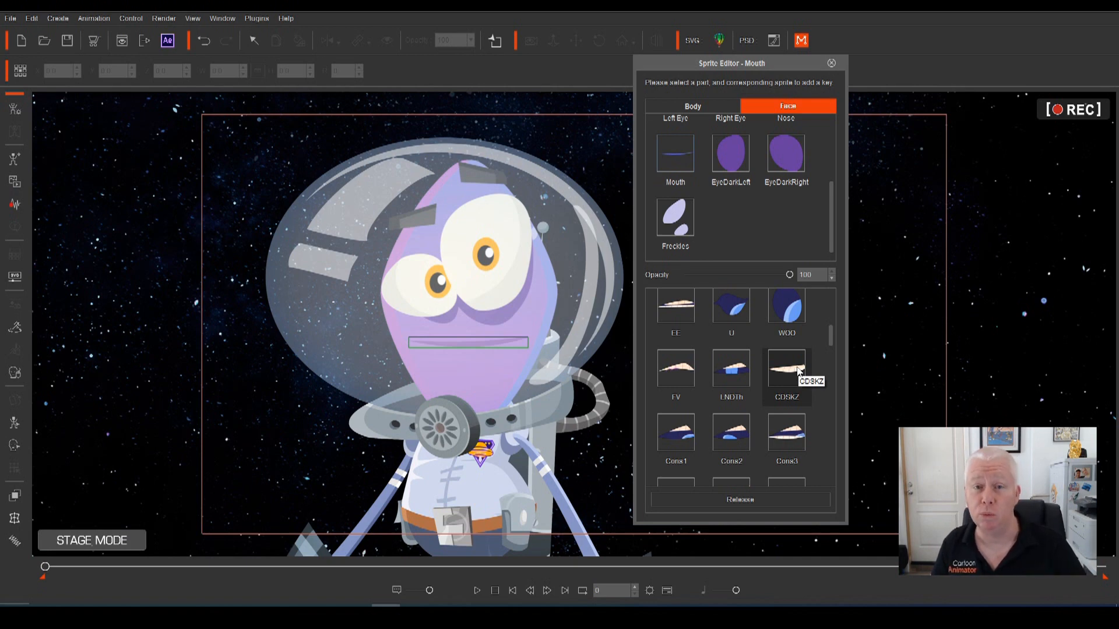
scroll(832, 334, "up", 5)
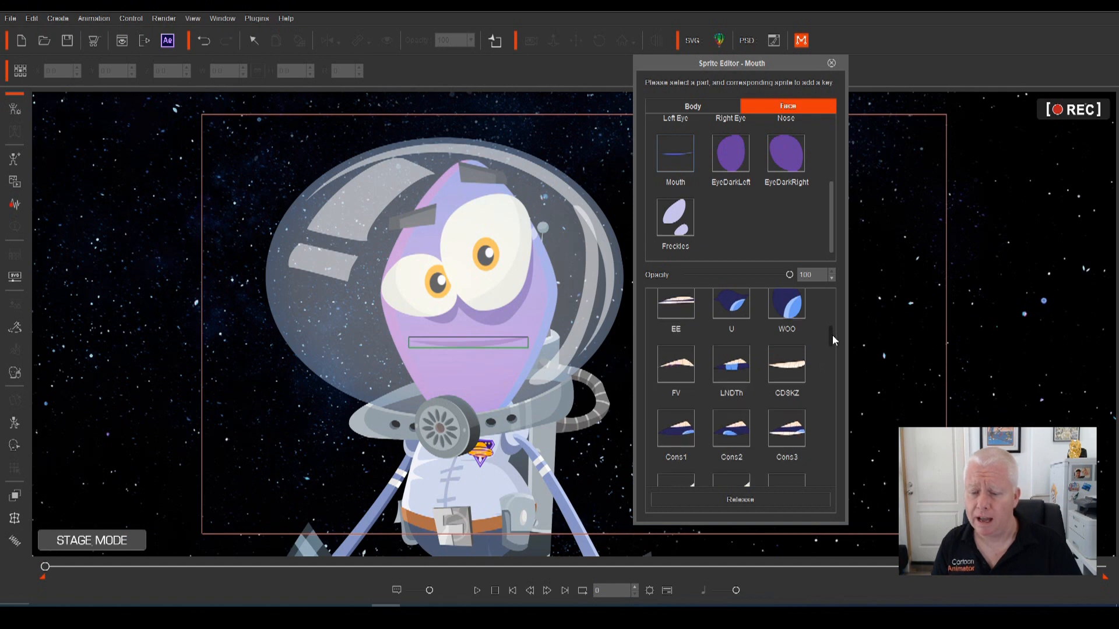
left_click(667, 590)
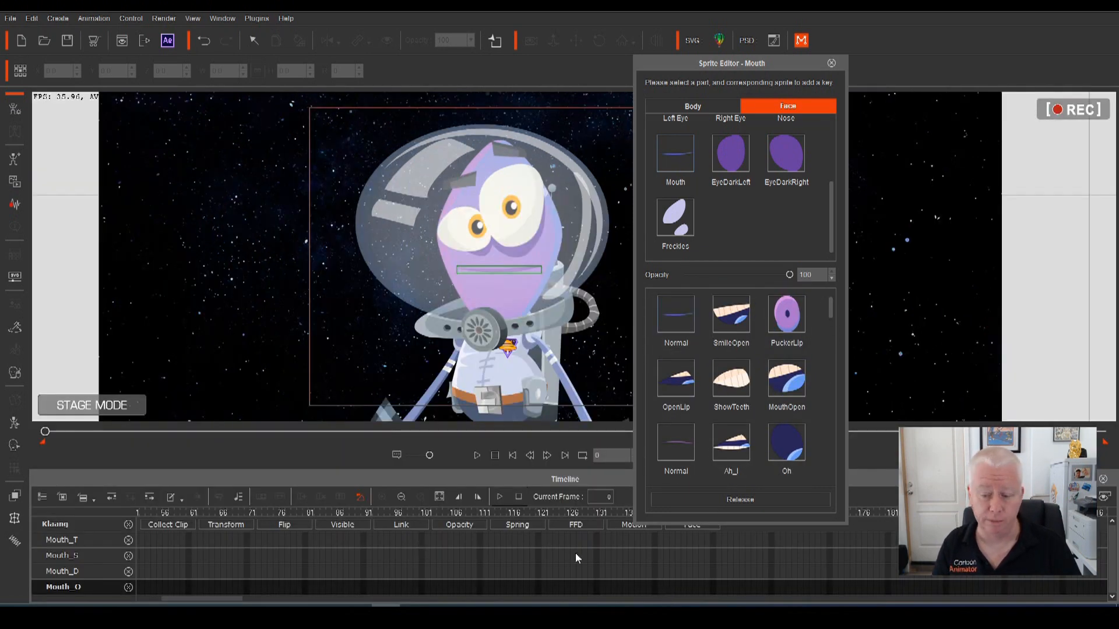
left_click_drag(764, 67, 762, 26)
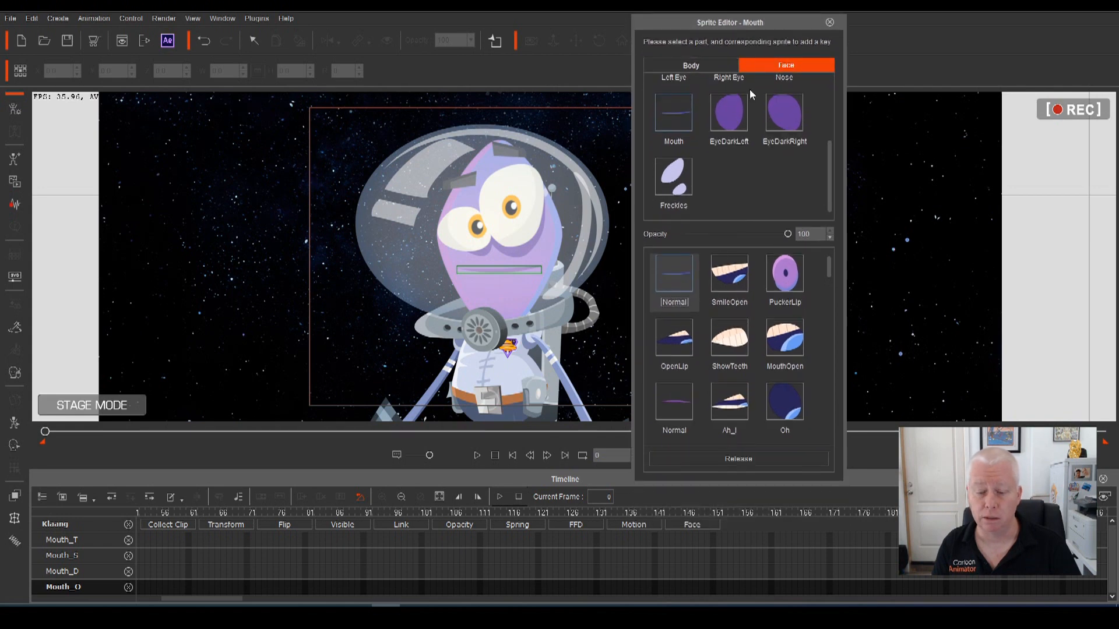
left_click(693, 526)
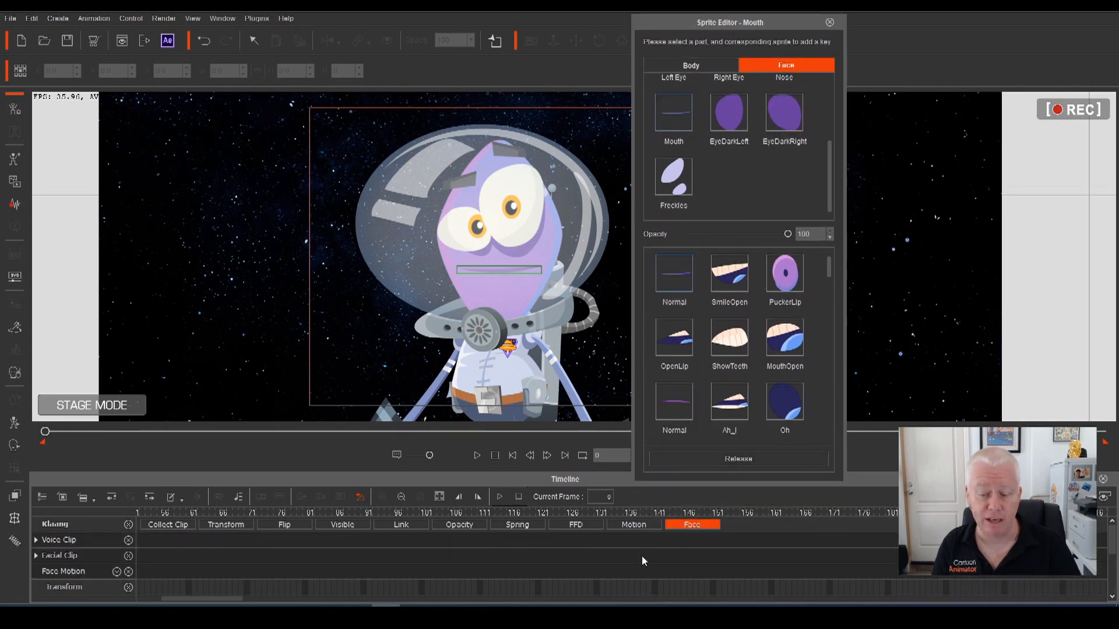
left_click(37, 540)
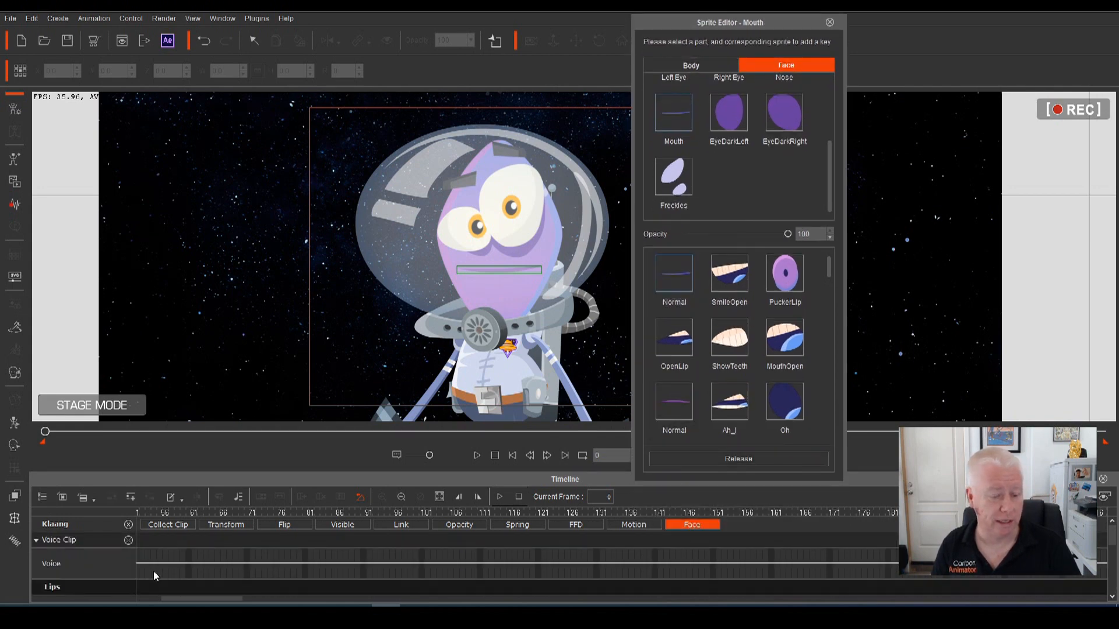
Step: Import audio.mp3 from Downloads onto the Voice Clip track at frame 10
left_click_drag(213, 600, 188, 600)
left_click(198, 513)
right_click(198, 537)
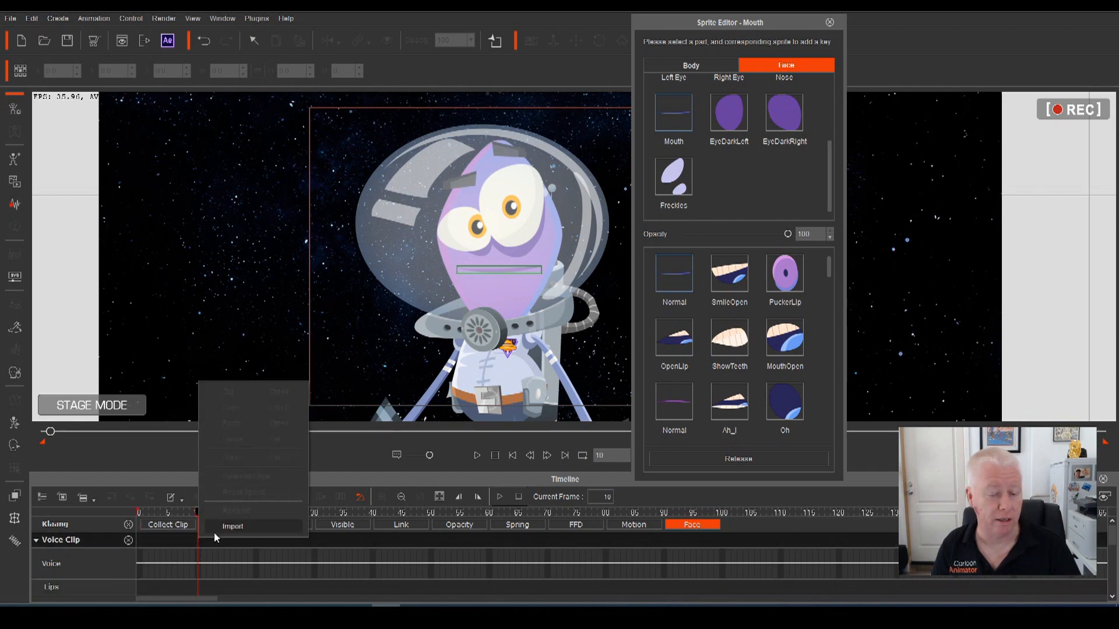
left_click(214, 531)
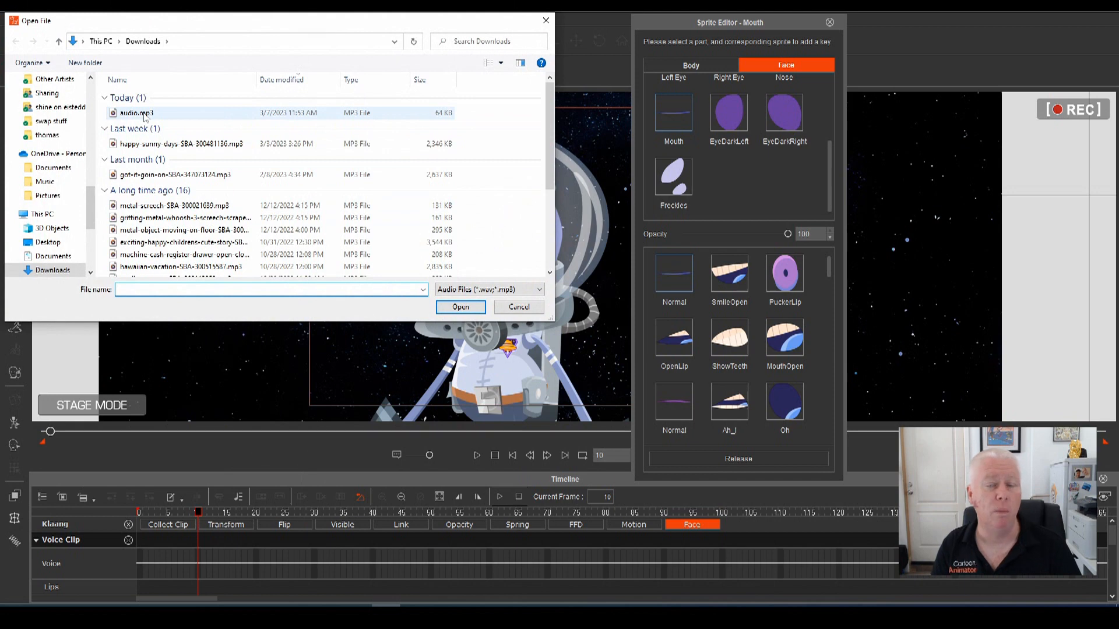
left_click(144, 113)
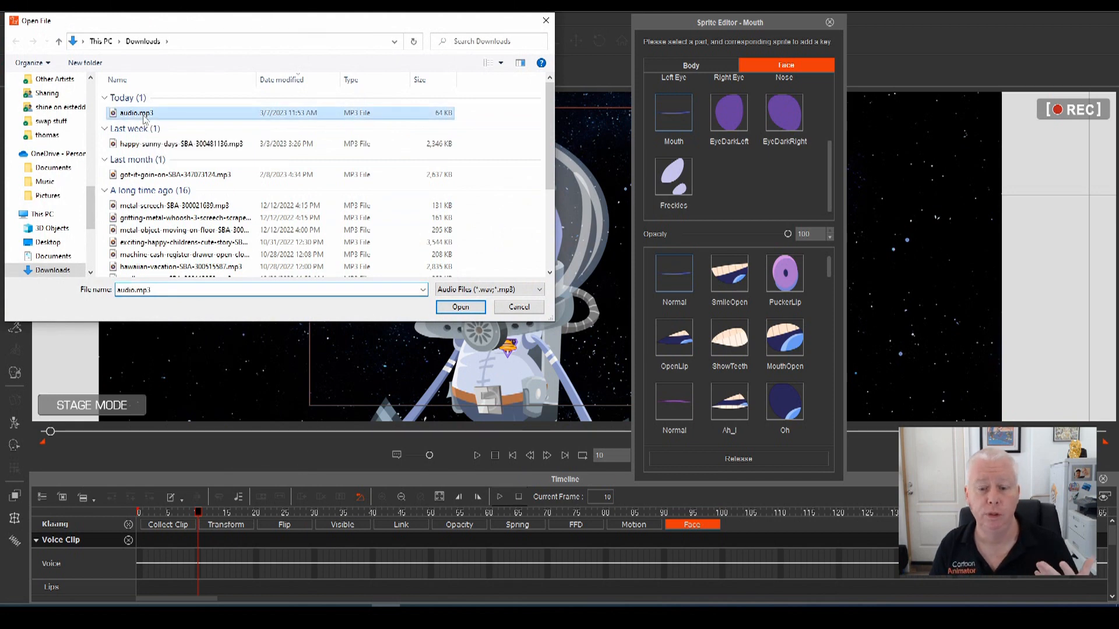
left_click(460, 307)
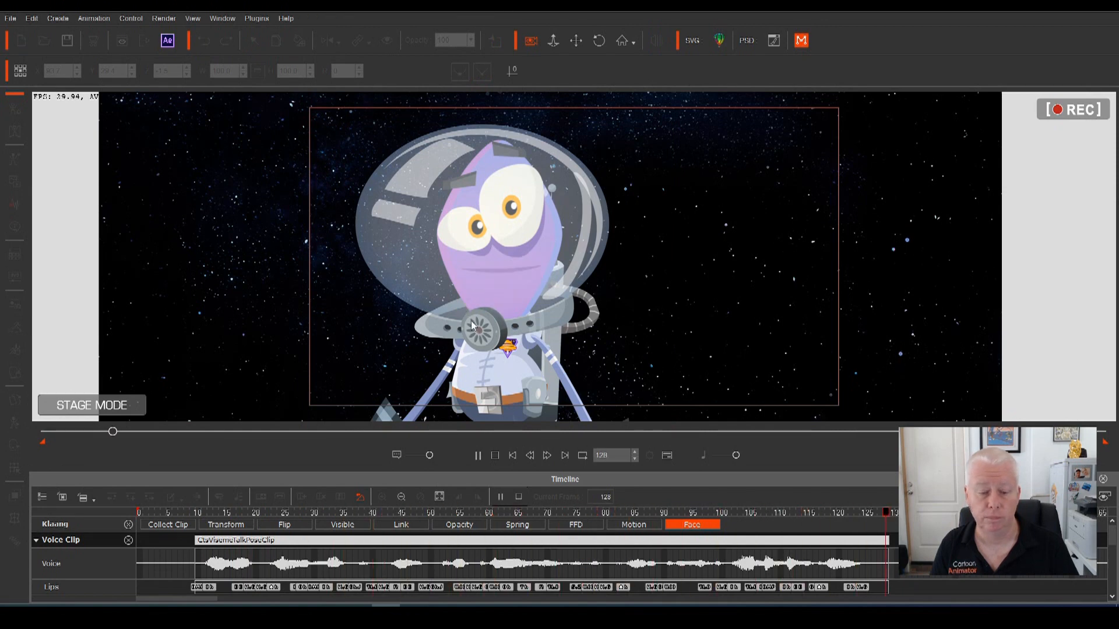
Step: Hide the Facial Clip, Mouth_T and Mouth_D tracks and select the Mouth_S key at frame 10
scroll(107, 568, "down", 1)
scroll(109, 571, "down", 2)
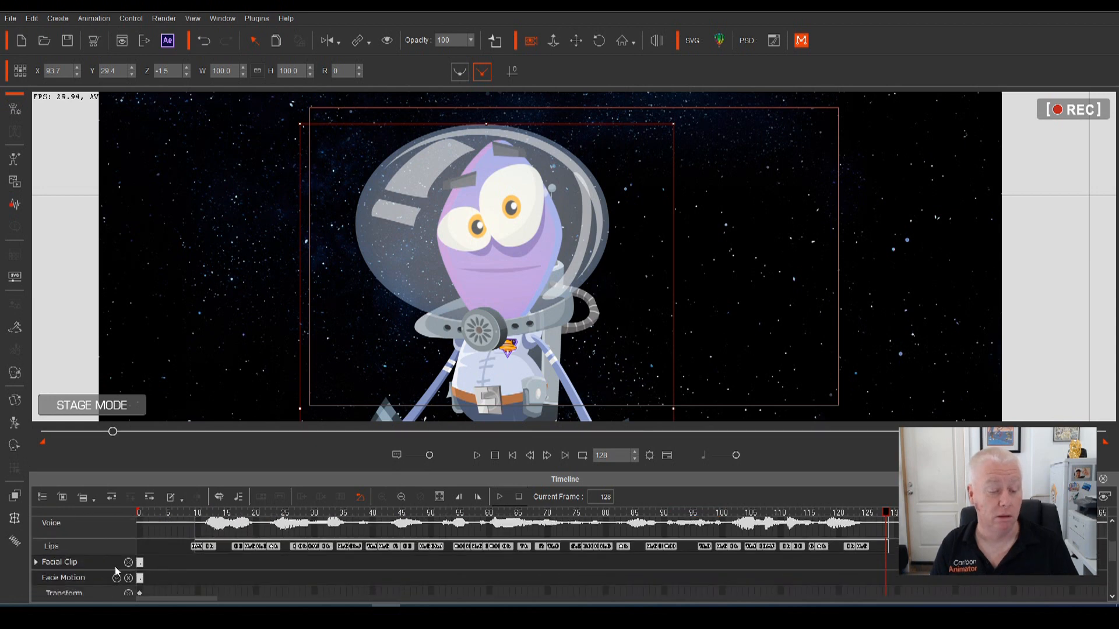
left_click(128, 563)
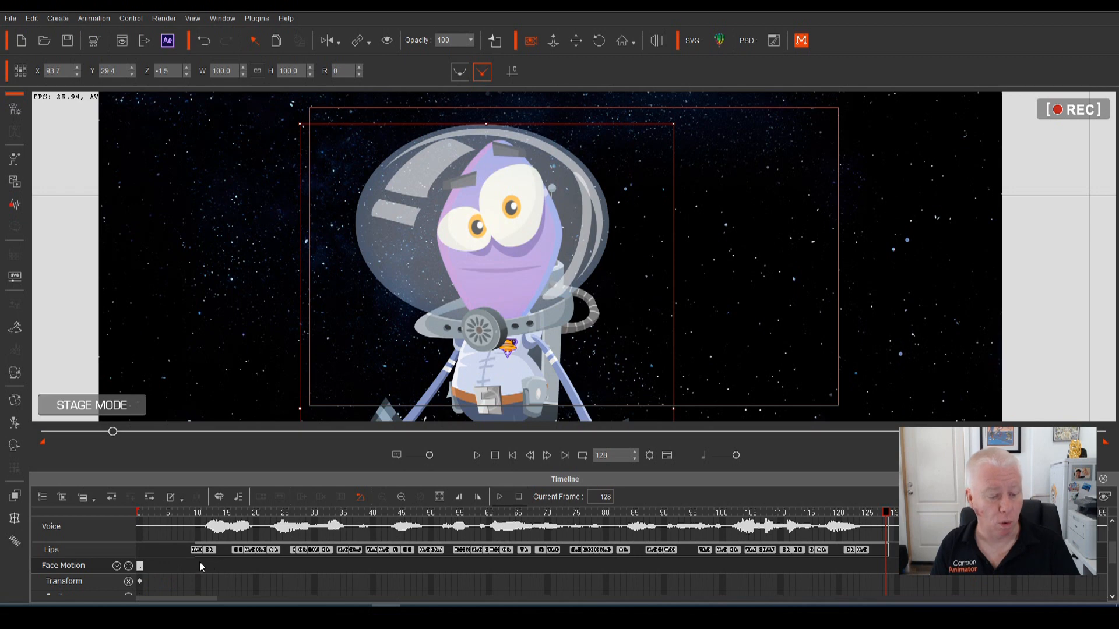
scroll(553, 565, "up", 3)
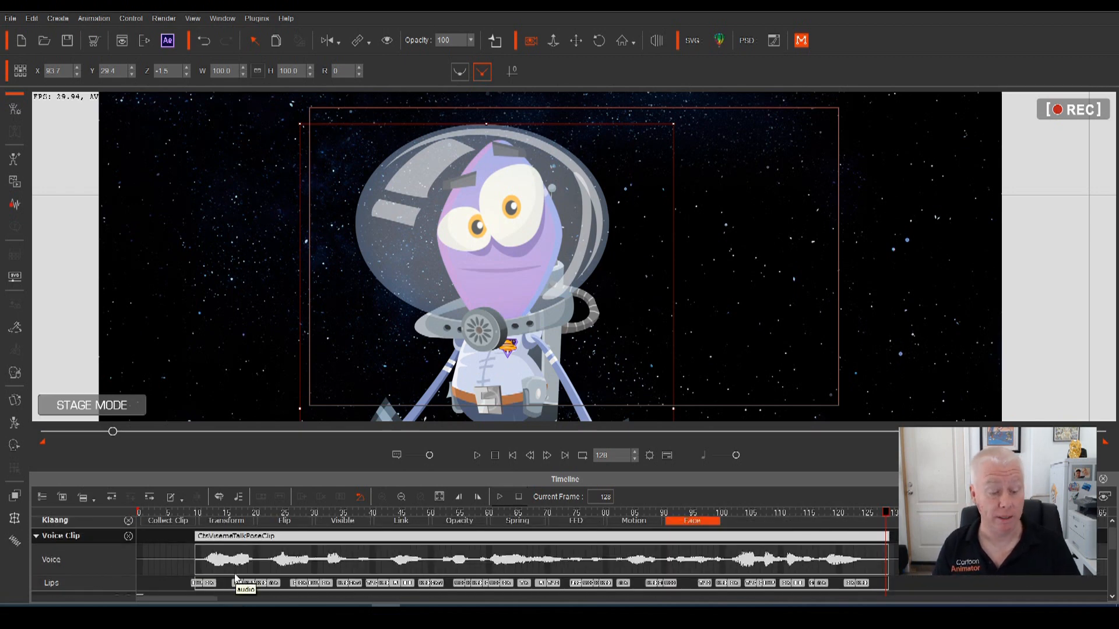
scroll(129, 580, "down", 4)
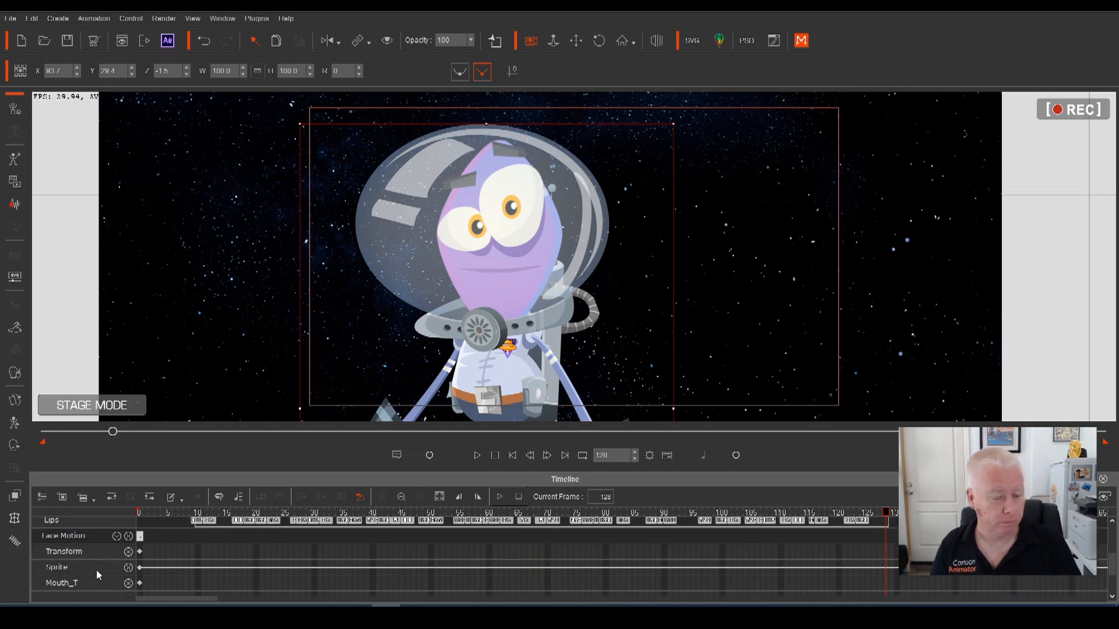
left_click(116, 536)
left_click(133, 464)
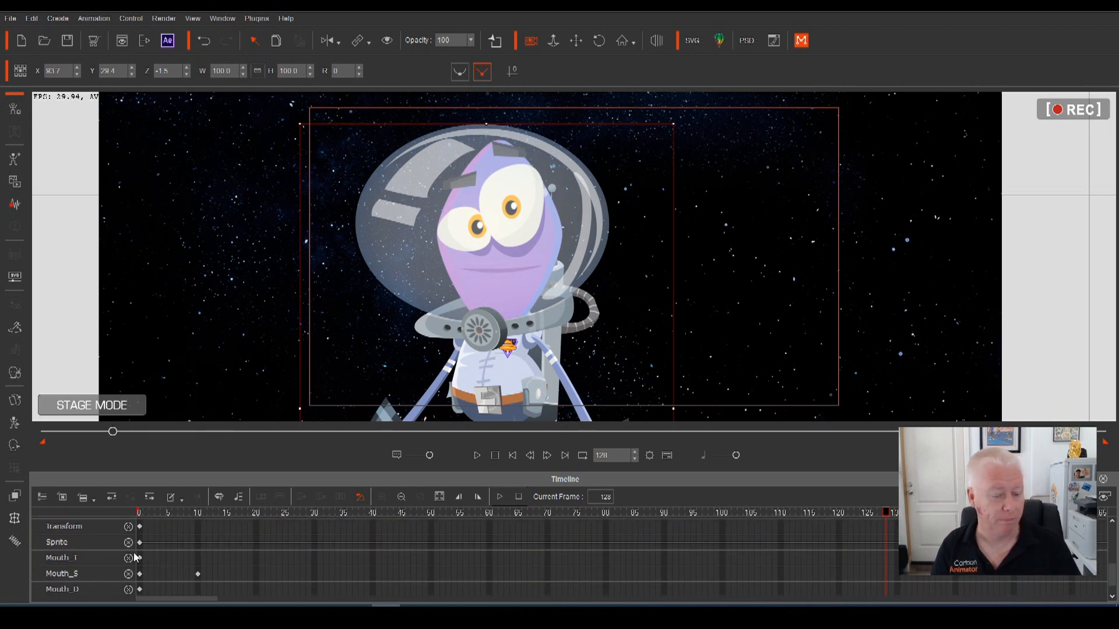
left_click(129, 558)
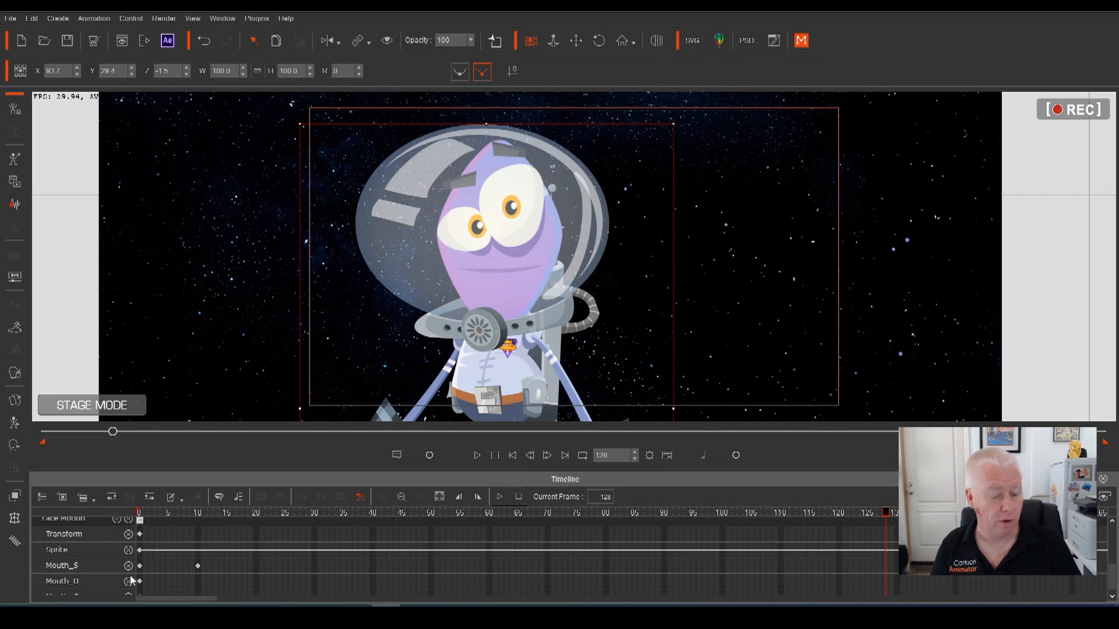
left_click(129, 581)
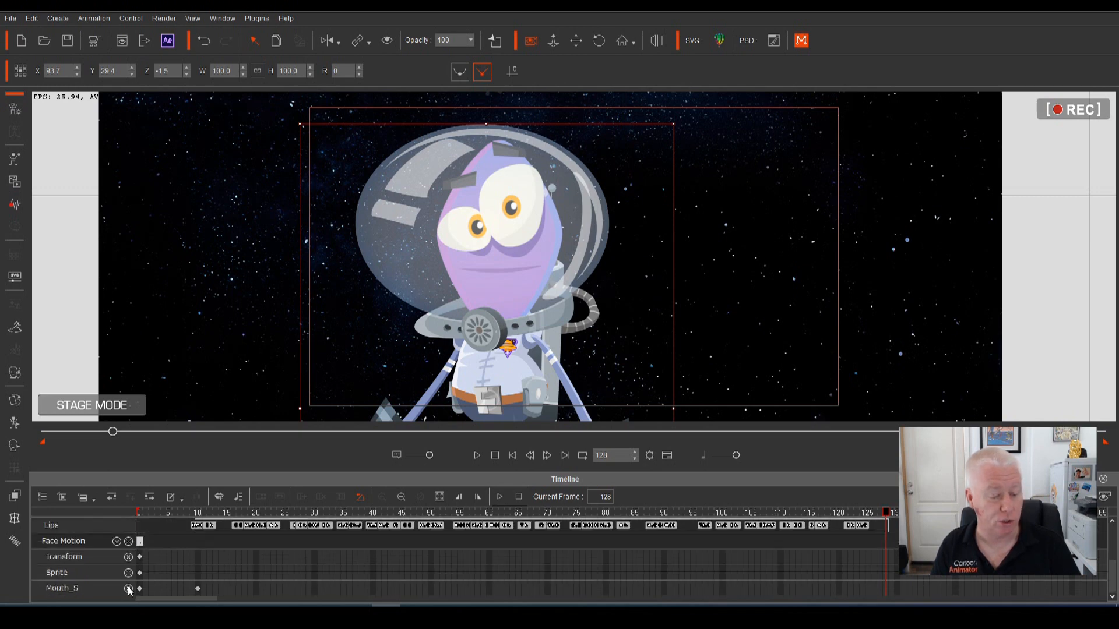
left_click(198, 588)
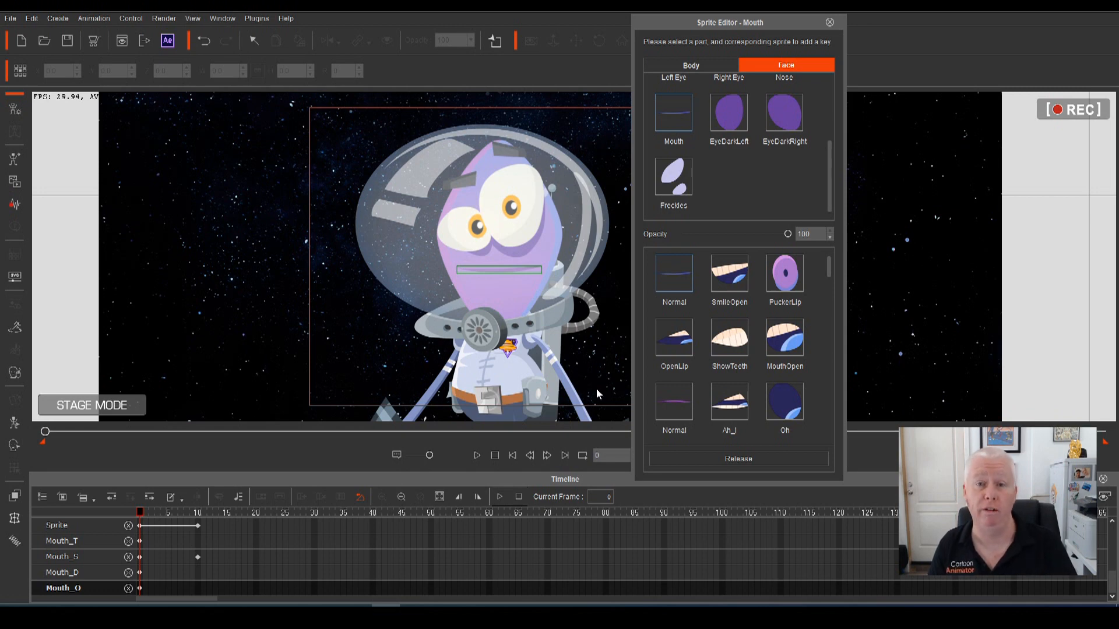
Step: Hide the character's helmet by switching its body sprite to Empty at frame 0
scroll(547, 211, "up", 5)
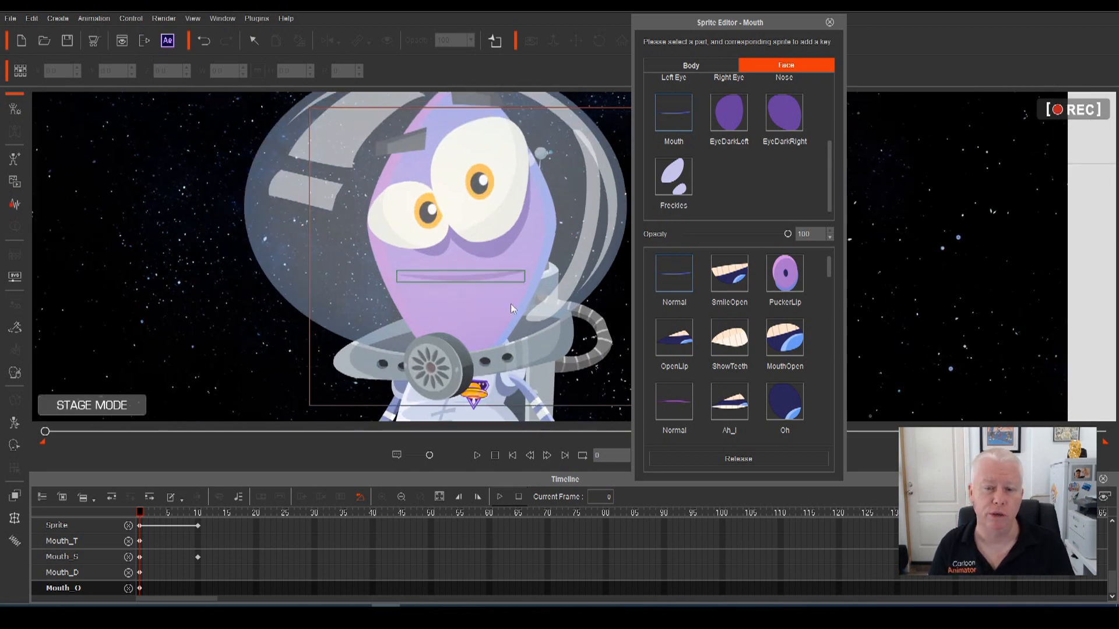
scroll(509, 299, "up", 2)
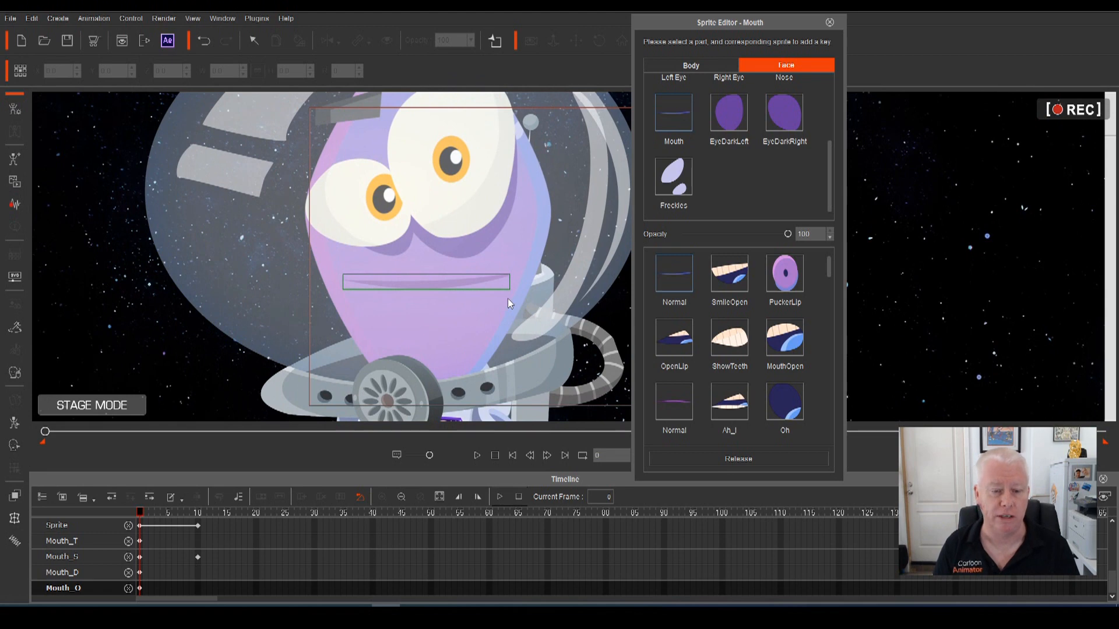
left_click(472, 275)
scroll(764, 173, "down", 3)
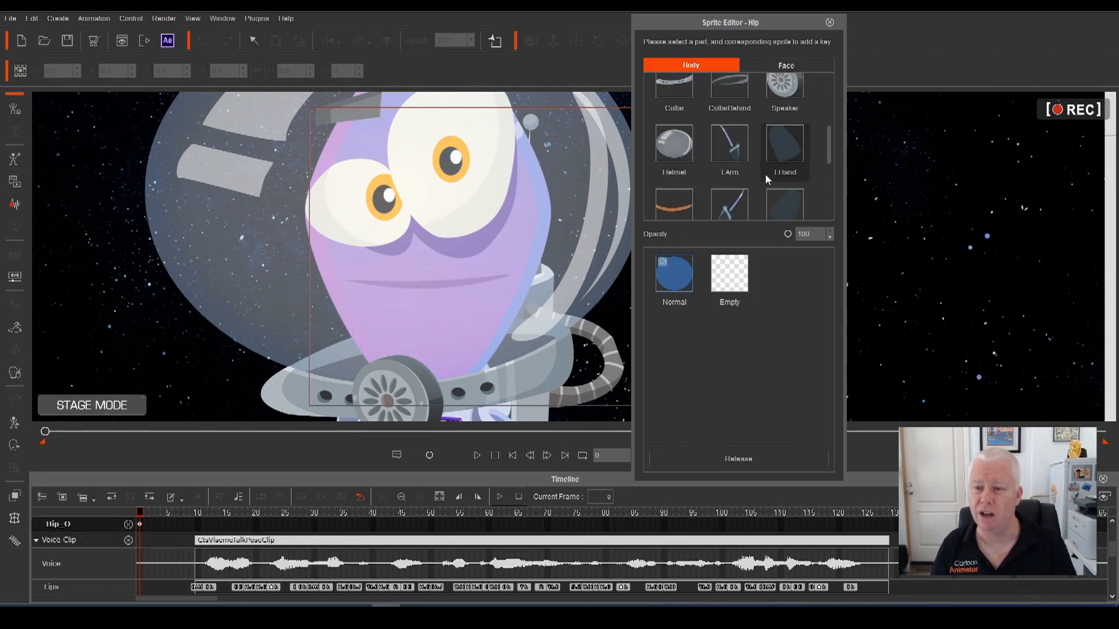
left_click(674, 145)
left_click(732, 287)
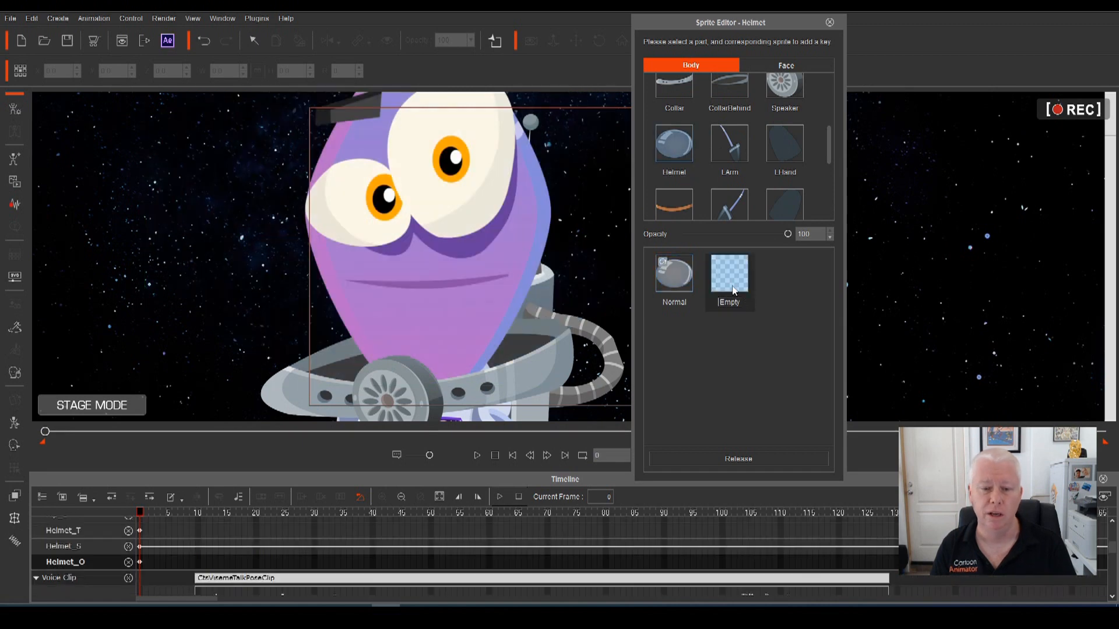
Step: Return to the mouth sprites, hide the Transform track and move the mouth's Sprite key at frame 10 to frame 9
left_click(786, 65)
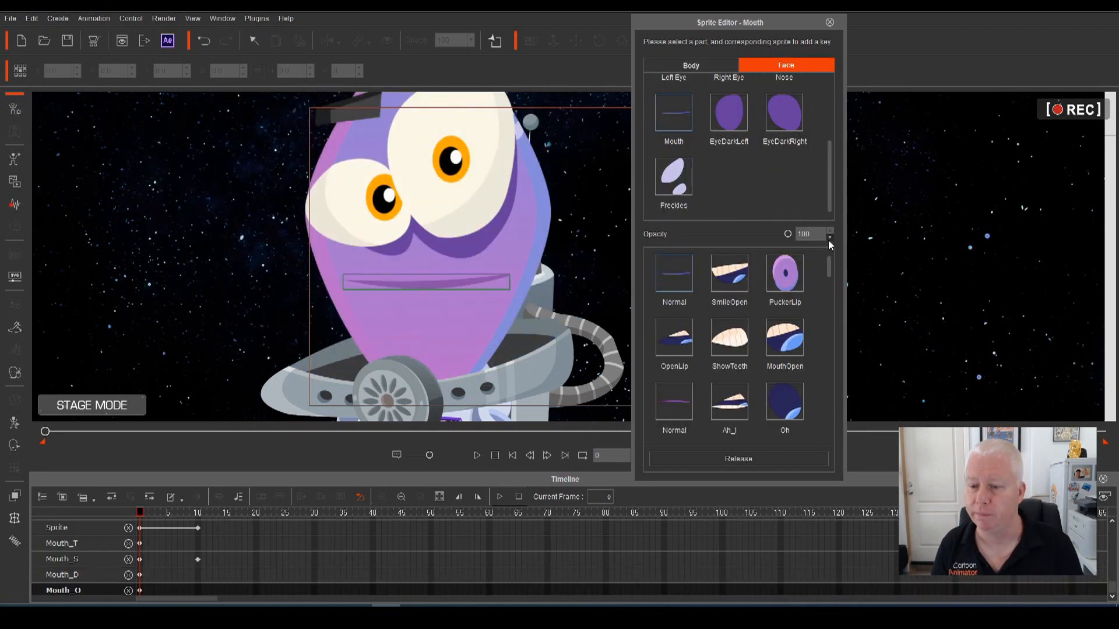
scroll(215, 542, "up", 3)
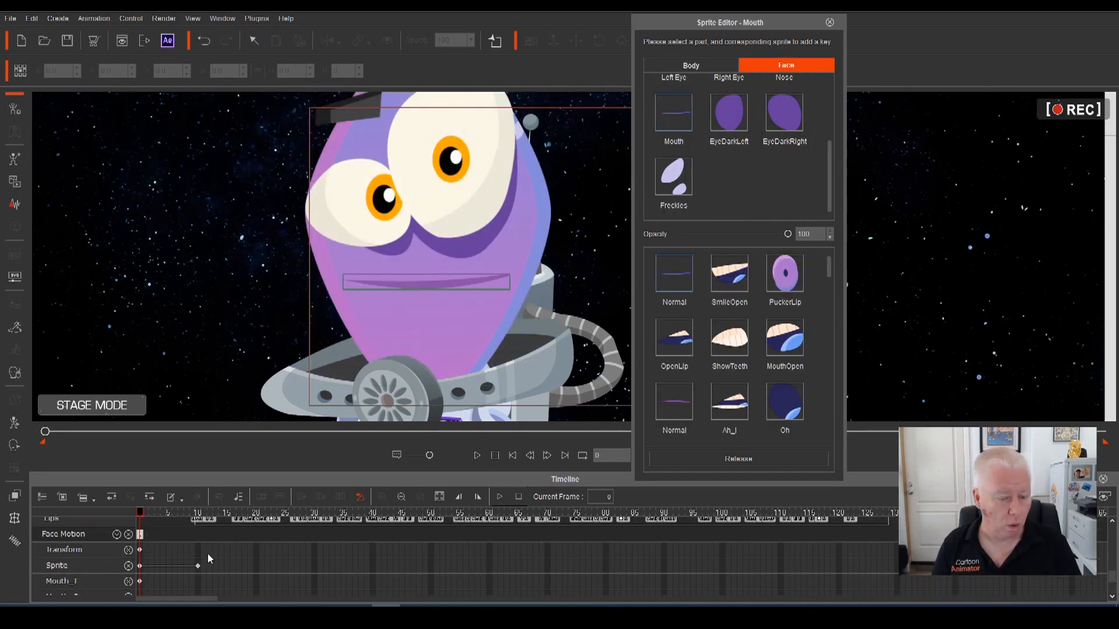
scroll(195, 548, "up", 2)
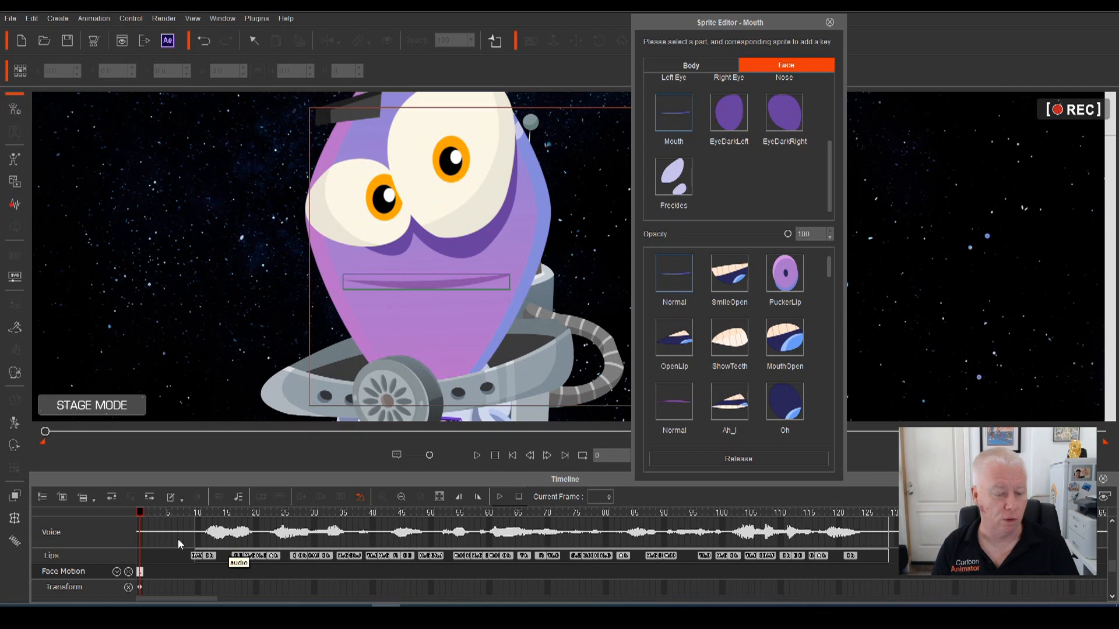
scroll(140, 580, "down", 1)
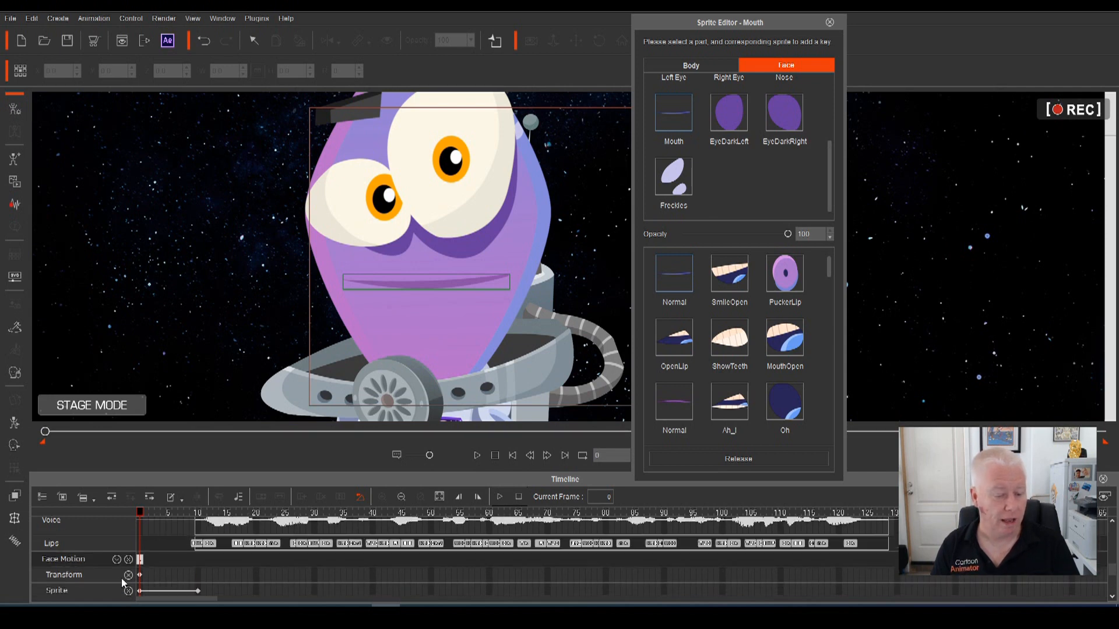
scroll(127, 580, "up", 1)
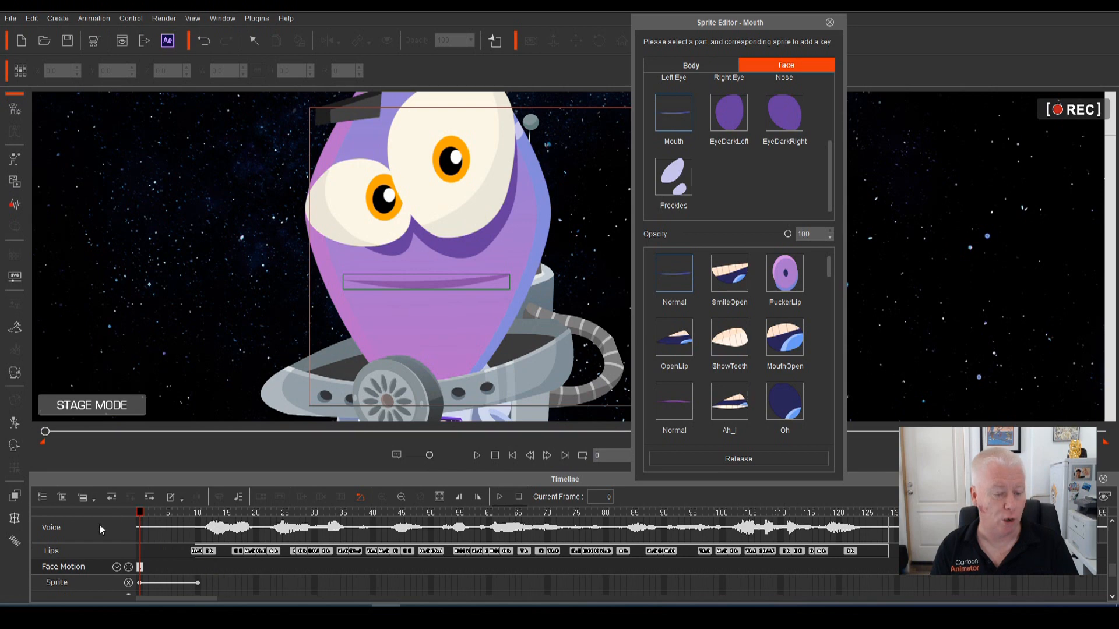
left_click_drag(141, 514, 194, 518)
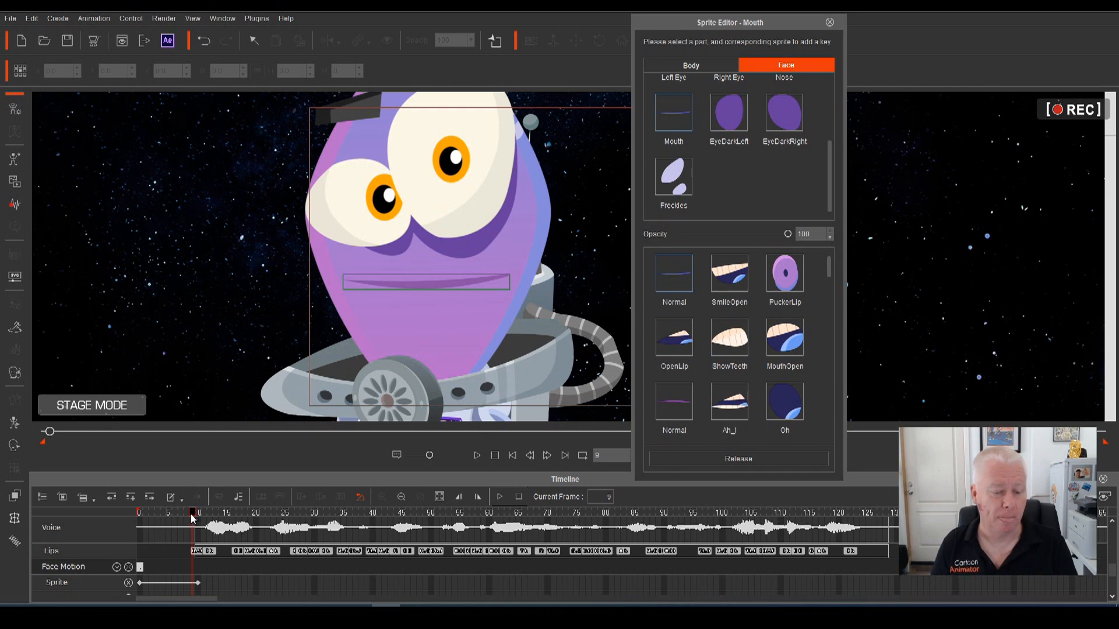
left_click_drag(199, 587, 192, 586)
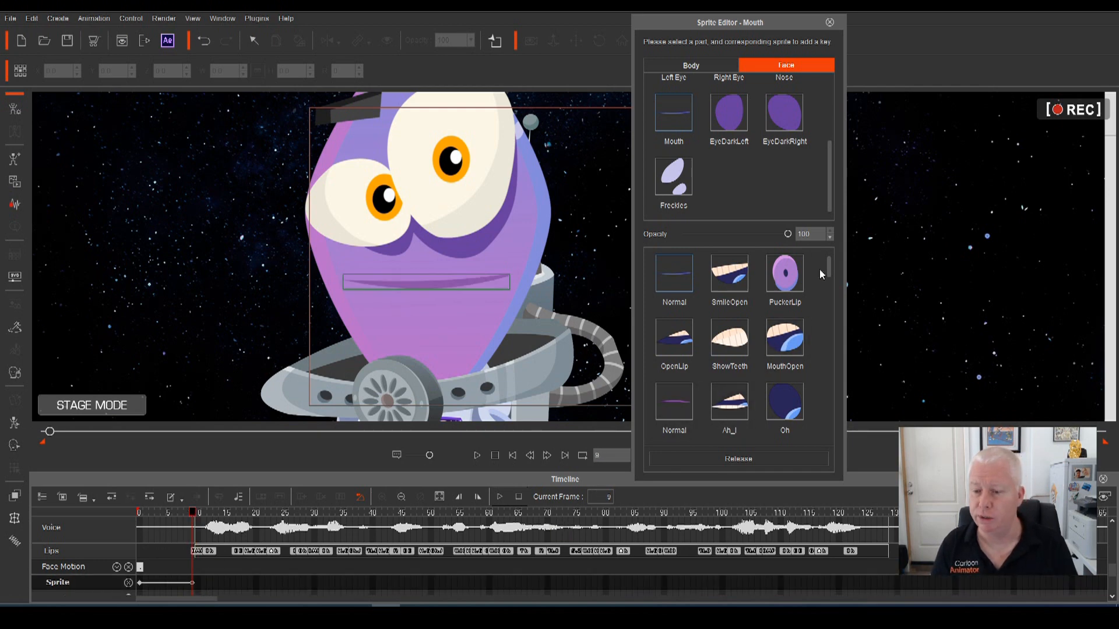
Step: Set the mouth sprite to CDSKZ at frame 9
left_click_drag(826, 266, 829, 330)
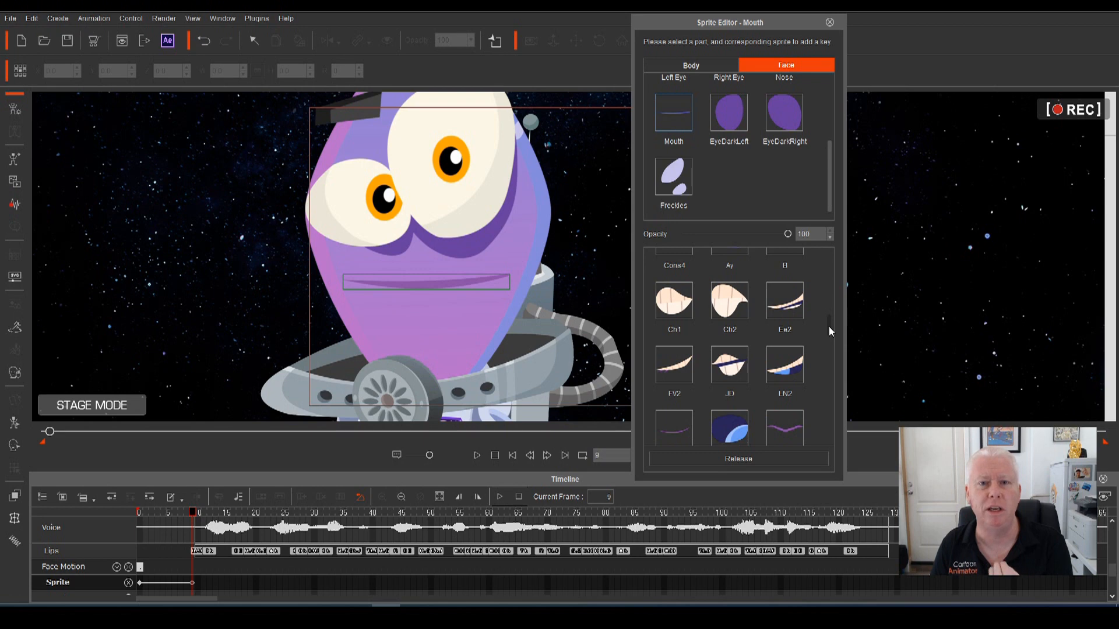
left_click_drag(827, 326, 833, 293)
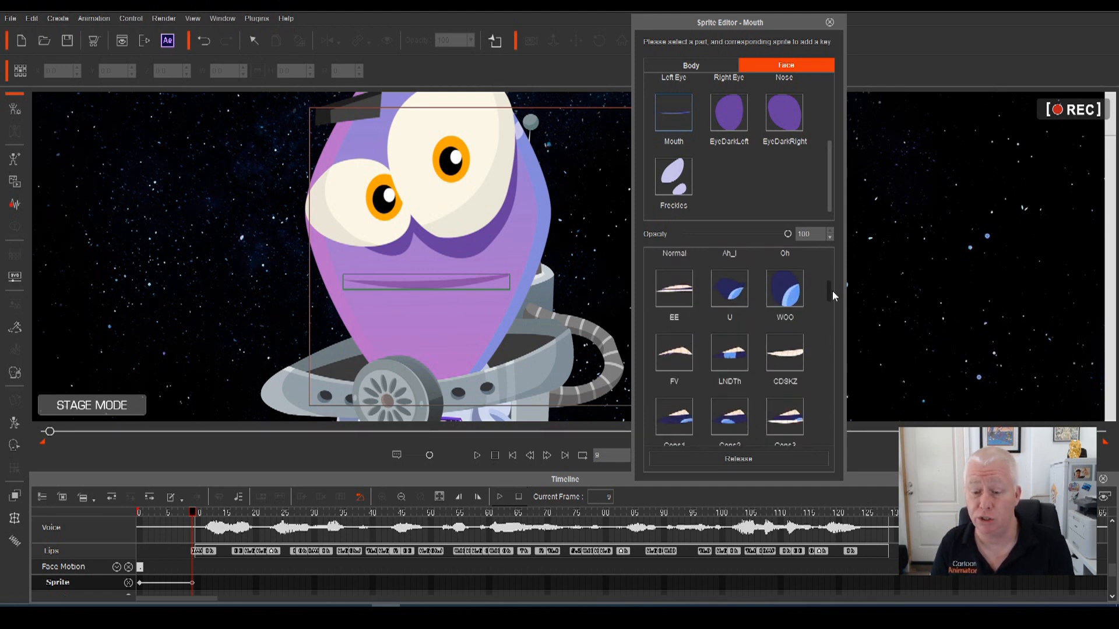
left_click(785, 353)
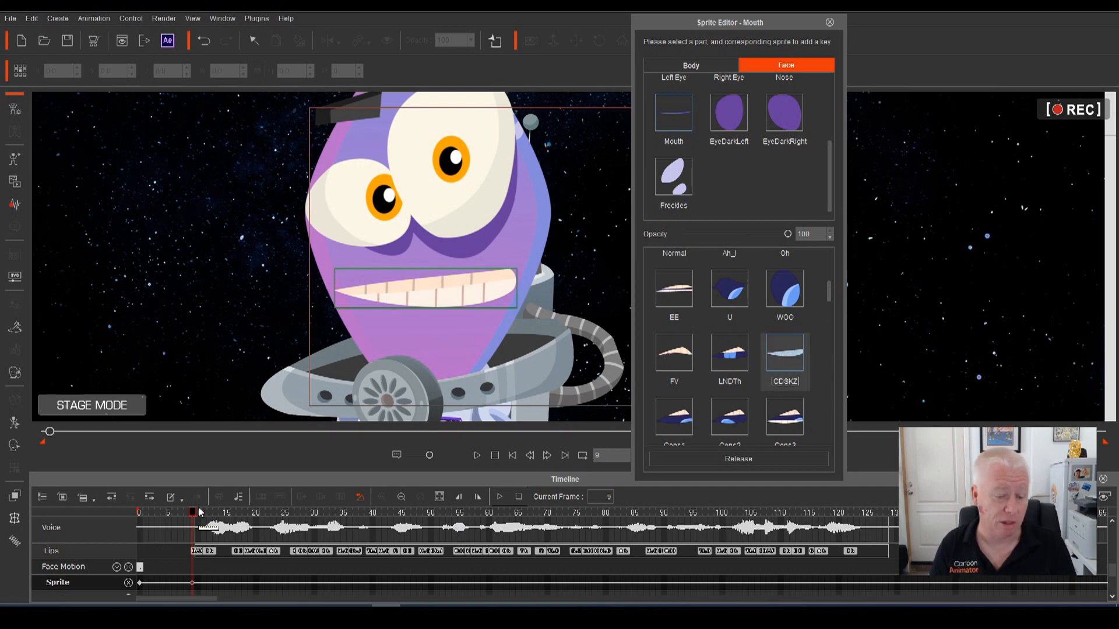
Step: Set the mouth sprite to Cons3 at frame 11 and look through the neighbouring consonant sprites
left_click_drag(193, 515, 203, 521)
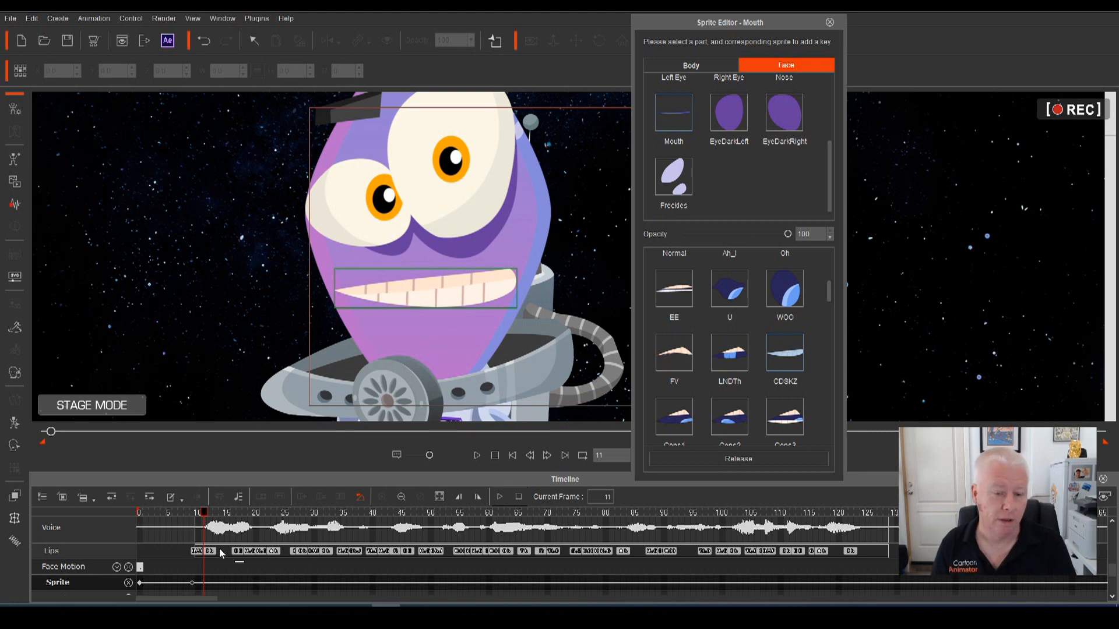
left_click(785, 416)
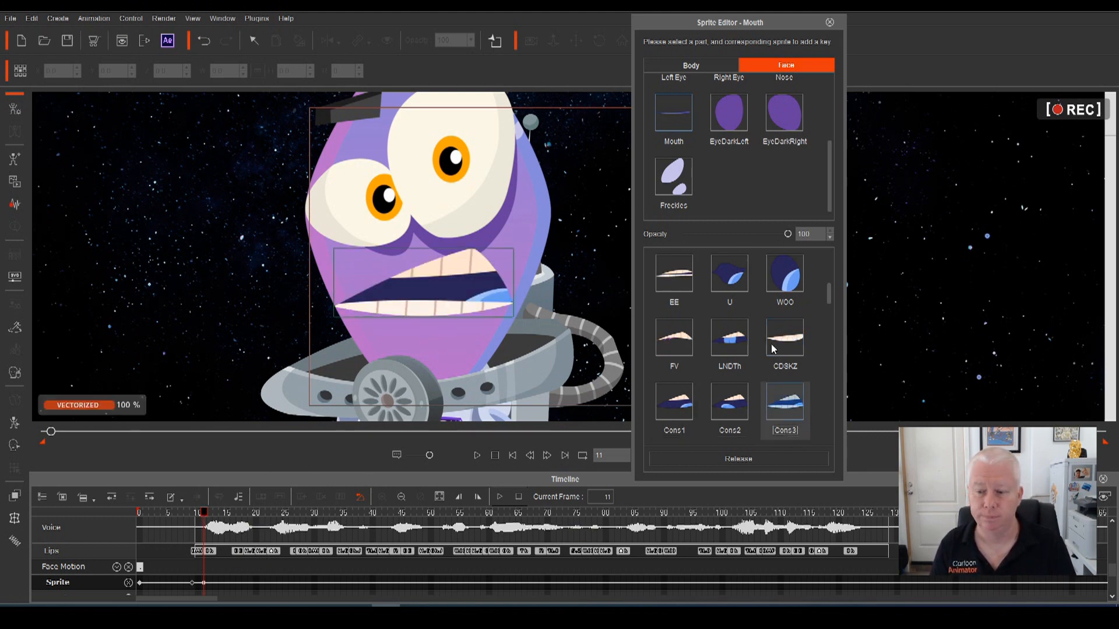
mouse_move(831, 298)
left_mouse_down()
mouse_move(827, 263)
mouse_move(831, 308)
left_mouse_up()
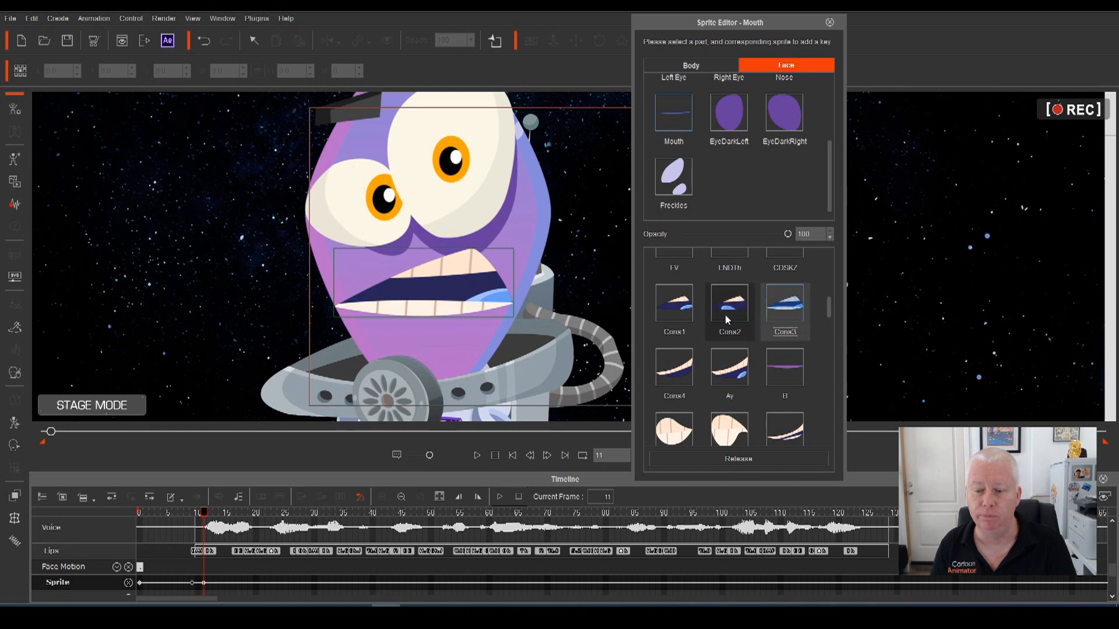
Step: Set the mouth sprite to R at frame 13
left_click_drag(203, 513, 214, 520)
left_click_drag(831, 302, 842, 353)
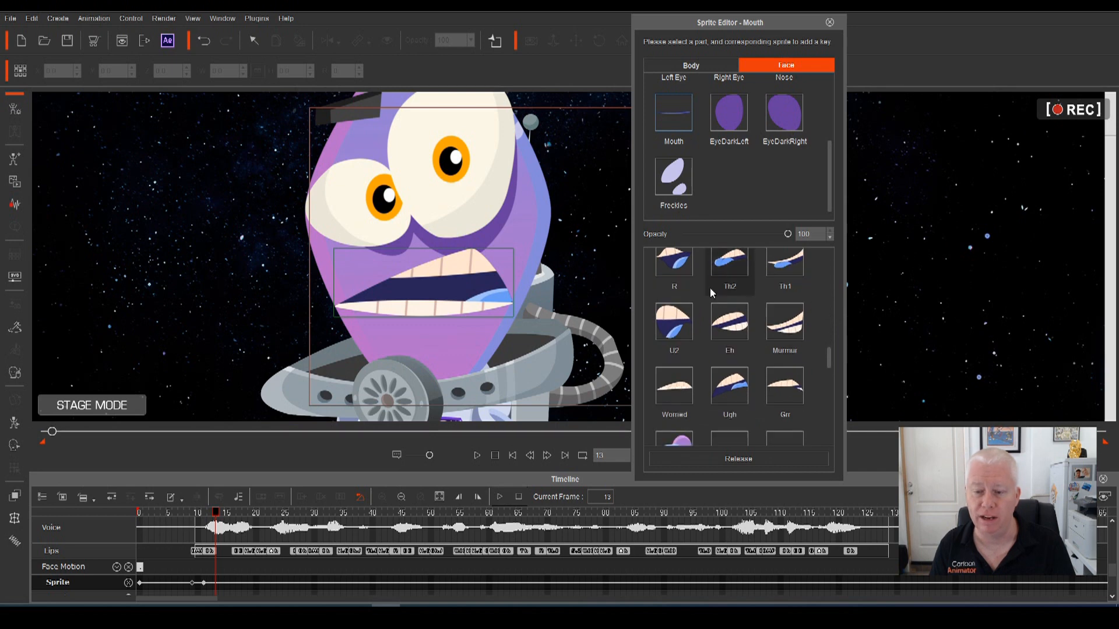
left_click(674, 263)
Step: Set the mouth sprite to EE at frame 15
left_click_drag(215, 518, 228, 527)
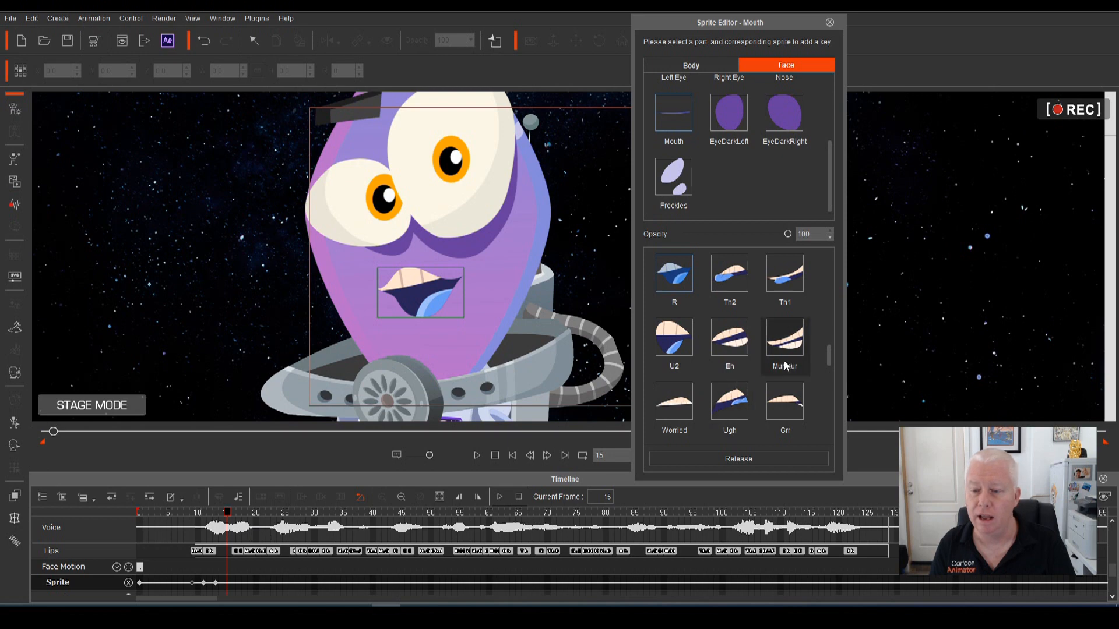
left_click_drag(828, 355, 830, 279)
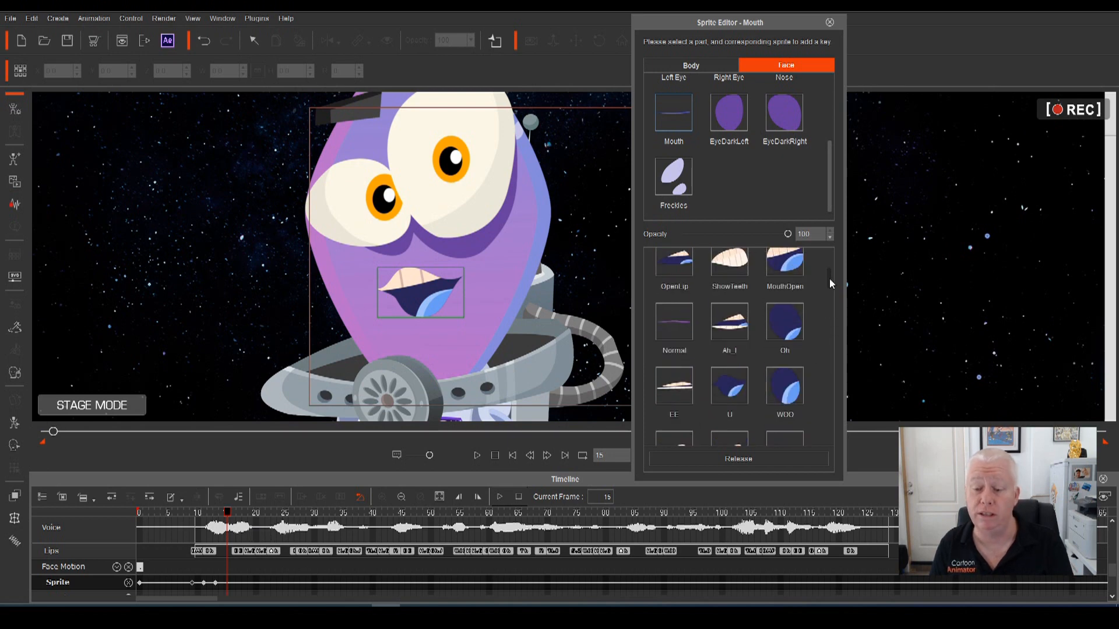
left_click(673, 393)
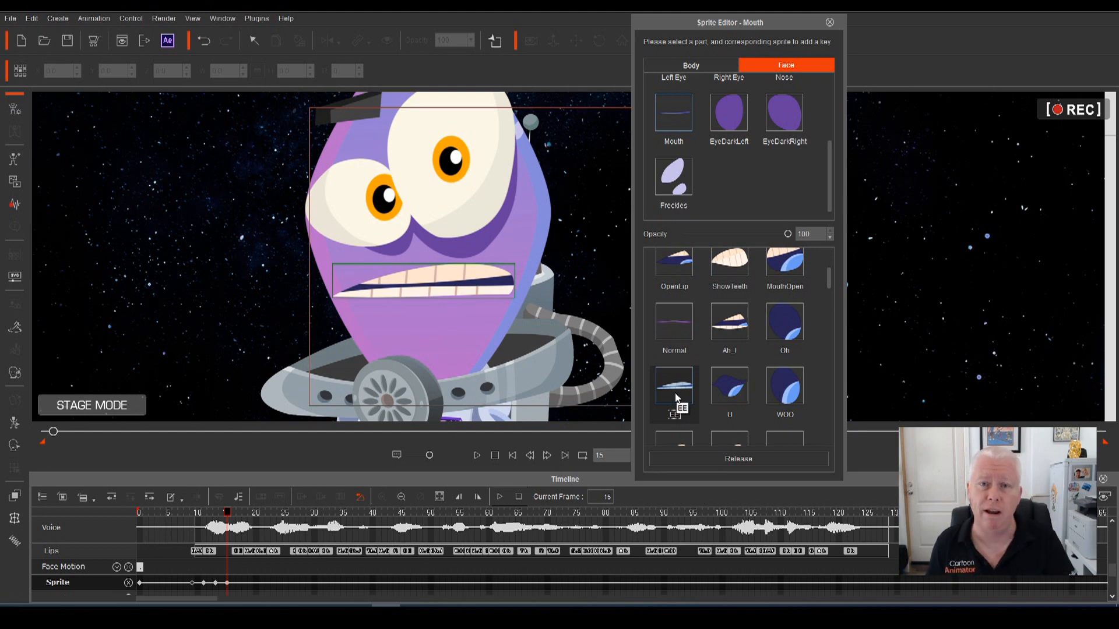
Step: Set the mouth sprite to Normal at frame 18 and move that Sprite key to frame 17
left_click_drag(222, 516, 241, 525)
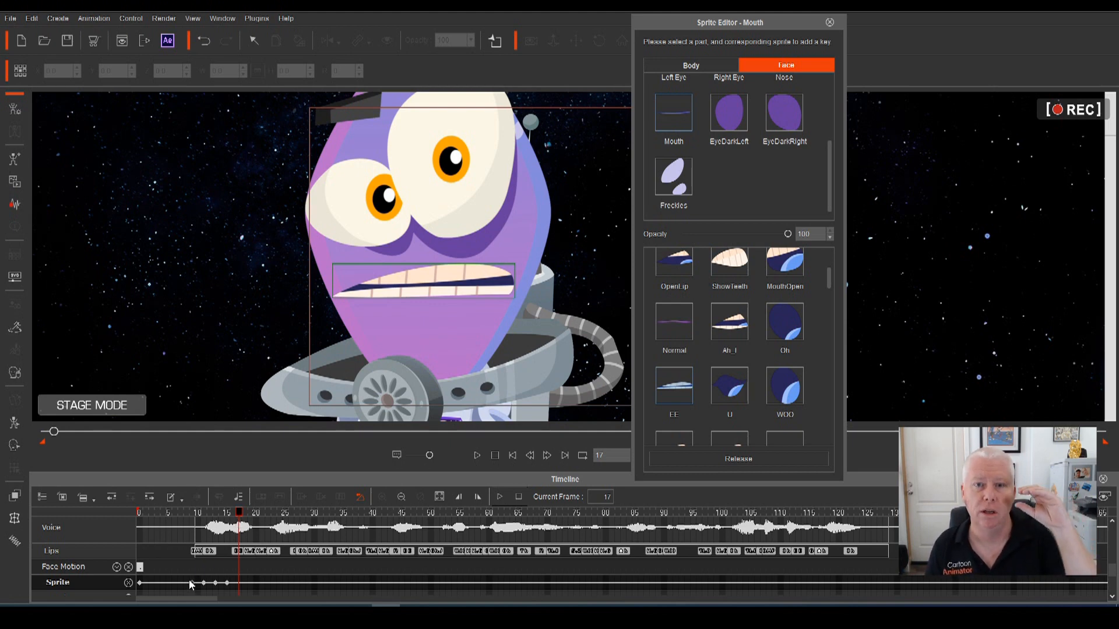
mouse_move(240, 513)
left_mouse_down()
mouse_move(228, 517)
mouse_move(244, 528)
left_mouse_up()
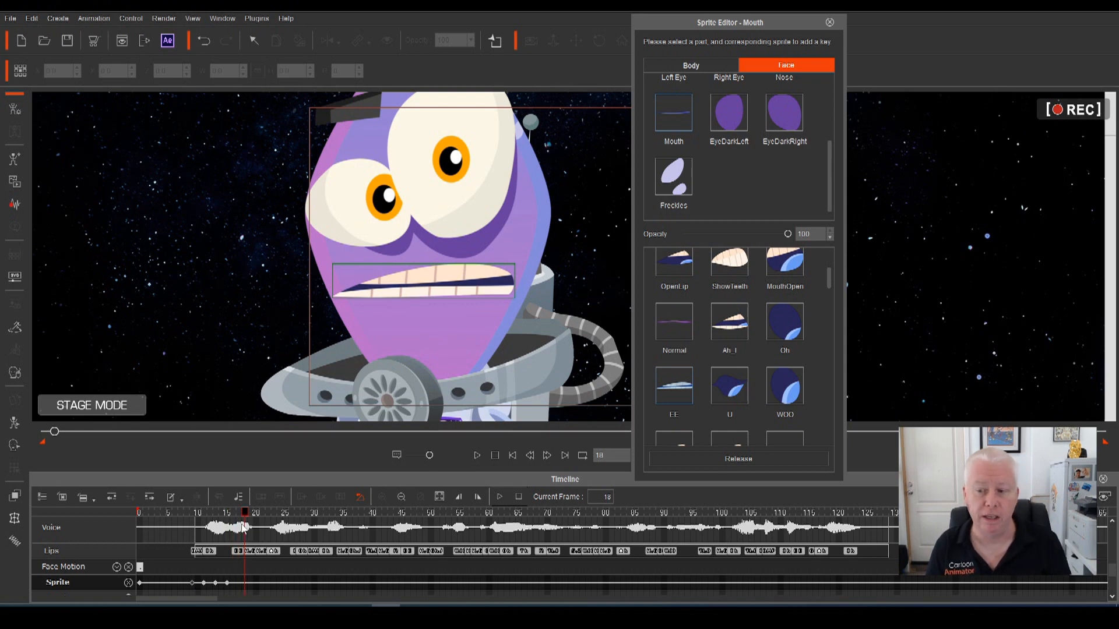
left_click(688, 325)
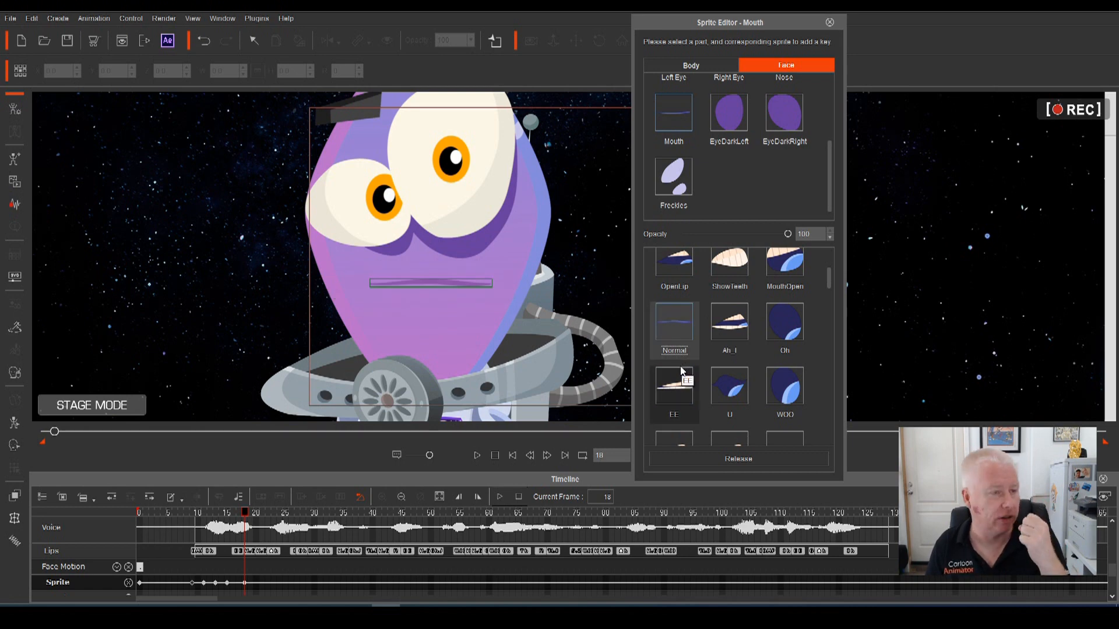
left_click_drag(246, 514, 256, 517)
left_click_drag(244, 583, 240, 582)
Step: Set the mouth sprite to P at frame 19
left_click_drag(240, 512, 251, 516)
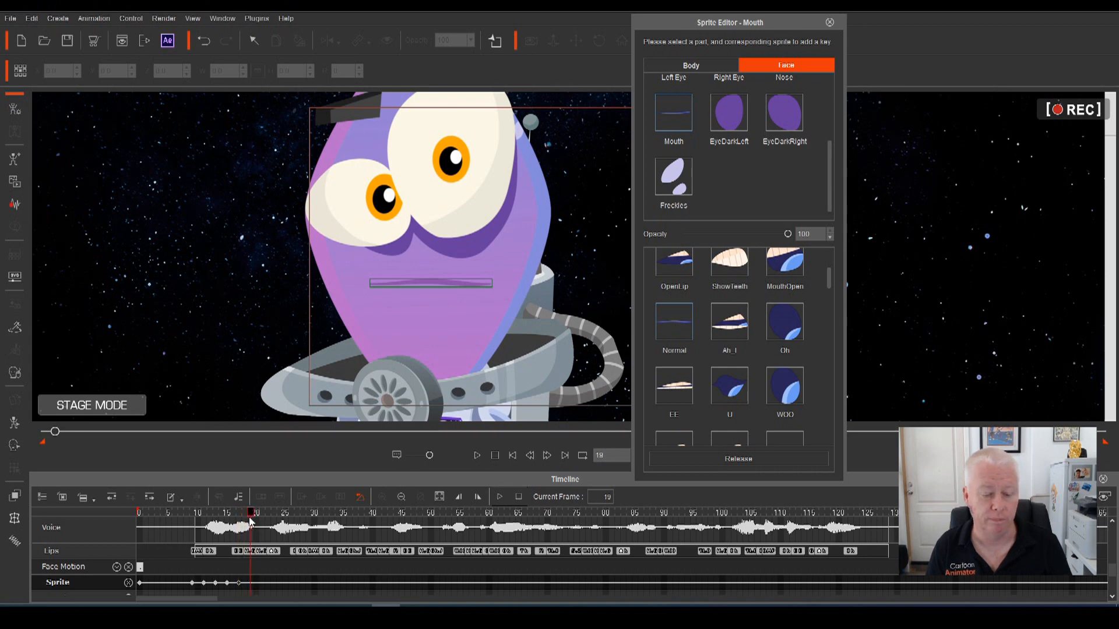
left_click_drag(828, 277, 837, 342)
left_click(784, 304)
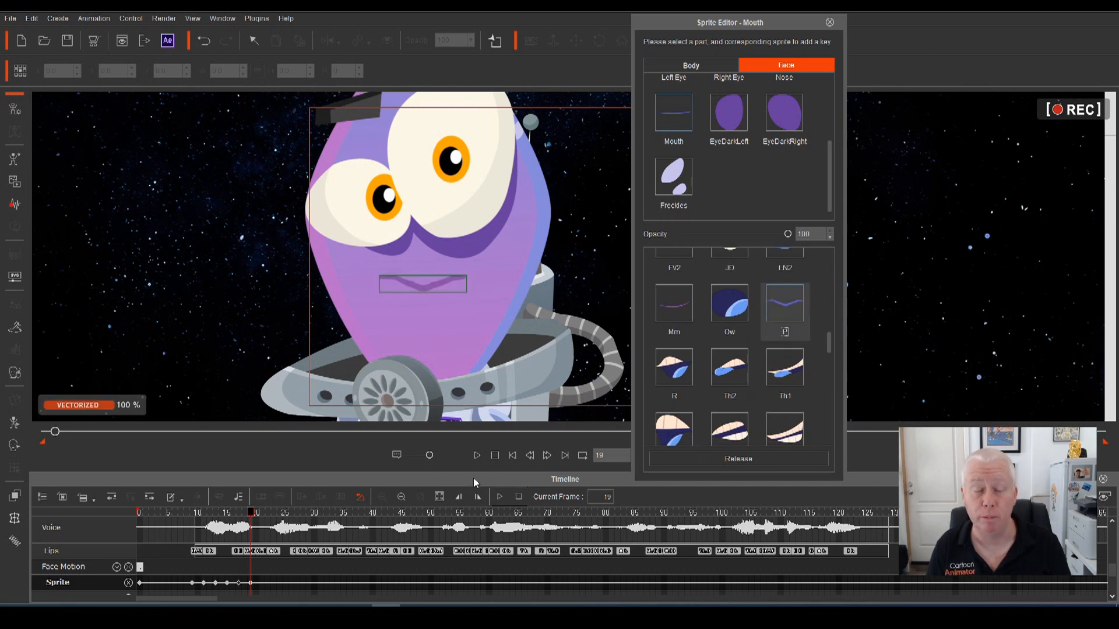
Step: Set the mouth sprite to the toothy Ee2 shape at frame 21
left_click_drag(251, 515, 262, 517)
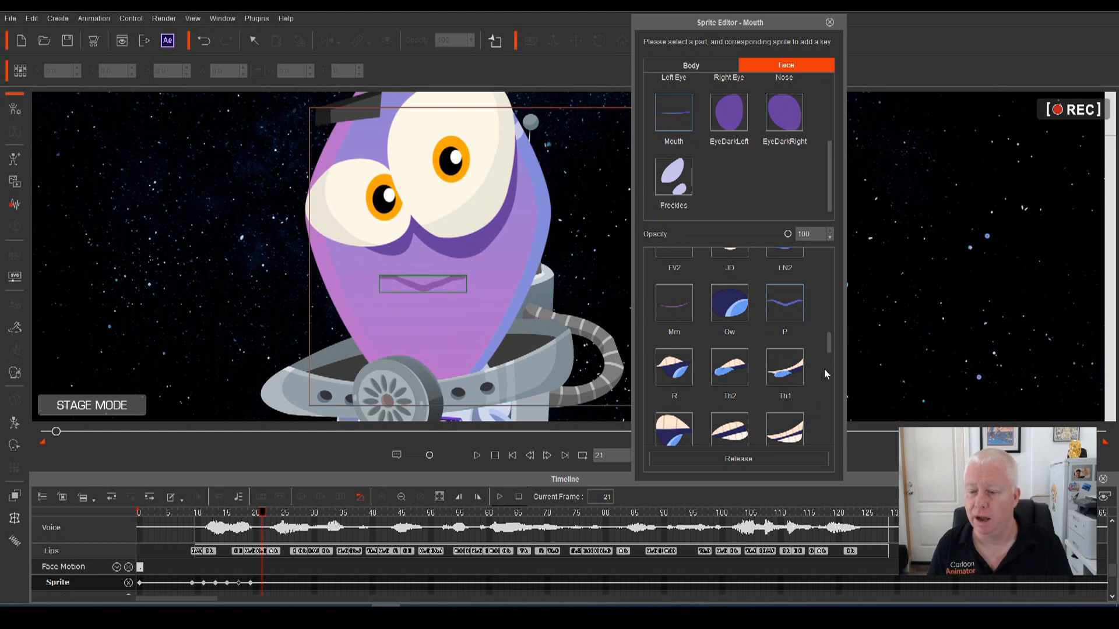
left_click_drag(829, 340, 828, 316)
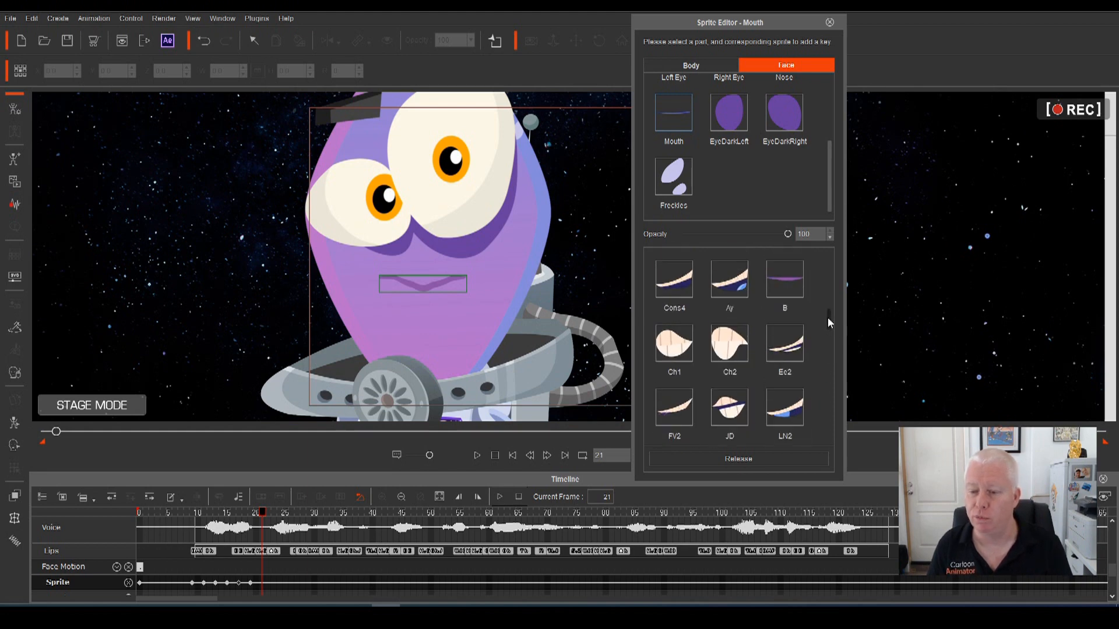
left_click(791, 348)
Step: Try Cons3 for the mouth at frame 23, switching it to EE instead
left_click(251, 514)
left_click_drag(251, 513, 268, 514)
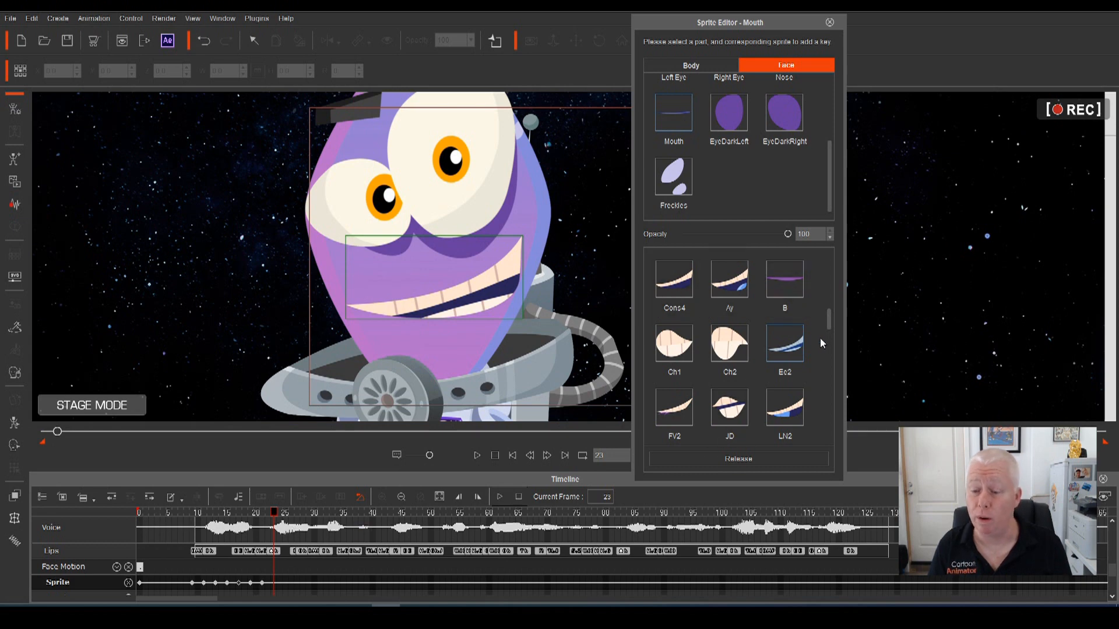
left_click_drag(830, 321, 830, 308)
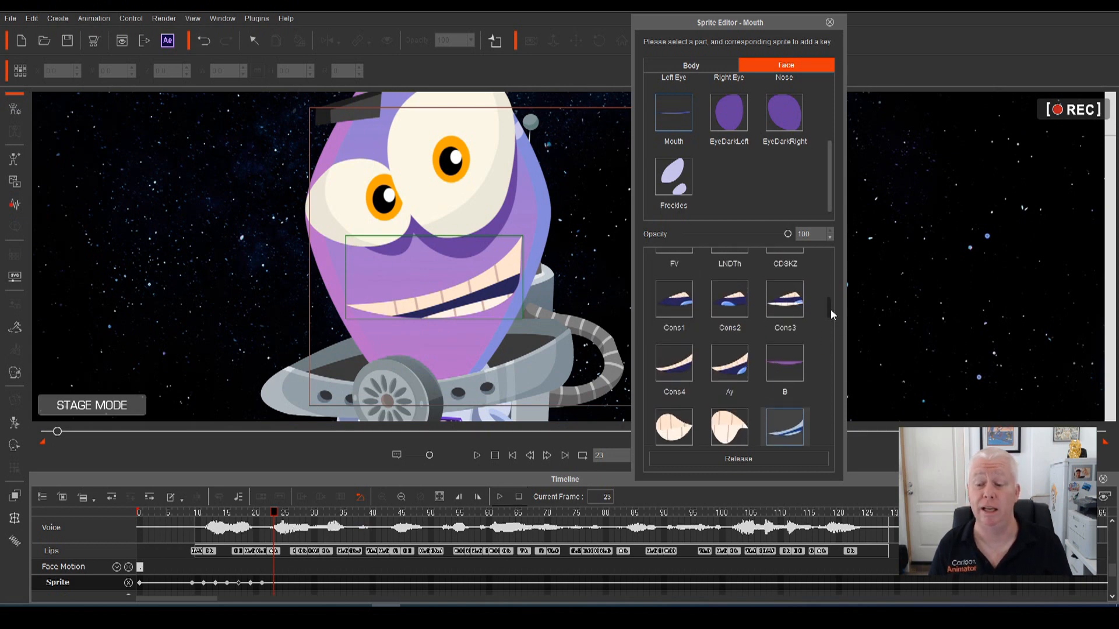
left_click(787, 313)
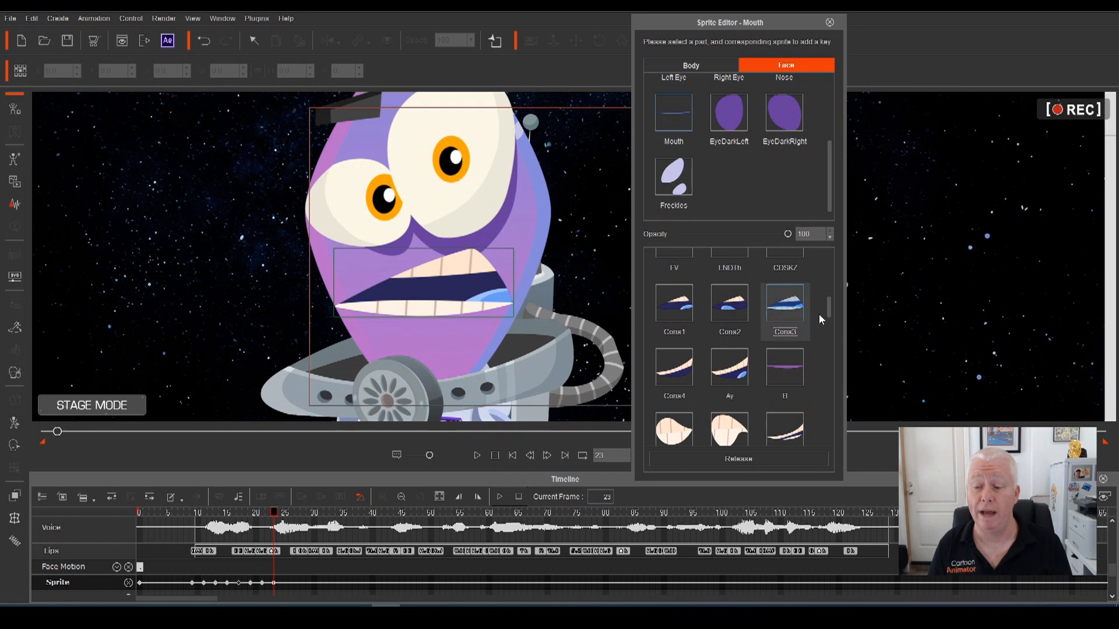
mouse_move(828, 305)
left_mouse_down()
mouse_move(824, 264)
mouse_move(828, 283)
left_mouse_up()
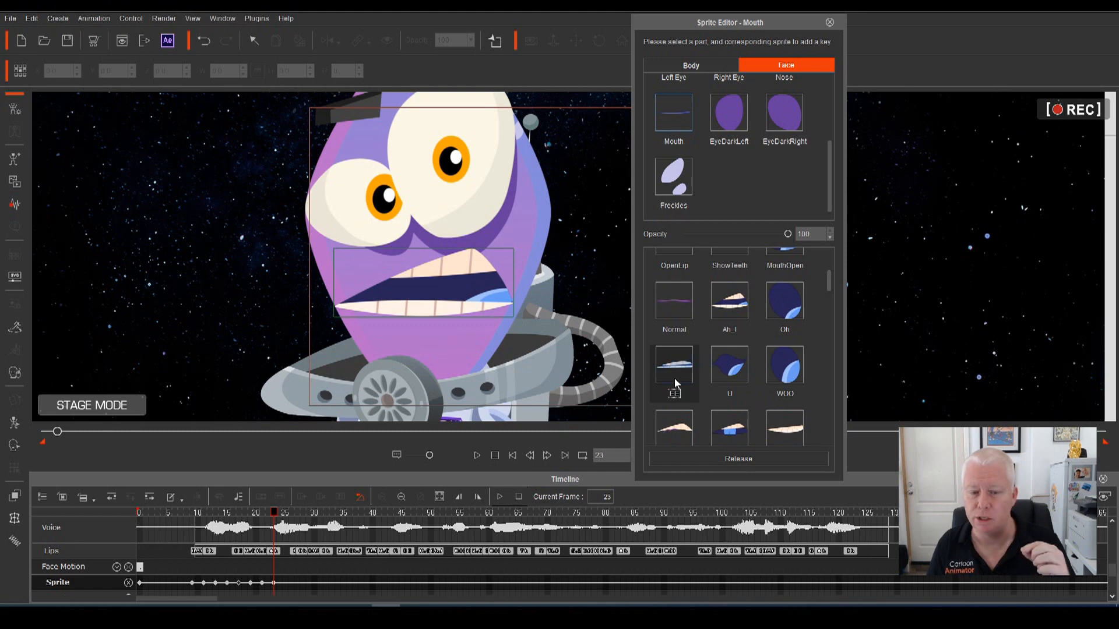
left_click(674, 378)
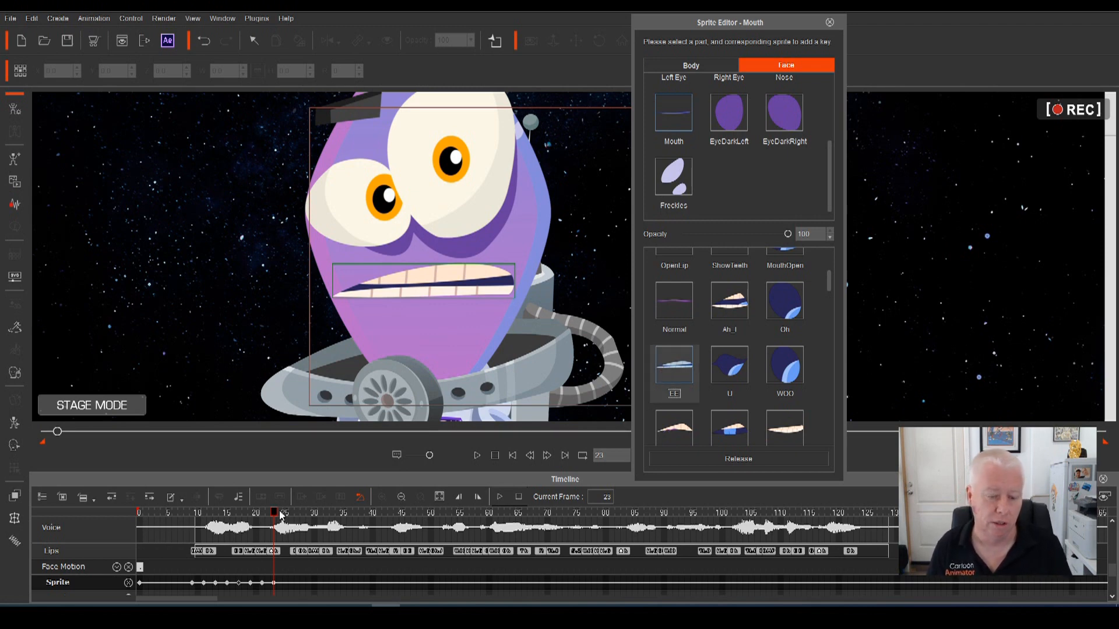
Step: Set the mouth sprite to CDSKZ at frame 25 and to Normal at frame 27
left_click_drag(271, 514, 283, 527)
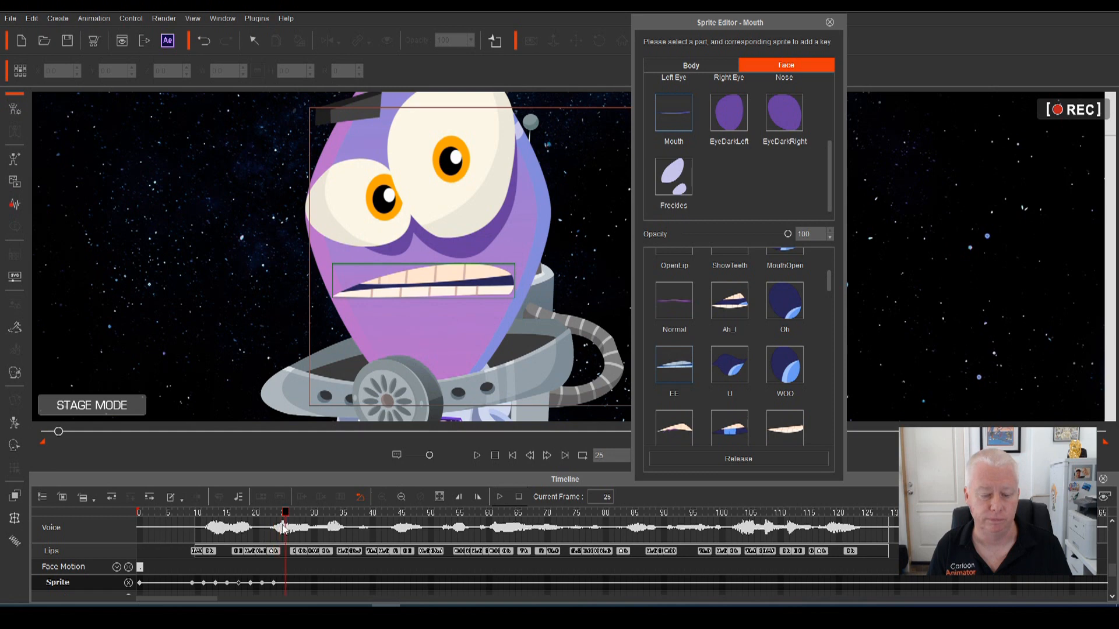
left_click(786, 431)
left_click_drag(286, 514, 296, 517)
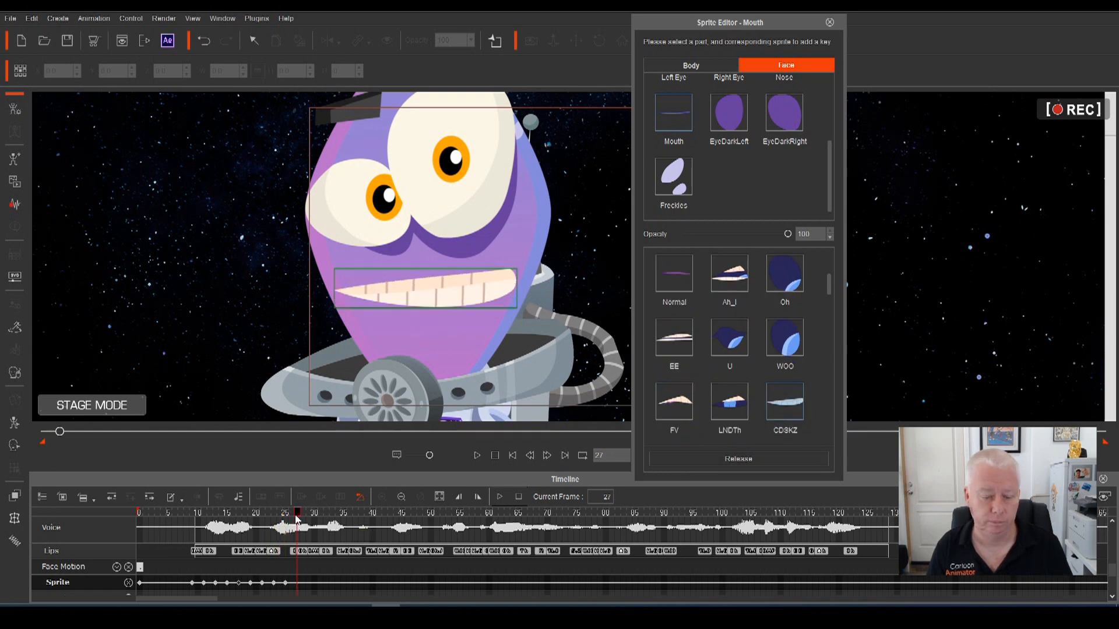
left_click(674, 274)
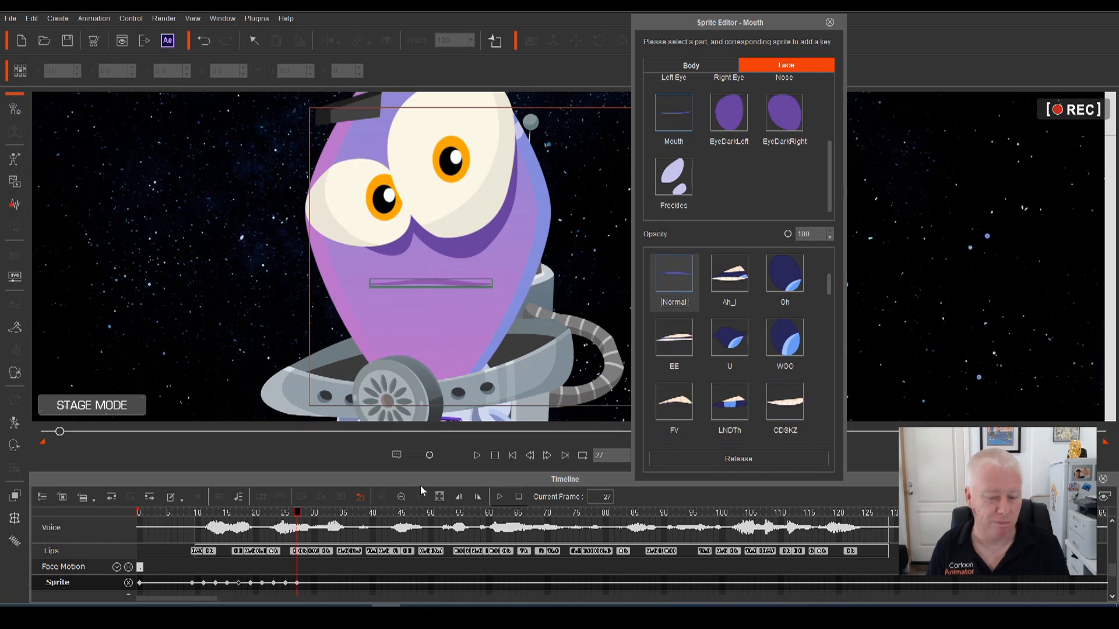
Step: Play the animation twice from frame 0 to check the keyed lip-sync against the voice clip
left_click_drag(299, 518, 127, 527)
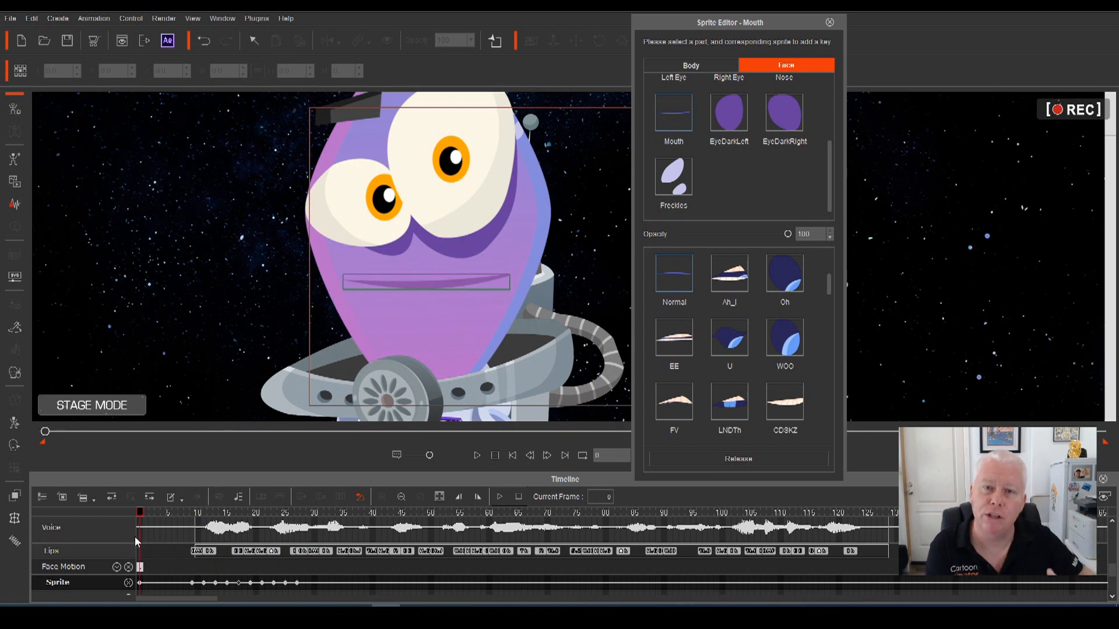
key("space")
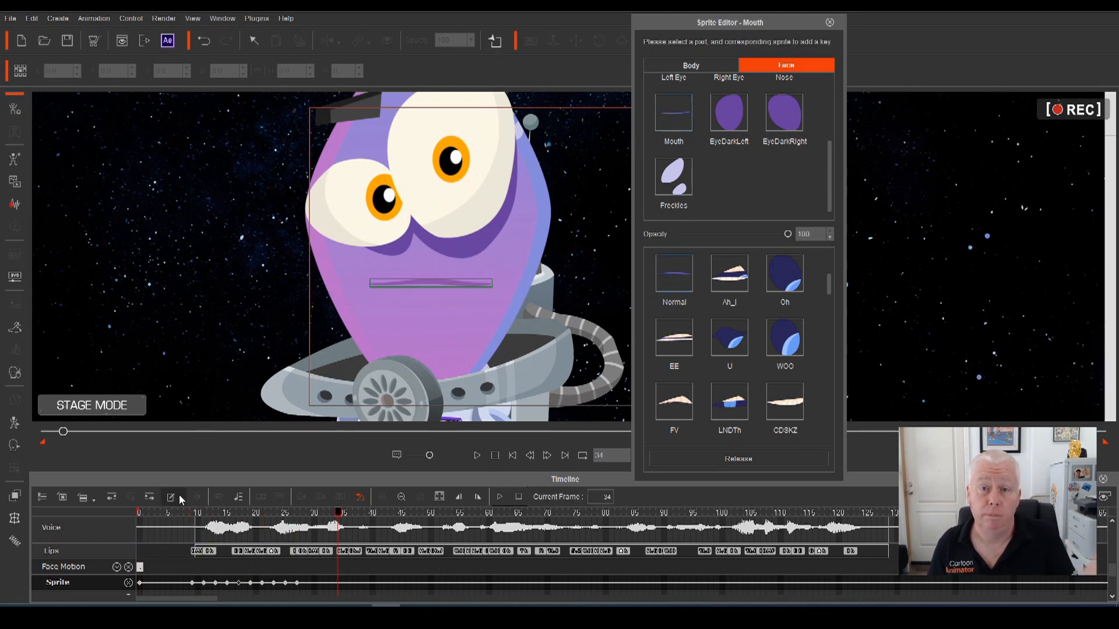
left_click_drag(339, 513, 95, 526)
key("space")
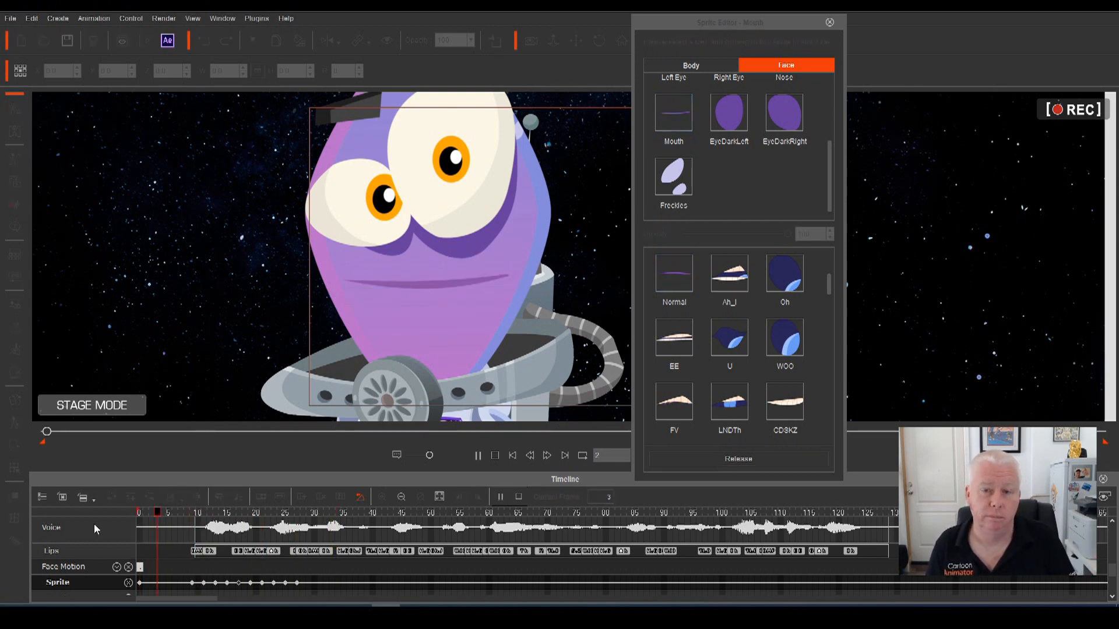
key("space")
Step: Compare Ah_I, Cons1 and Cons2 for the mouth at frame 21 and set it to Cons3
left_click_drag(316, 514, 262, 534)
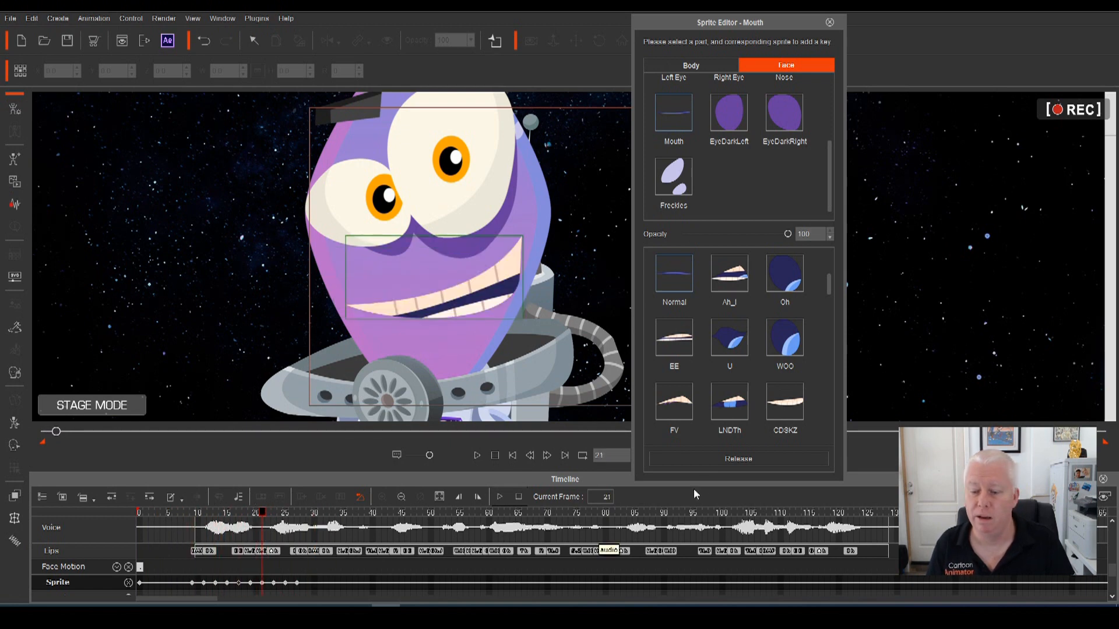
left_click(729, 275)
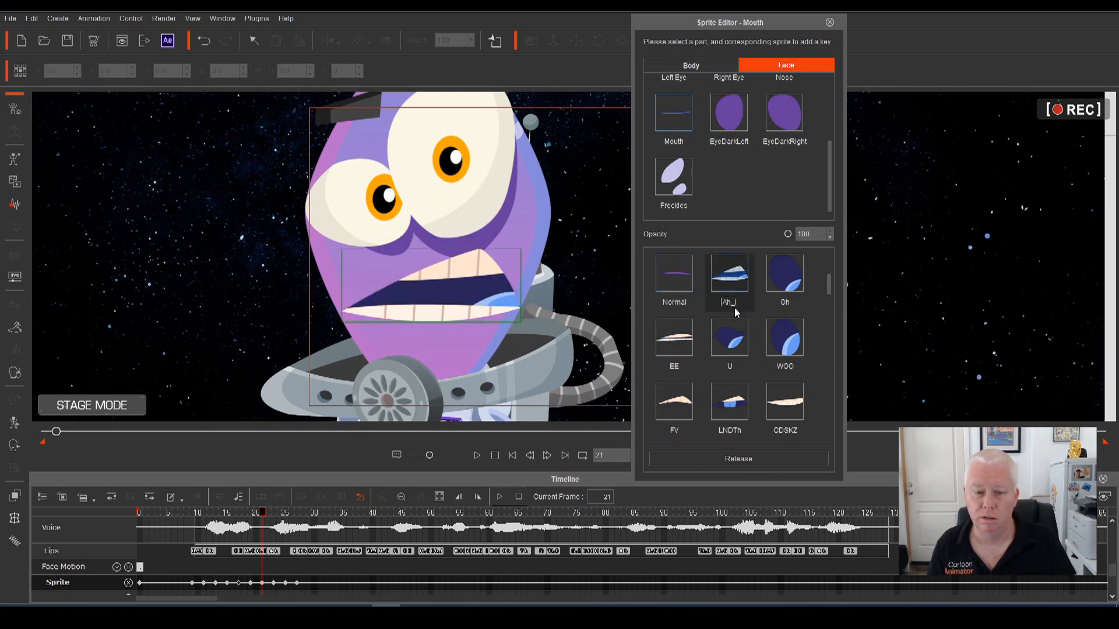
scroll(830, 270, "up", 2)
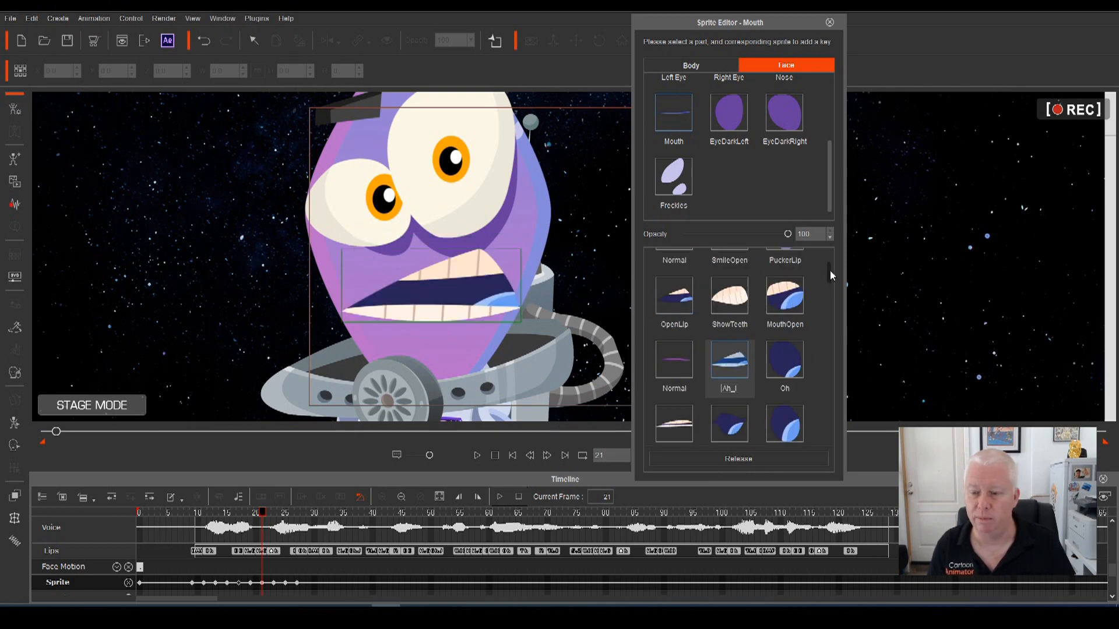
left_click_drag(830, 265, 835, 299)
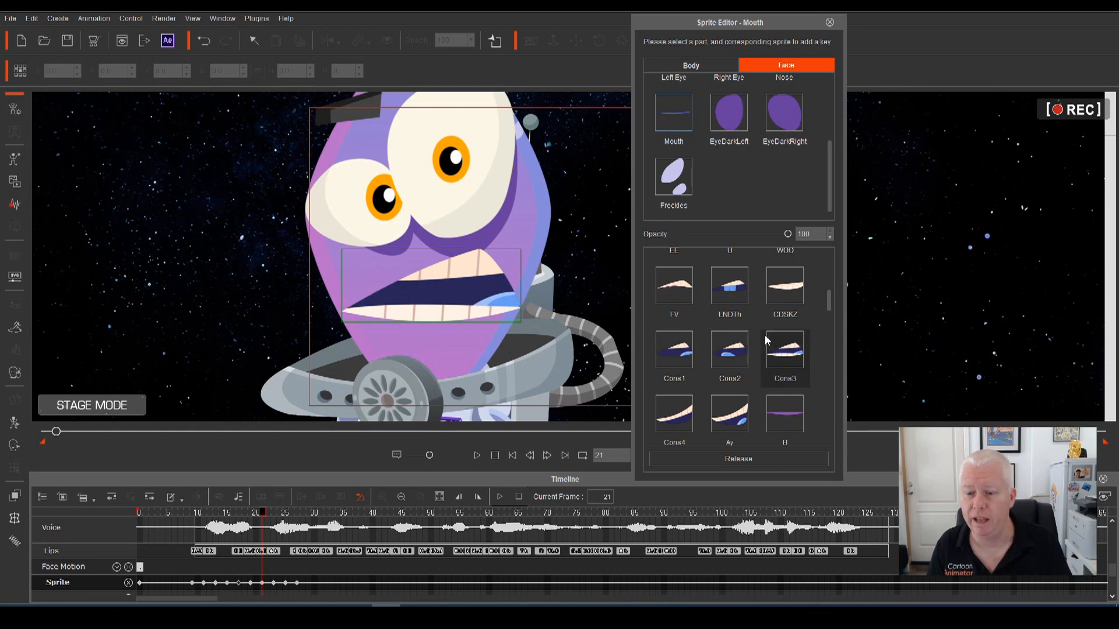
left_click(683, 354)
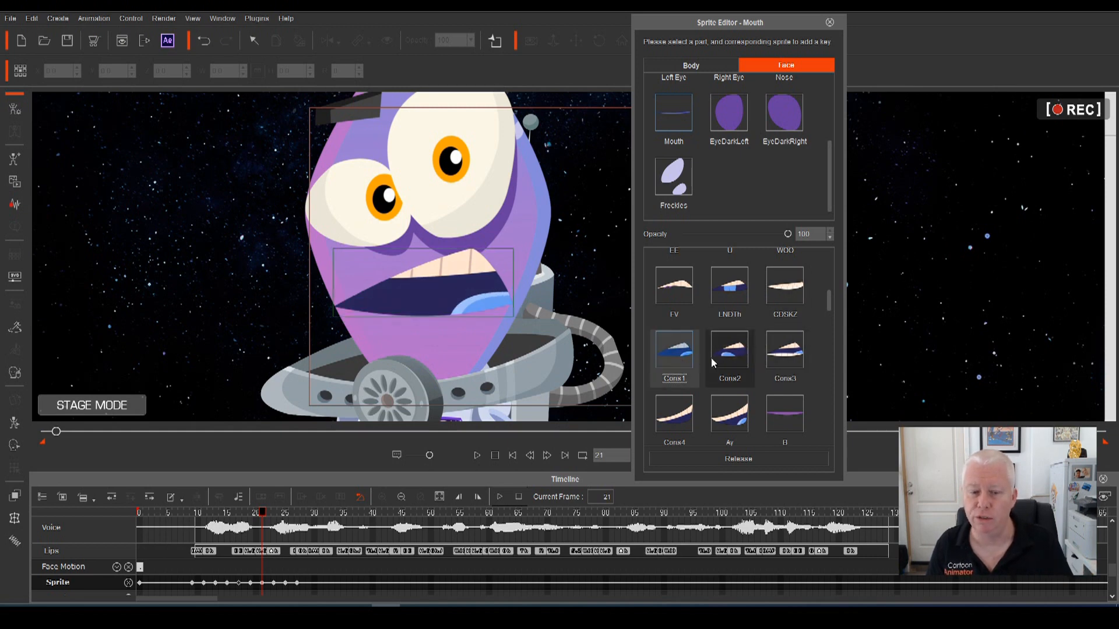
left_click(714, 355)
left_click(768, 350)
left_click_drag(829, 298, 822, 259)
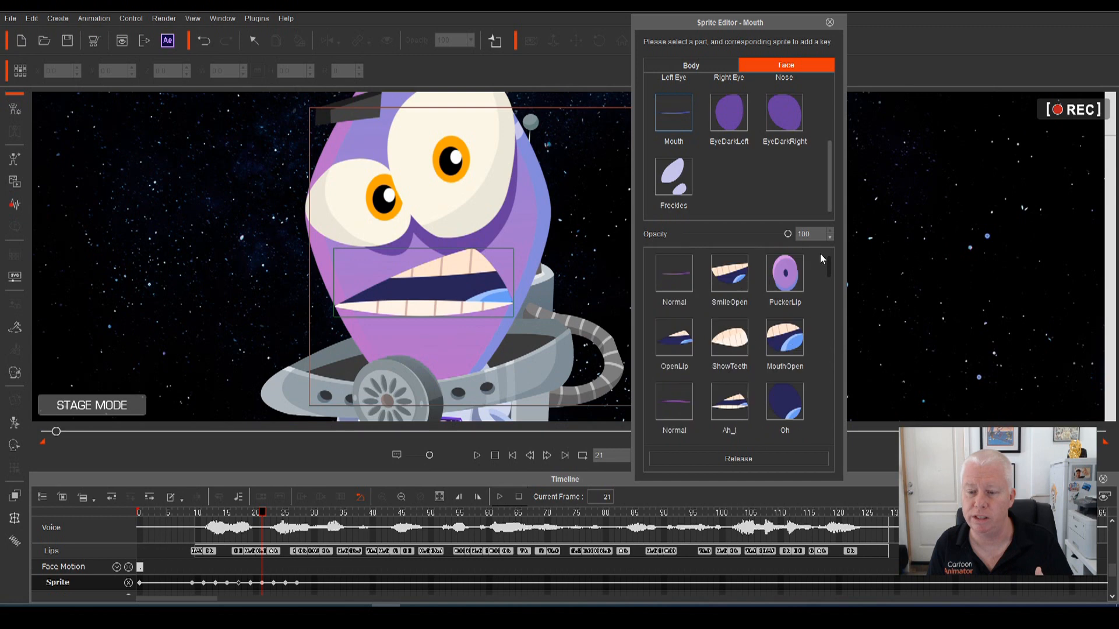
scroll(820, 269, "down", 3)
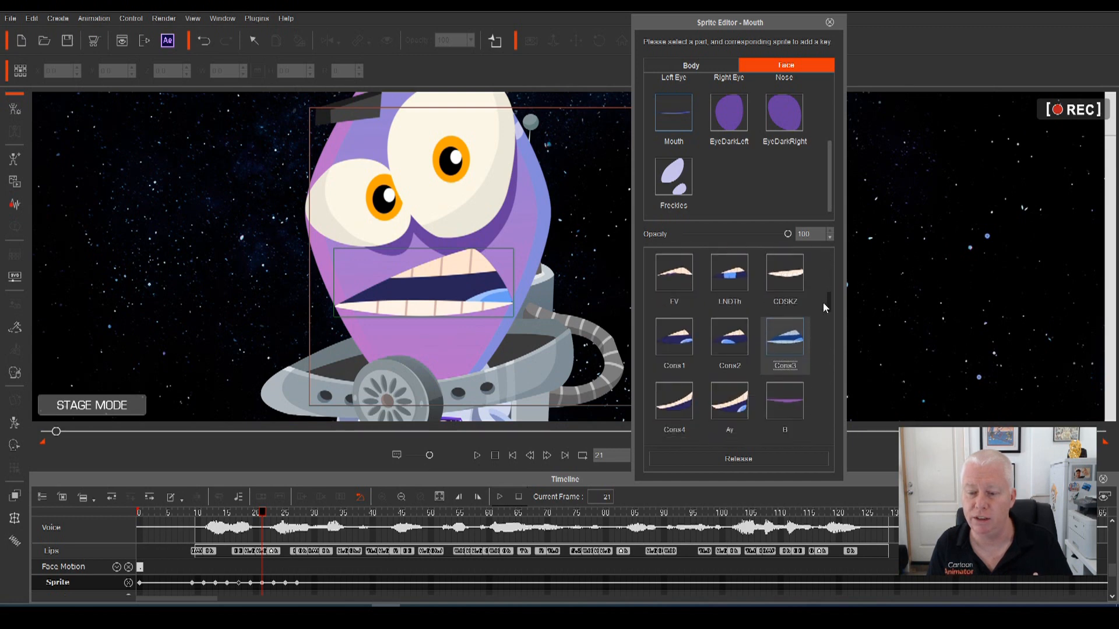
left_click(795, 346)
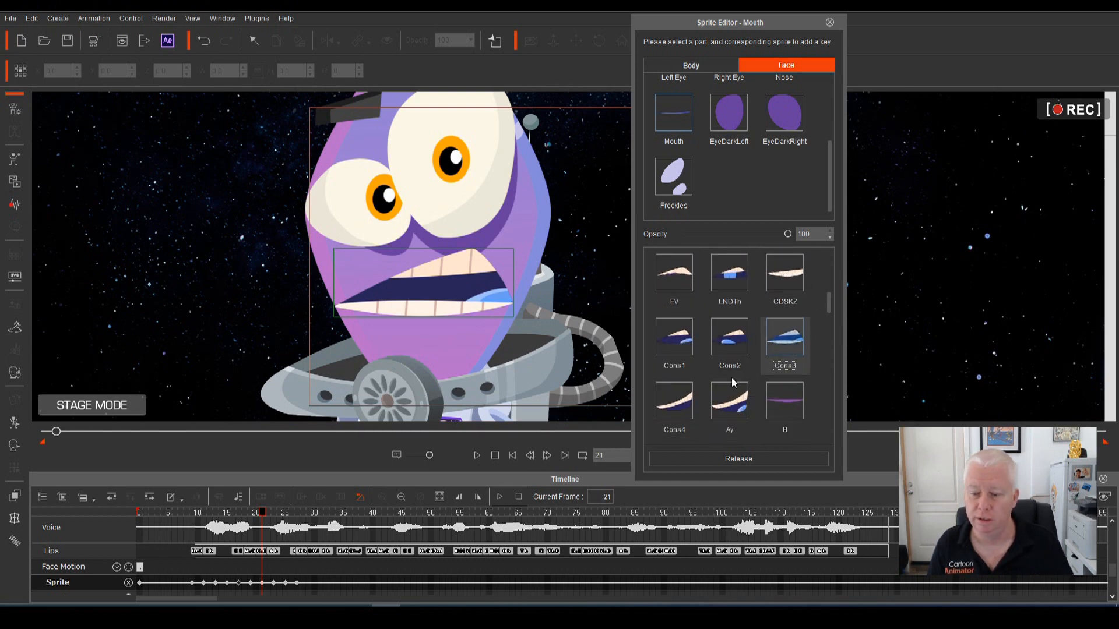
Step: Replay the opening part of the voice clip to check the revised mouth shapes
key("space")
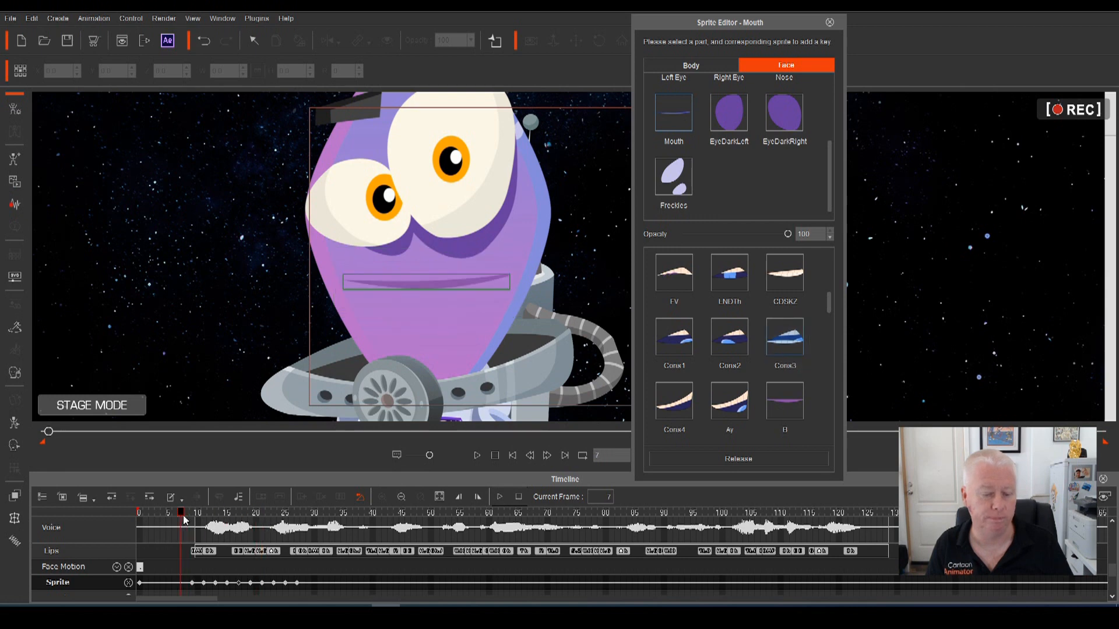
left_click(198, 524)
key("space")
left_click(303, 516)
Step: Compare Cons1, SmileOpen and OpenLip for the mouth at frame 23 and set it to Cons1
left_click_drag(303, 516, 274, 516)
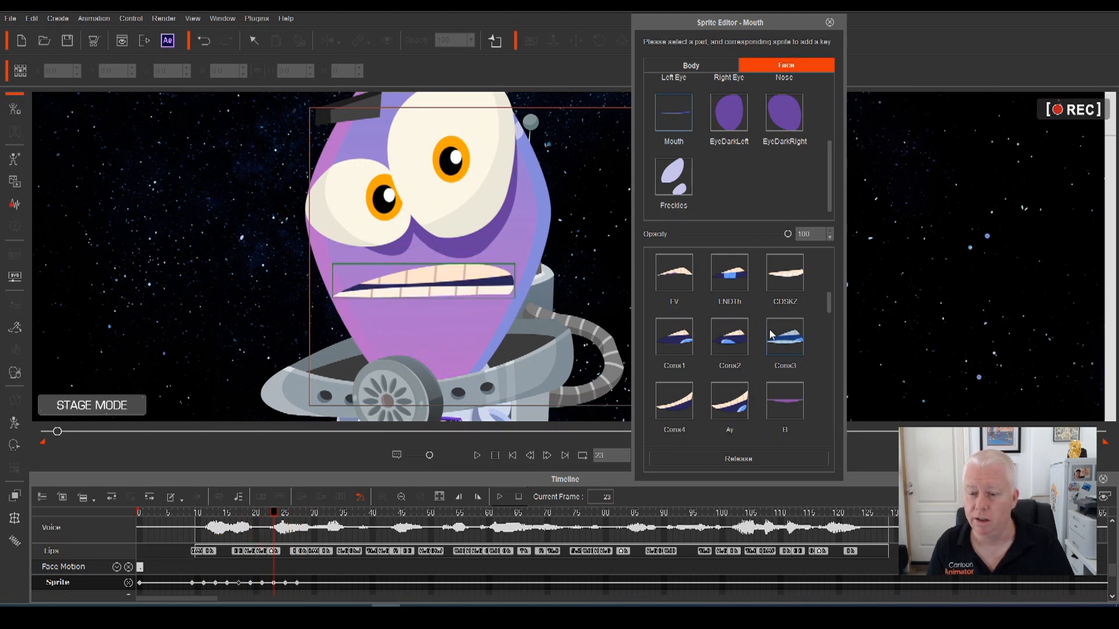
left_click(670, 344)
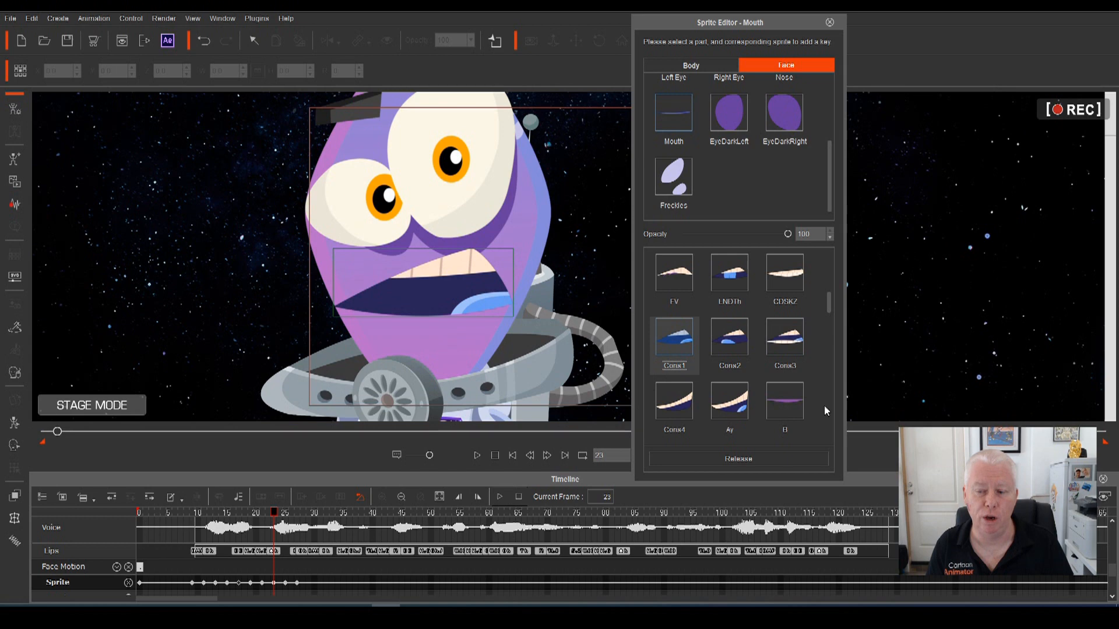
scroll(830, 280, "up", 3)
left_click(727, 299)
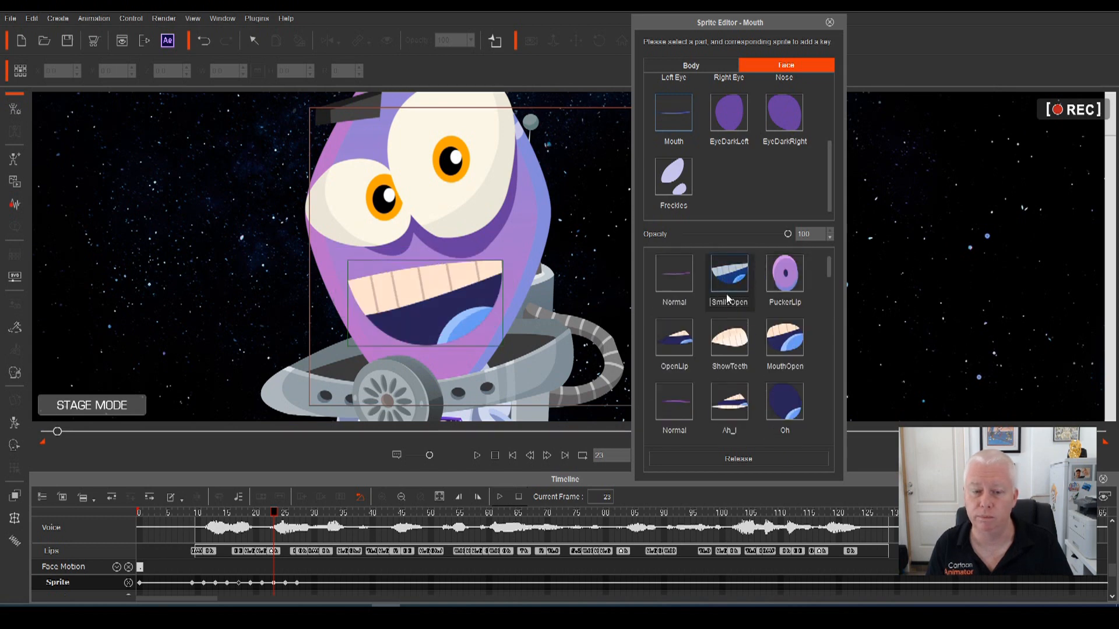
left_click(675, 346)
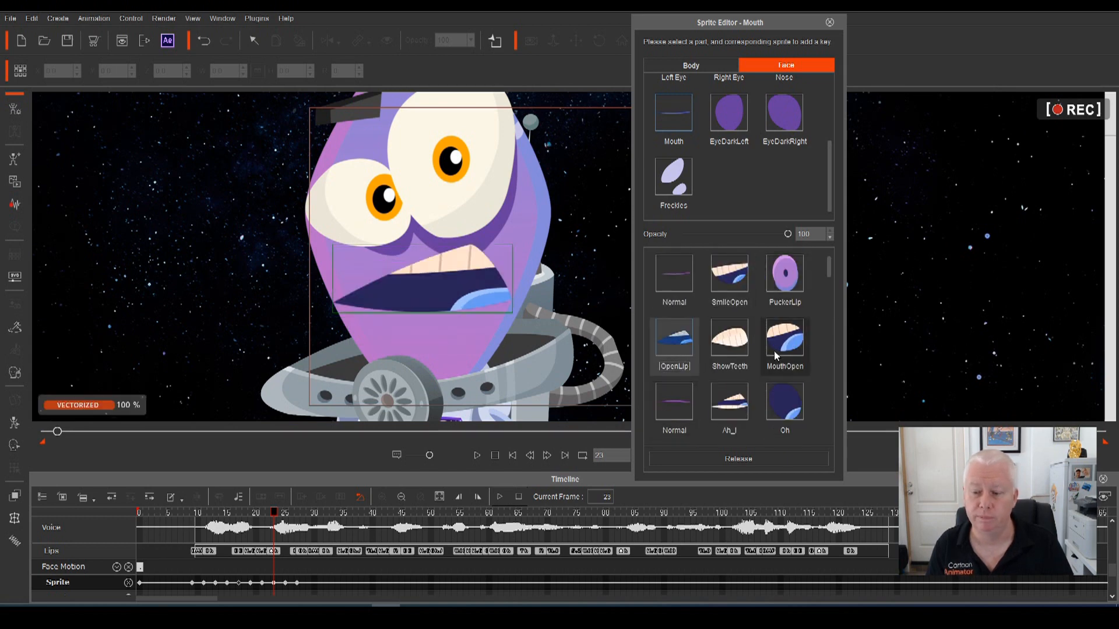
scroll(827, 272, "down", 3)
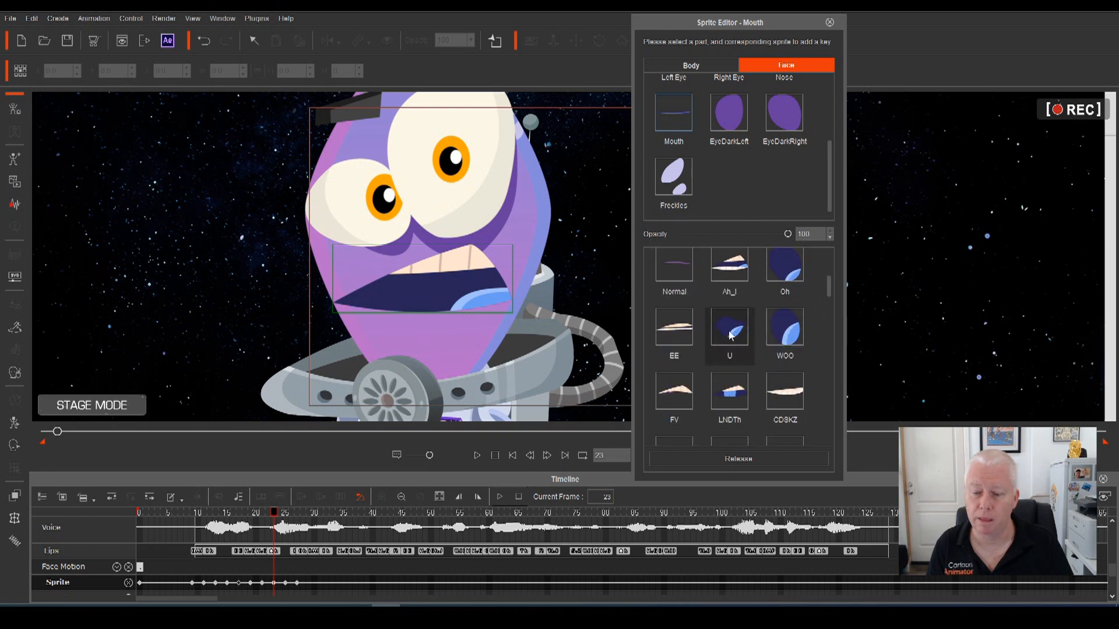
scroll(826, 274, "up", 1)
scroll(827, 286, "down", 3)
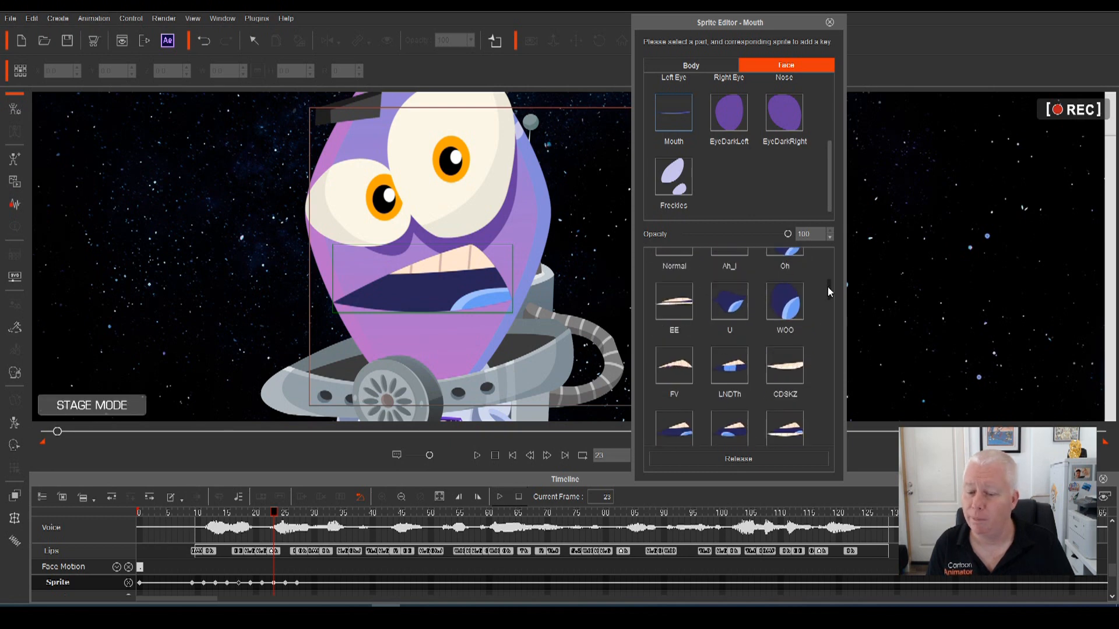
left_click(687, 392)
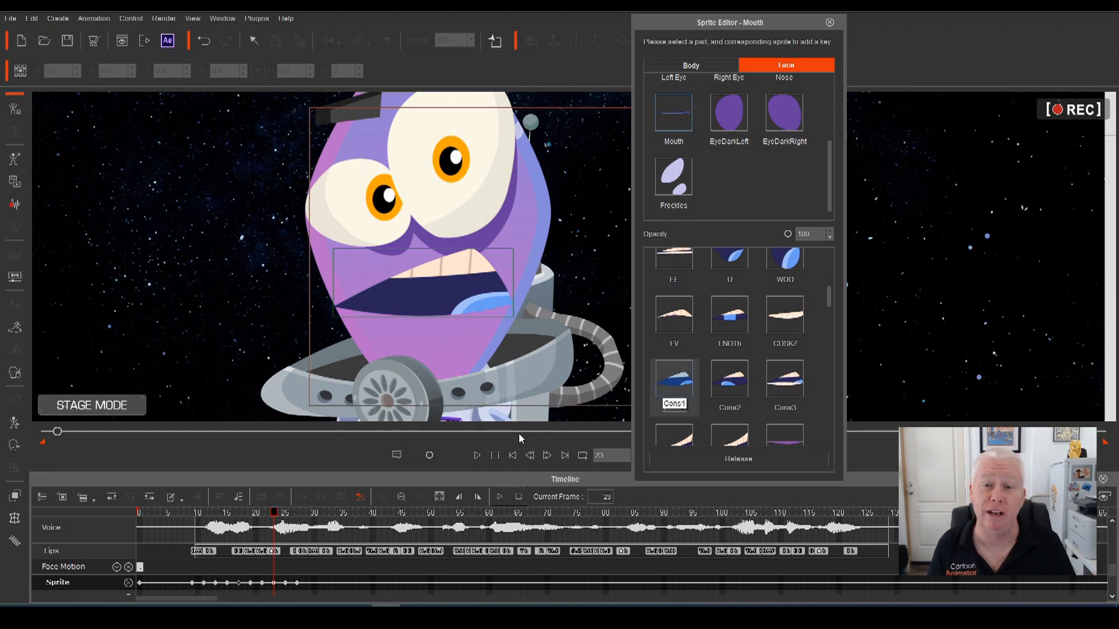
Step: Replay the voice clip from frame 6 to check the mouth shape at frame 23
left_click_drag(279, 511, 175, 527)
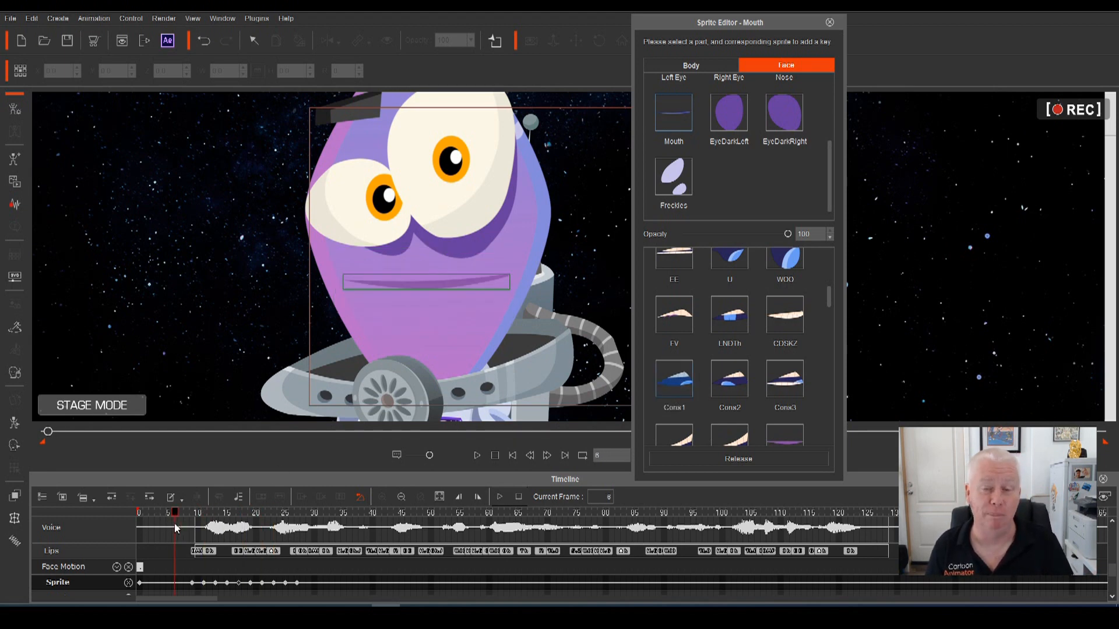
key("space")
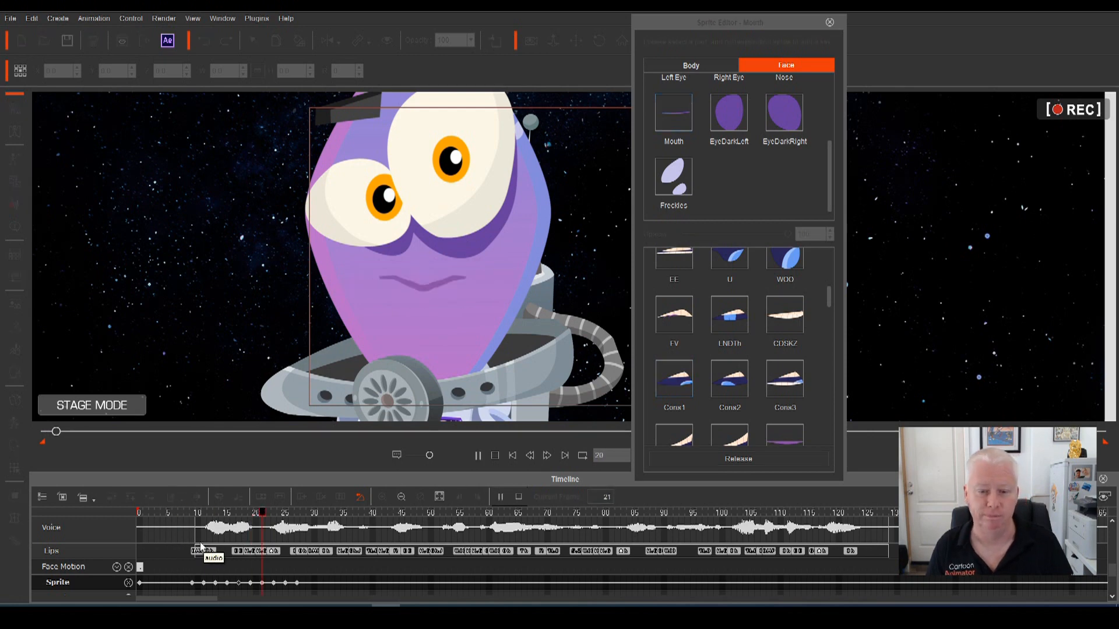
key("space")
Step: Try the Ee2 mouth sprite at frame 25 and restore CDSKZ
left_click_drag(337, 513, 285, 535)
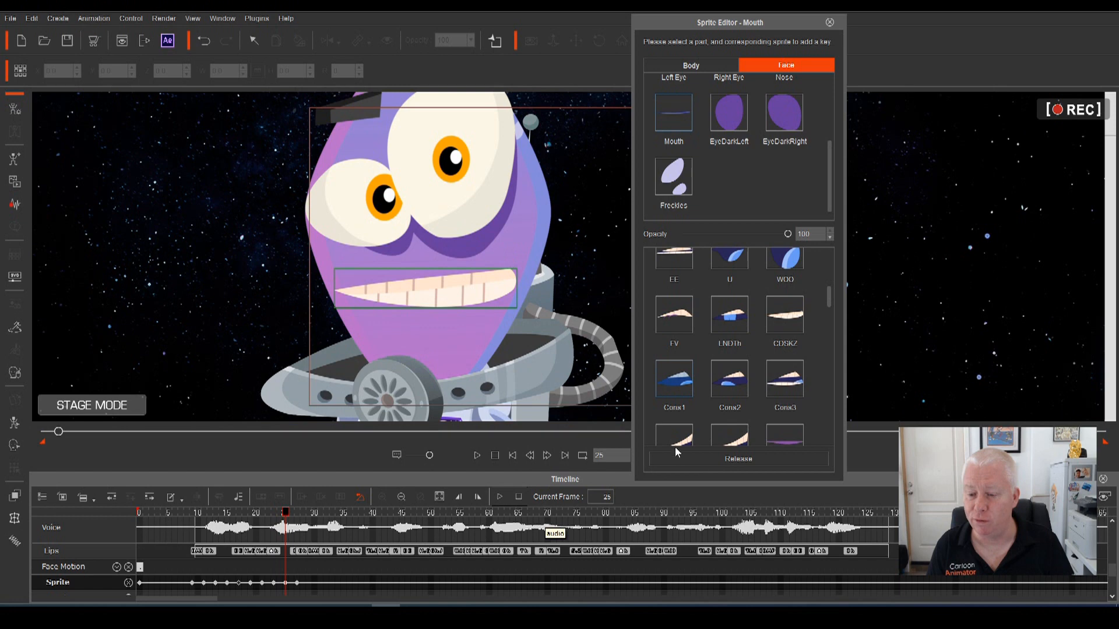
left_click_drag(831, 292, 834, 310)
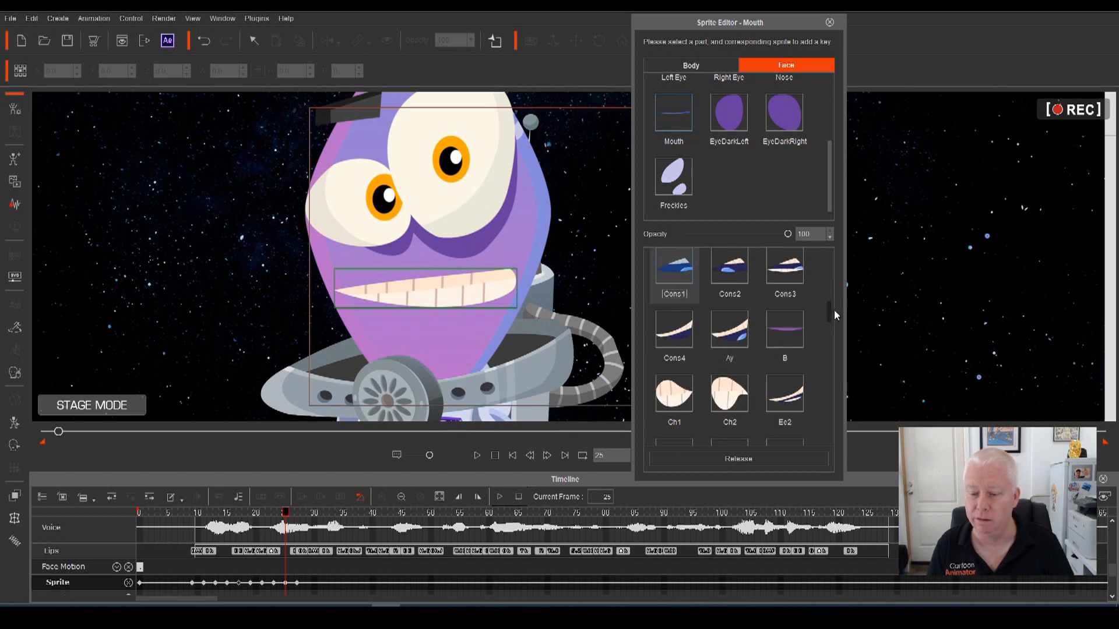
left_click(787, 402)
left_click_drag(829, 315, 827, 291)
left_click(785, 349)
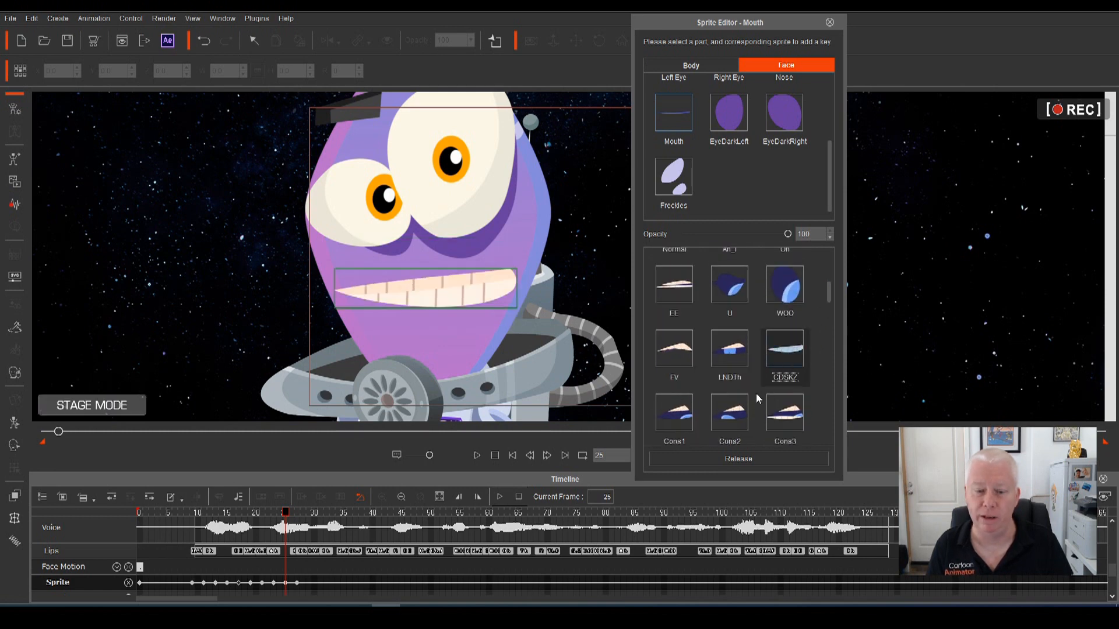
Step: Try the EE mouth sprite at frame 27 and set it to the first Normal sprite instead
left_click(290, 516)
left_click(296, 516)
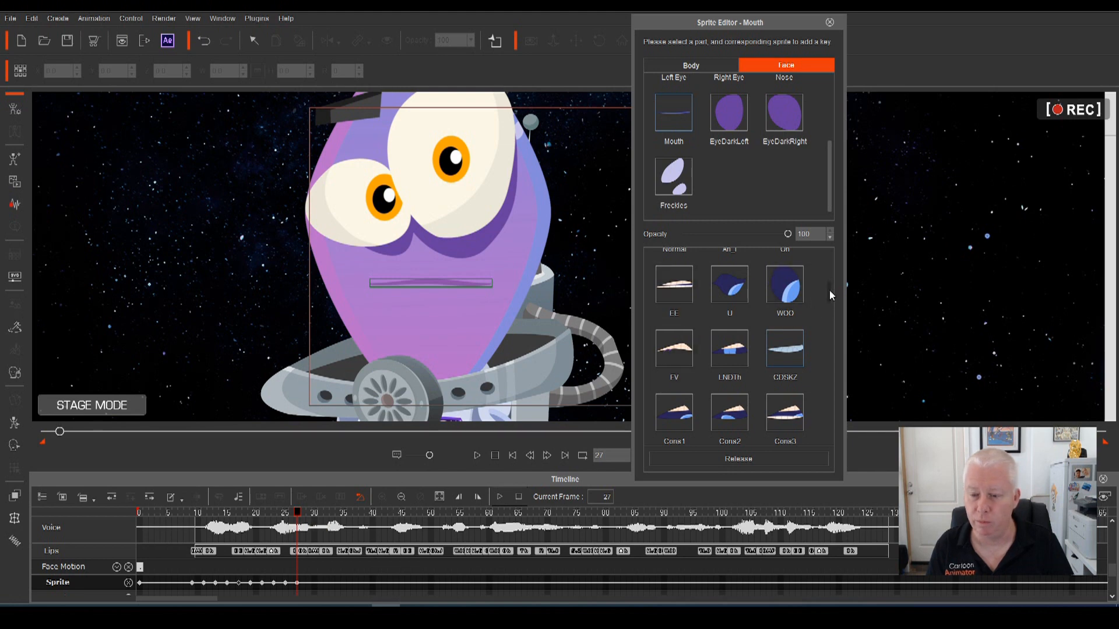
left_click(671, 289)
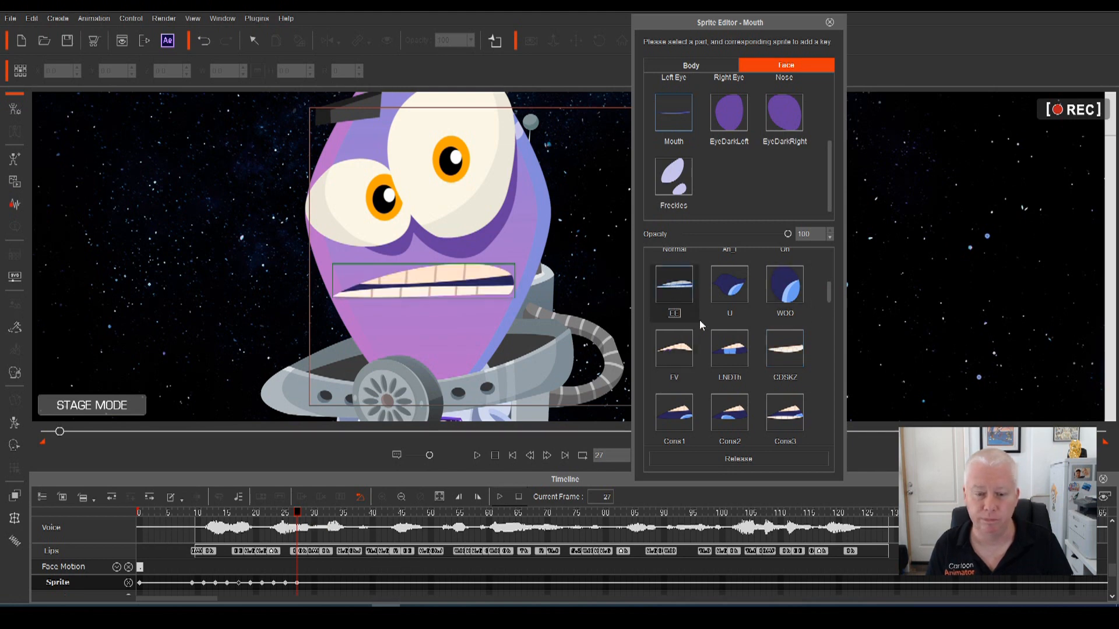
scroll(829, 289, "up", 3)
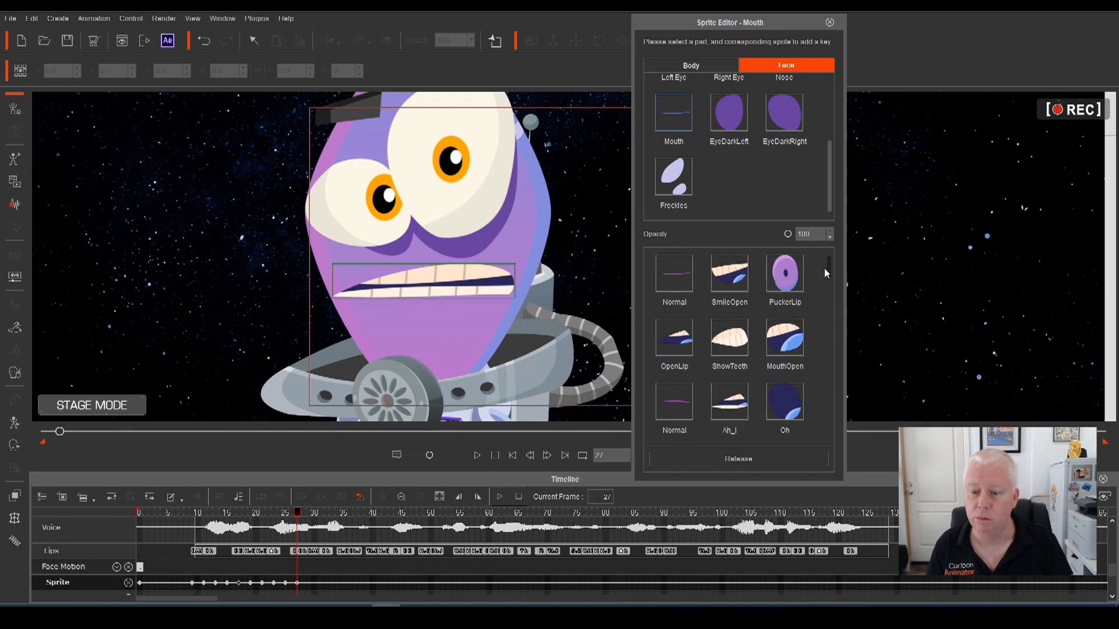
left_click(693, 270)
Step: Replay the voice clip from frame 3 to check the timing of the closed mouth
left_click_drag(296, 515, 157, 532)
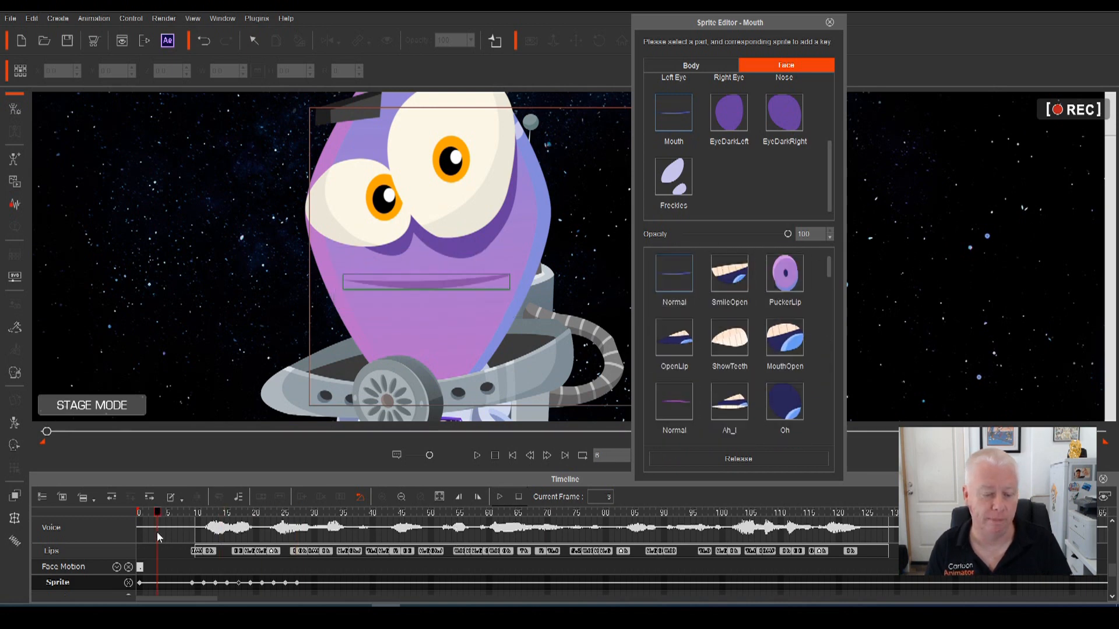
key("space")
key("space")
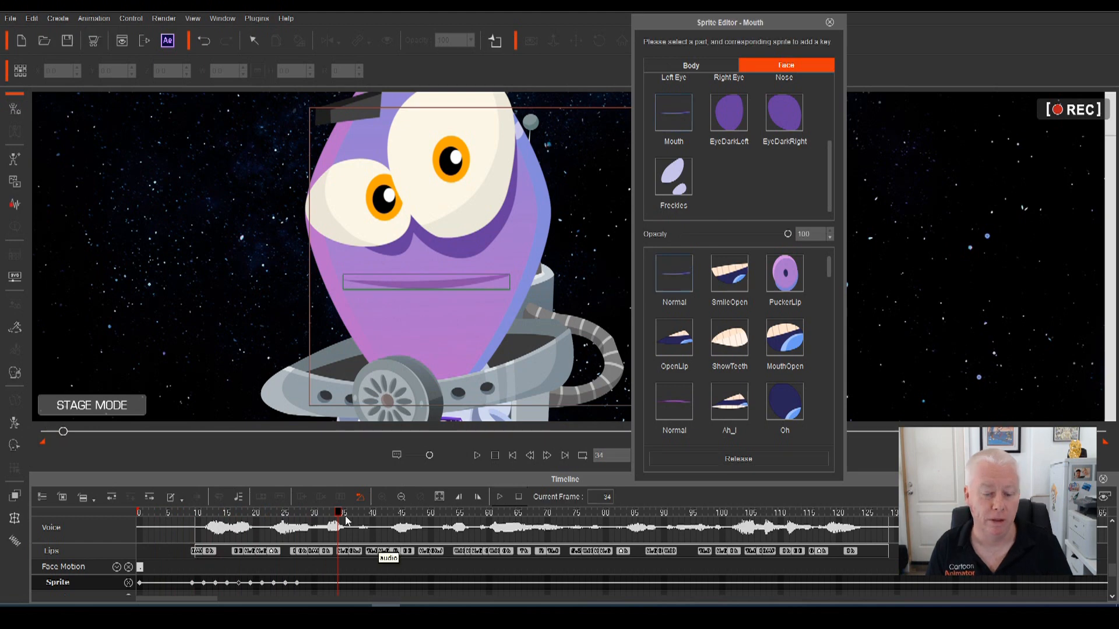
key("space")
key("space")
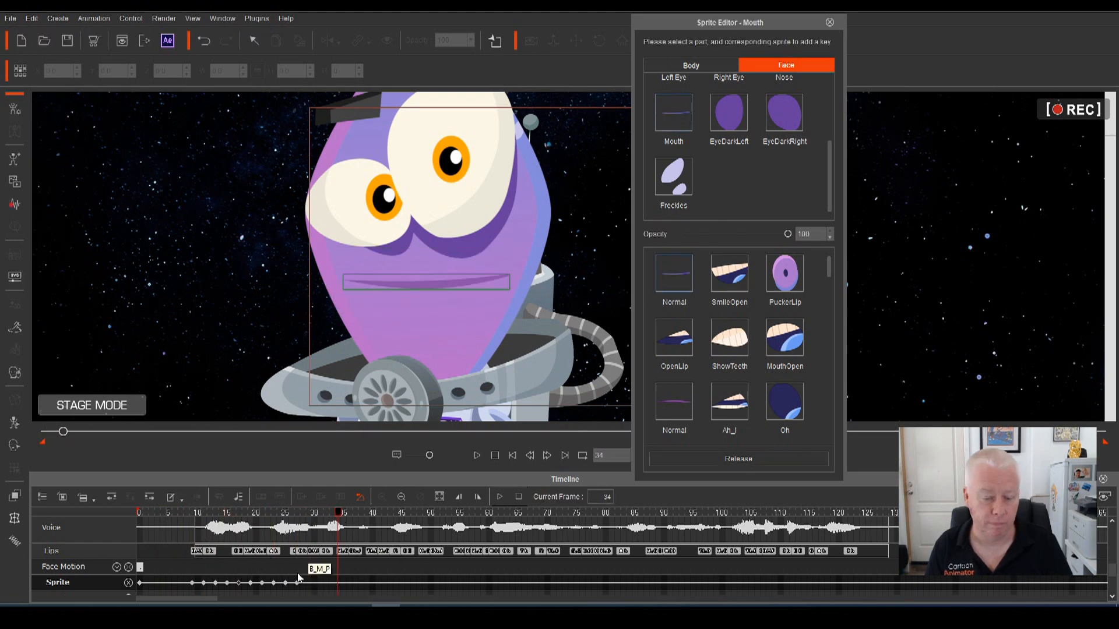
Step: Move the last mouth sprite key one frame later to frame 28 and replay the opening part of the clip
left_click_drag(298, 583, 303, 583)
left_click_drag(302, 515, 191, 541)
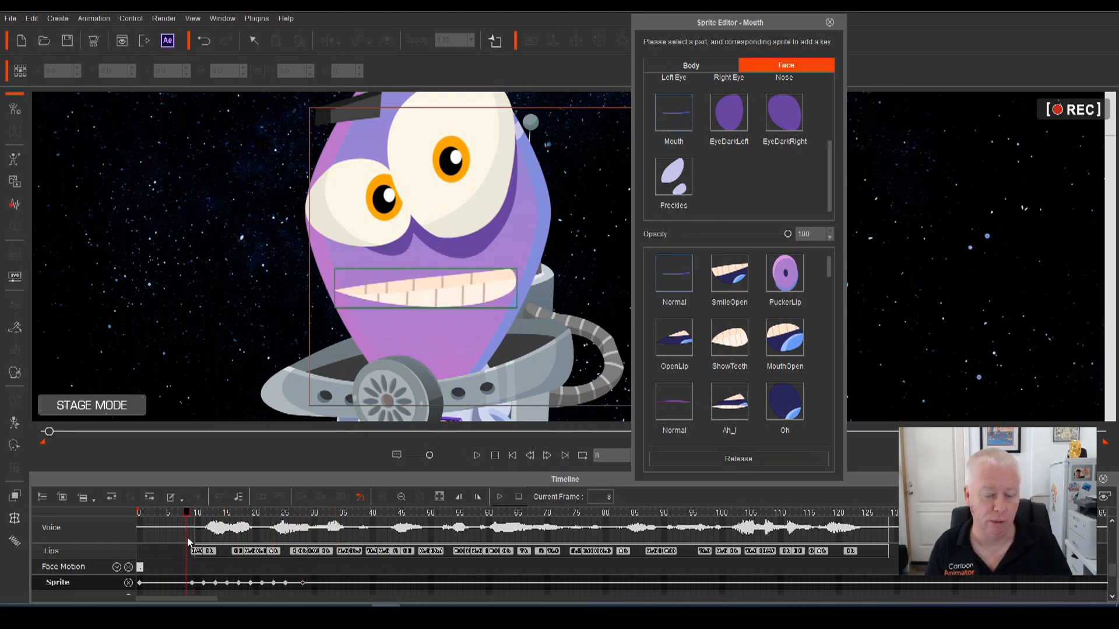
key("space")
key("space")
Step: Set the mouth sprite to Ay at frame 30 and to Ee2 at frame 32
left_click_drag(338, 515, 318, 535)
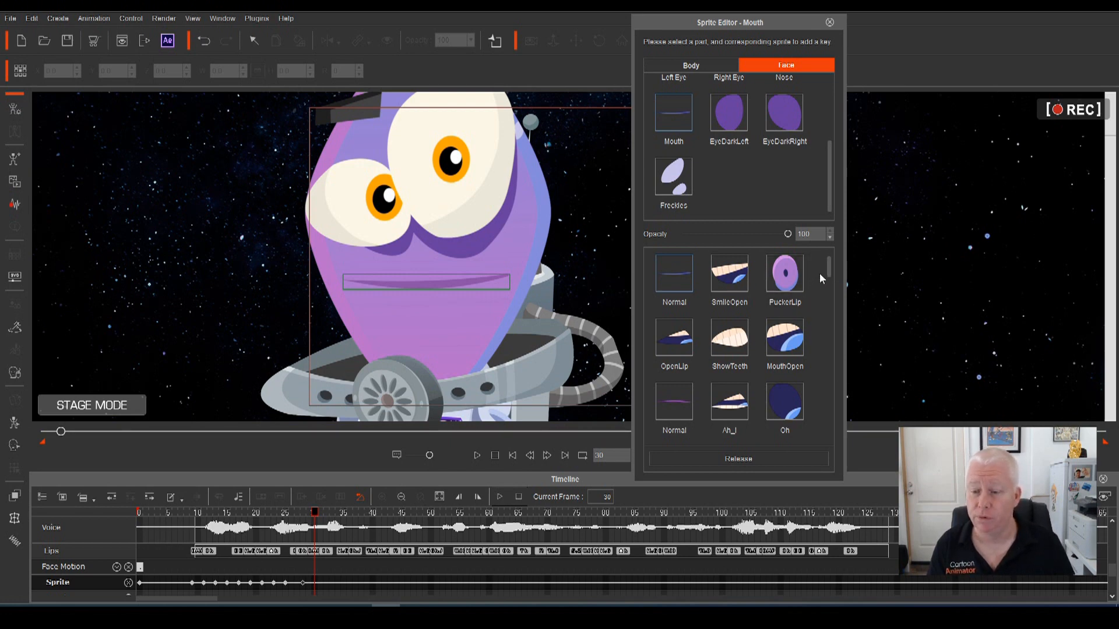
left_click_drag(830, 266, 841, 311)
left_click(744, 353)
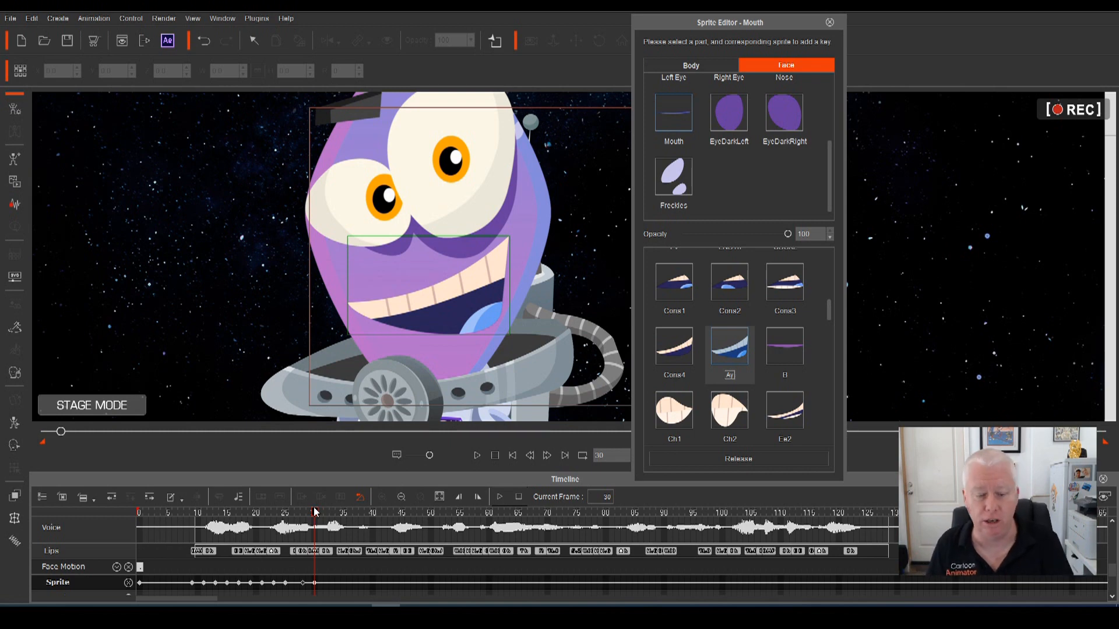
left_click_drag(315, 512, 327, 513)
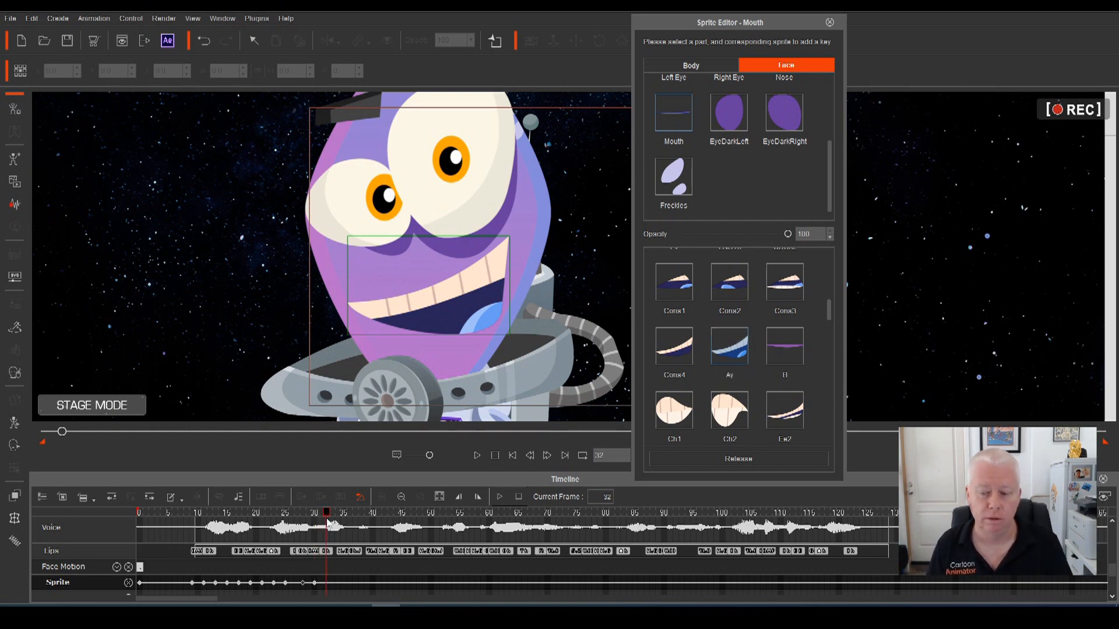
left_click(785, 410)
Step: Set the mouth sprite to CDSKZ at frame 34
left_click(334, 515)
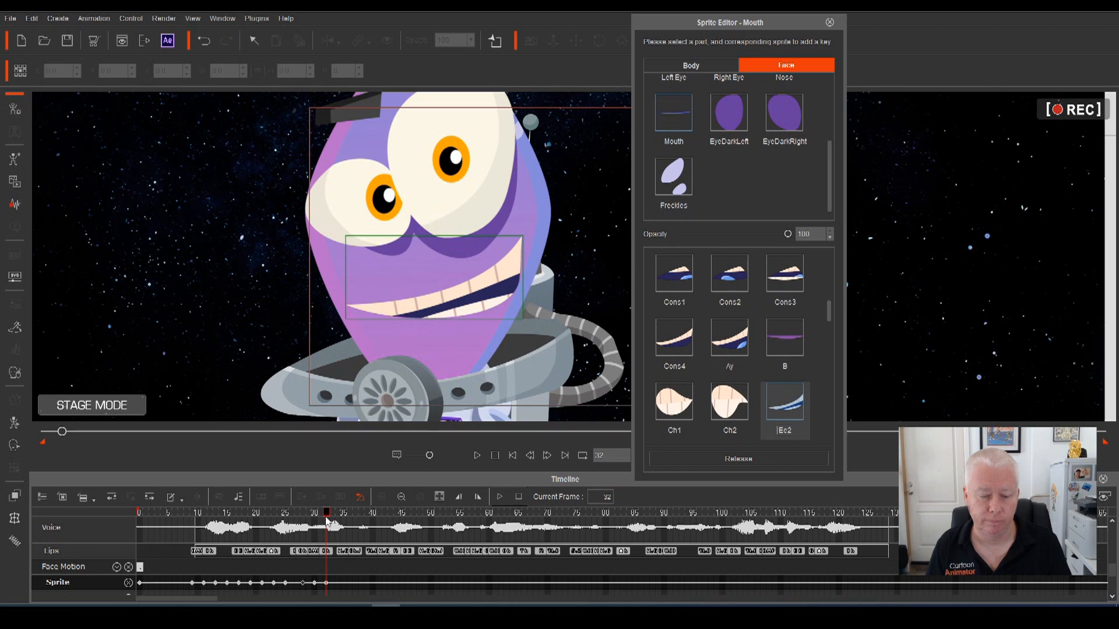
left_click(338, 515)
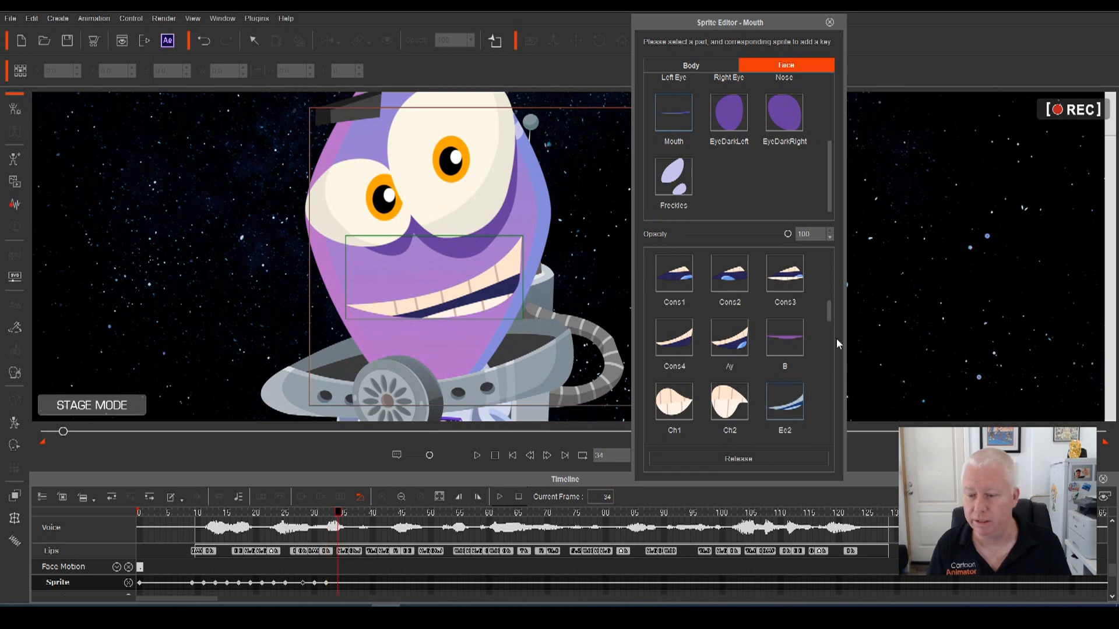
left_click_drag(831, 313, 828, 301)
left_click(796, 303)
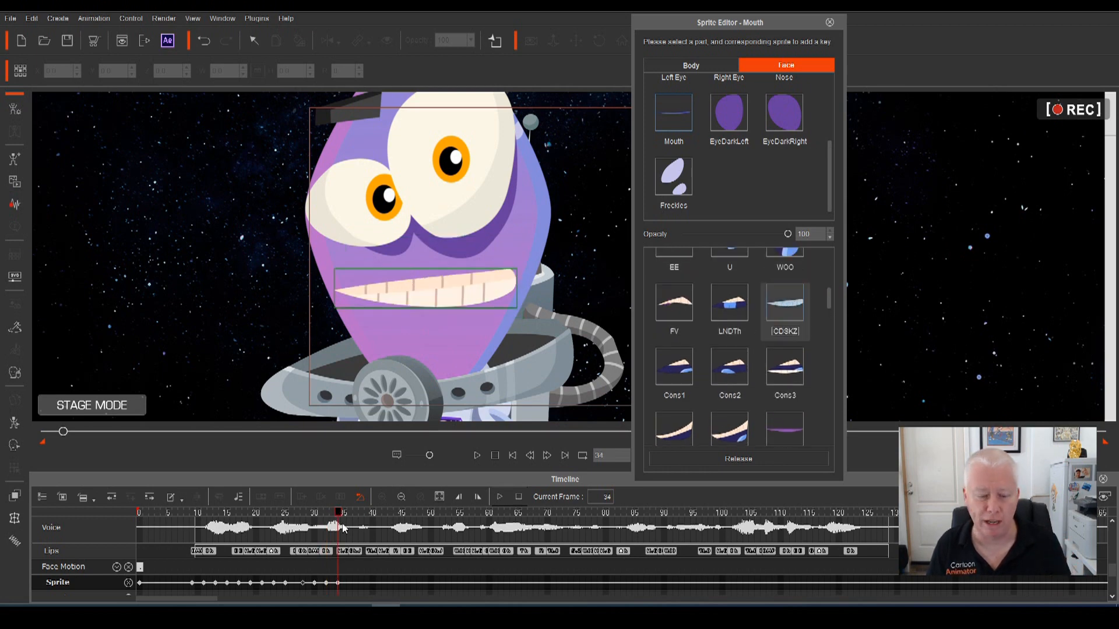
Step: Try the EE mouth sprite at frame 36 and set it to CDSKZ
mouse_move(337, 515)
left_mouse_down()
mouse_move(390, 514)
mouse_move(342, 527)
mouse_move(352, 532)
left_mouse_up()
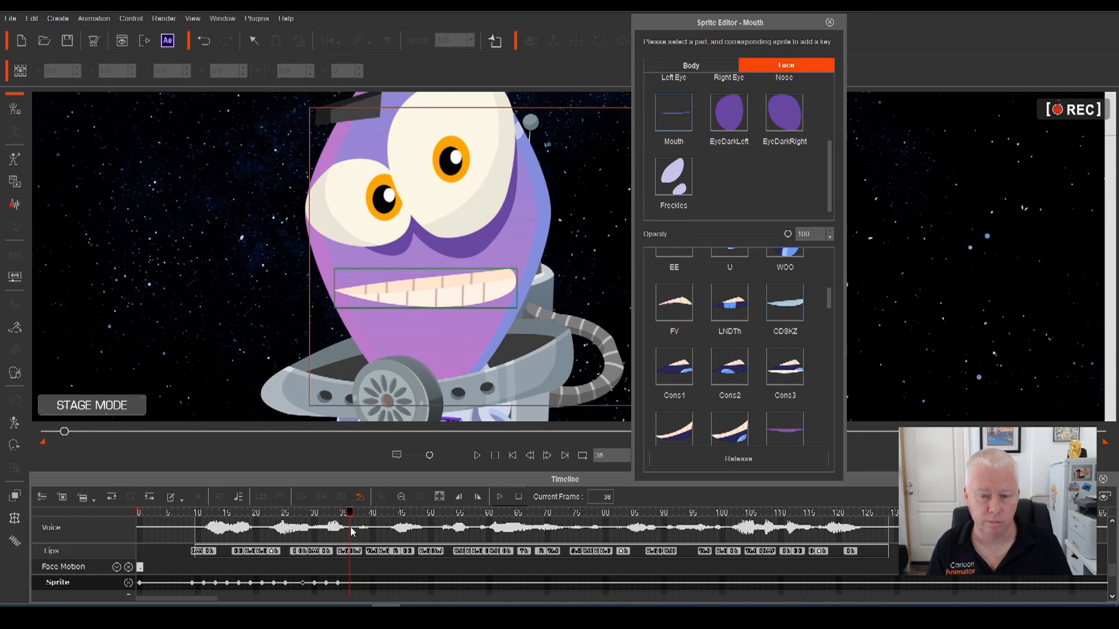
scroll(831, 292, "up", 2)
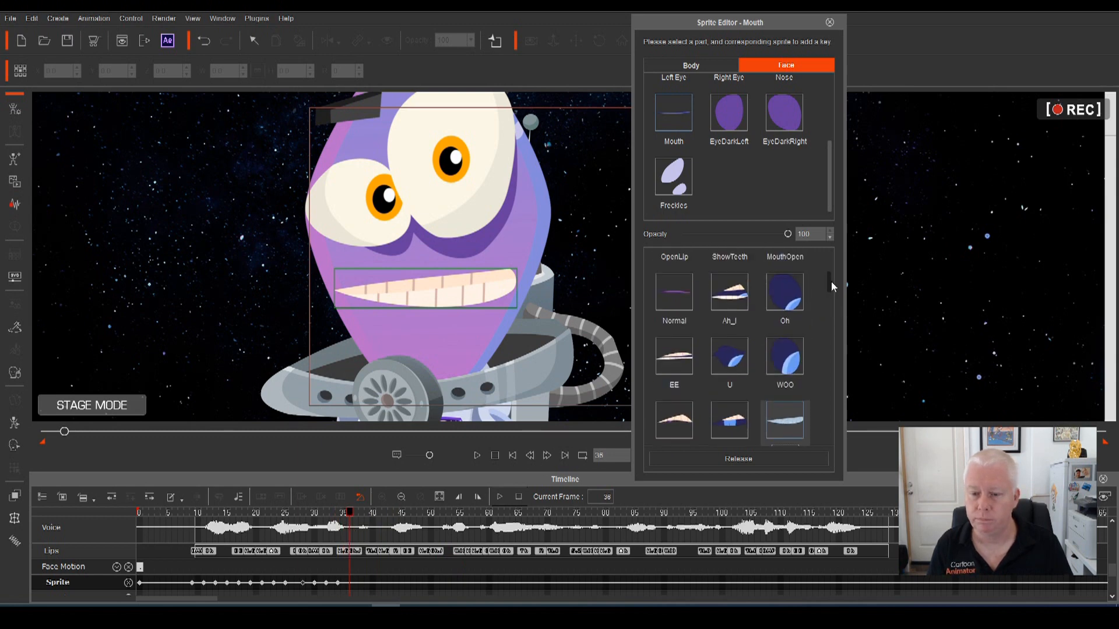
left_click(674, 368)
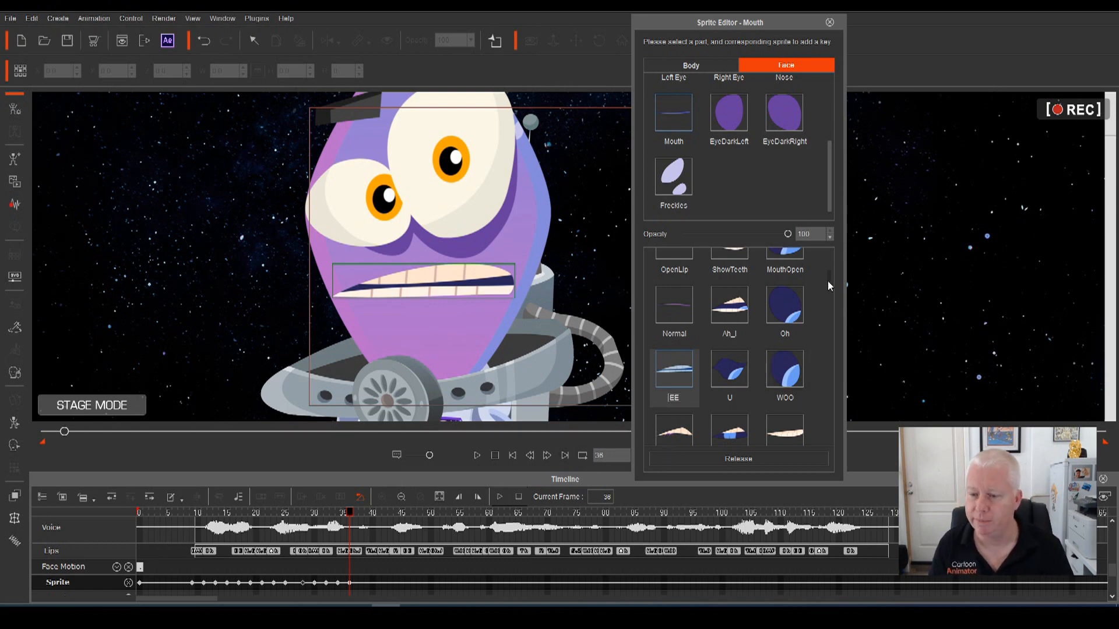
left_click(785, 431)
Step: Replay the clip from just before frame 30 to check the newly keyed mouth shapes
left_click_drag(350, 513, 309, 514)
key("space")
key("space")
Step: Compare JD and Ch2 for the mouth at frame 40 and set it to JD
left_click_drag(401, 513, 373, 534)
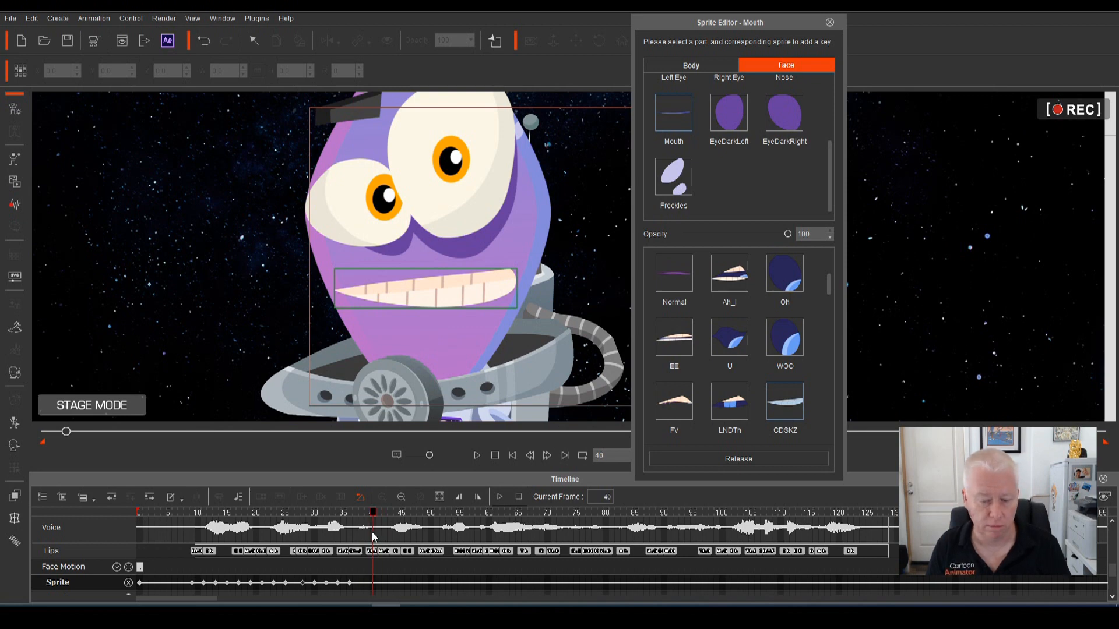
left_click_drag(830, 284, 833, 317)
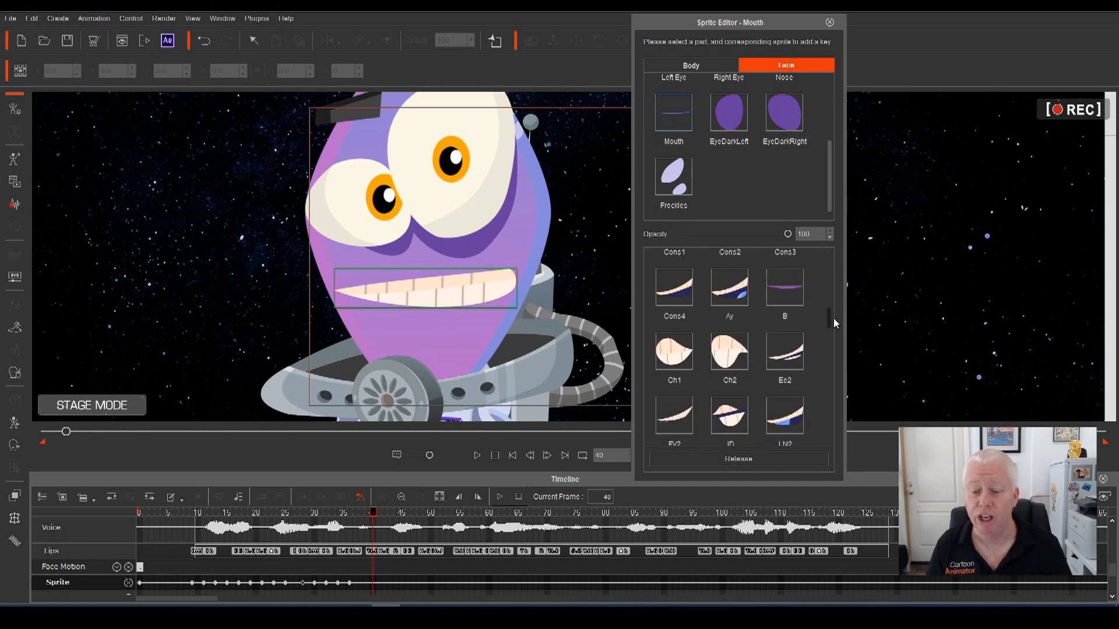
left_click(739, 421)
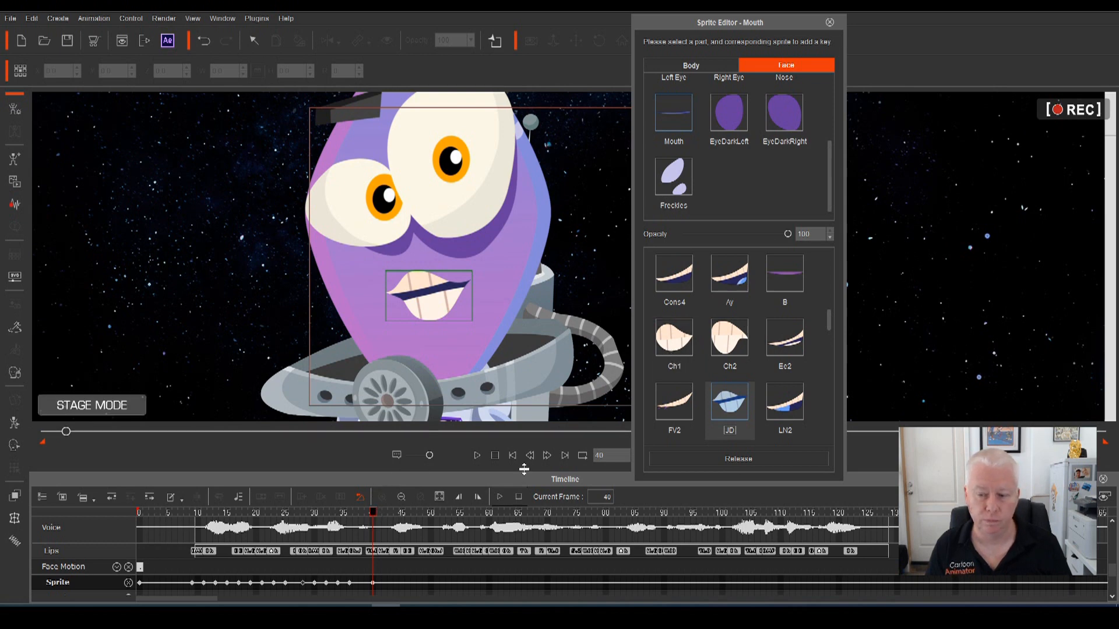
mouse_move(831, 320)
left_mouse_down()
mouse_move(823, 256)
mouse_move(837, 363)
mouse_move(830, 327)
left_mouse_up()
left_click(747, 322)
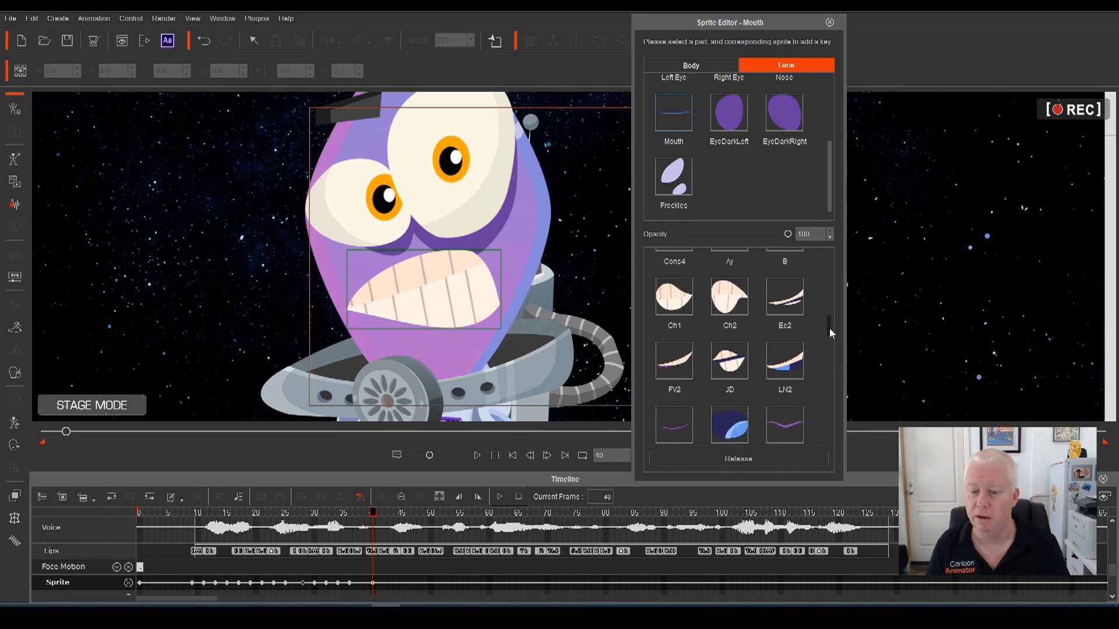
left_click(730, 370)
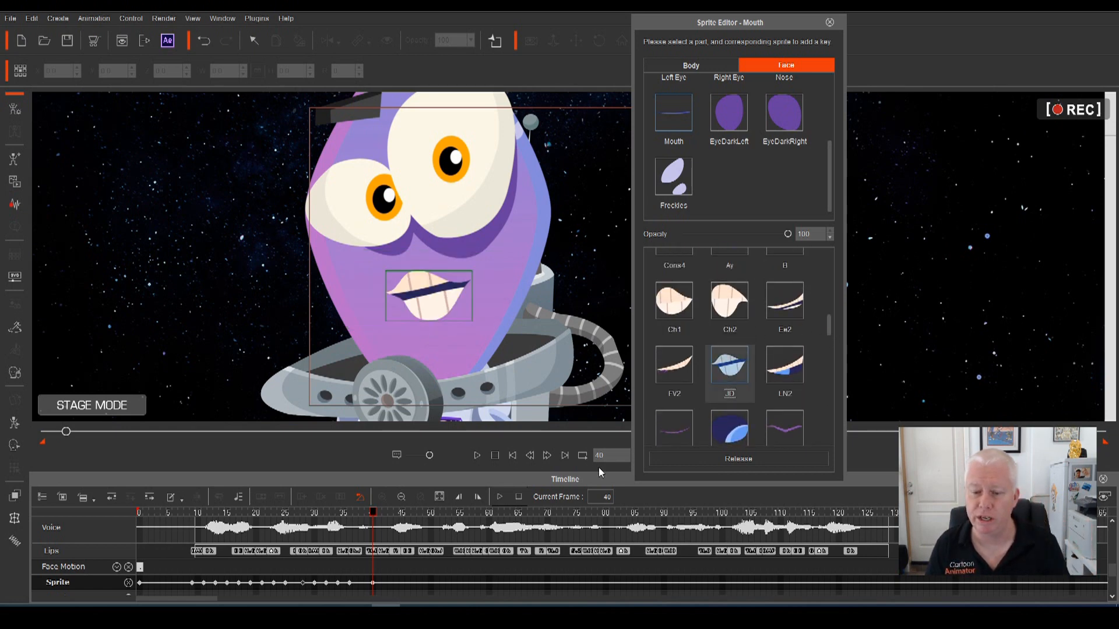
Step: Set the mouth sprite to R at frame 42 and advance the playhead to frame 44
left_click(384, 513)
left_click_drag(830, 317, 832, 349)
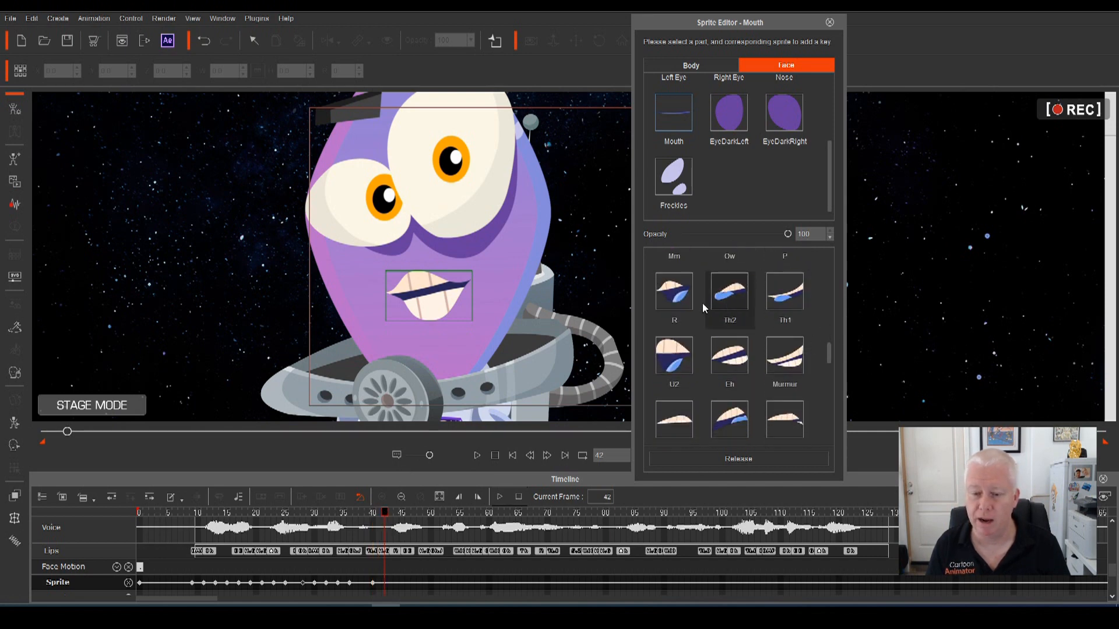
left_click(673, 291)
left_click_drag(384, 516, 396, 516)
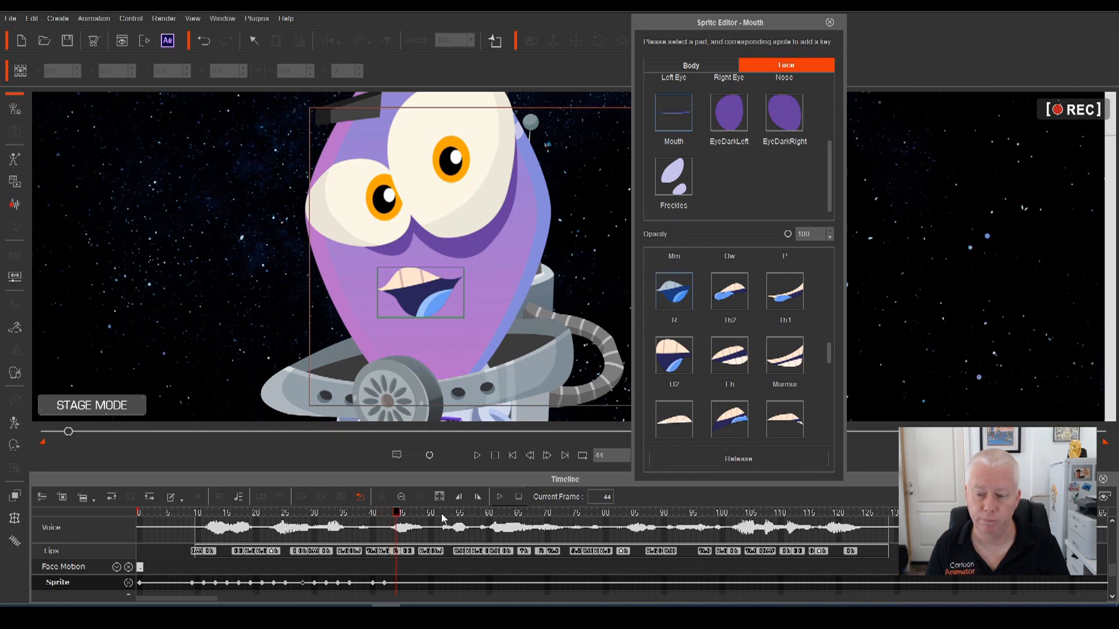
Step: Compare the Eh and Murmur mouth sprites at frame 44 and set the mouth to Eh
left_click(729, 357)
mouse_move(830, 347)
left_mouse_down()
mouse_move(830, 335)
mouse_move(830, 351)
left_mouse_up()
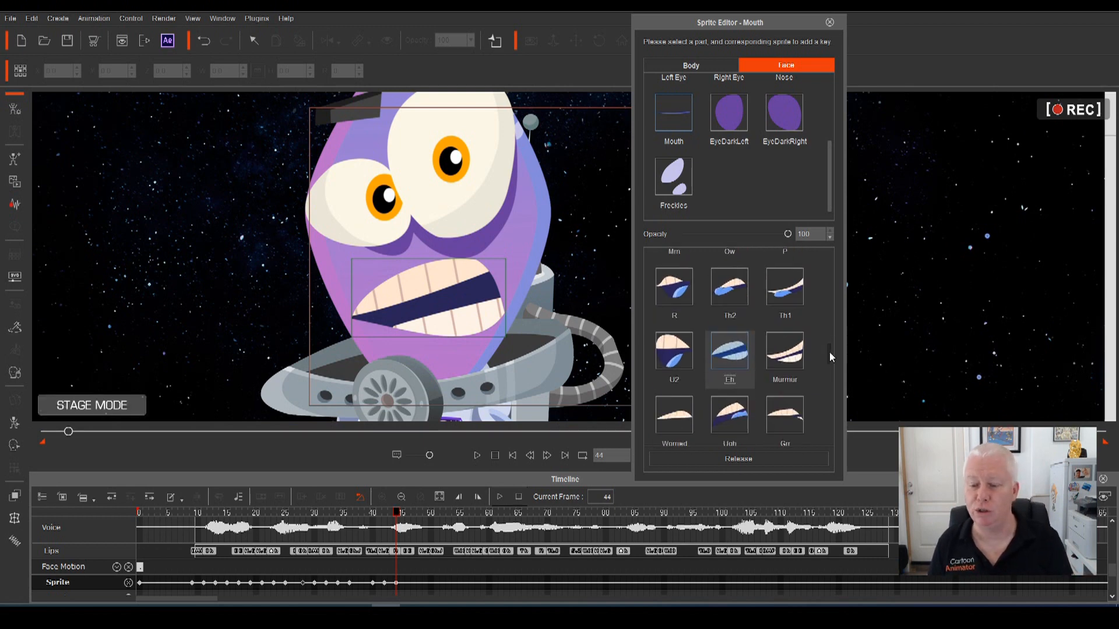
left_click(785, 351)
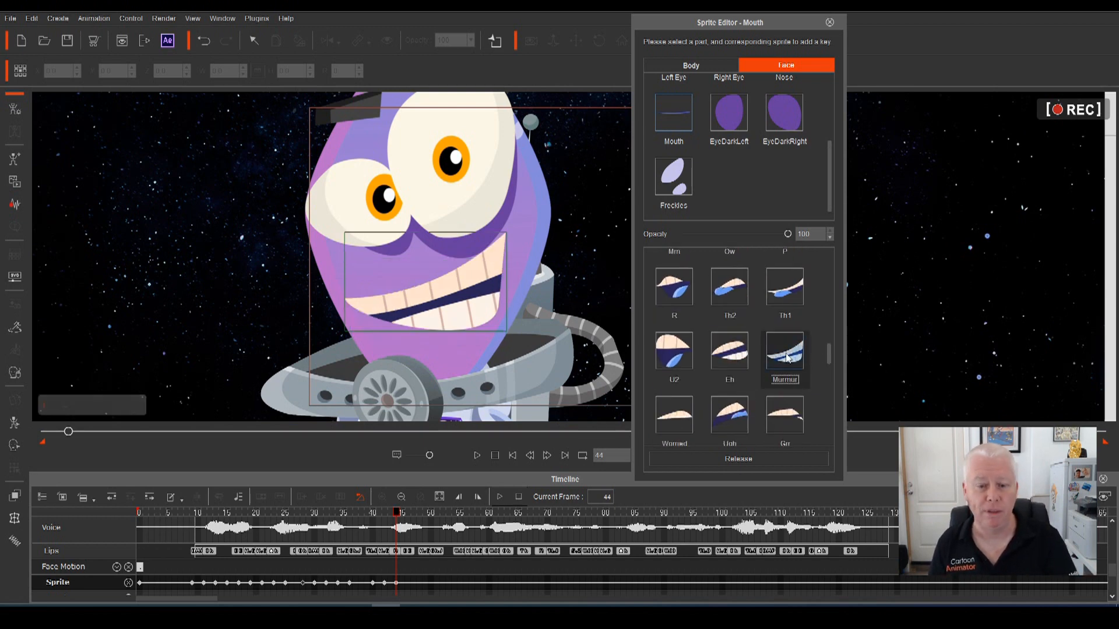
left_click(740, 362)
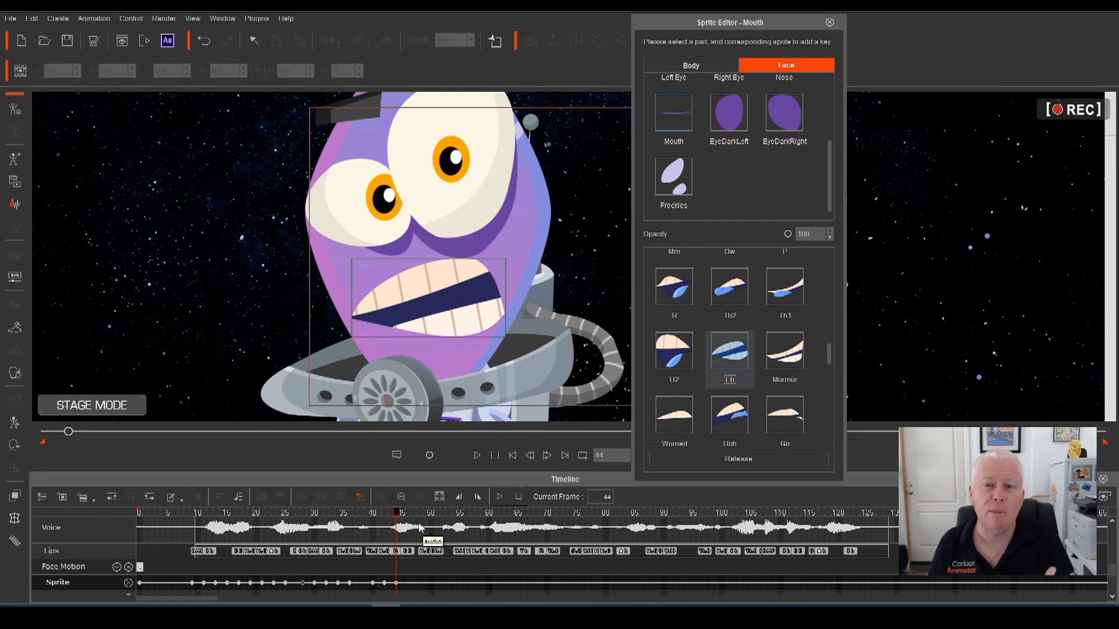
Step: Replay the clip from about frame 31 to check the mouth shapes, and return the playhead to frame 44
left_click_drag(397, 513, 319, 514)
key("space")
key("space")
left_click_drag(433, 513, 397, 513)
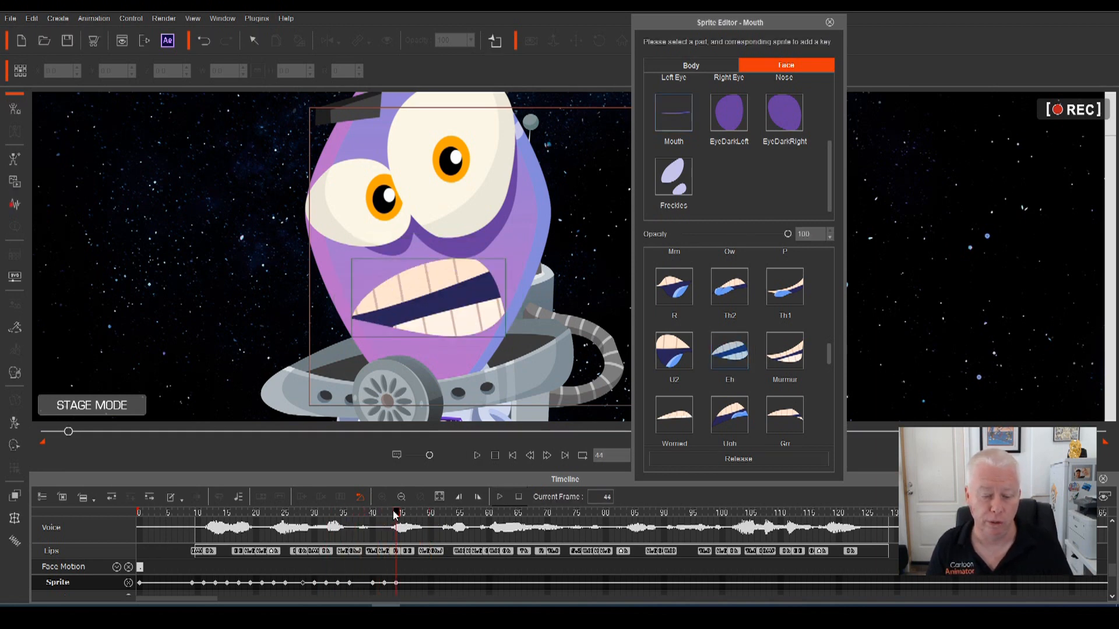
Step: Try SmileOpen and Ah_I for the mouth at frame 44 and set it to Ay
left_click_drag(828, 366, 827, 268)
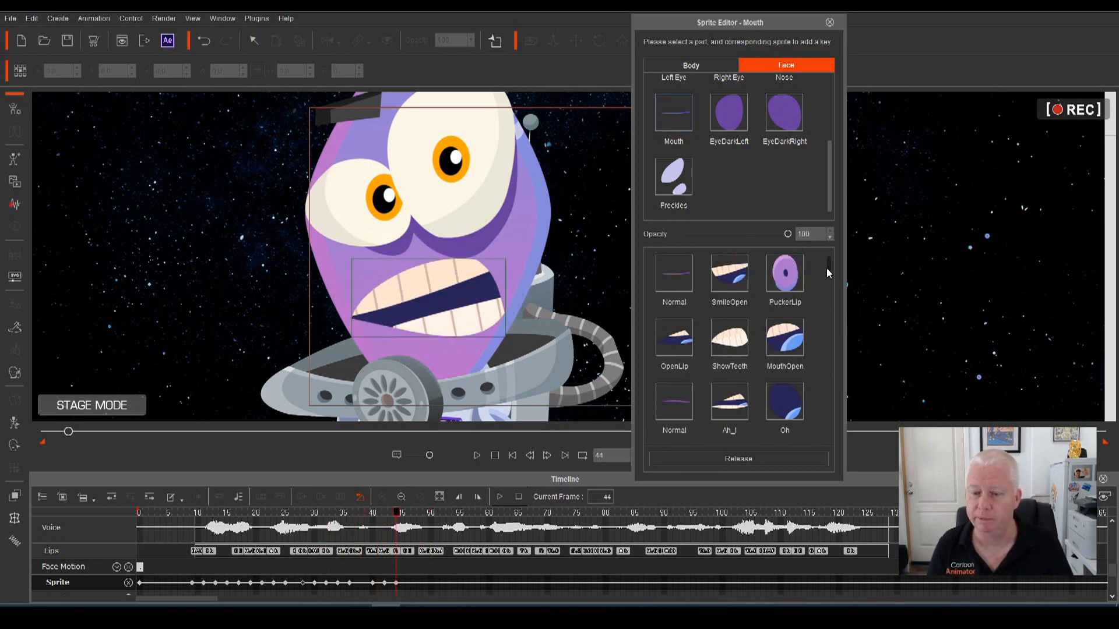
left_click(746, 286)
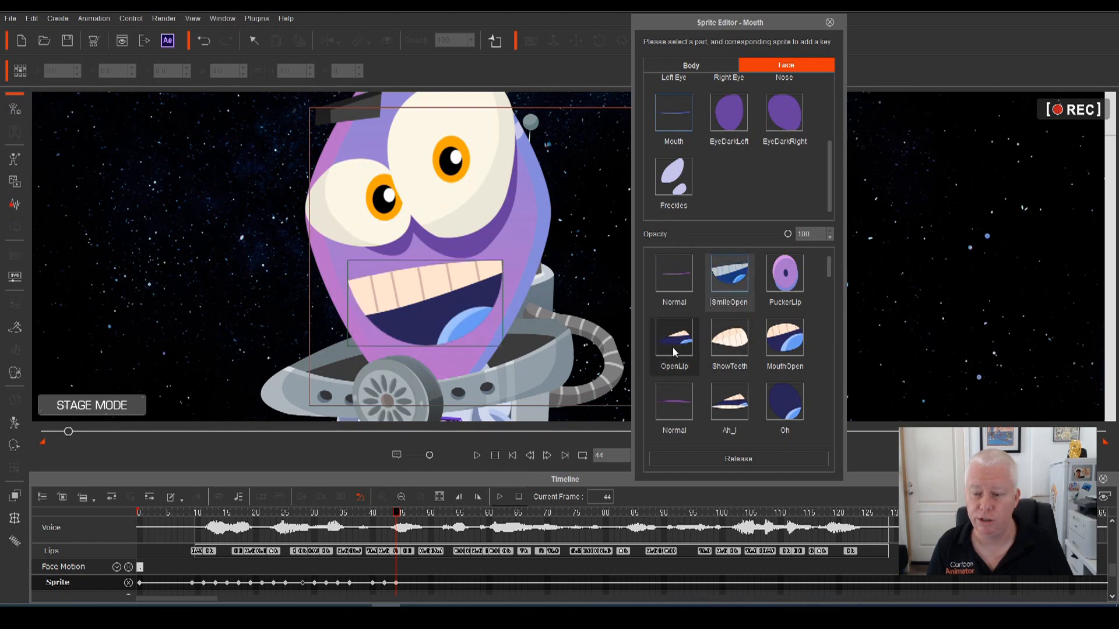
scroll(830, 271, "down", 1)
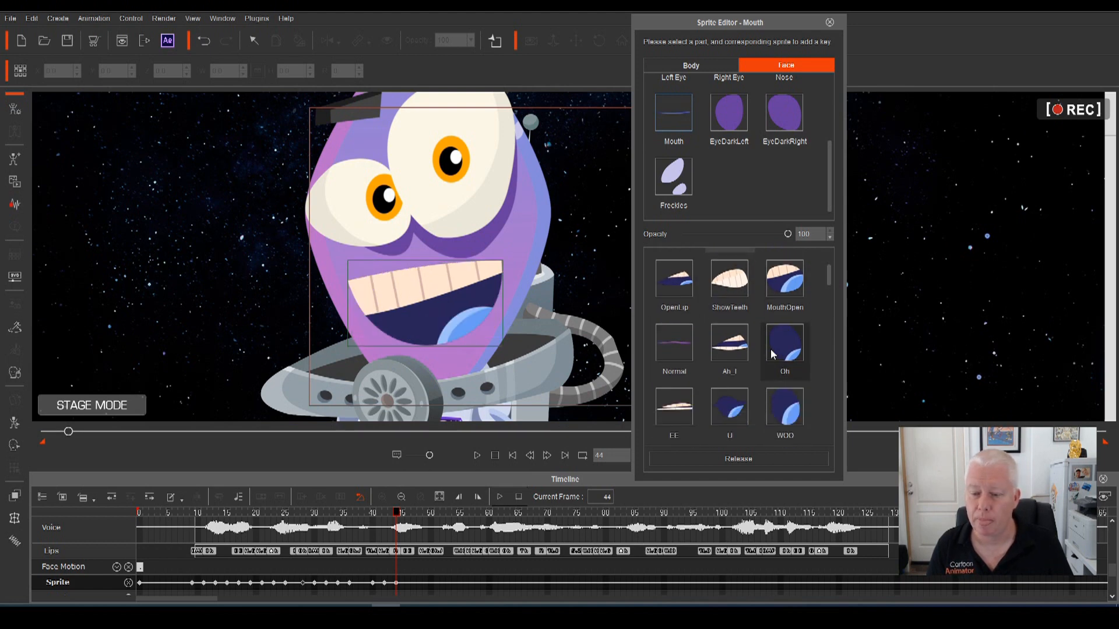
left_click(716, 372)
left_click_drag(826, 278, 839, 309)
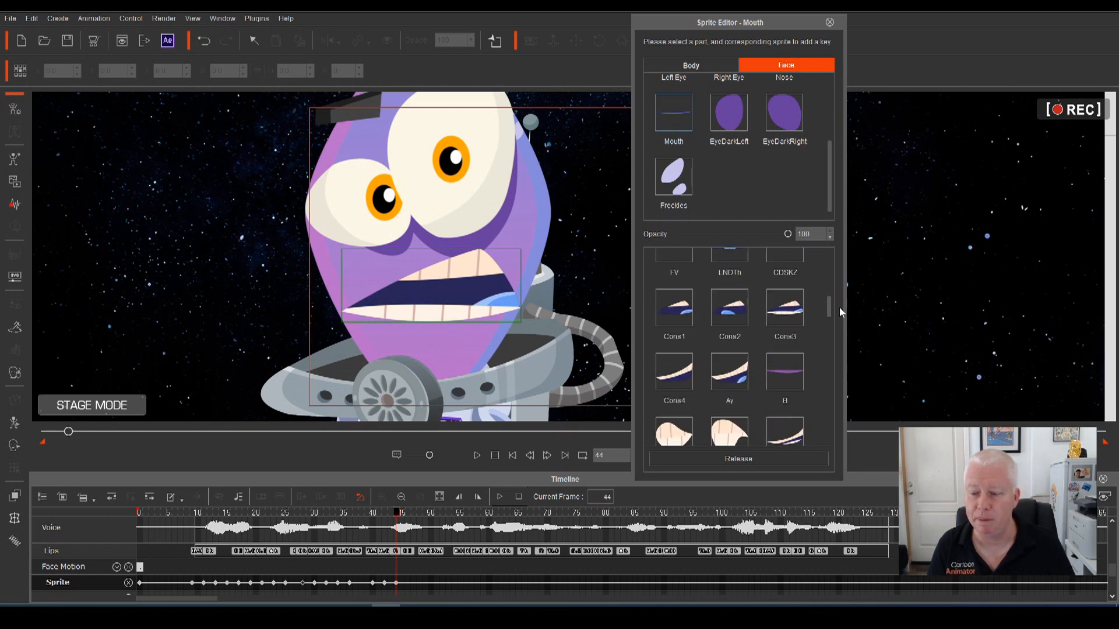
left_click(729, 372)
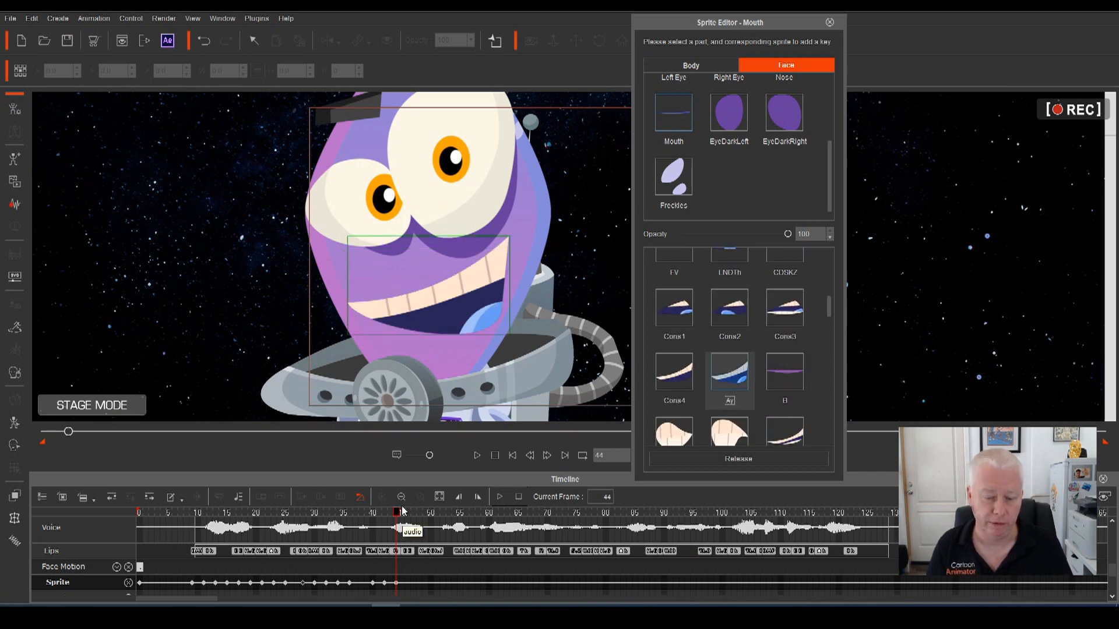
Step: Advance the playhead to frame 46 and set the mouth sprite to Ee2
left_click_drag(397, 513, 407, 515)
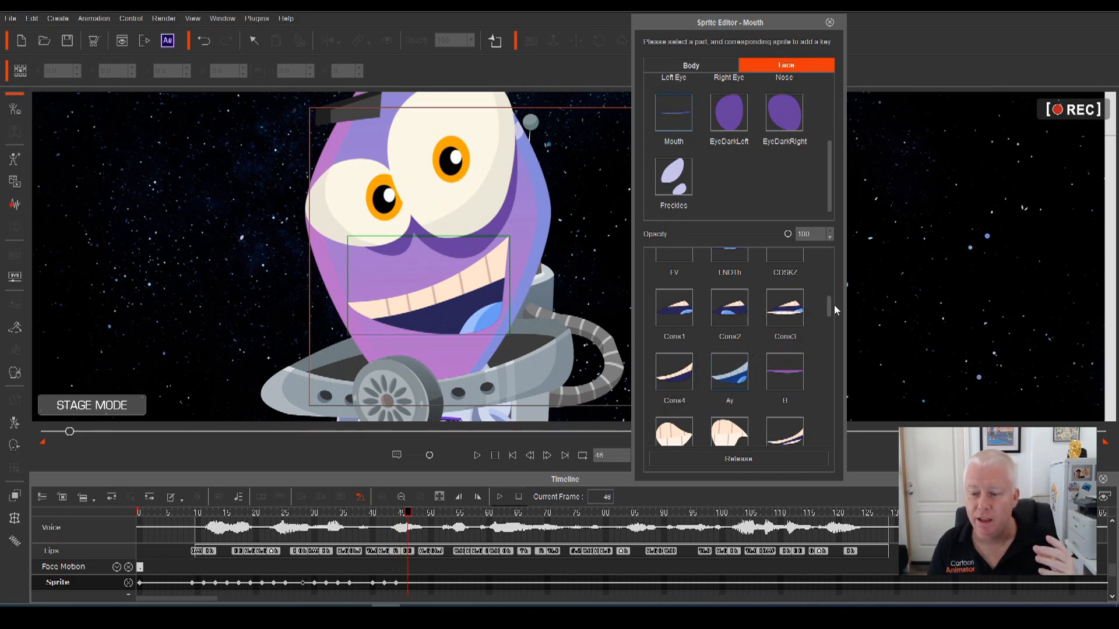
left_click_drag(828, 304, 828, 304)
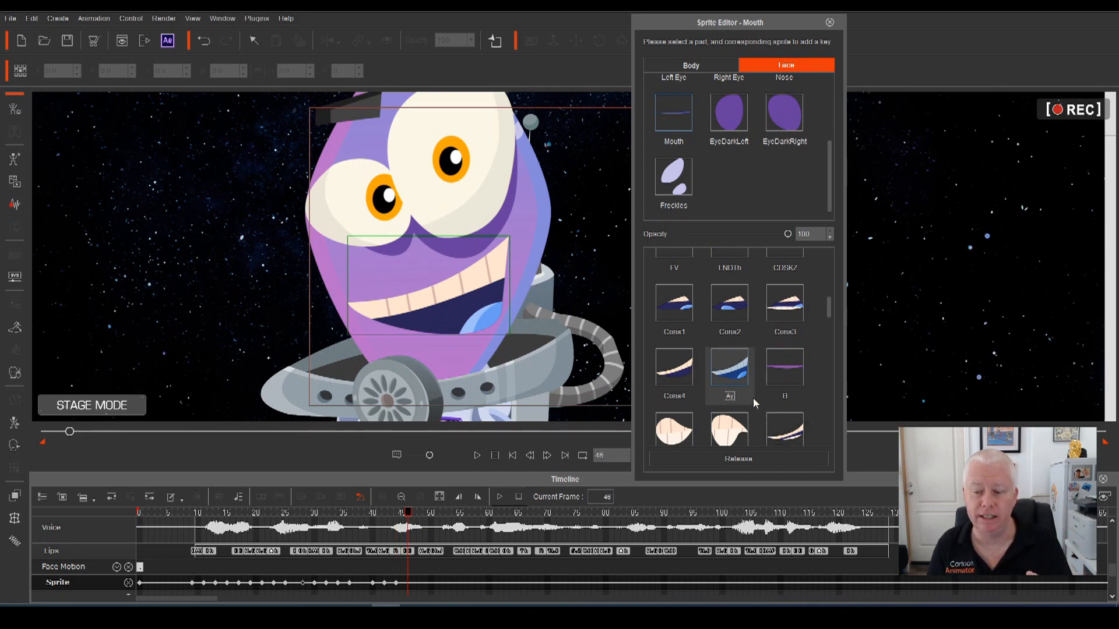
scroll(832, 312, "down", 2)
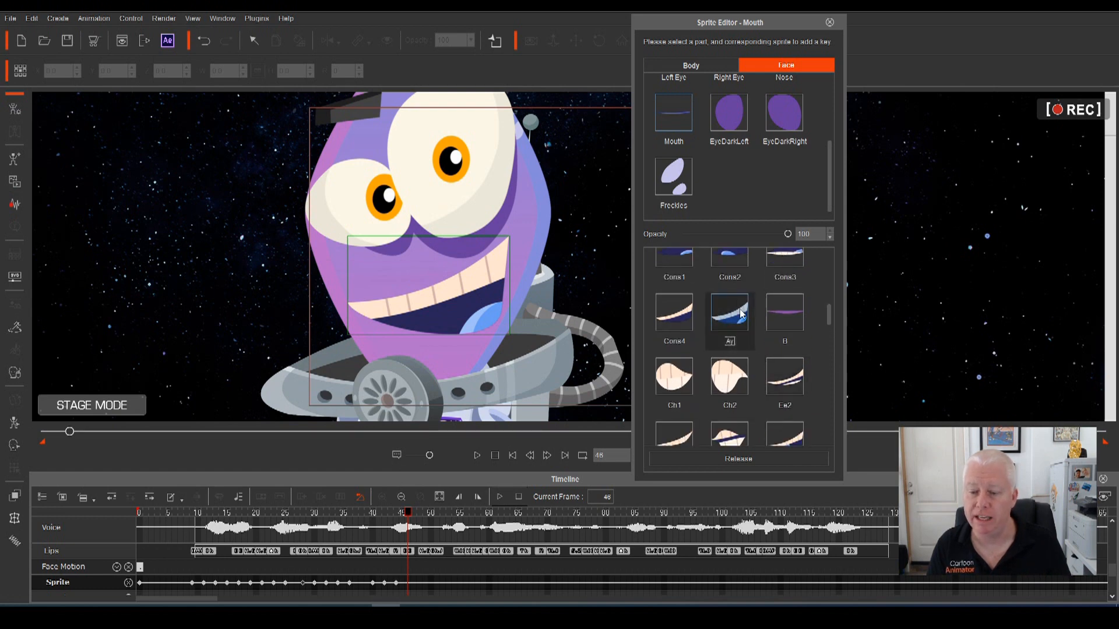
left_click(786, 385)
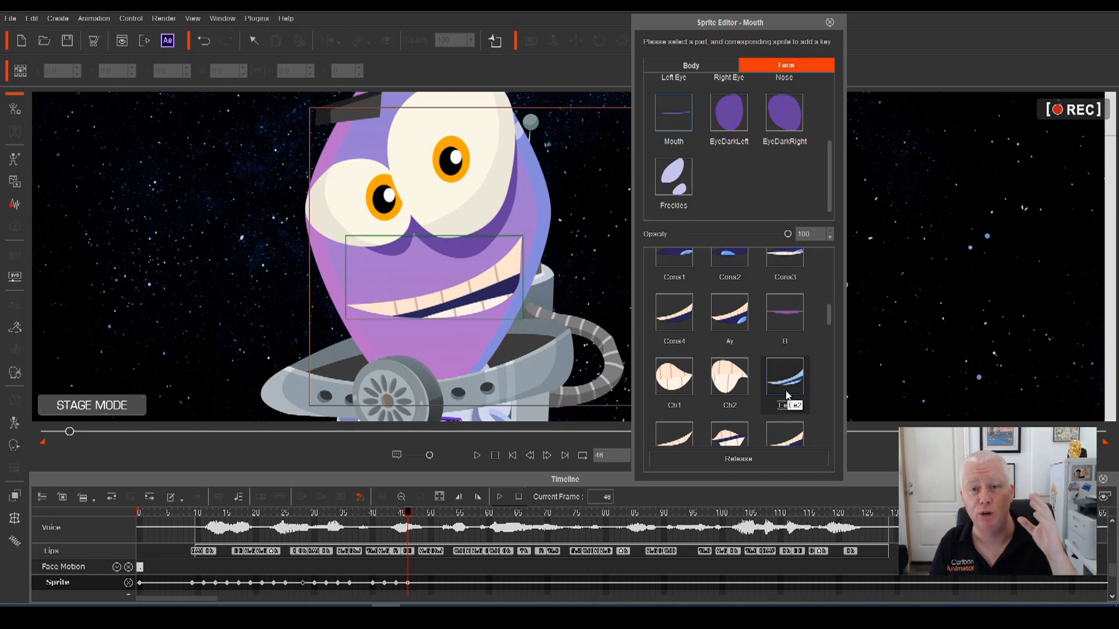
left_click(787, 396)
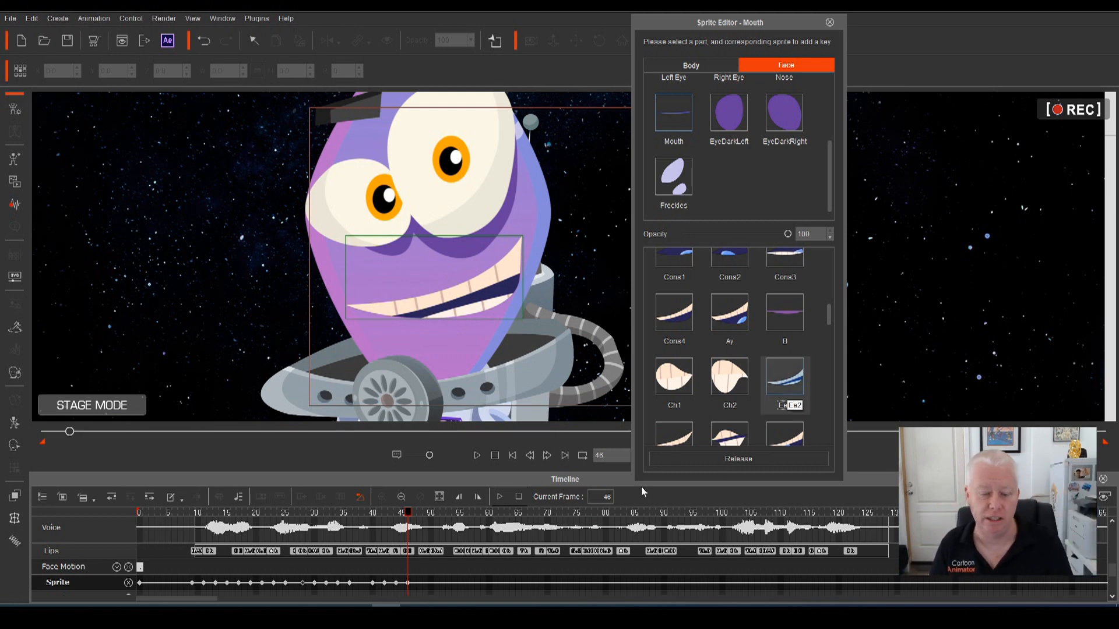
Step: Advance the playhead to frame 48 and set the mouth sprite to Cheese3
left_click_drag(405, 517, 419, 516)
left_click_drag(829, 319, 850, 422)
left_click(784, 383)
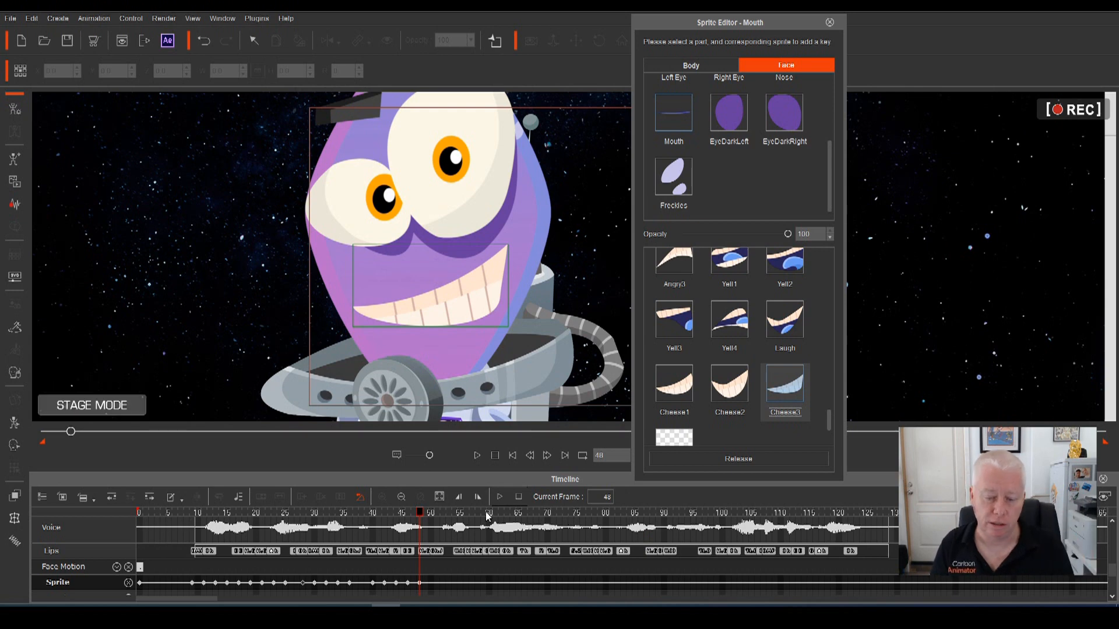
Step: Replay the clip from about frame 28 to check the mouth shapes keyed up to frame 48
left_click(303, 513)
left_click_drag(265, 535, 247, 546)
key("space")
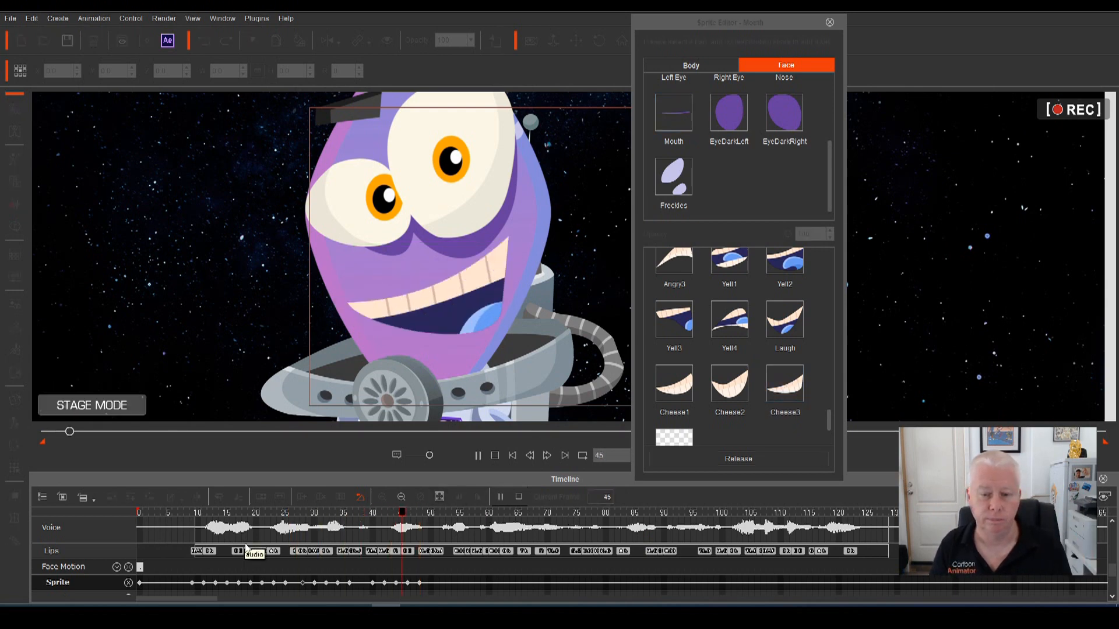
key("space")
Step: Move the playhead to frame 50 and set the mouth sprite to PuckerLip
left_click_drag(486, 526, 426, 532)
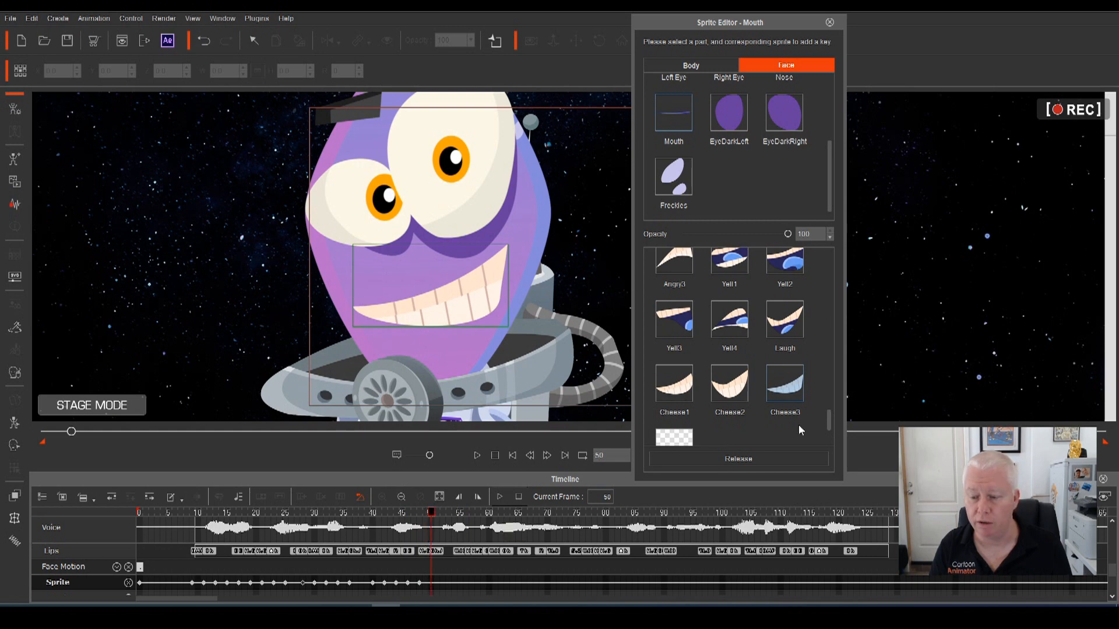
left_click_drag(827, 421, 820, 263)
left_click(787, 290)
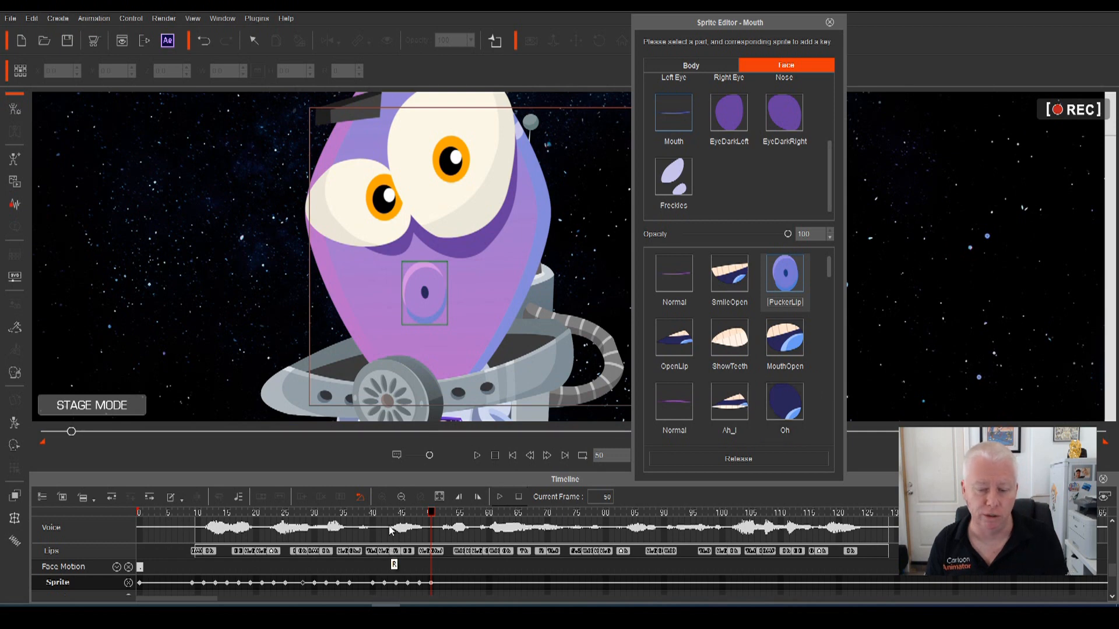
Step: Replay the clip from about frame 32 to check the mouth shapes keyed up to frame 50
left_click_drag(433, 516, 326, 518)
key("space")
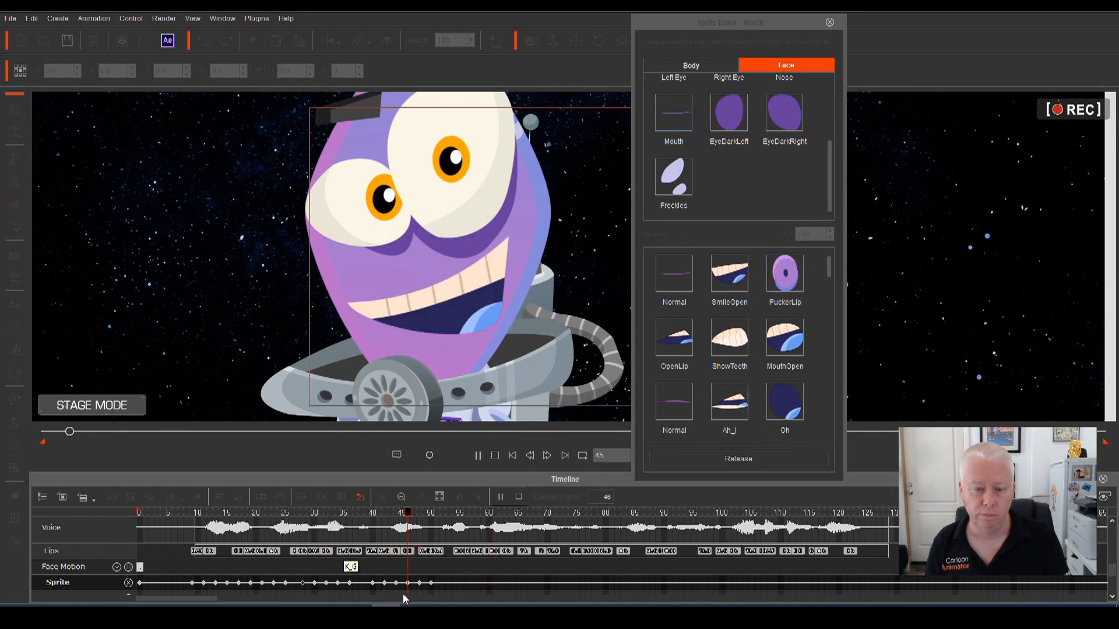
key("space")
Step: Set the mouth sprite to Oo at frame 52 and to PuckerLip at frame 54
left_click_drag(483, 515, 444, 541)
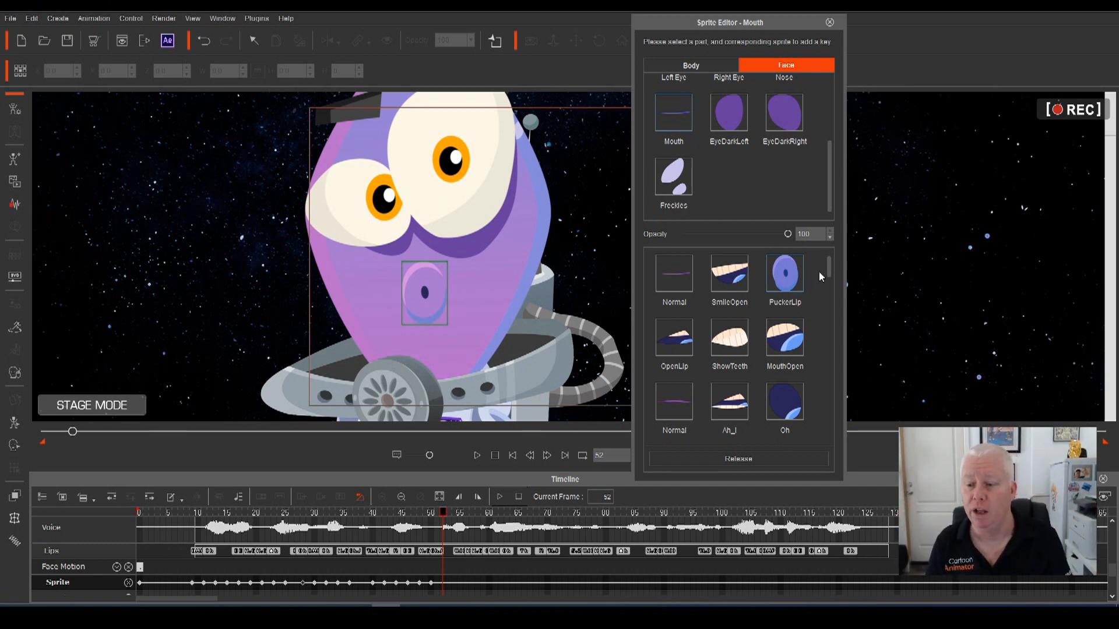
left_click_drag(826, 269, 847, 399)
left_click(674, 345)
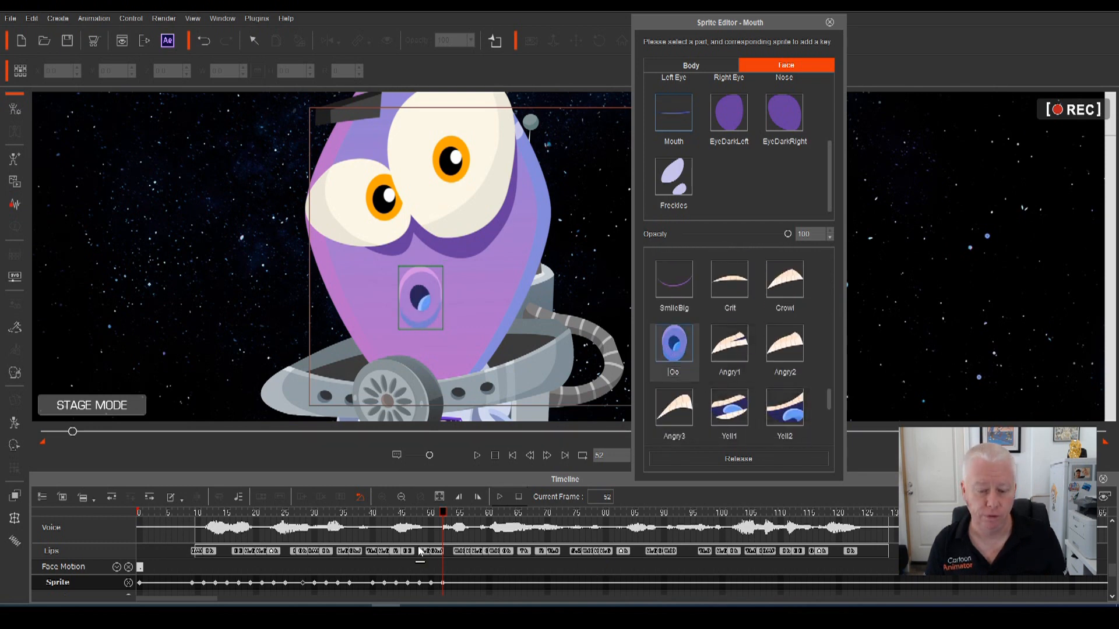
left_click_drag(442, 517, 459, 526)
left_click_drag(828, 400, 828, 267)
left_click(799, 286)
Step: Advance the playhead to frame 56 and set the mouth sprite to Ch1
mouse_move(461, 524)
left_mouse_down()
mouse_move(473, 522)
mouse_move(457, 515)
mouse_move(466, 518)
left_mouse_up()
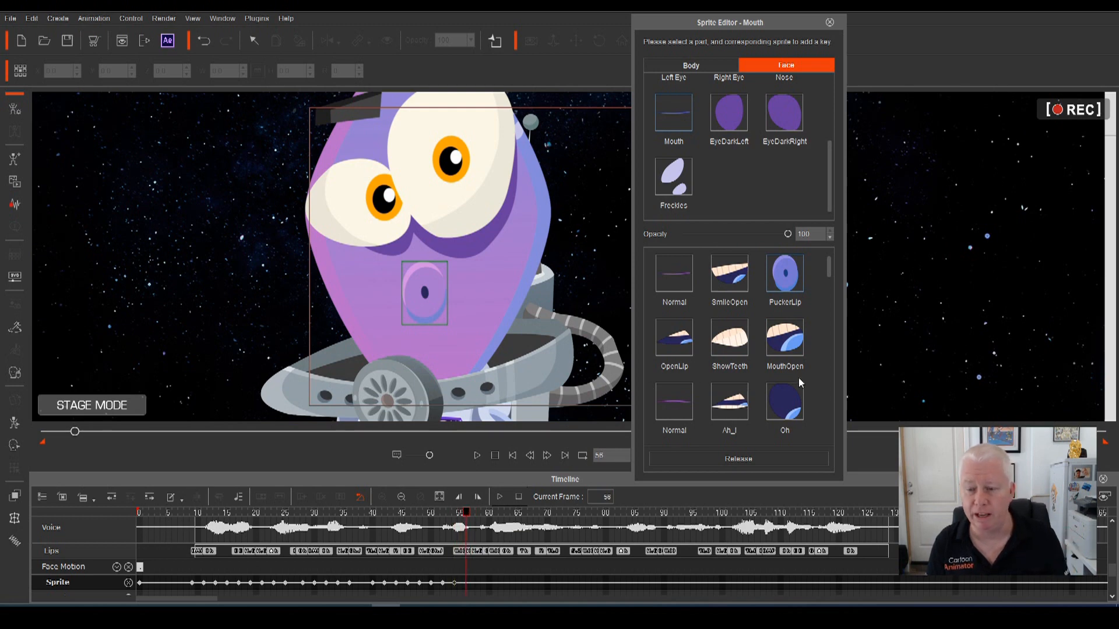
left_click_drag(828, 267, 837, 316)
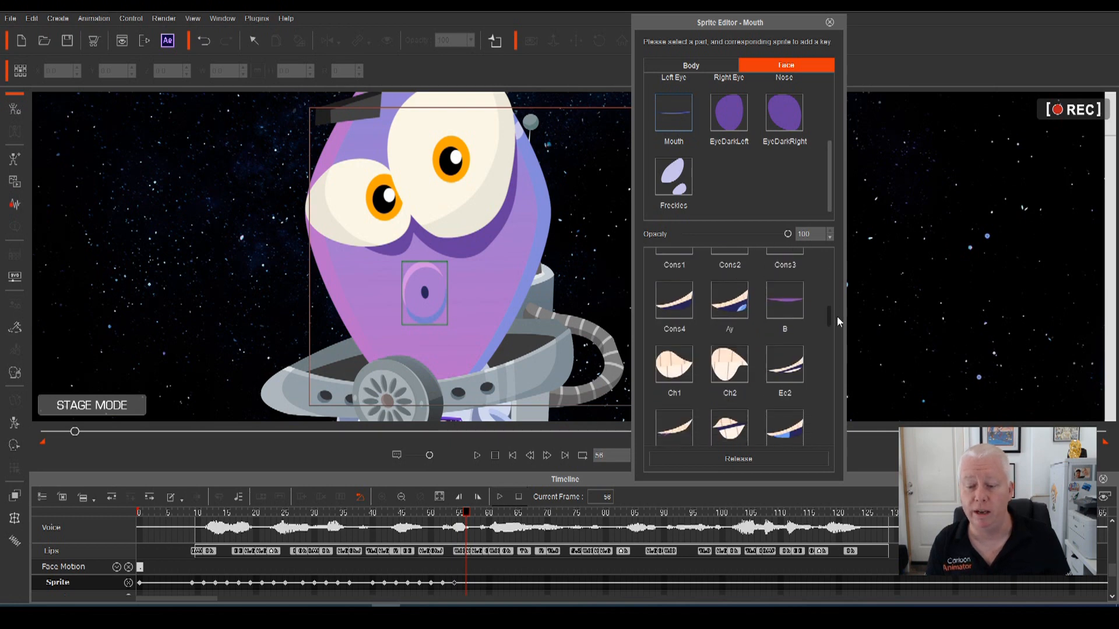
left_click(674, 365)
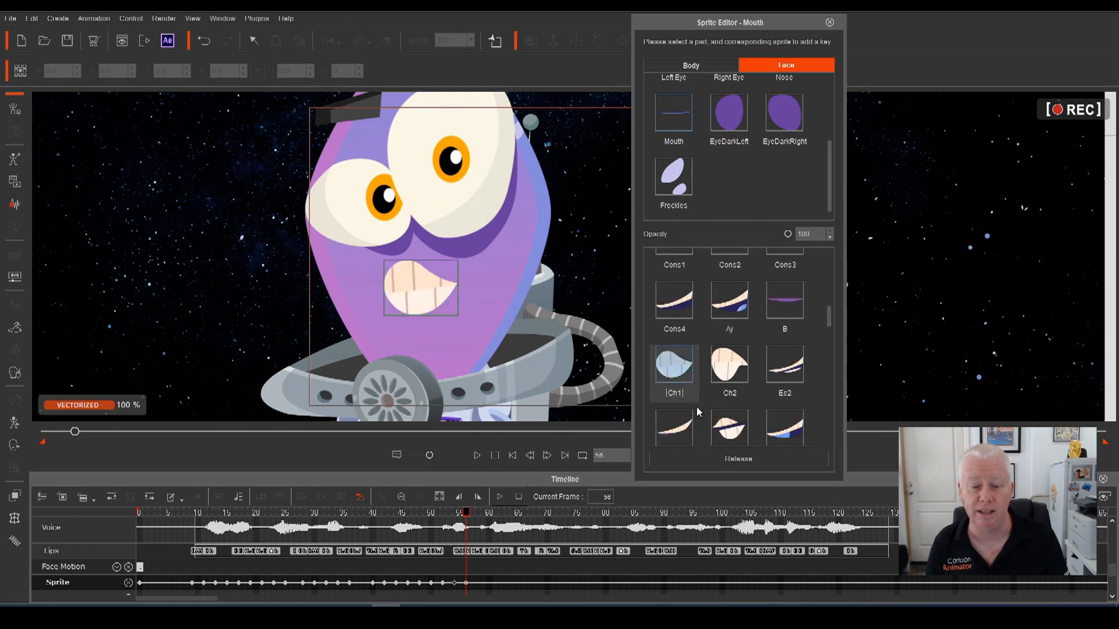
Step: Replay the clip from about frame 39 to check the mouth shapes keyed up to frame 56
left_click_drag(466, 518, 367, 527)
key("space")
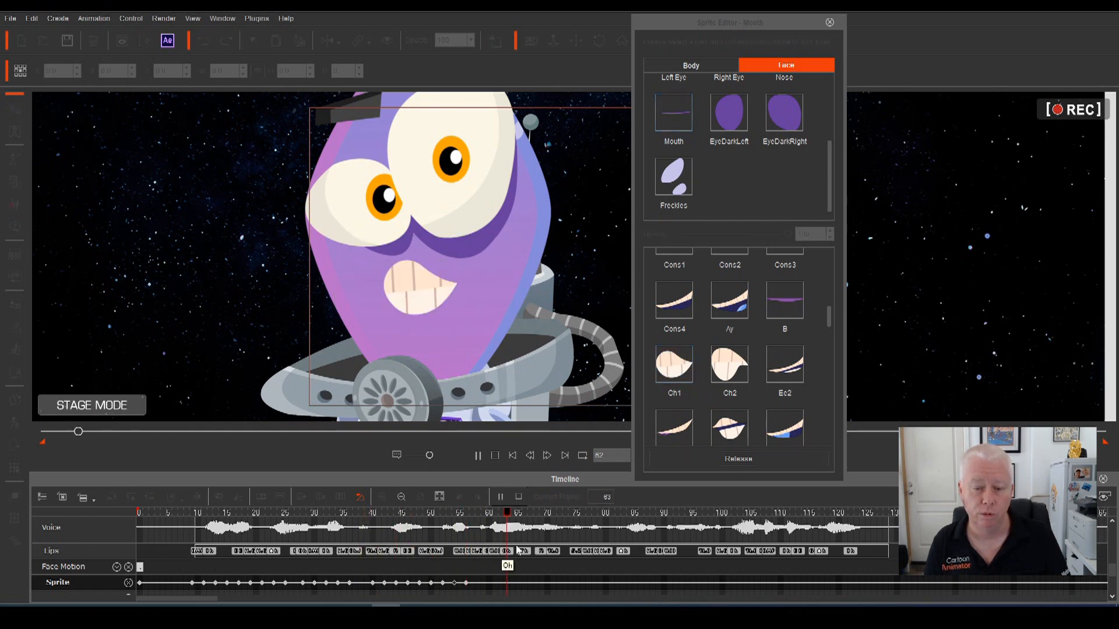
key("space")
Step: Move to frame 58 and try several mouth sprites there, including WOO, MouthOpen and U2
left_click_drag(507, 514, 480, 544)
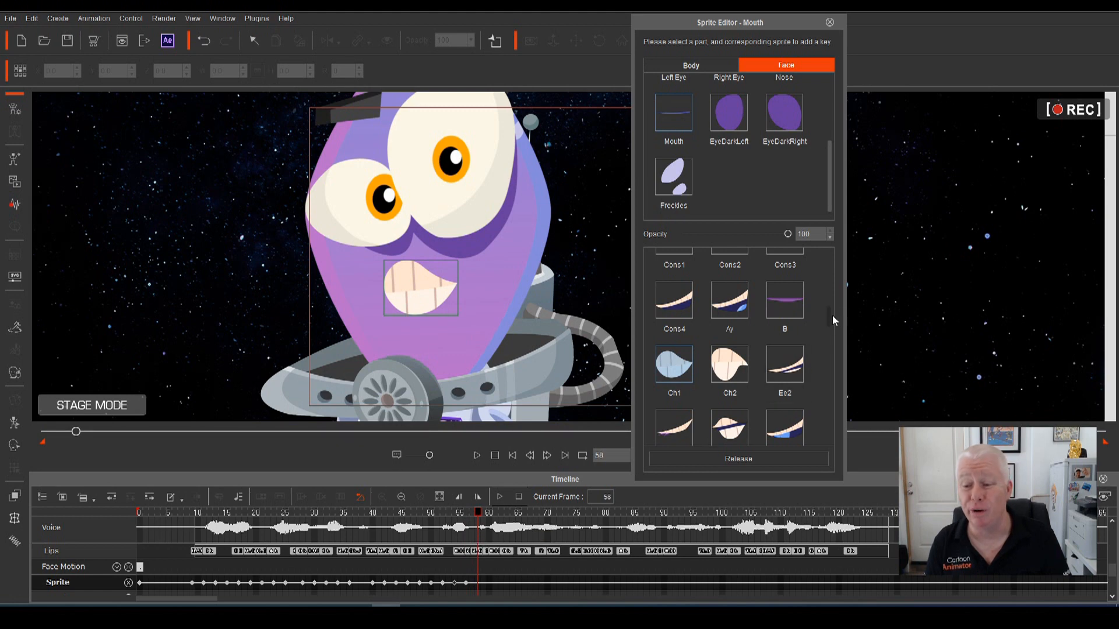
left_click_drag(830, 317, 823, 284)
left_click(738, 351)
left_click(784, 289)
left_click(796, 357)
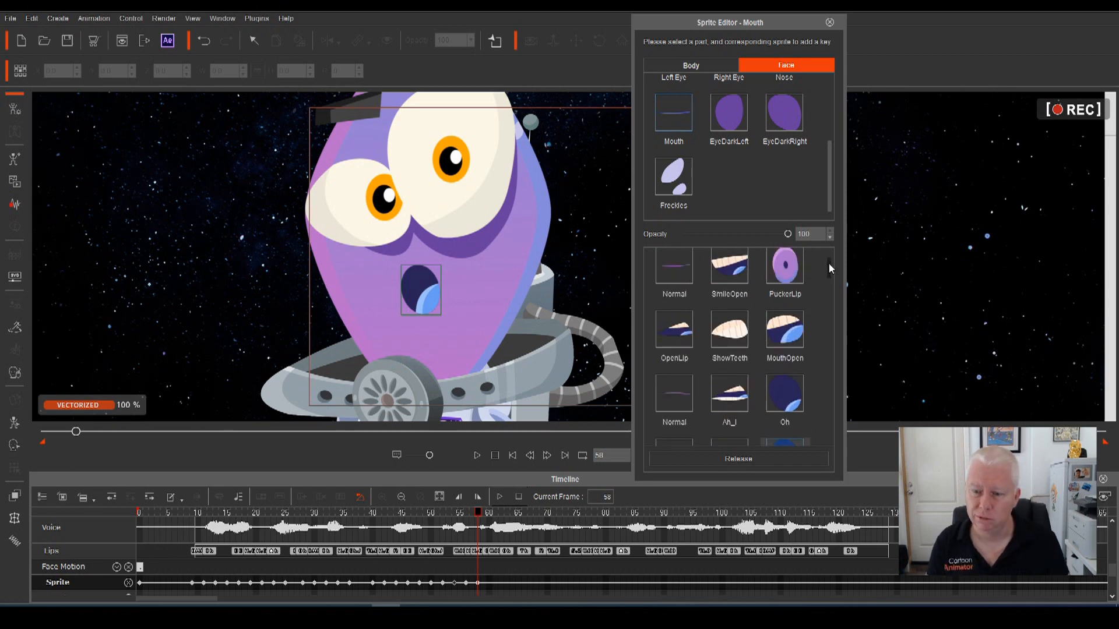
scroll(829, 266, "up", 2)
scroll(831, 269, "down", 1)
left_click(797, 292)
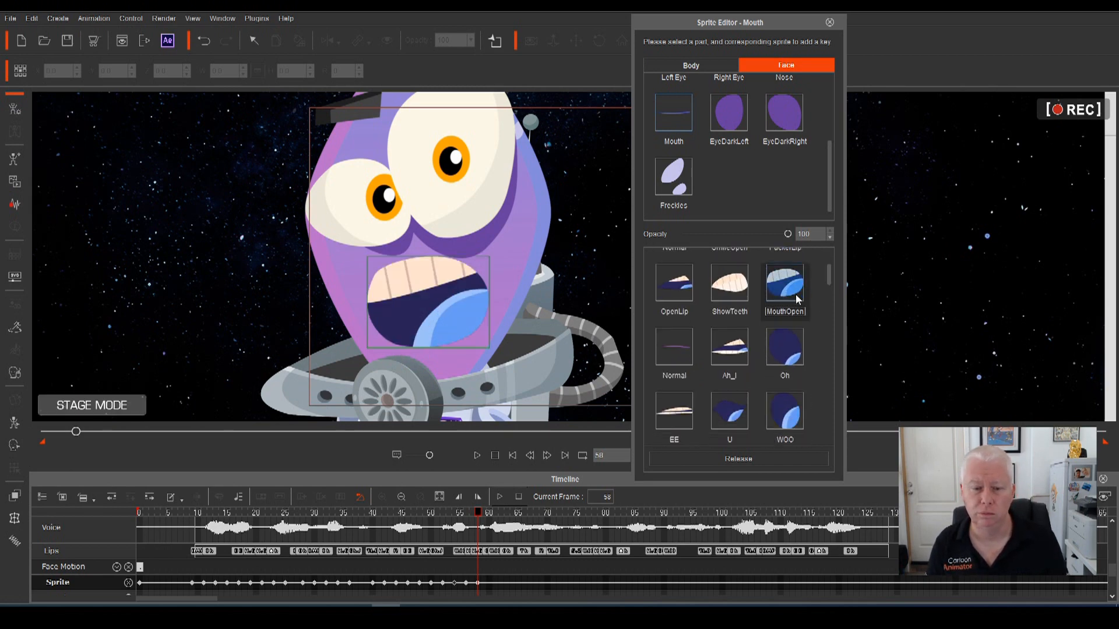
scroll(830, 280, "down", 3)
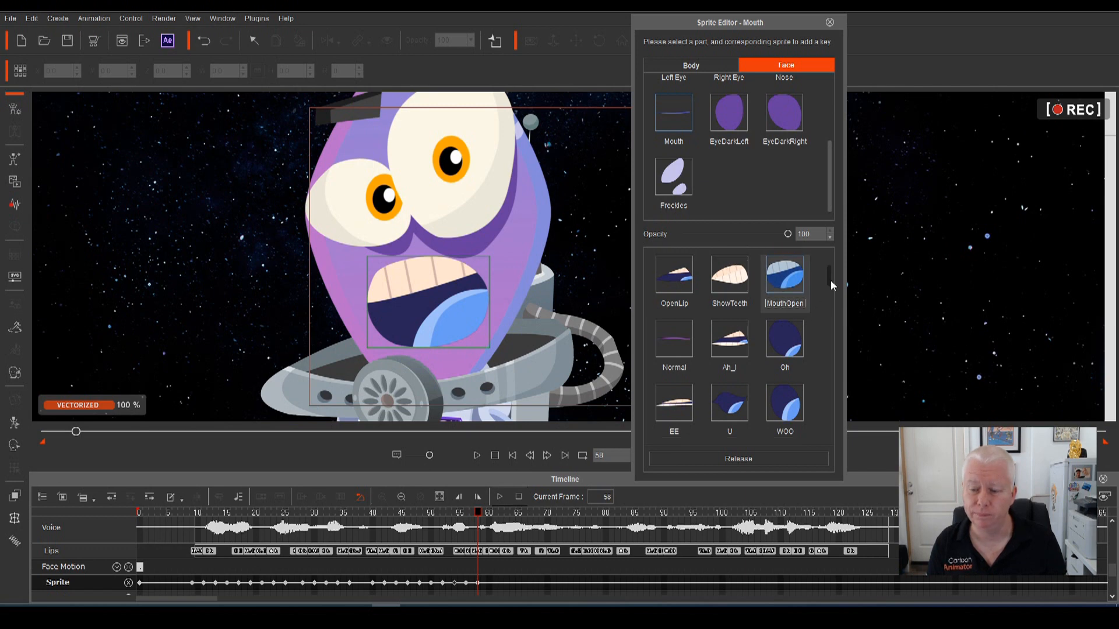
left_click_drag(834, 309, 838, 358)
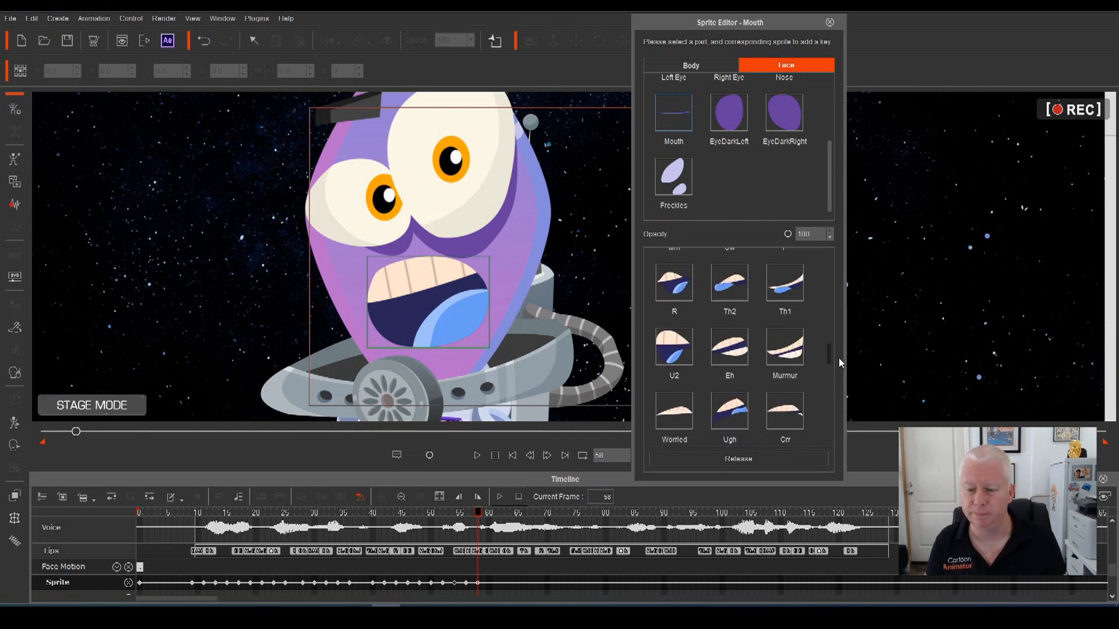
left_click(675, 349)
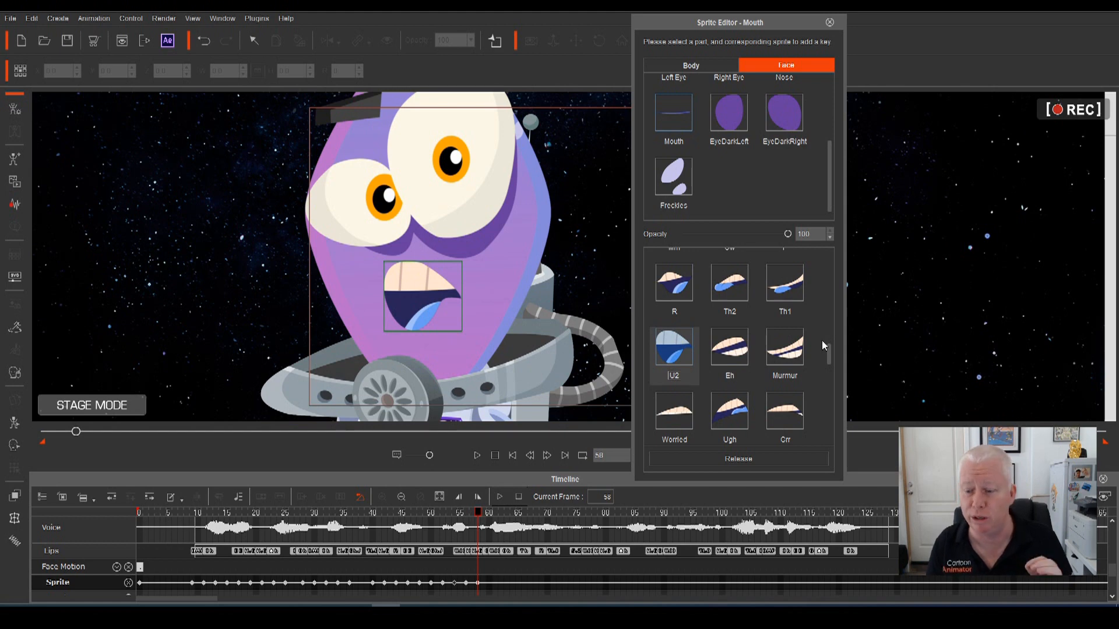
Step: Recheck the preceding frames, set the mouth sprite at frame 58 to MouthOpen and advance the playhead to frame 60
left_click_drag(831, 356, 823, 267)
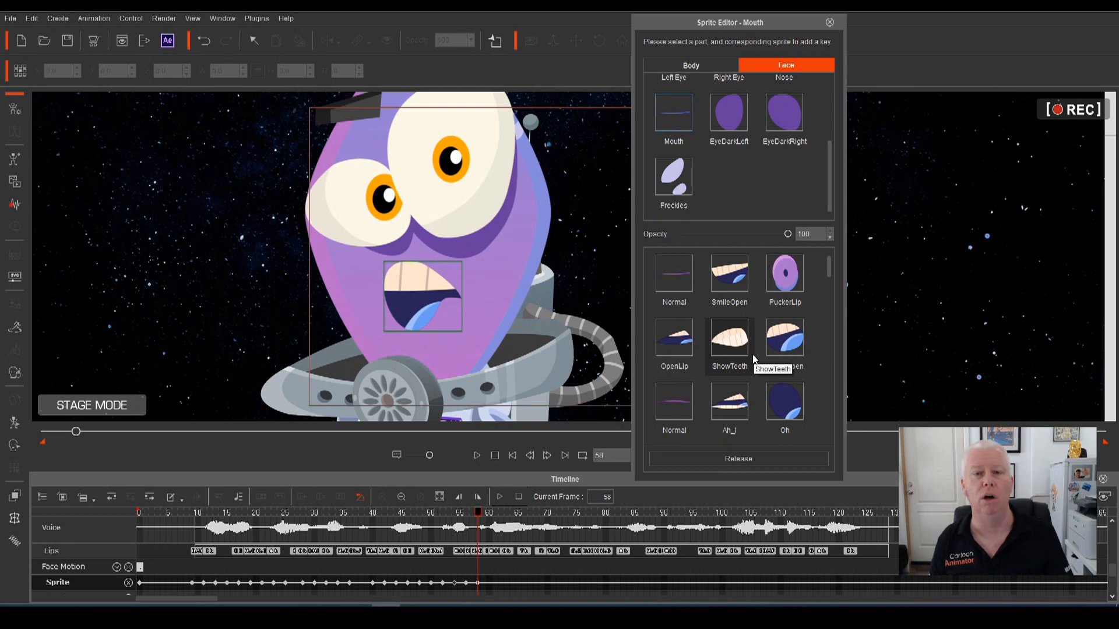
key("space")
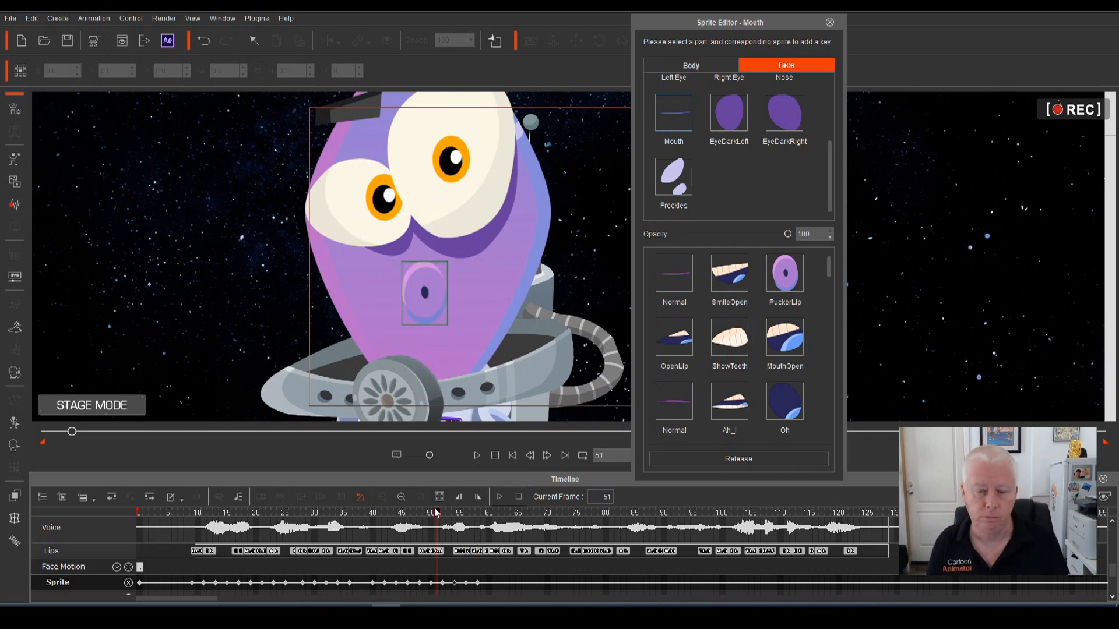
left_click(477, 516)
left_click(784, 338)
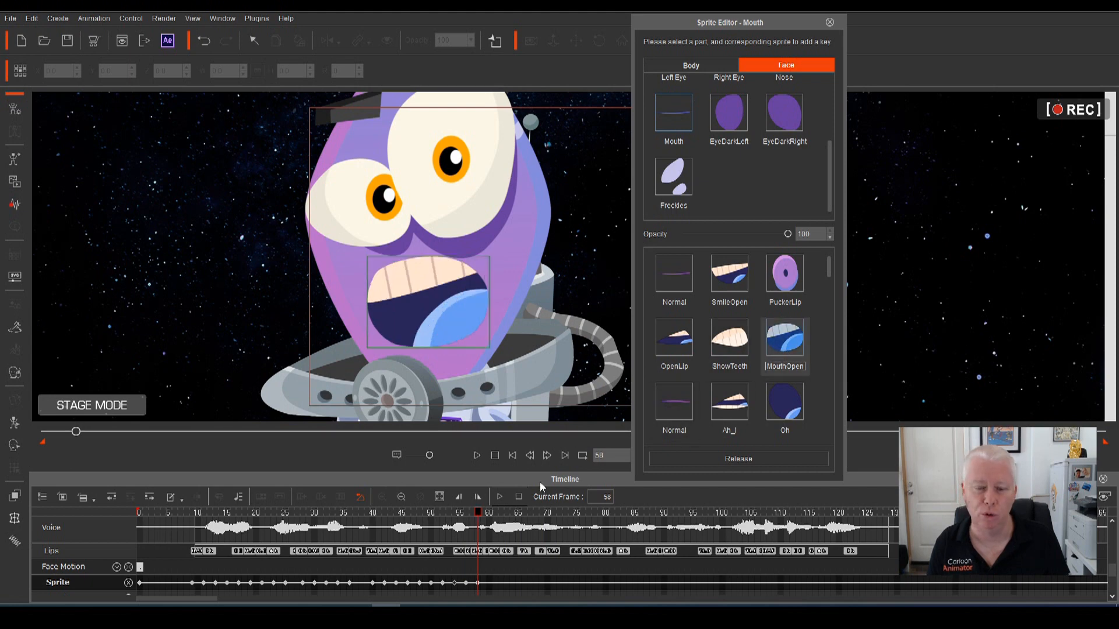
left_click_drag(479, 513, 488, 517)
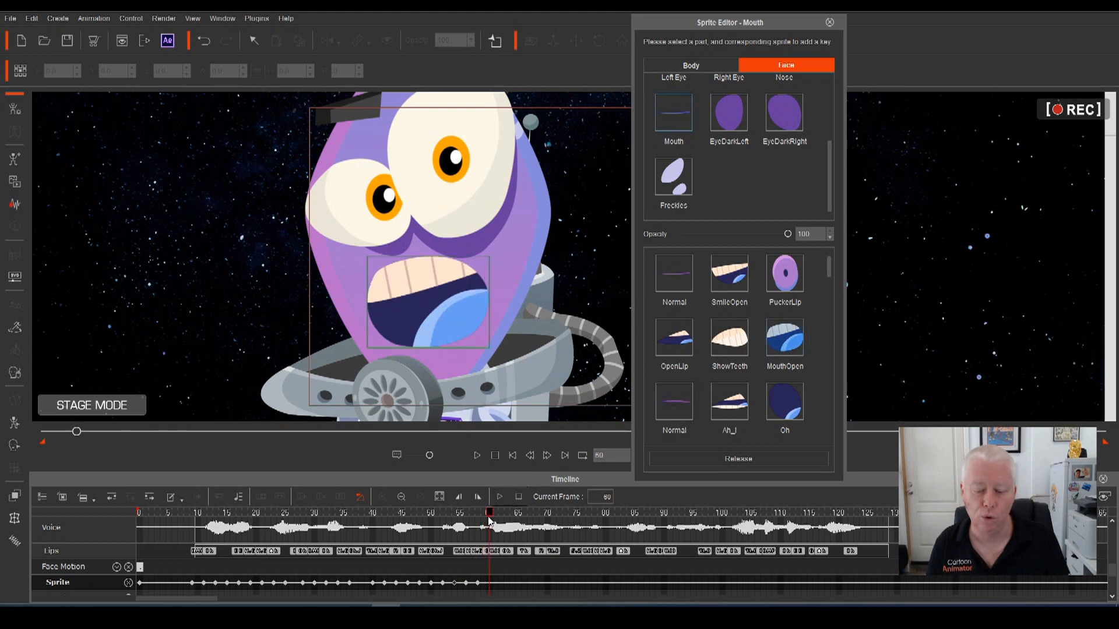
Step: Set the mouth sprite at frame 60 to U2
left_click_drag(828, 262, 829, 343)
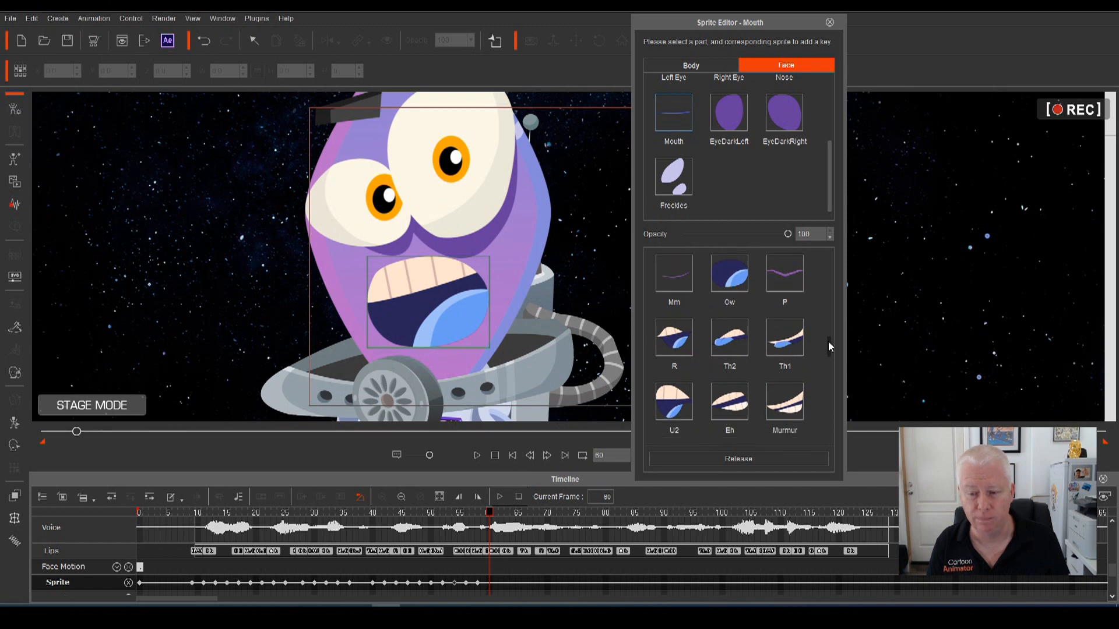
left_click(676, 398)
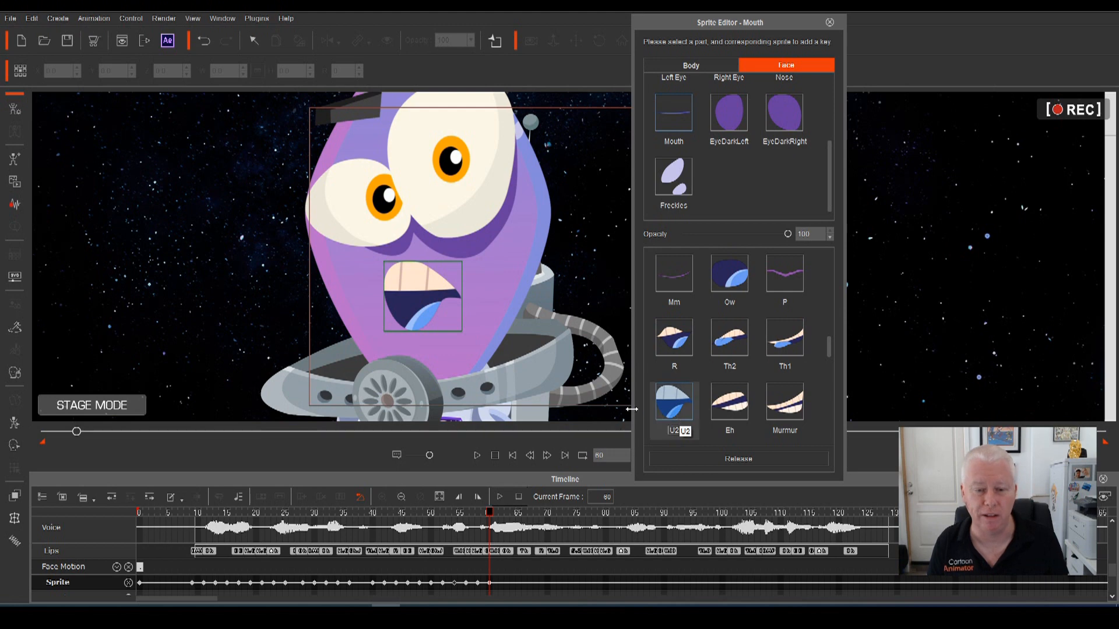
Step: Advance the playhead to frame 62, try the R mouth sprite and replace it with JD
left_click_drag(490, 512, 501, 518)
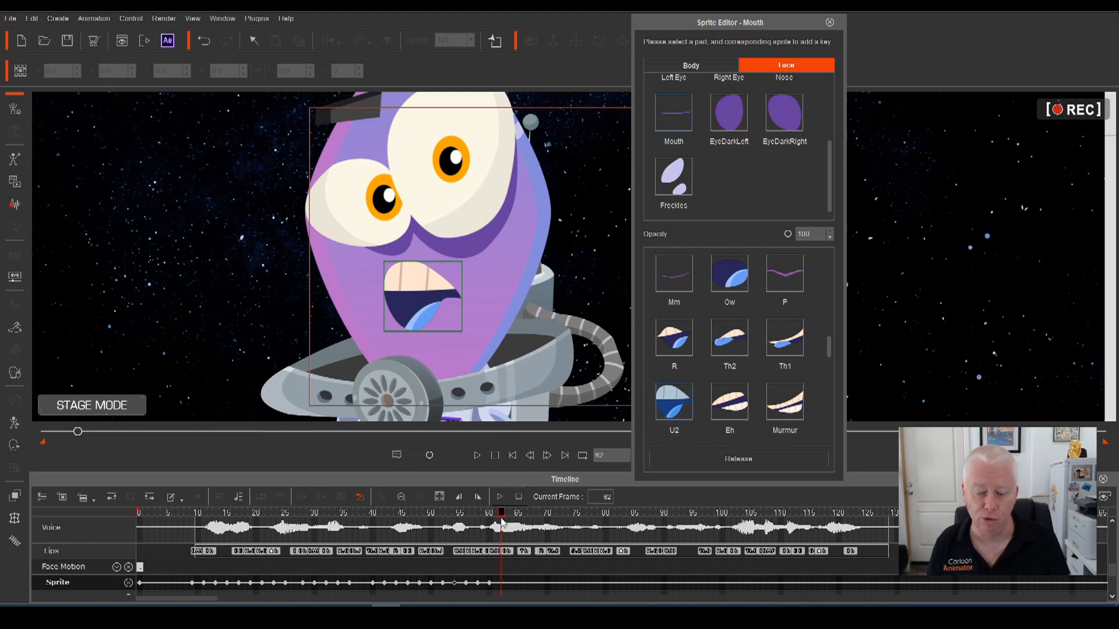
left_click(684, 343)
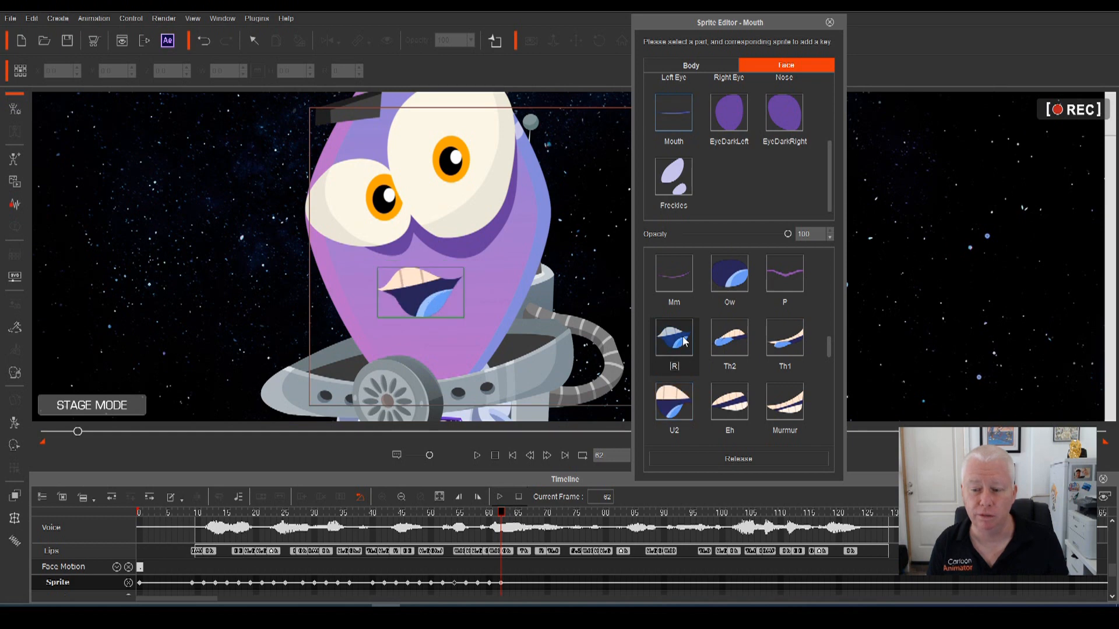
left_click_drag(826, 351, 827, 324)
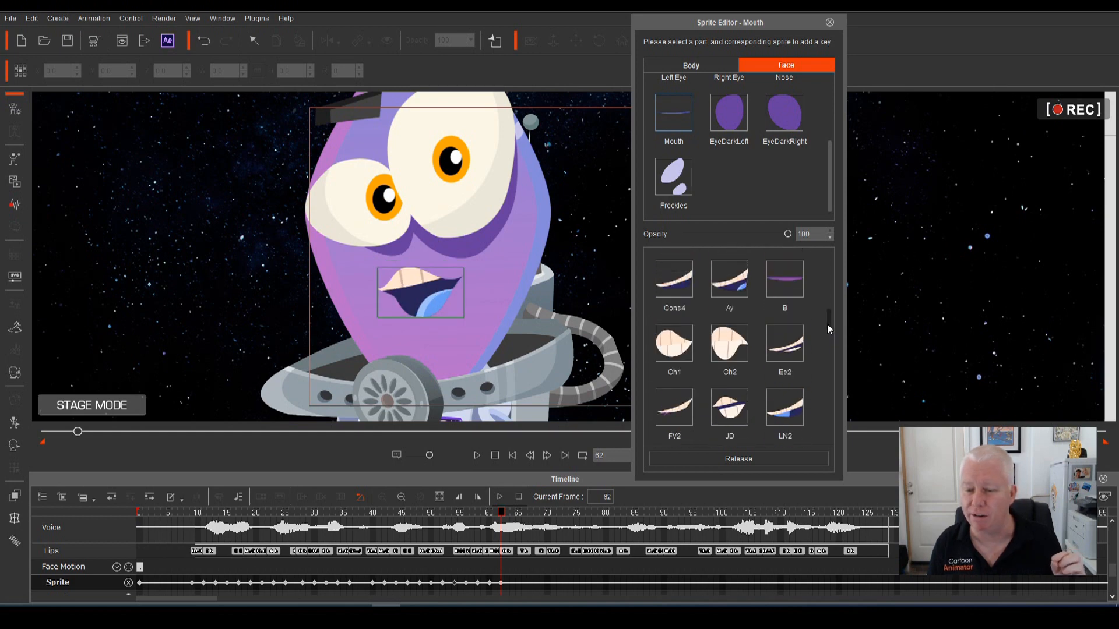
left_click(729, 384)
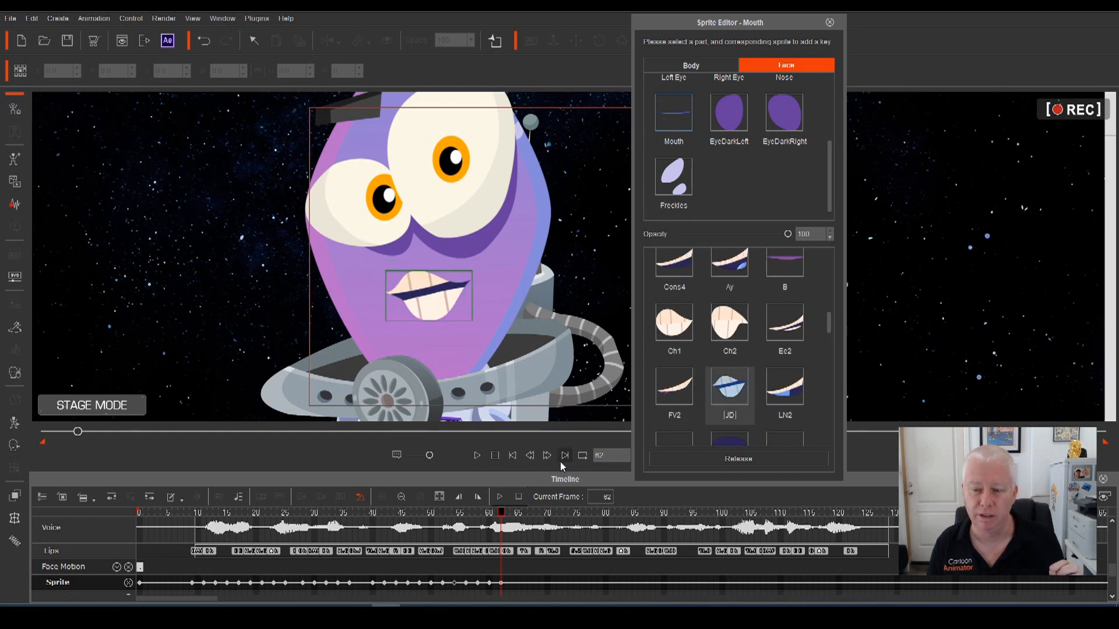
Step: Advance the playhead to frame 64, set the mouth sprite to Ee2 and look through the alternative mouth sprites
left_click(506, 516)
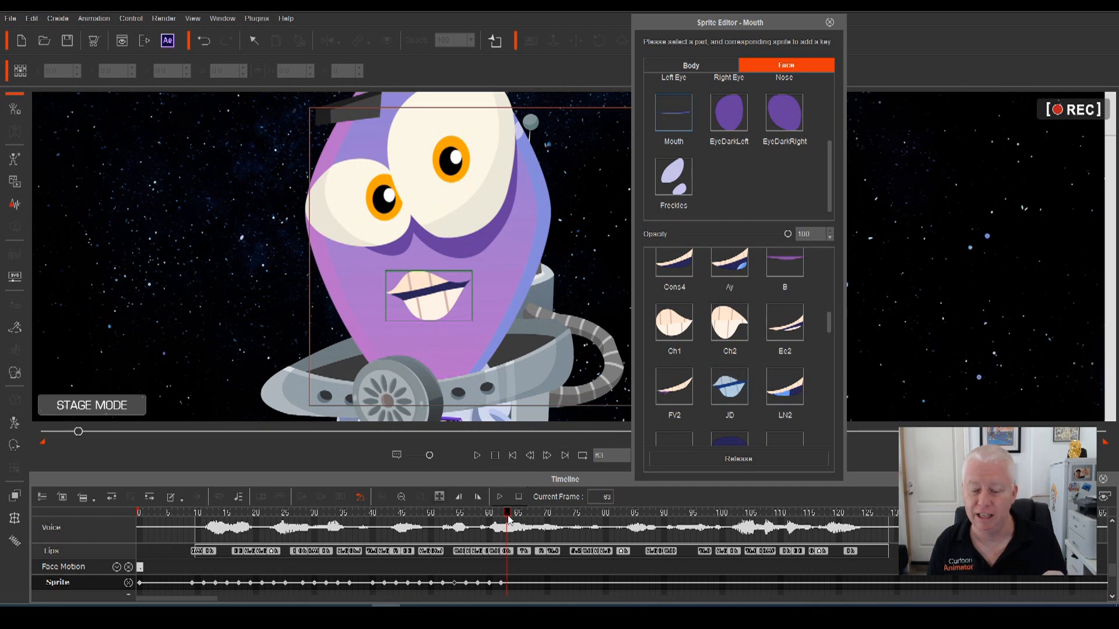
left_click(512, 515)
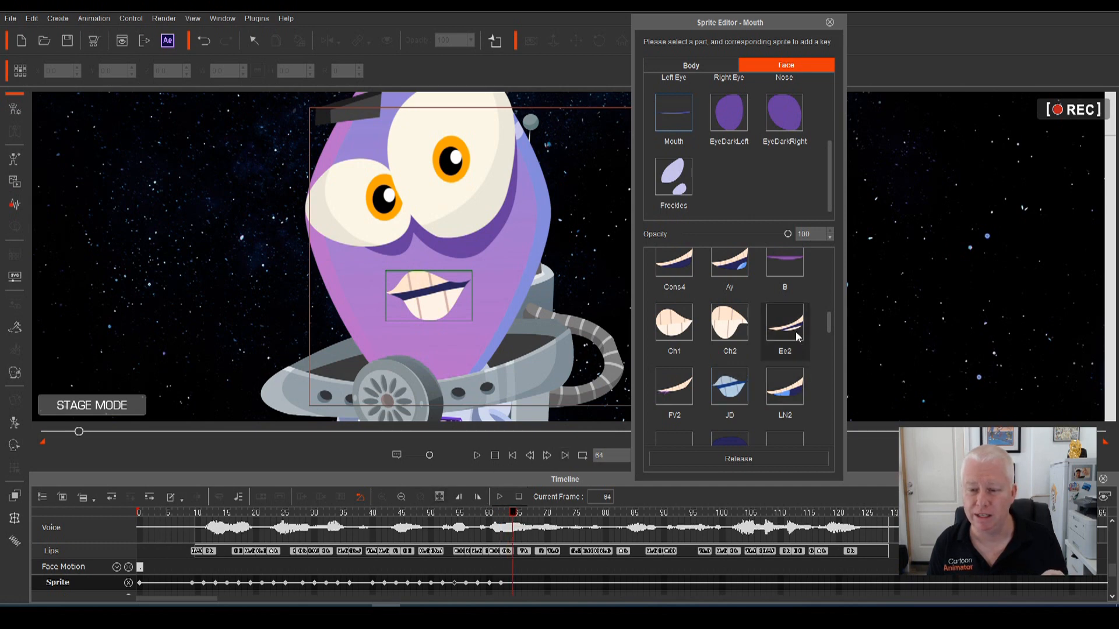
left_click(797, 337)
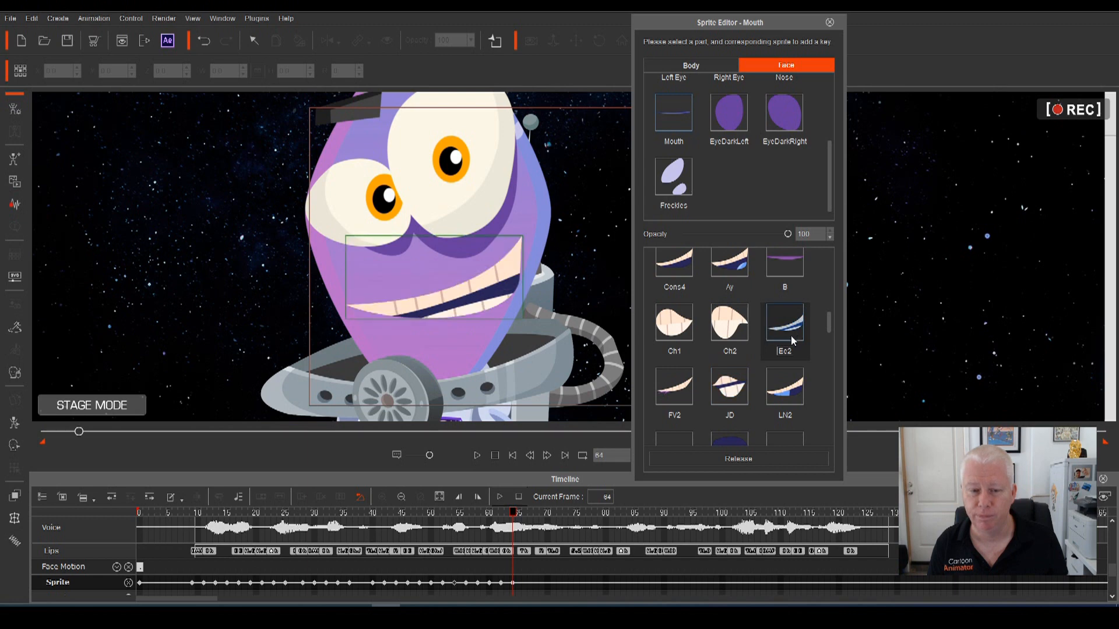
scroll(696, 358, "up", 2)
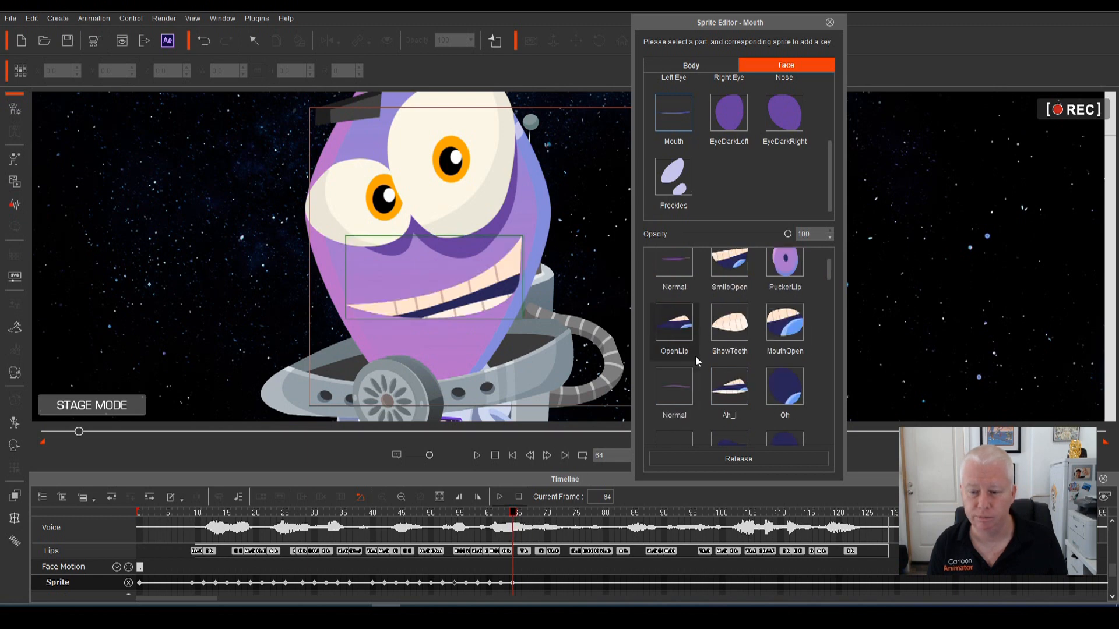
scroll(696, 358, "down", 2)
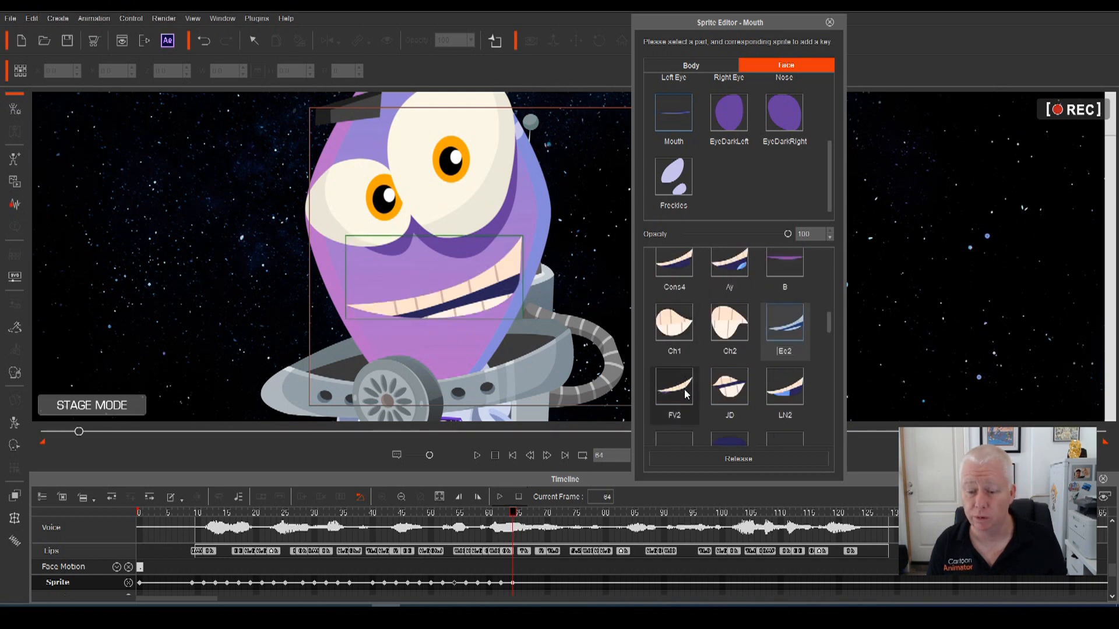
Step: Key the EE mouth sprite at frame 66 and the LNDTh mouth sprite at frame 68
left_click_drag(517, 514, 523, 520)
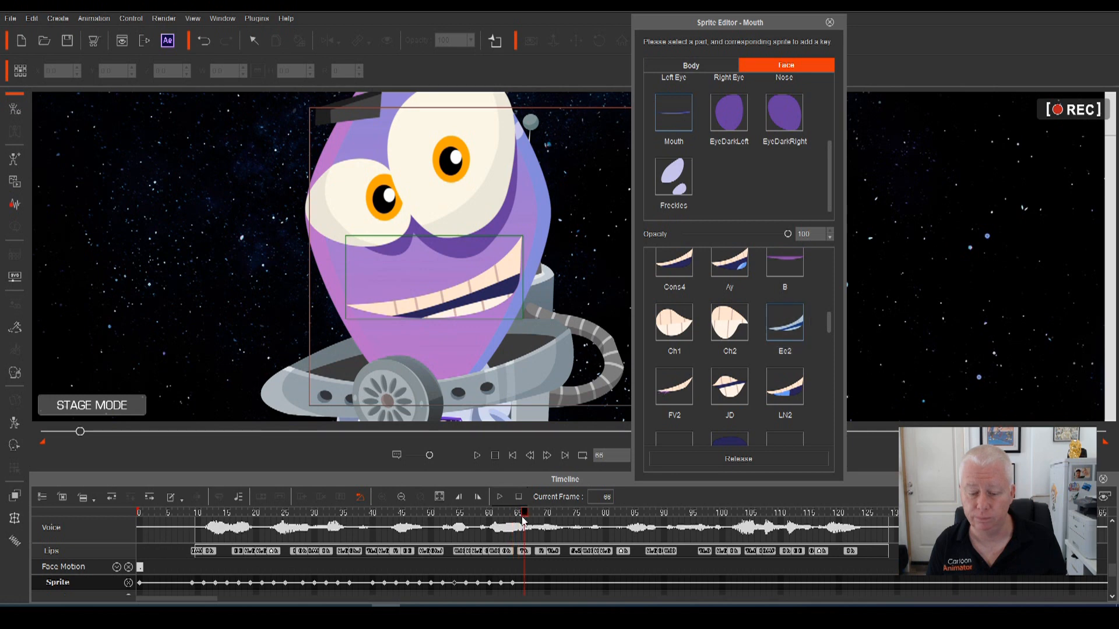
scroll(676, 402, "up", 3)
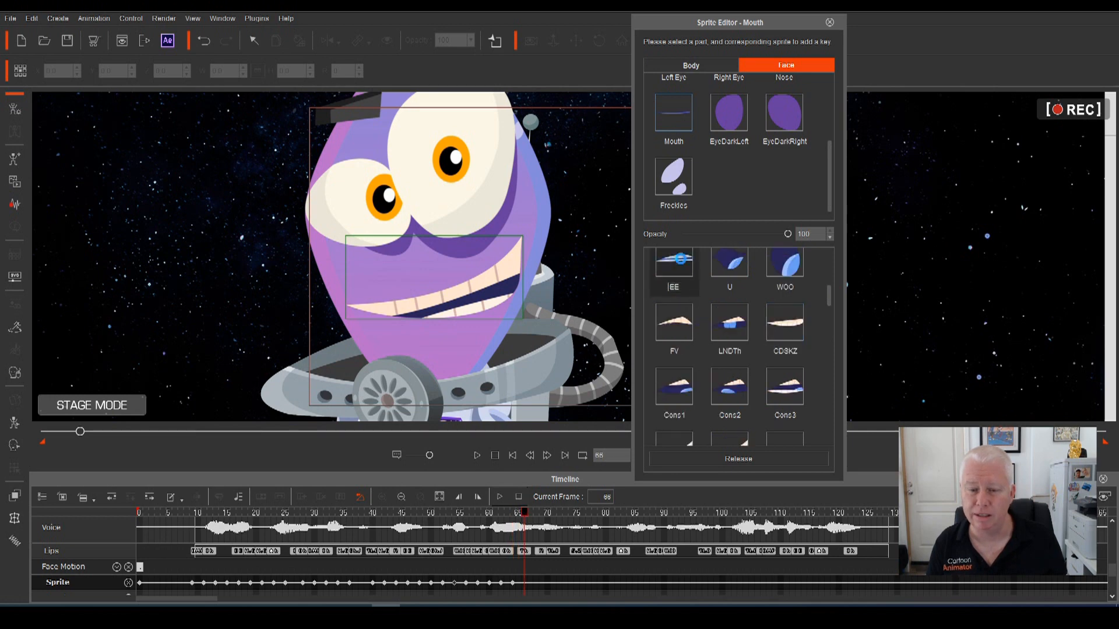
left_click(674, 267)
left_click(536, 515)
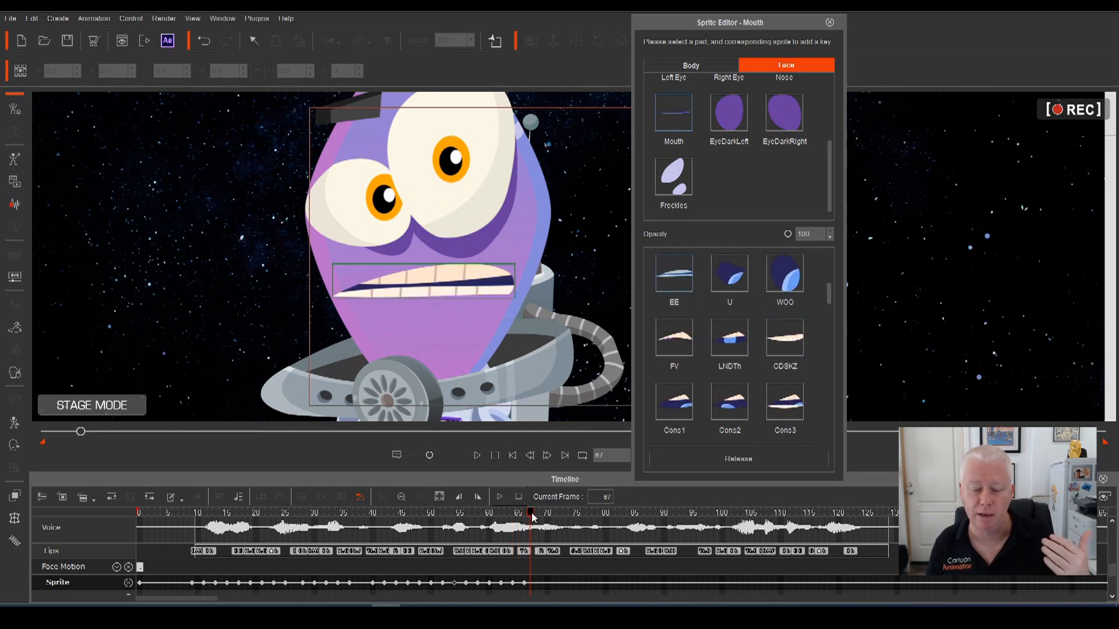
left_click(729, 338)
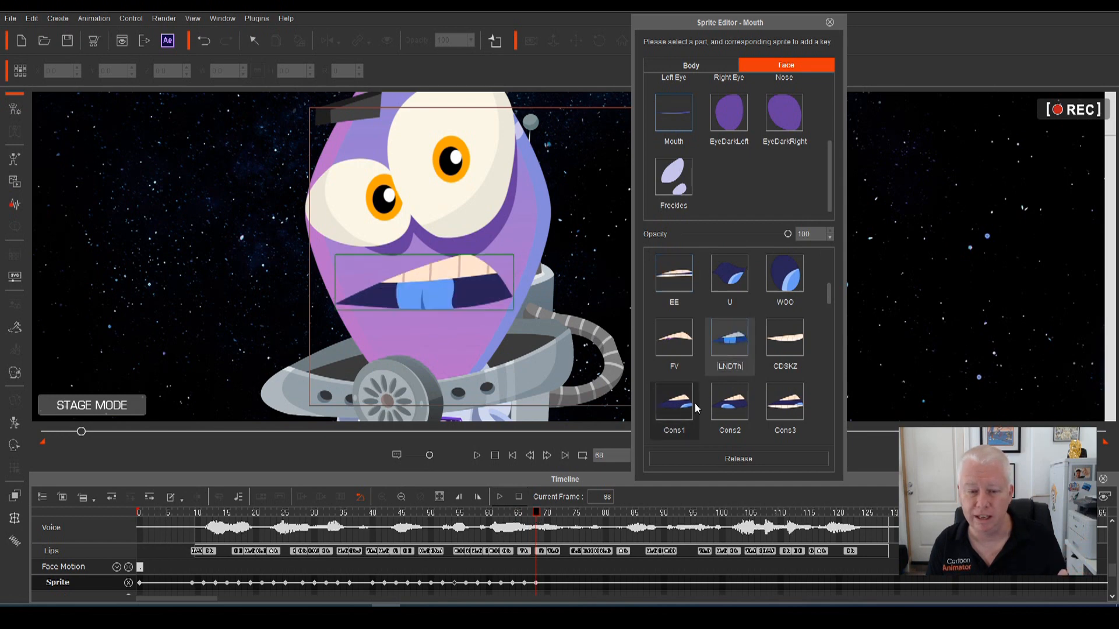
Step: Set the mouth sprite to CDSKZ at frame 70 and extend the keys through frame 74 with EE and CDSKZ
left_click(547, 515)
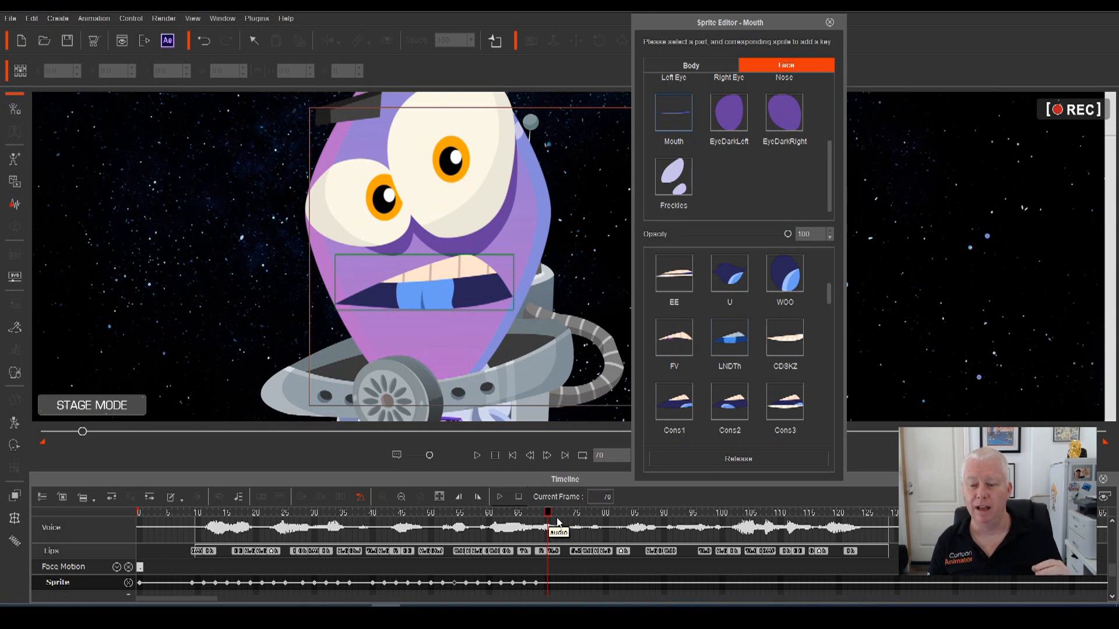
mouse_move(830, 291)
left_mouse_down()
mouse_move(840, 361)
mouse_move(837, 260)
mouse_move(841, 289)
left_mouse_up()
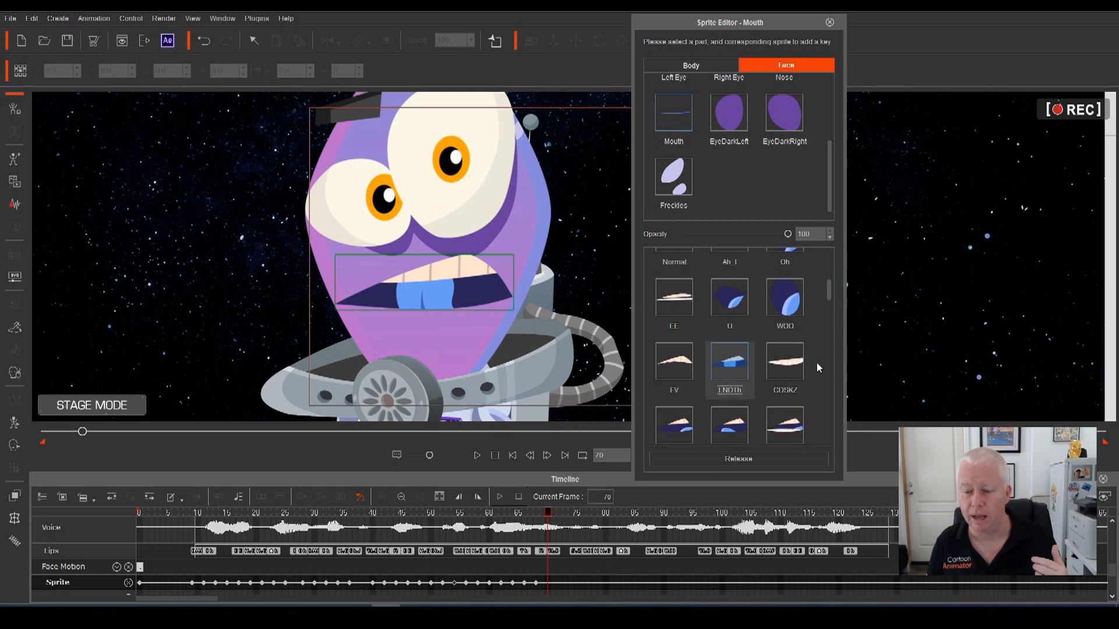
left_click(783, 366)
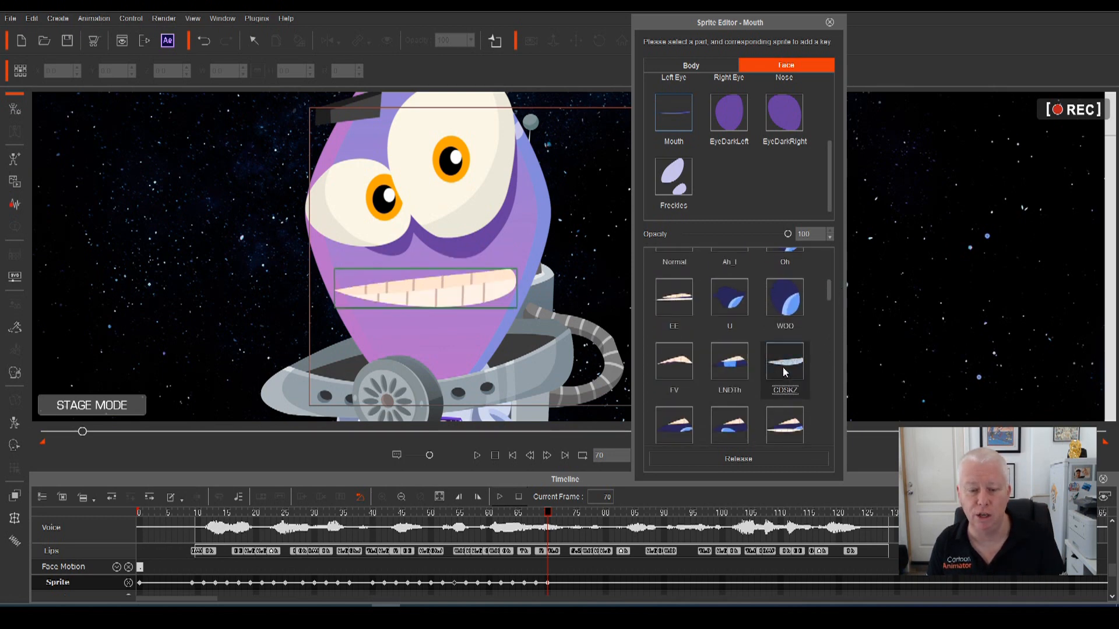
left_click(552, 515)
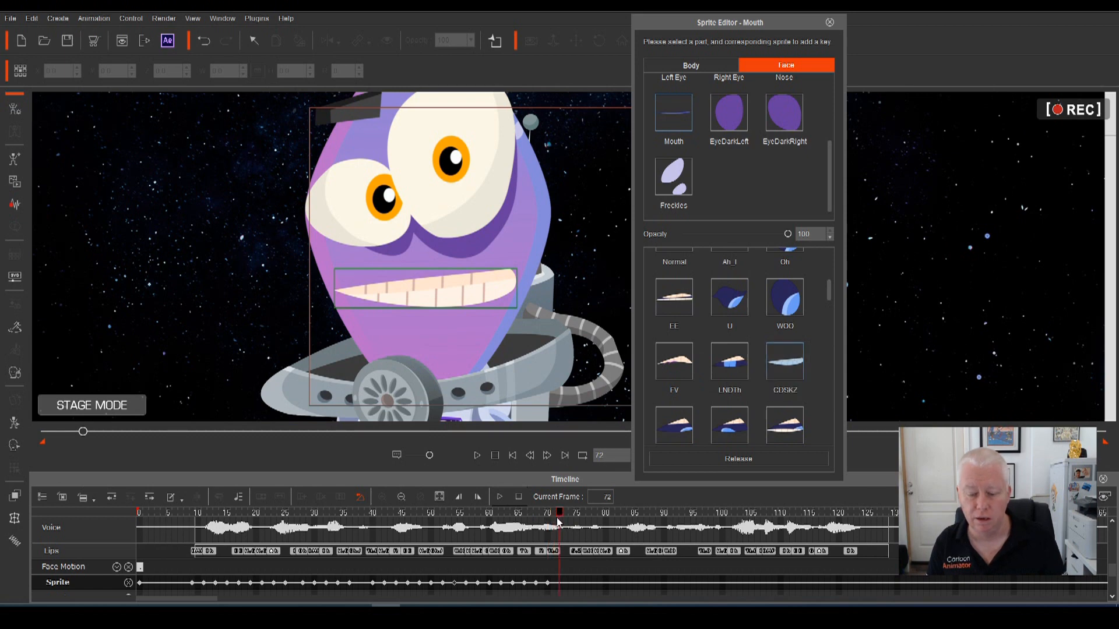
mouse_move(548, 516)
left_mouse_down()
mouse_move(528, 517)
mouse_move(549, 534)
left_mouse_up()
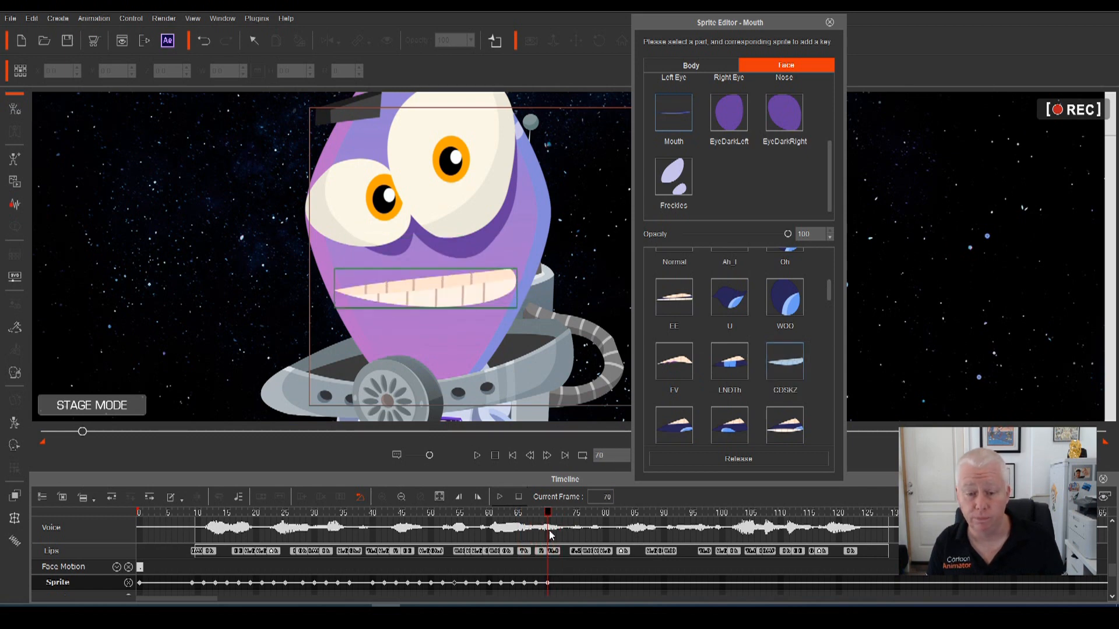
left_click(683, 298)
Step: Replay the clip from about frame 42 and from the start to check the mouth shapes keyed up to frame 74
left_click_drag(561, 514, 382, 522)
key("space")
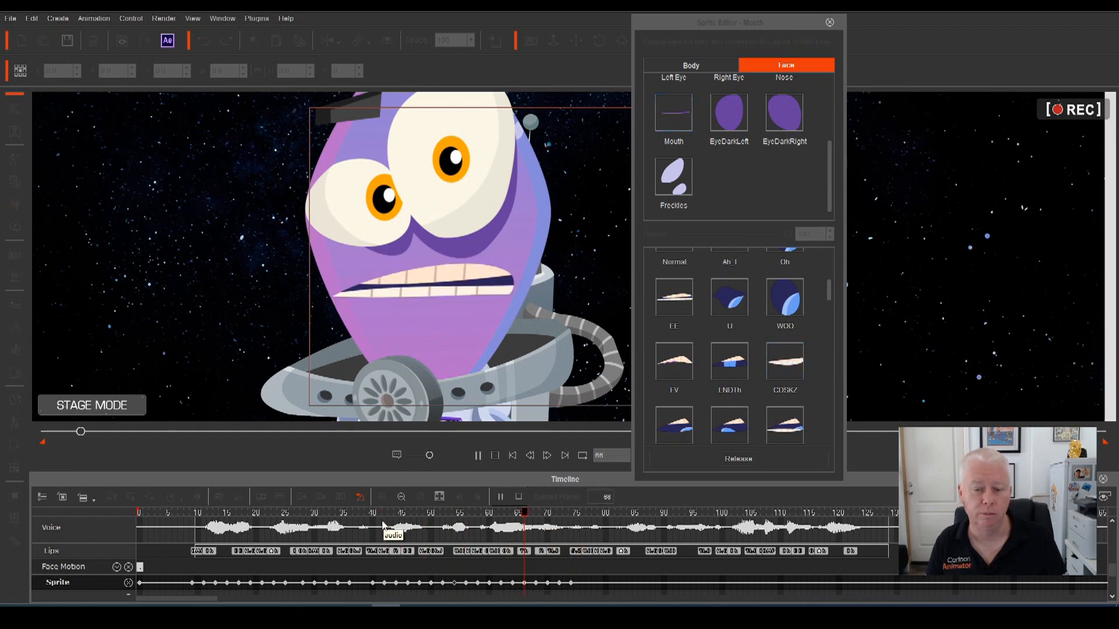
key("space")
left_click_drag(666, 517, 3, 566)
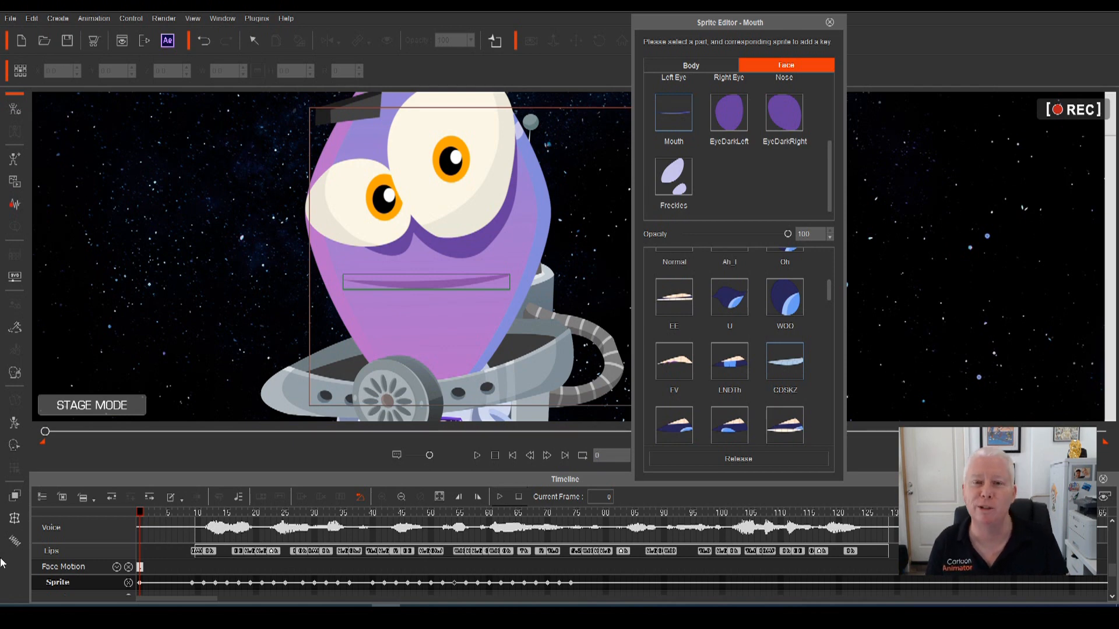
key("space")
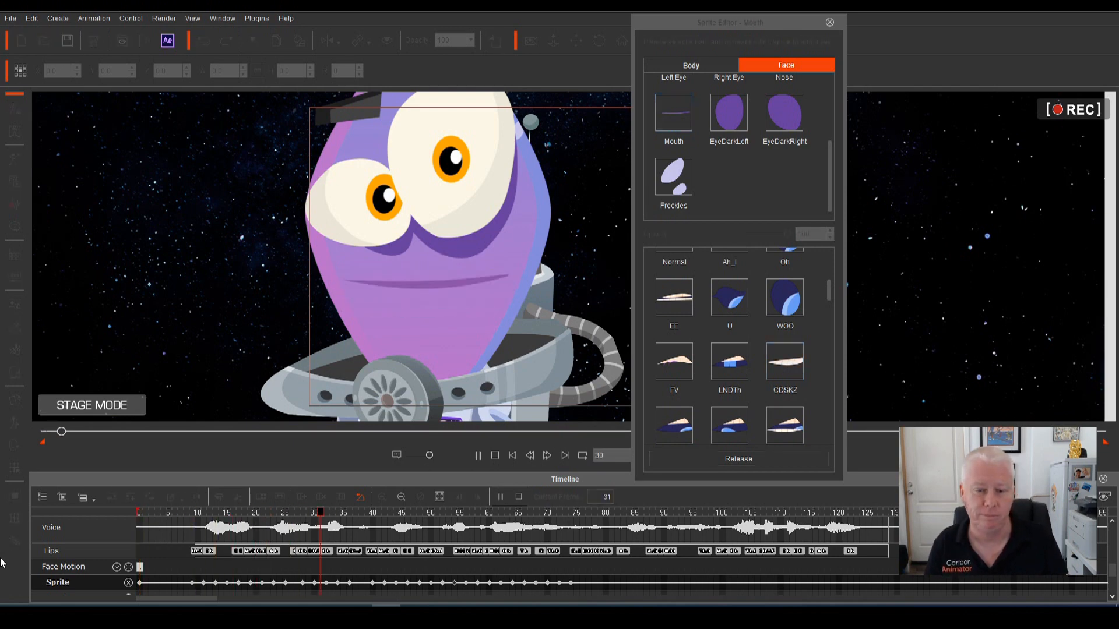
key("space")
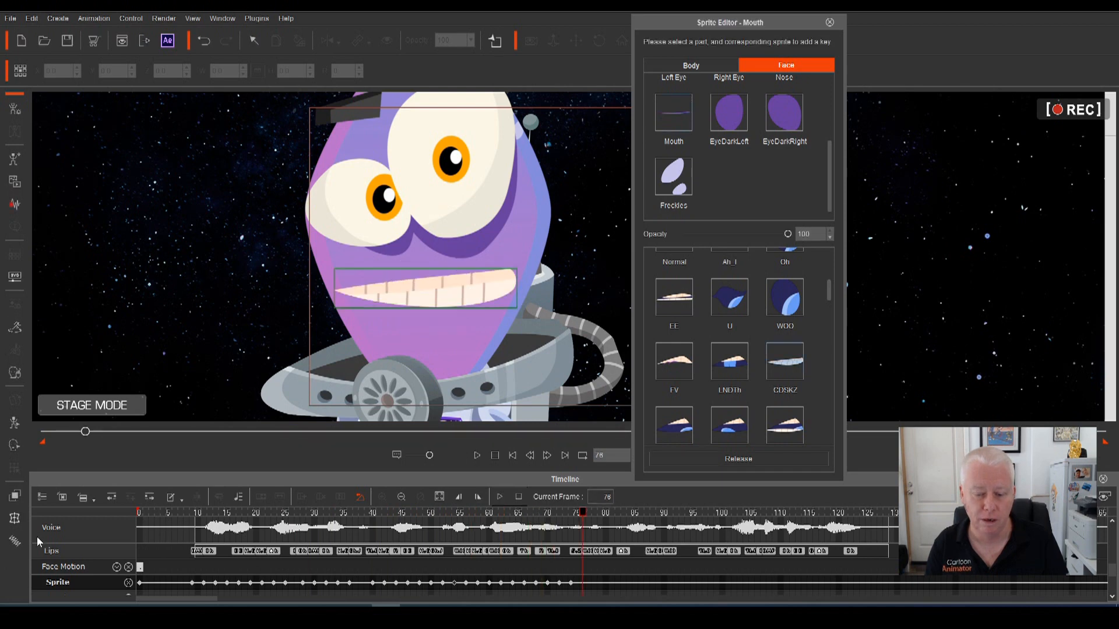
Step: Play the clip from about frame 30, from the start and from about frame 37 to judge the latest mouth shapes
left_click_drag(583, 514, 314, 514)
key("space")
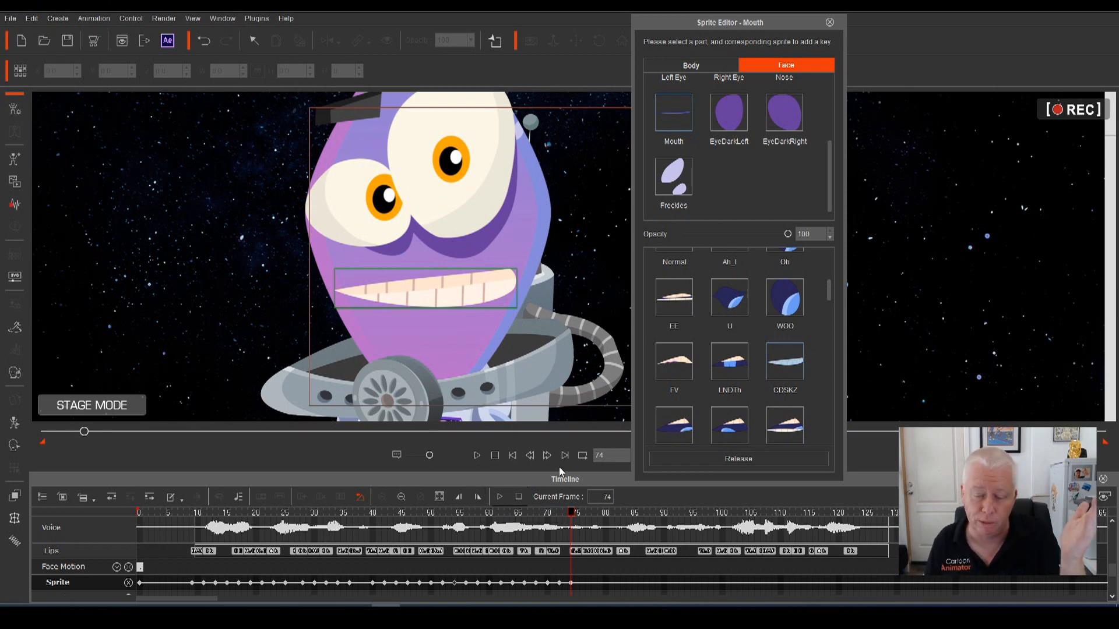
left_click_drag(573, 512, 129, 557)
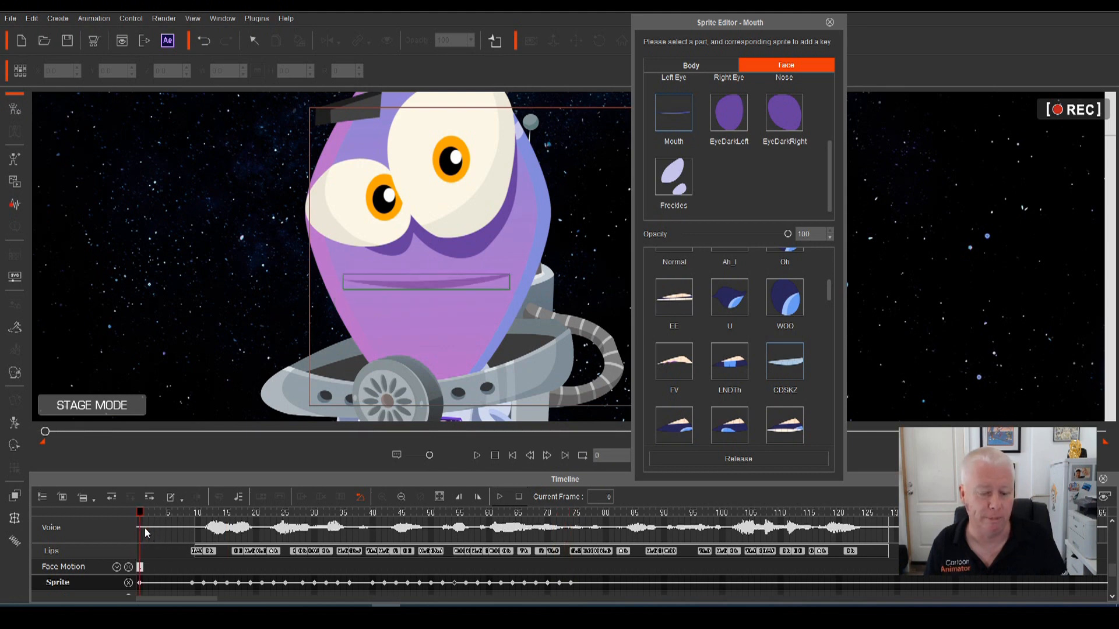
key("space")
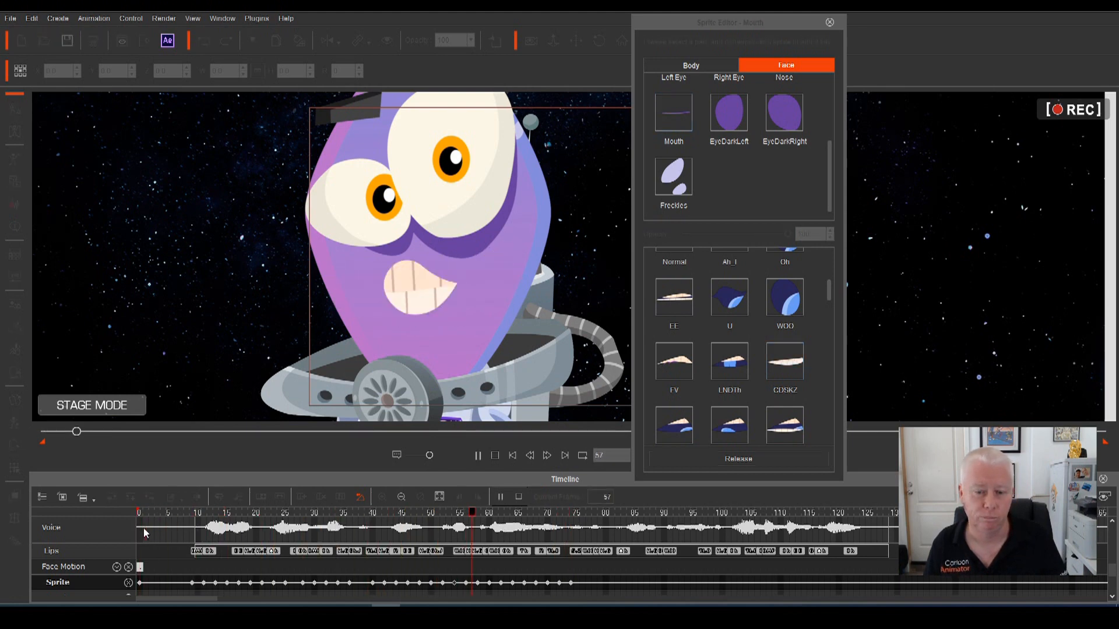
key("space")
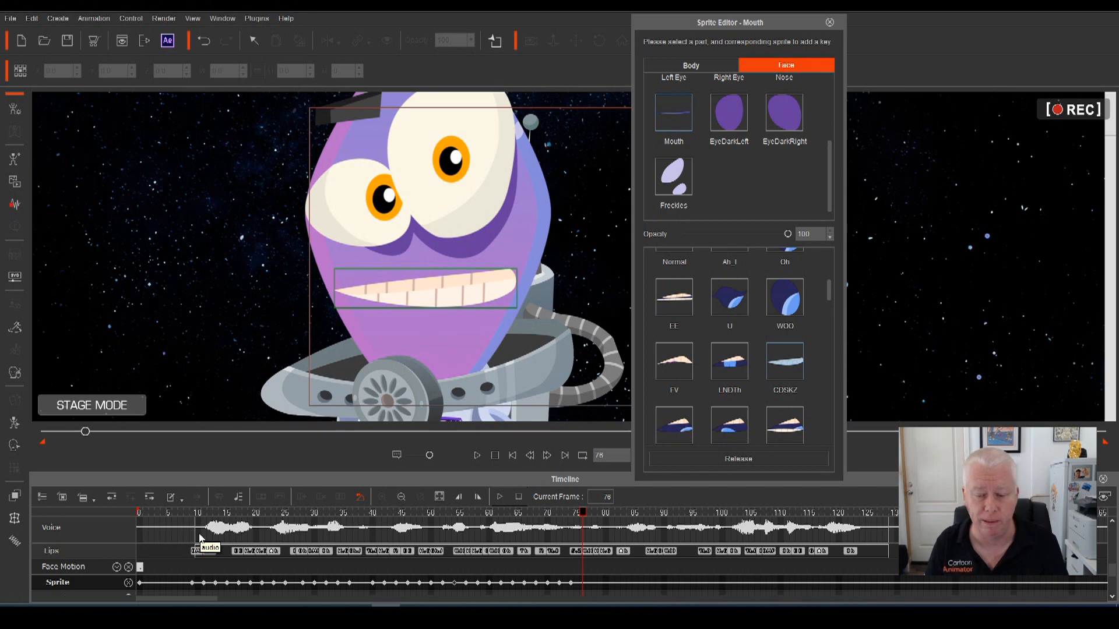
left_click_drag(580, 518, 356, 530)
key("space")
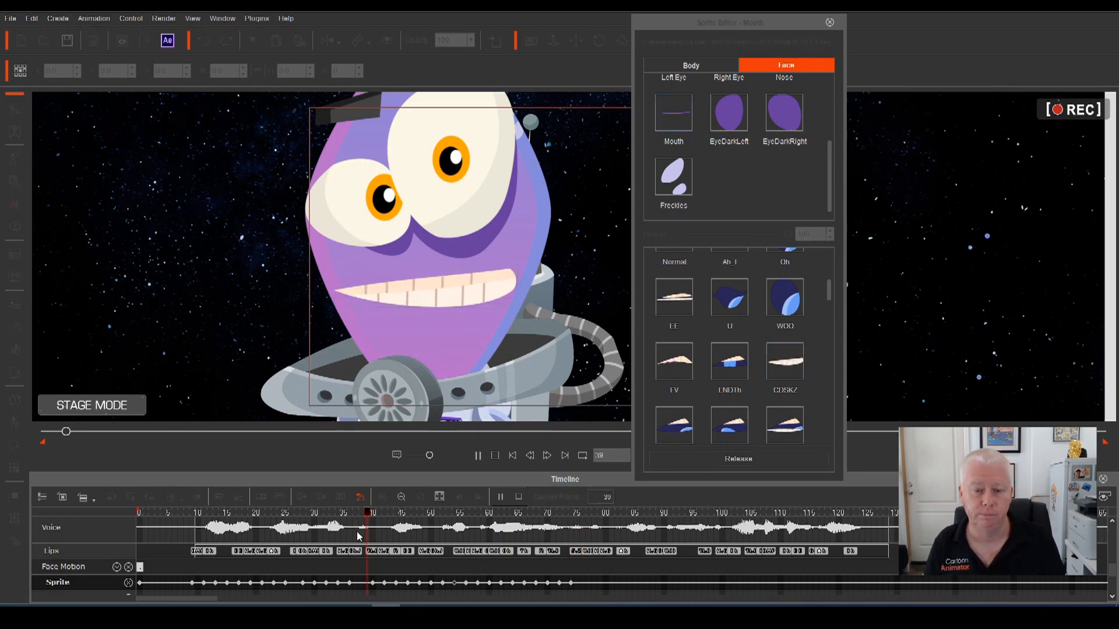
key("space")
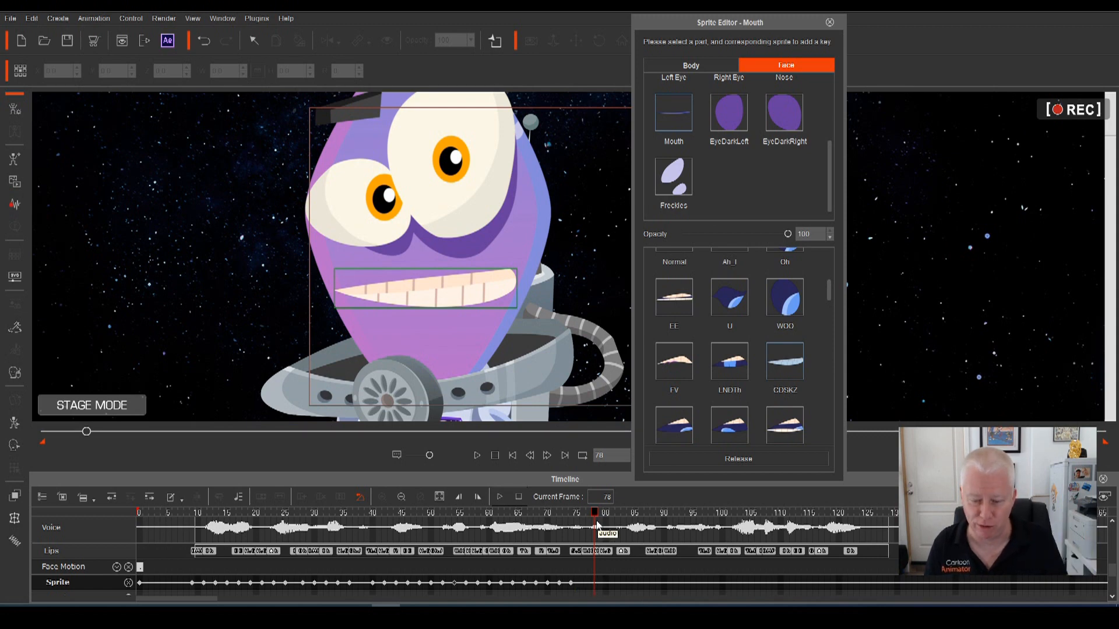
Step: Return to frame 74, try the FV mouth sprite and replace it with FV2
left_click_drag(595, 519, 571, 547)
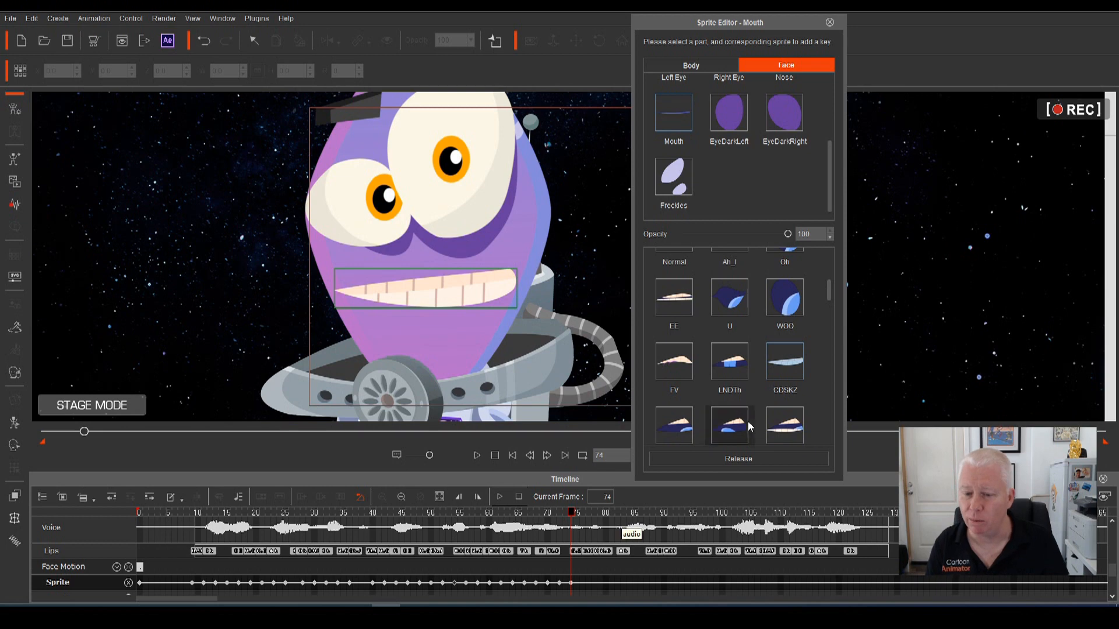
left_click(674, 361)
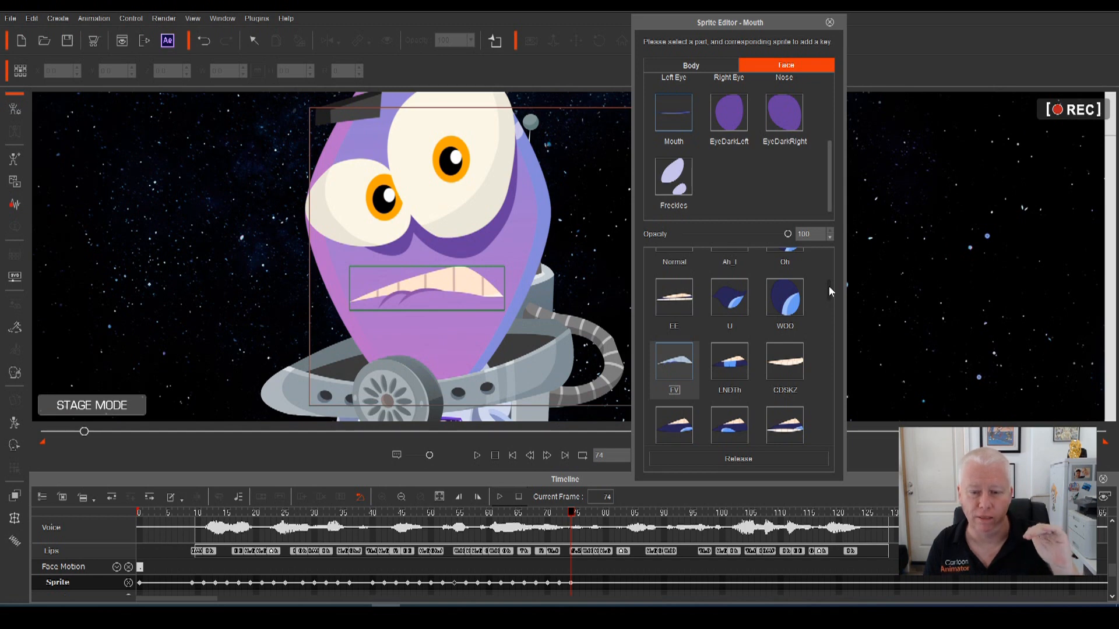
left_click_drag(828, 285, 816, 332)
left_click(665, 321)
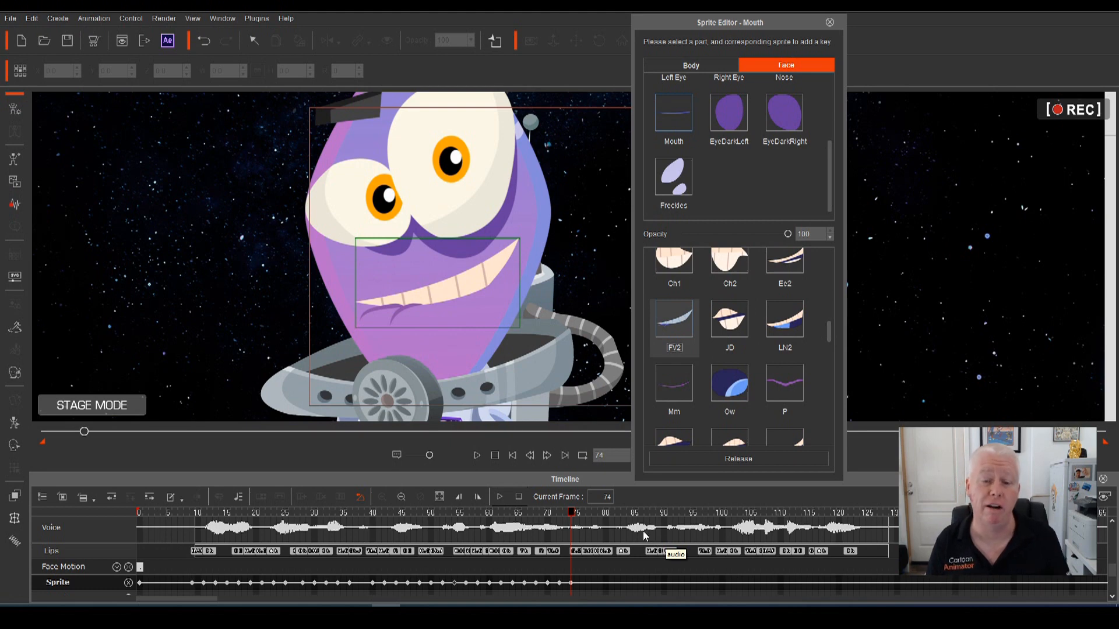
Step: Advance the playhead to frame 76, try the Ee2 mouth sprite and replace it with Cons3
left_click_drag(572, 511, 582, 512)
left_click(777, 274)
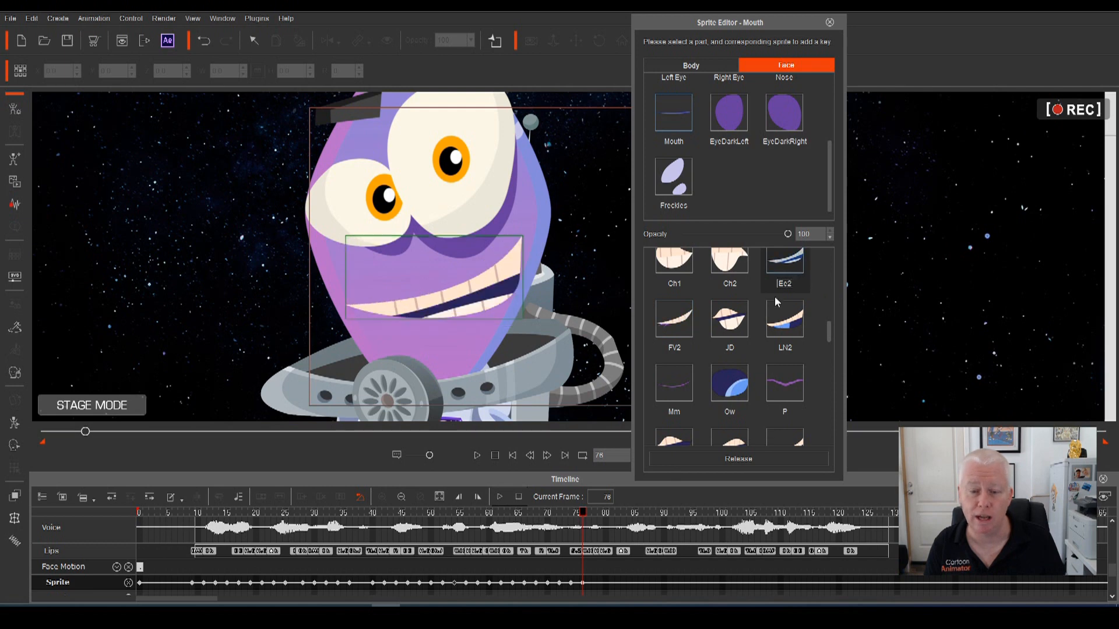
left_click_drag(827, 323, 827, 295)
left_click(794, 351)
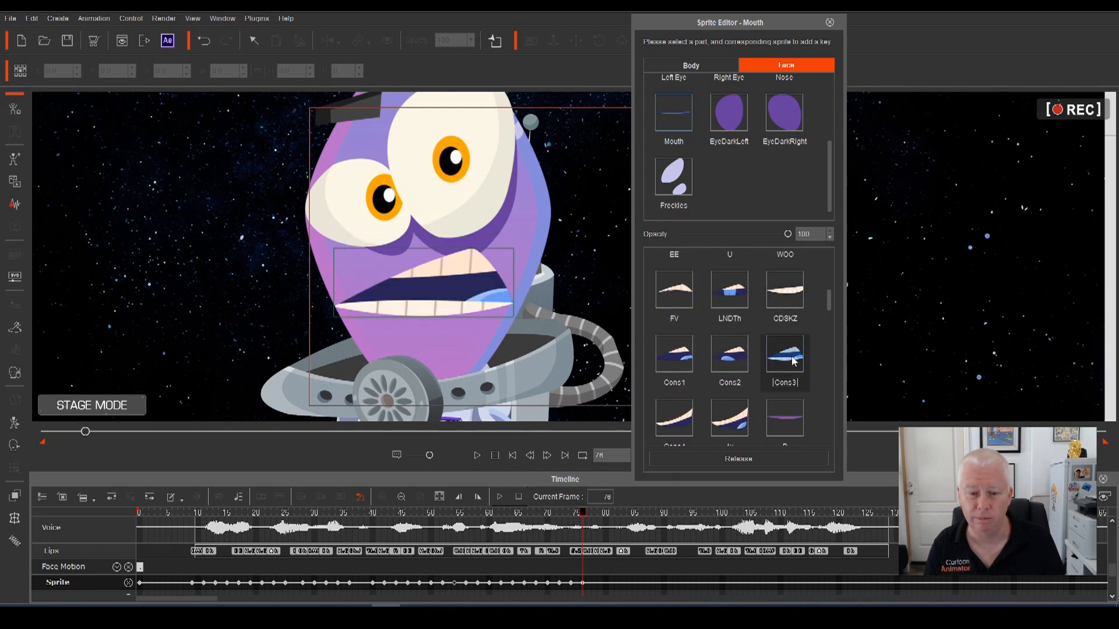
Step: Replace the frame 76 mouth with the EE sprite, and key the CDSKZ mouth sprite at frame 78
left_click_drag(827, 302, 823, 291)
left_click(673, 315)
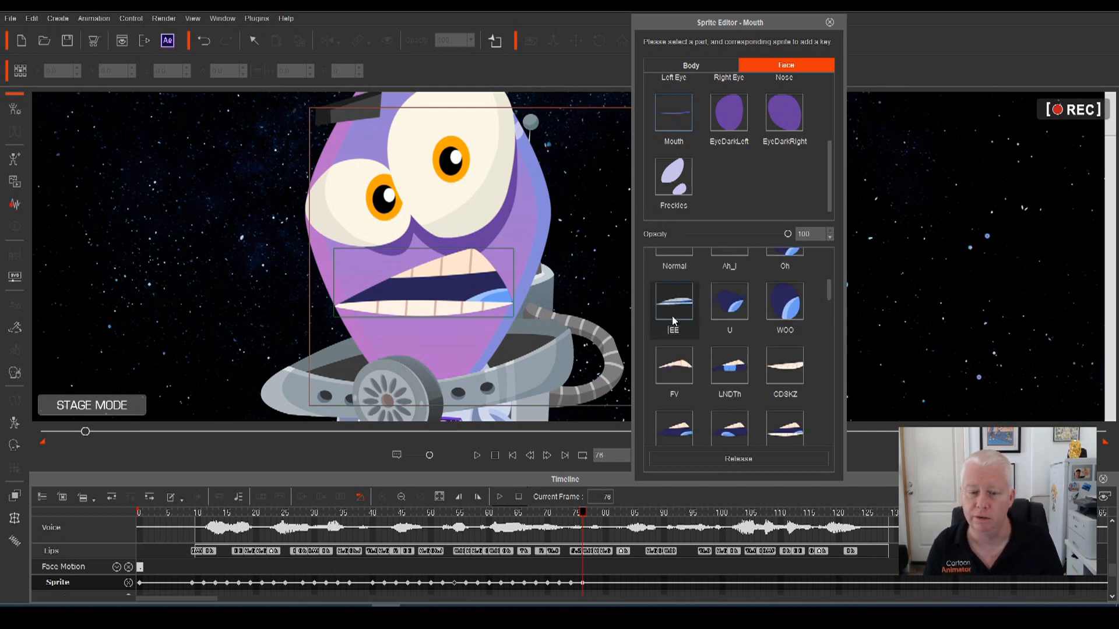
left_click_drag(584, 514, 595, 516)
scroll(828, 285, "down", 1)
left_click(784, 352)
Step: Advance the playhead to frame 80, try the Ch1 and Ch2 mouth sprites, and replace them with Cheese3
left_click_drag(595, 517, 605, 520)
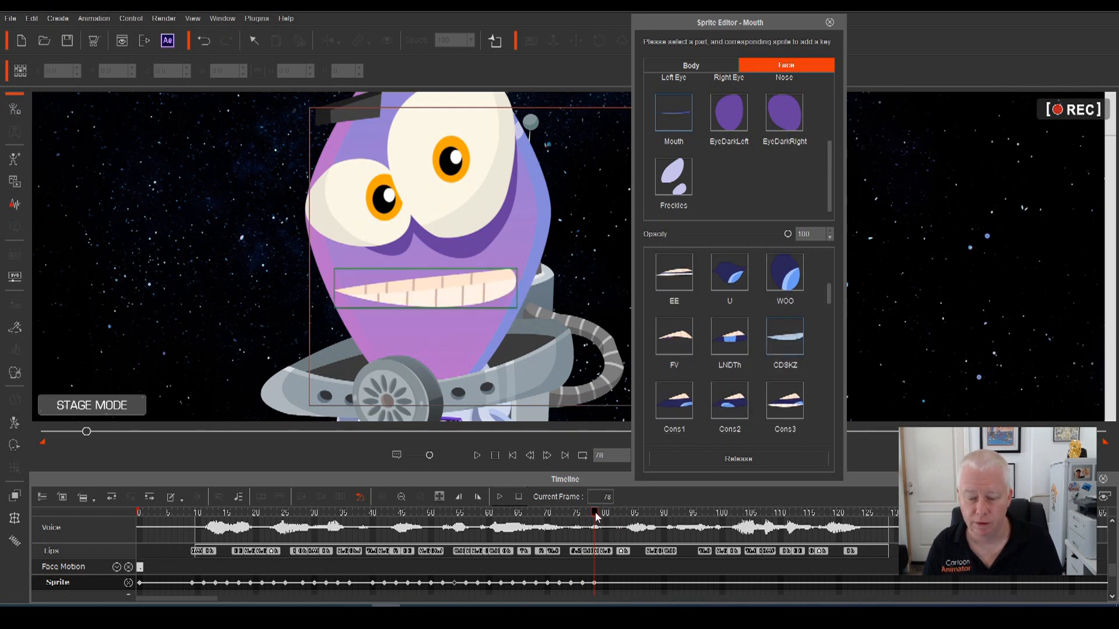
left_click_drag(830, 293, 831, 316)
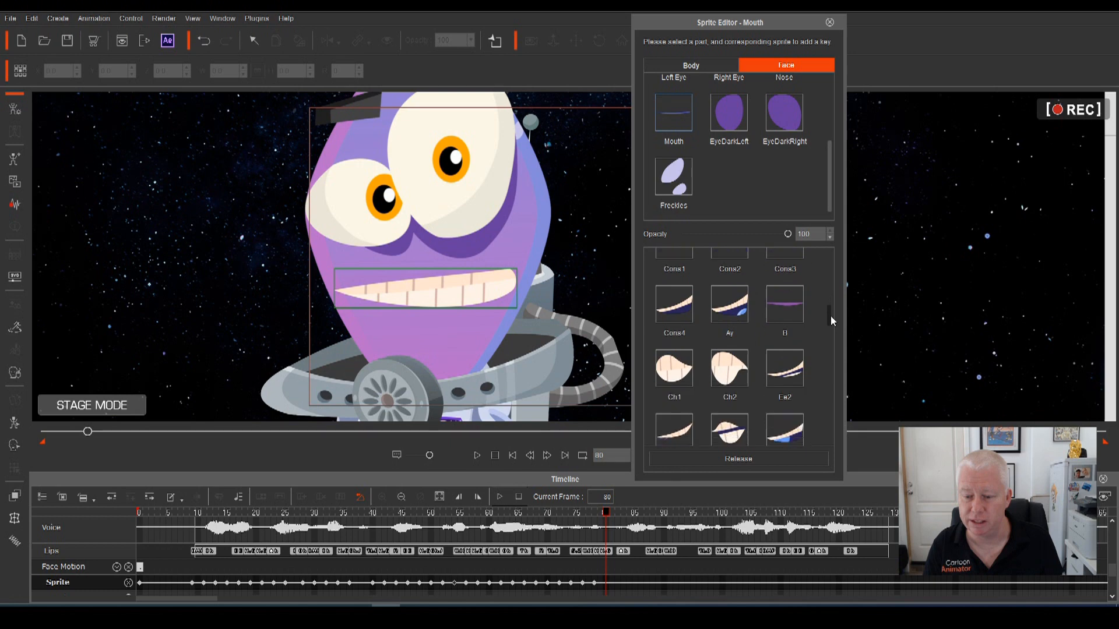
left_click(675, 368)
left_click(729, 369)
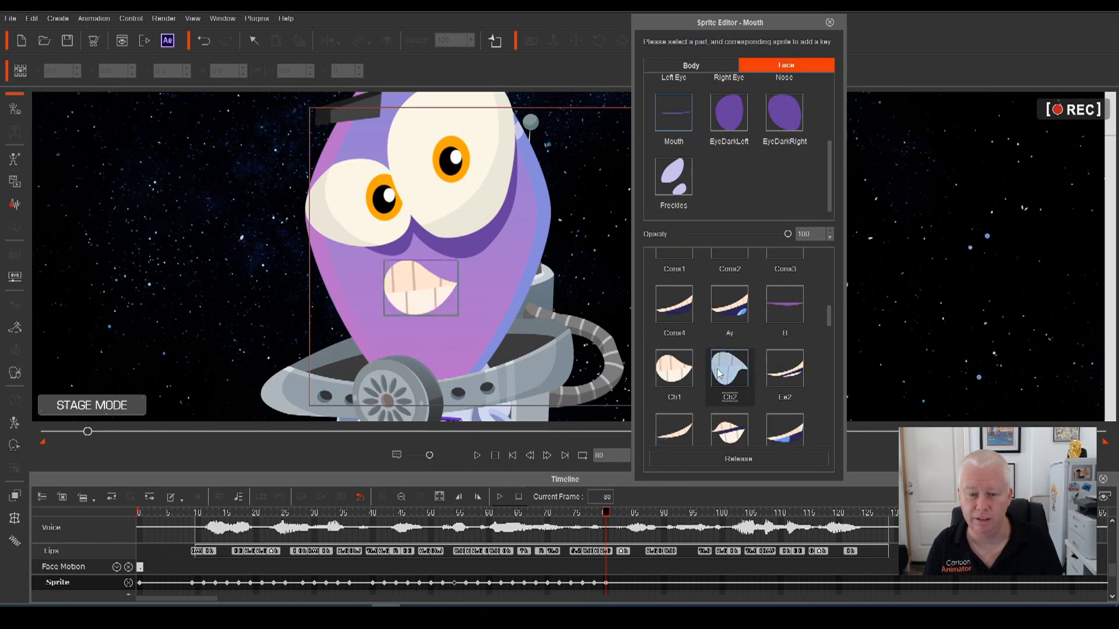
left_click_drag(829, 313, 833, 425)
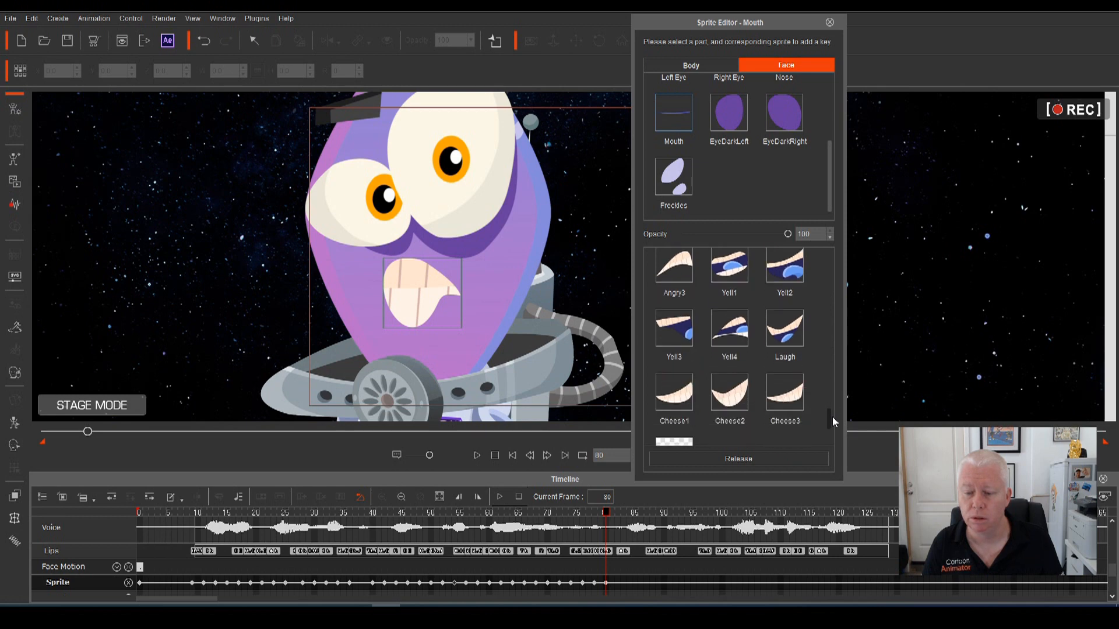
left_click(785, 392)
Step: Advance the playhead to frame 82 and key the SmileOpen mouth sprite
mouse_move(606, 515)
left_mouse_down()
mouse_move(567, 519)
mouse_move(611, 529)
left_mouse_up()
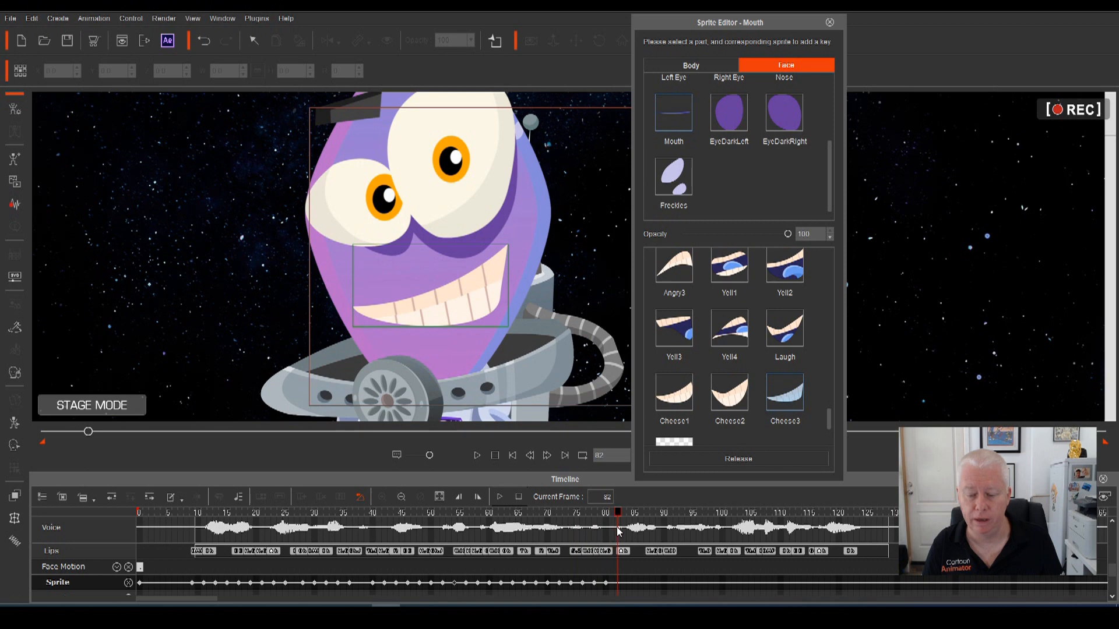
left_click_drag(828, 432, 830, 271)
left_click(729, 273)
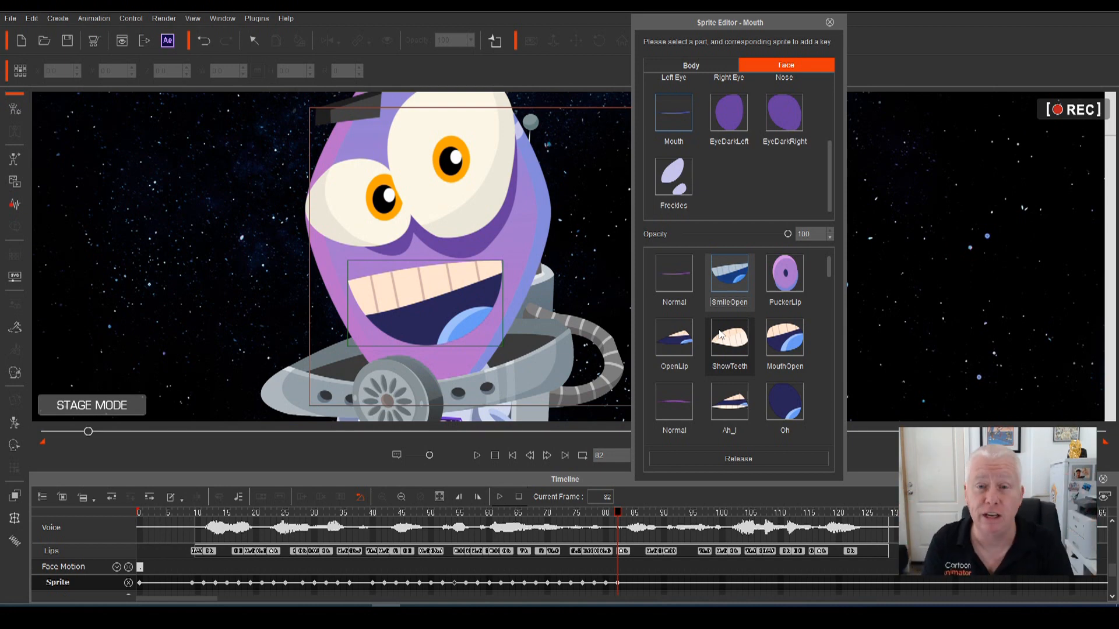
Step: Play the clip from about frame 57 and from about frame 70 to check the mouth shapes keyed up to frame 82
left_click_drag(617, 513, 471, 536)
key("space")
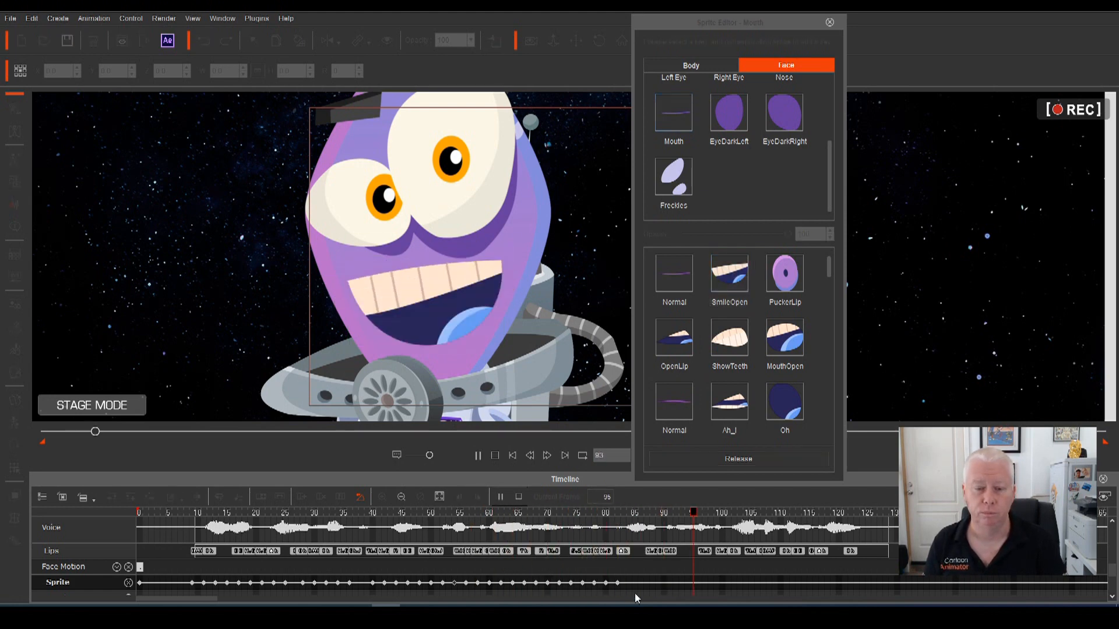
key("space")
left_click_drag(702, 522, 628, 533)
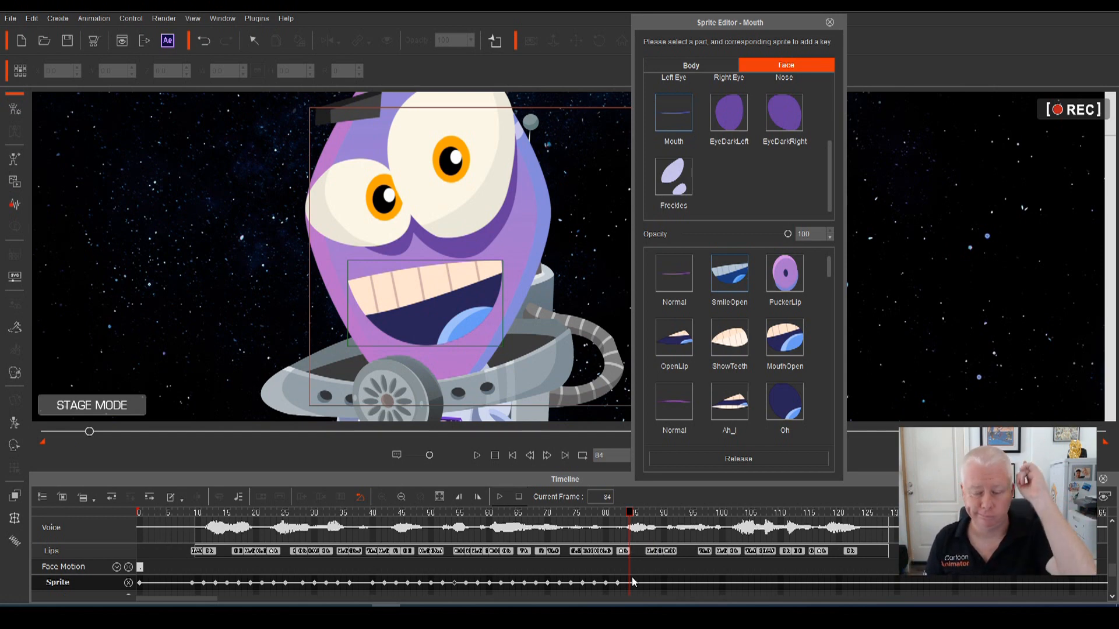
left_click(548, 513)
key("space")
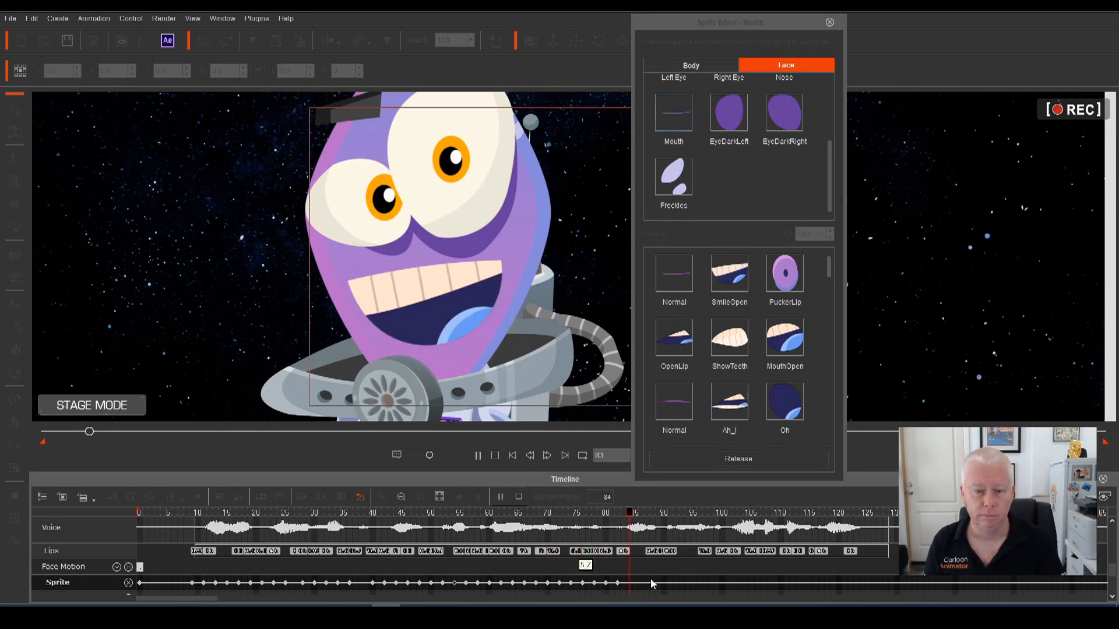
key("space")
Step: Move the playhead to frame 86, try the OpenLip mouth sprite and replace it with Ah_I
left_click_drag(712, 524, 643, 533)
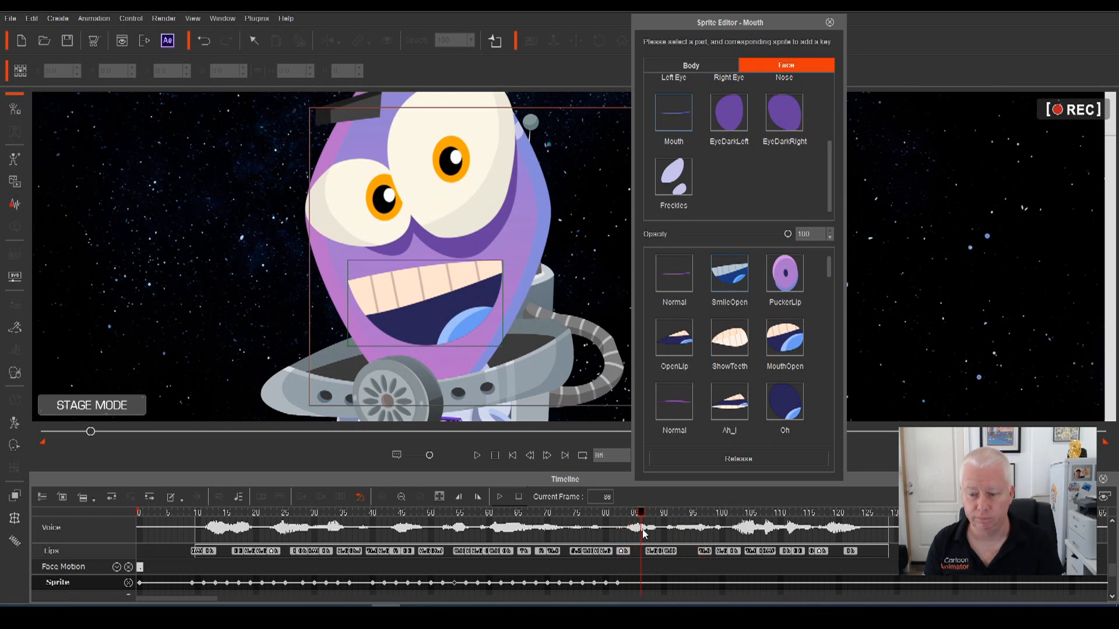
left_click(679, 344)
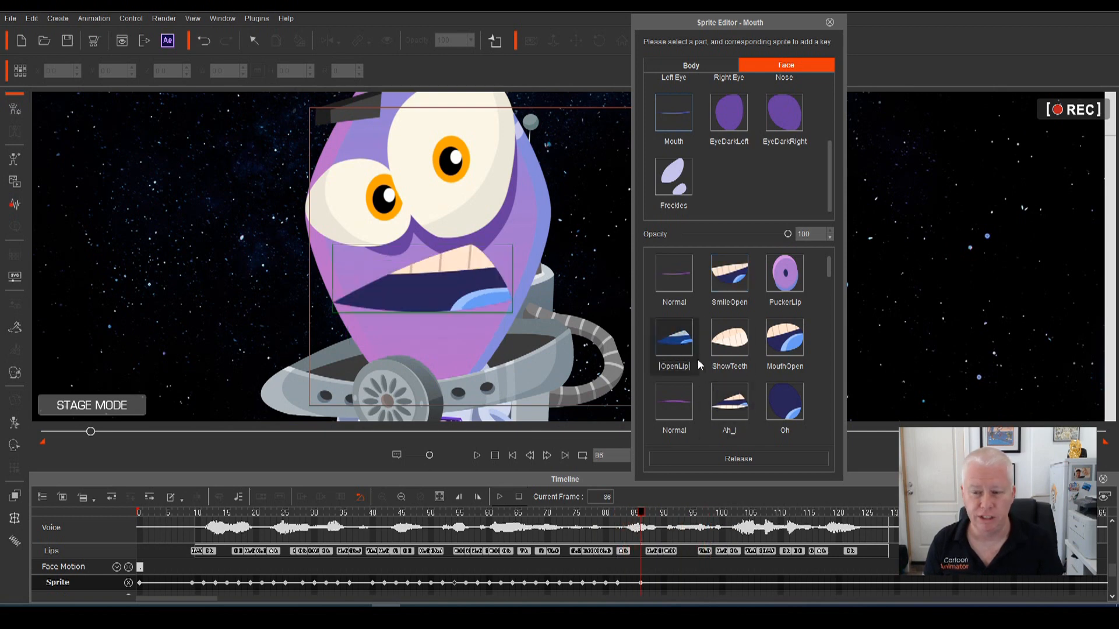
left_click(729, 402)
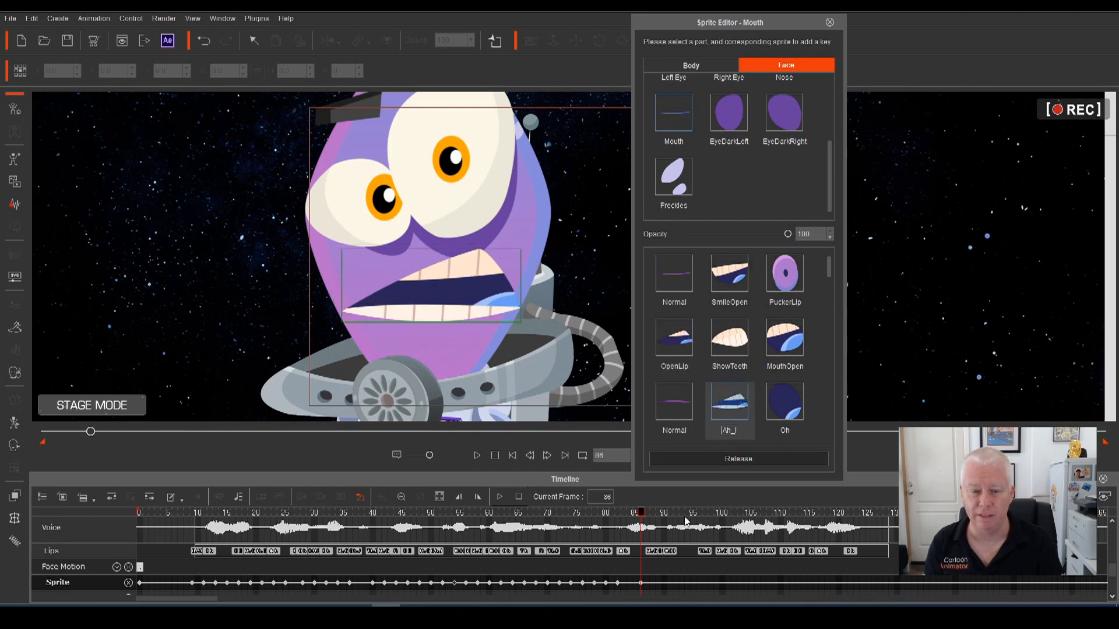
Step: Play the clip twice from about frame 77 to judge the mouth shape keyed at frame 86
left_click_drag(642, 520, 588, 525)
key("space")
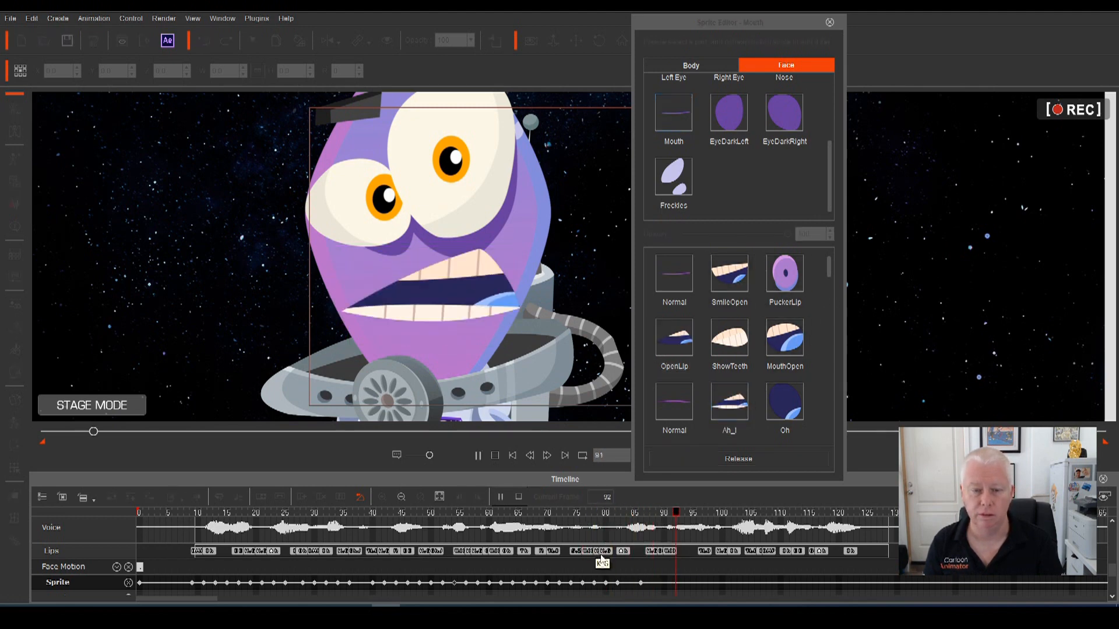
key("space")
key("space")
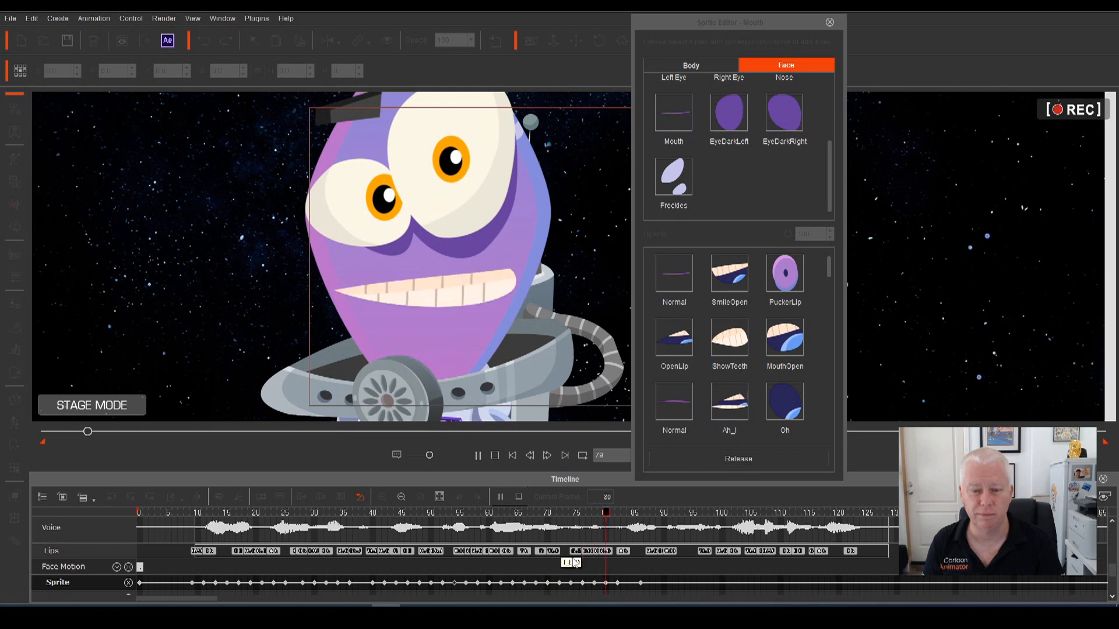
key("space")
Step: Return to frame 86 and replace its mouth with the R sprite
left_click_drag(716, 513, 639, 548)
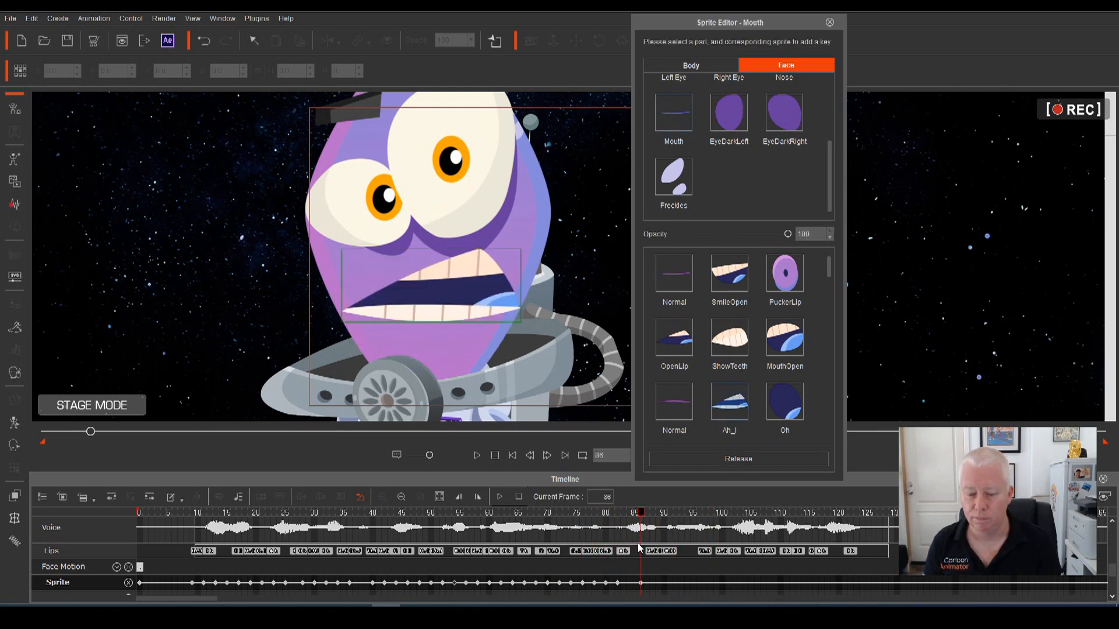
left_click_drag(831, 280, 832, 344)
left_click(656, 366)
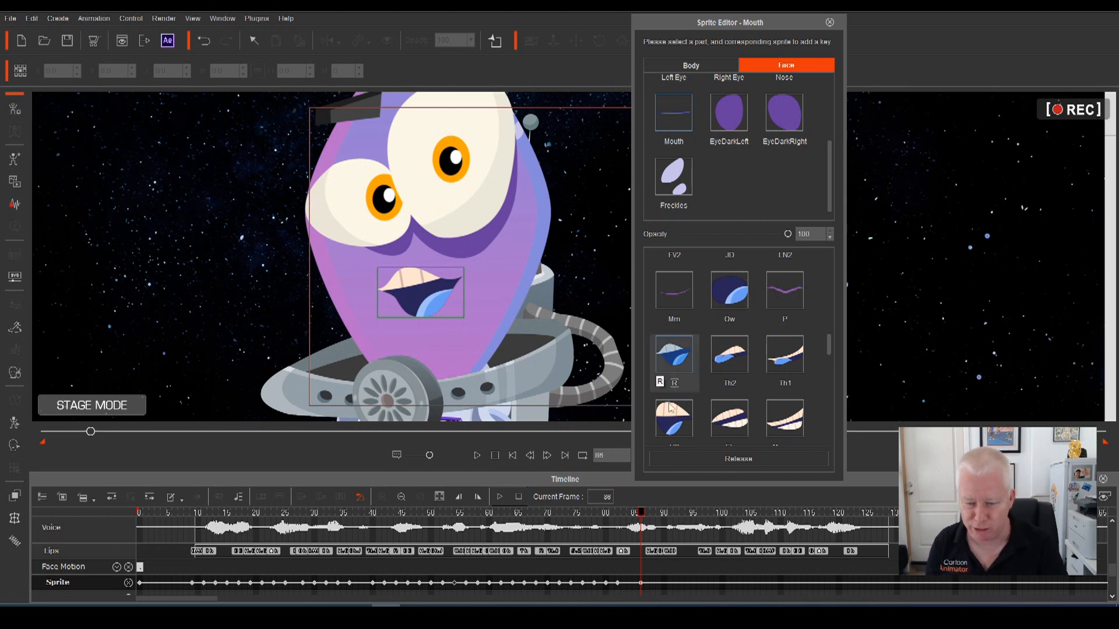
Step: Replay the clip from several points before frame 80 to check the R mouth shape and hear the sounds that follow
left_click(588, 514)
key("space")
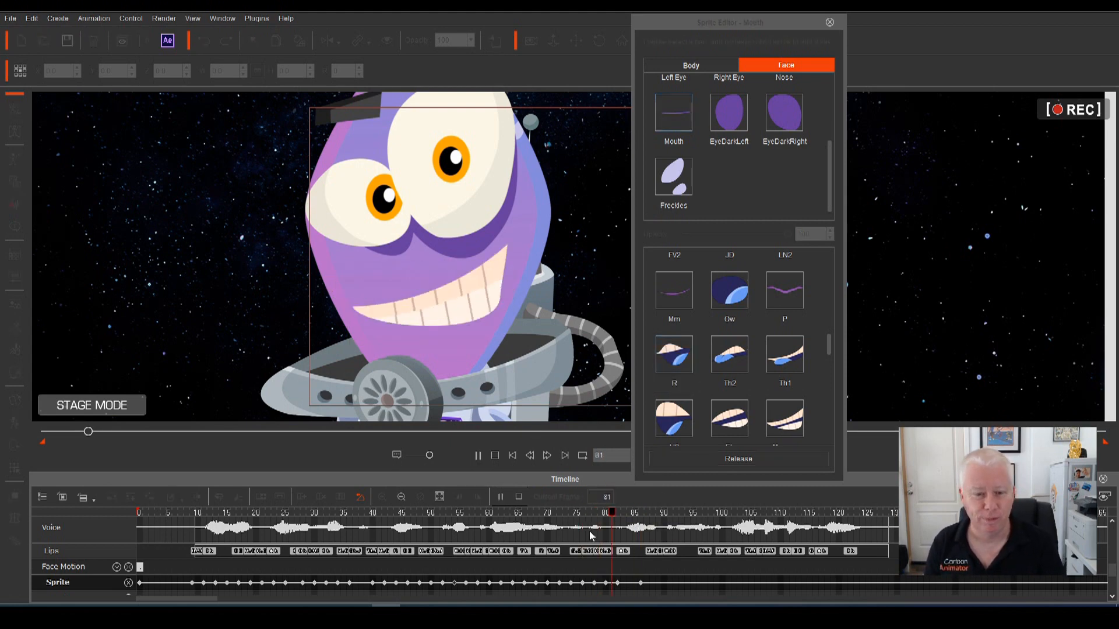
key("space")
left_click(535, 515)
key("space")
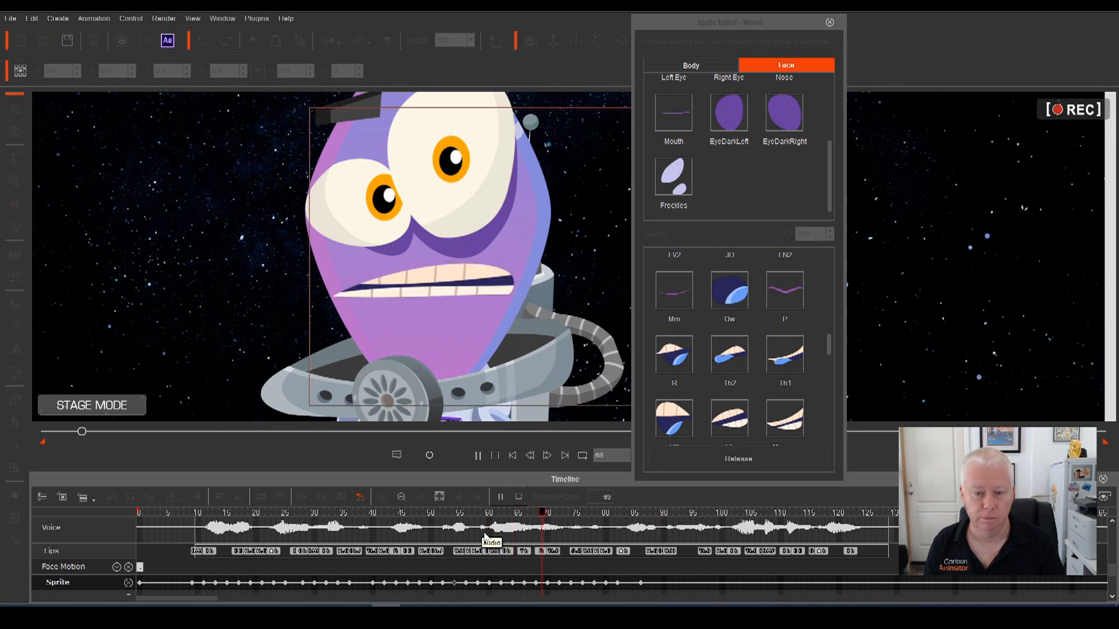
key("space")
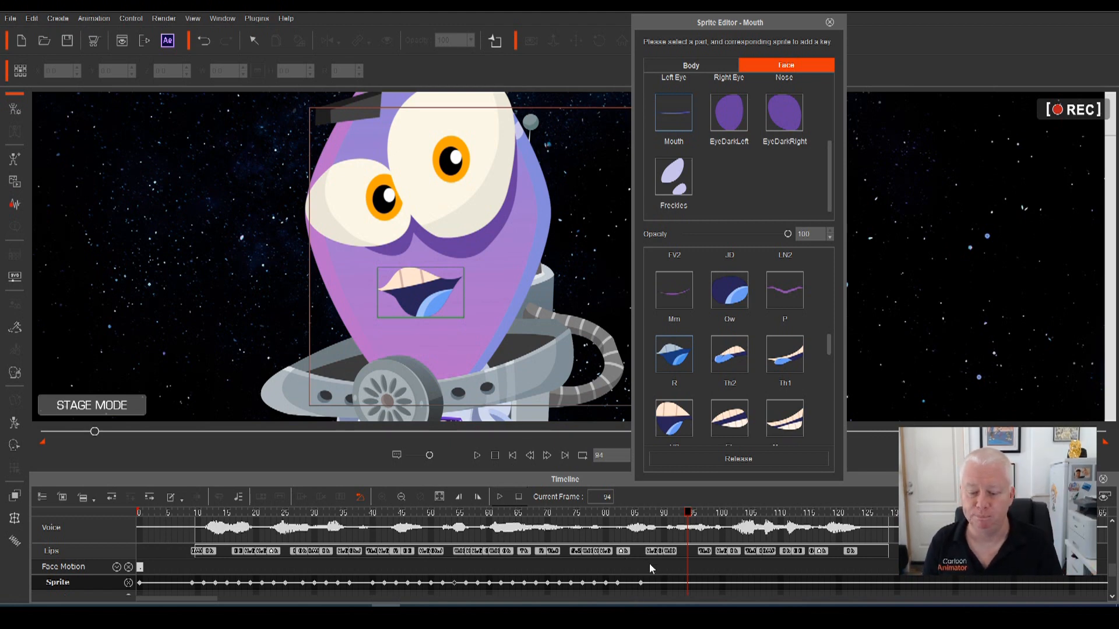
left_click_drag(688, 513, 577, 513)
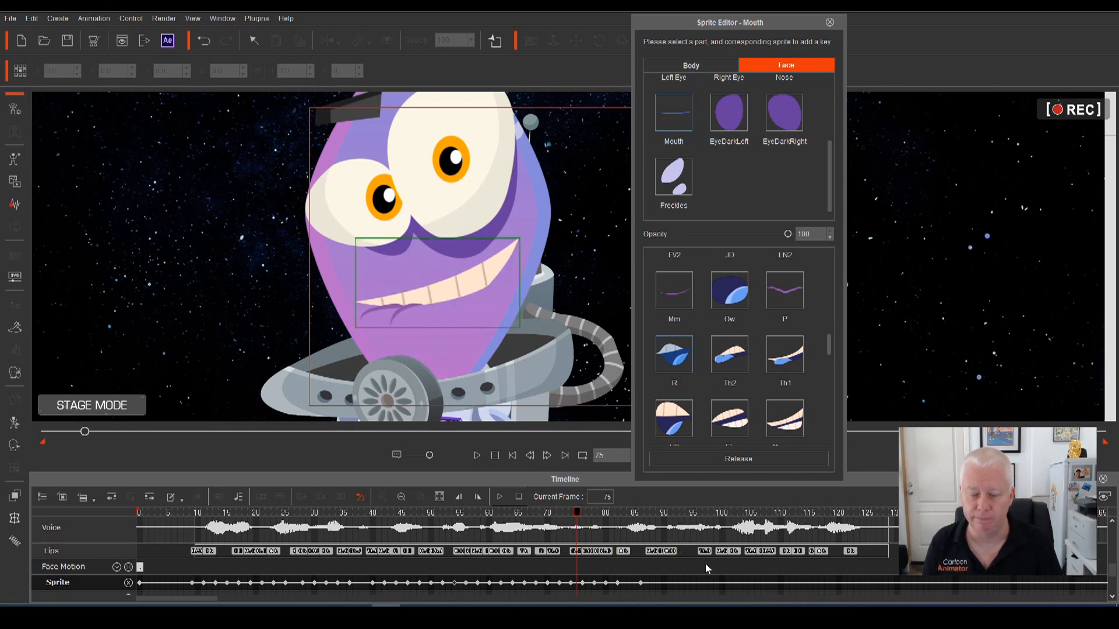
key("space")
key("space")
Step: Key the JD mouth sprite at frame 88 and the Oo mouth sprite at frame 90
left_click_drag(730, 513, 653, 526)
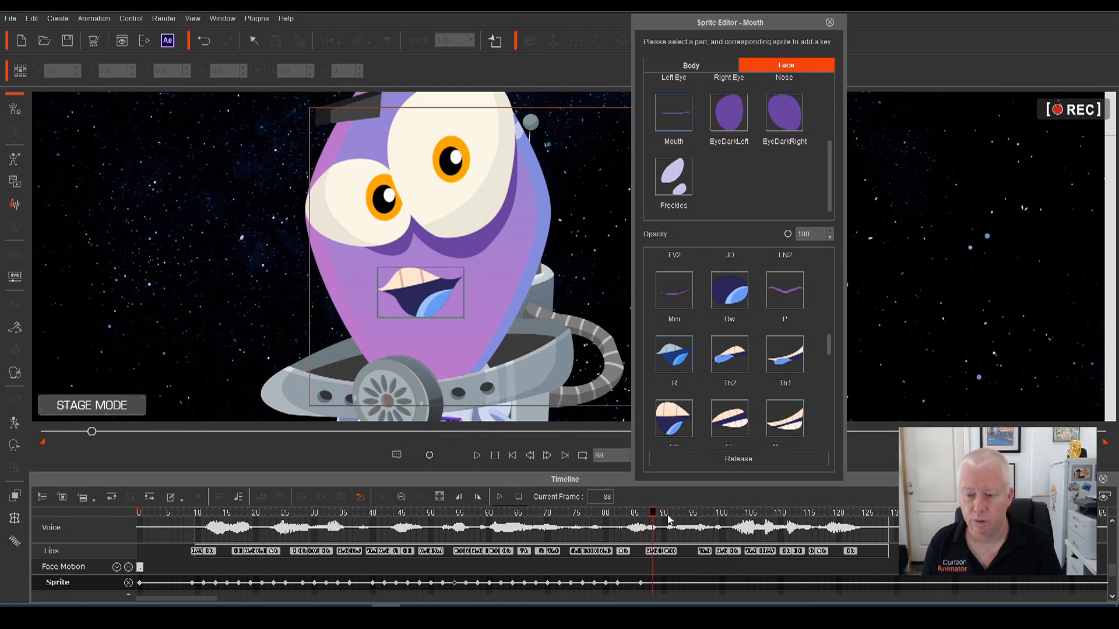
left_click_drag(829, 344, 823, 316)
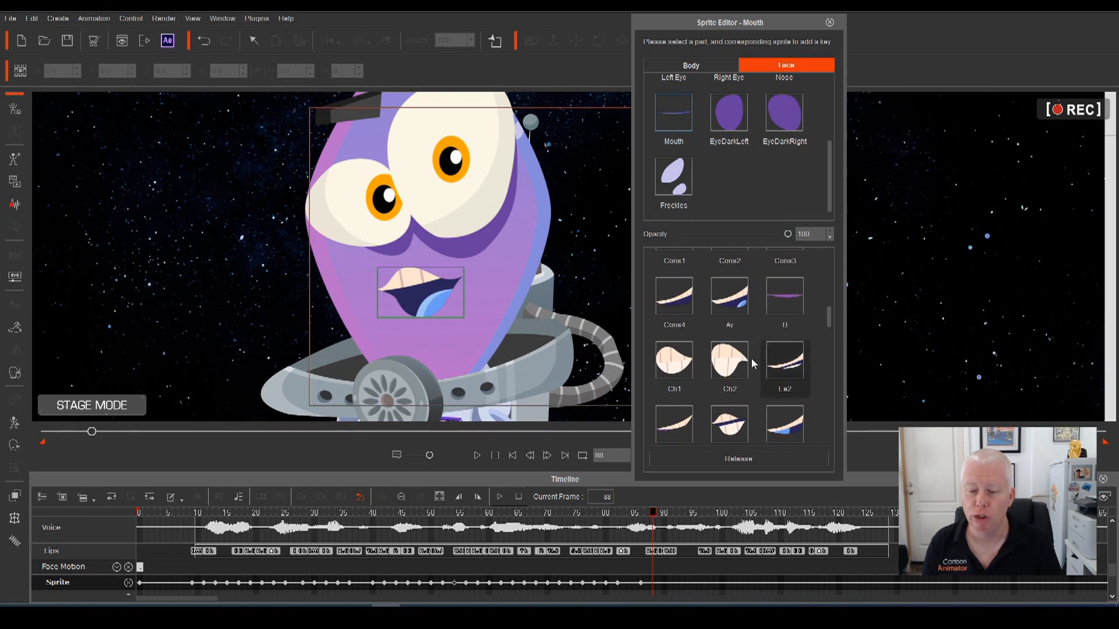
left_click(722, 437)
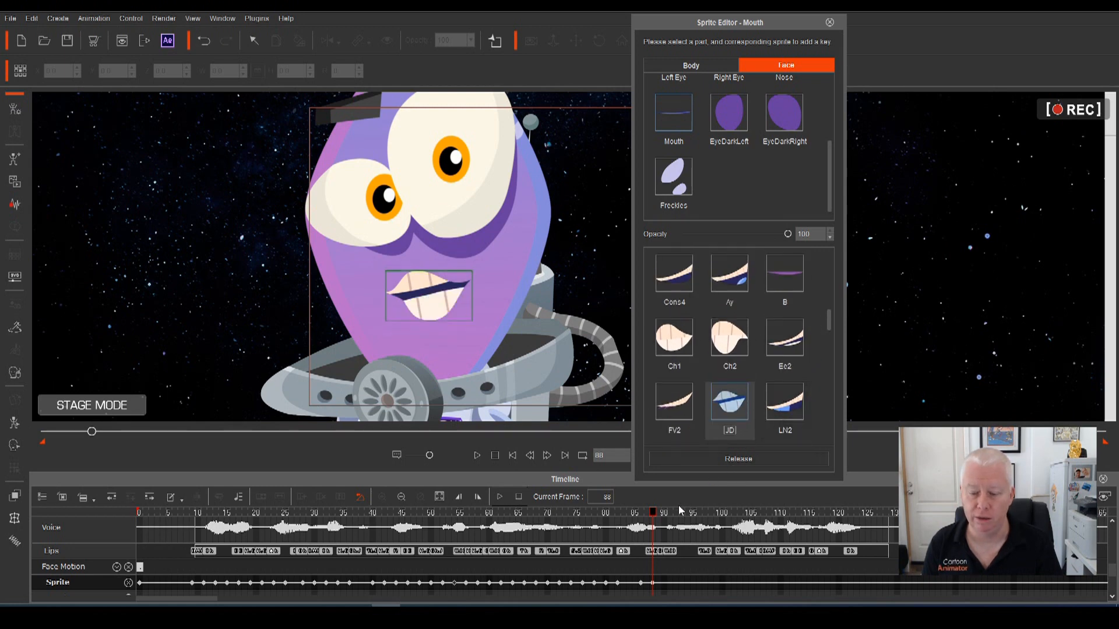
left_click(663, 513)
left_click_drag(829, 318, 828, 401)
left_click(674, 356)
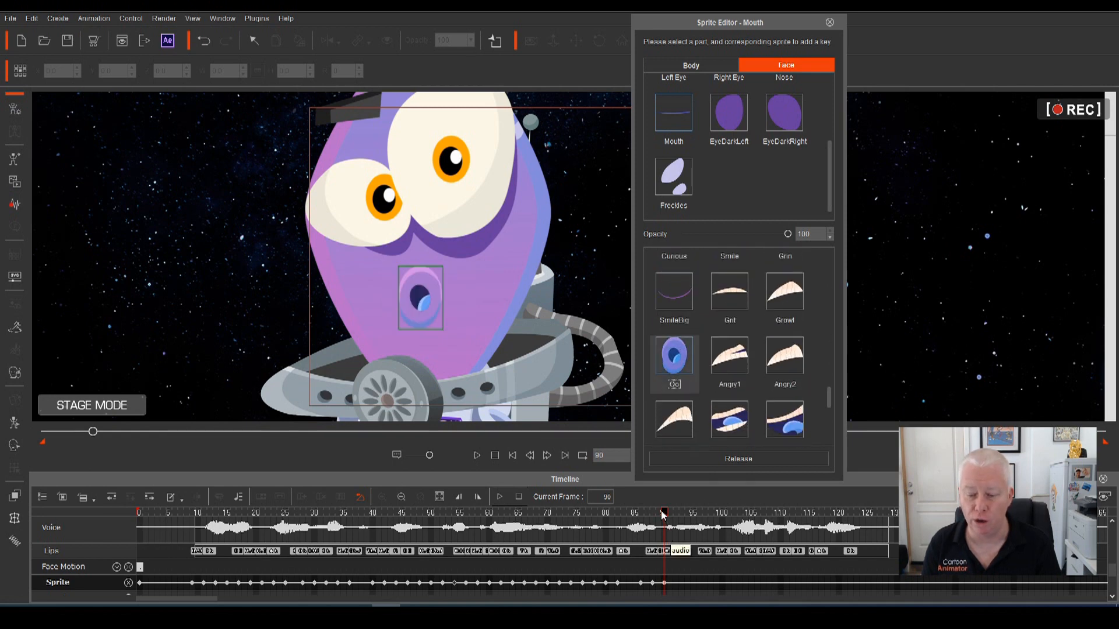
Step: Advance the playhead to frame 92 and key the PuckerLip mouth sprite
left_click(669, 516)
left_click(676, 531)
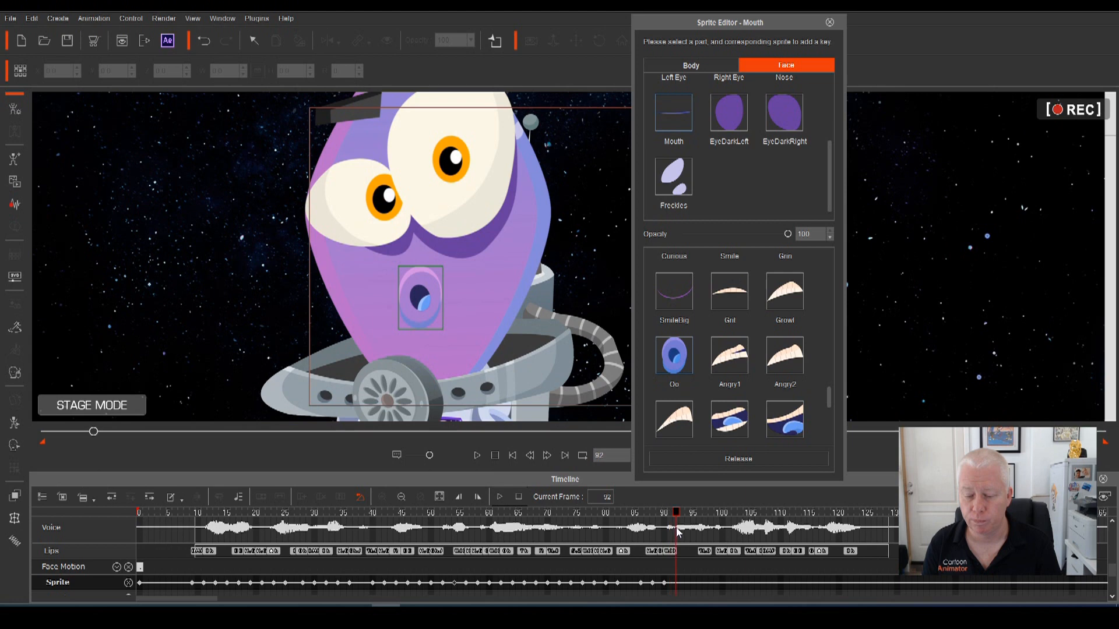
left_click_drag(827, 400, 828, 263)
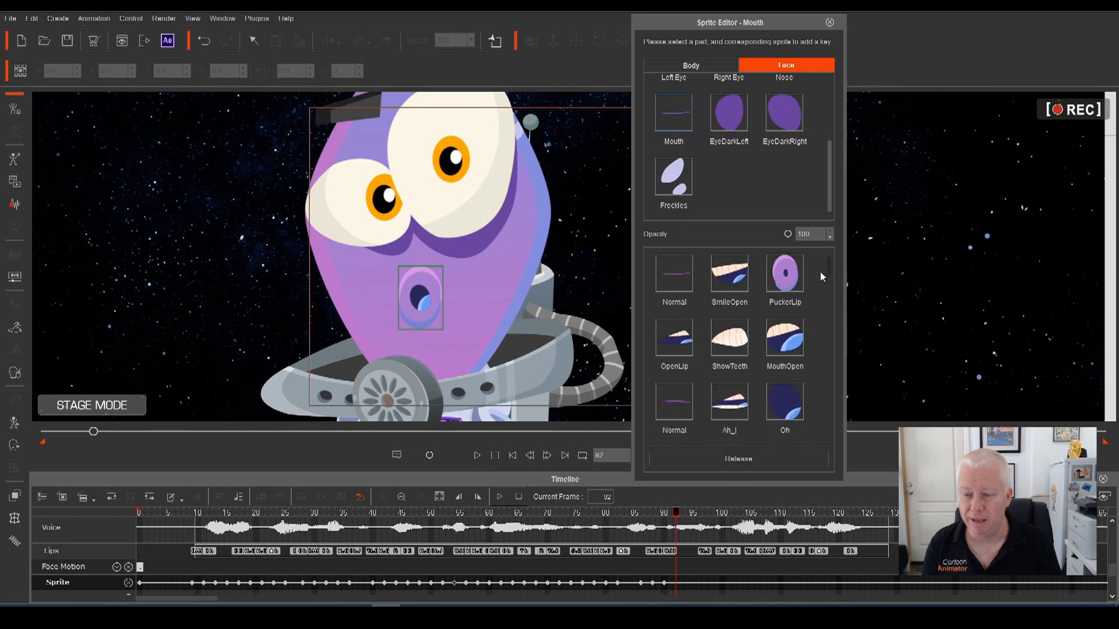
left_click(784, 274)
Step: At frame 94, try the LNDTh mouth sprite, replace it with LN2, and play back the latest mouth shapes
left_click(688, 527)
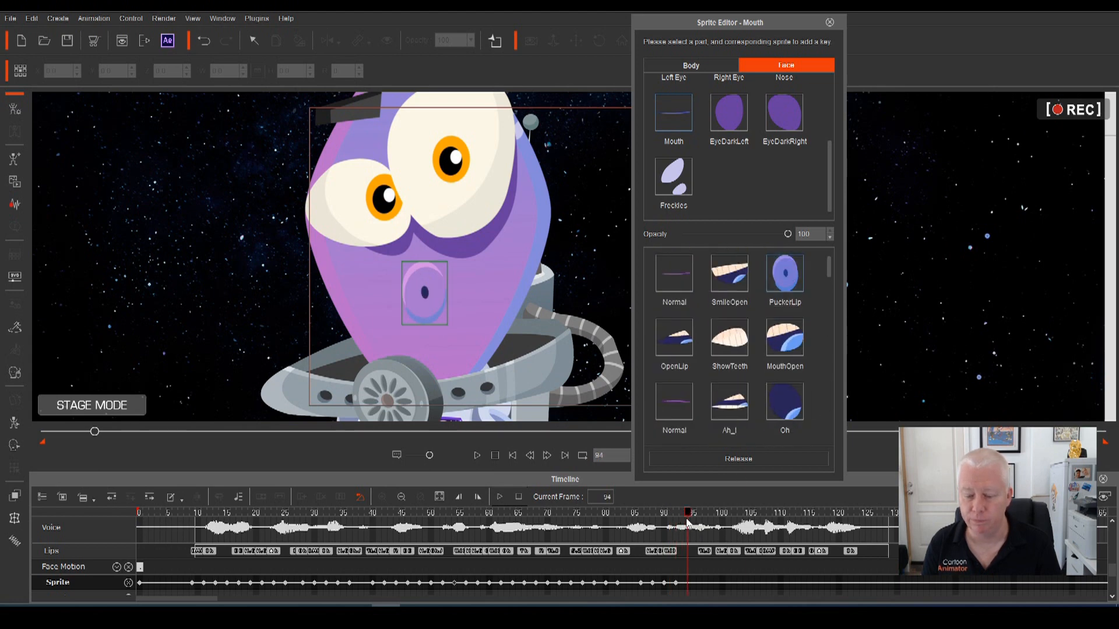
left_click_drag(830, 268, 830, 296)
left_click(730, 321)
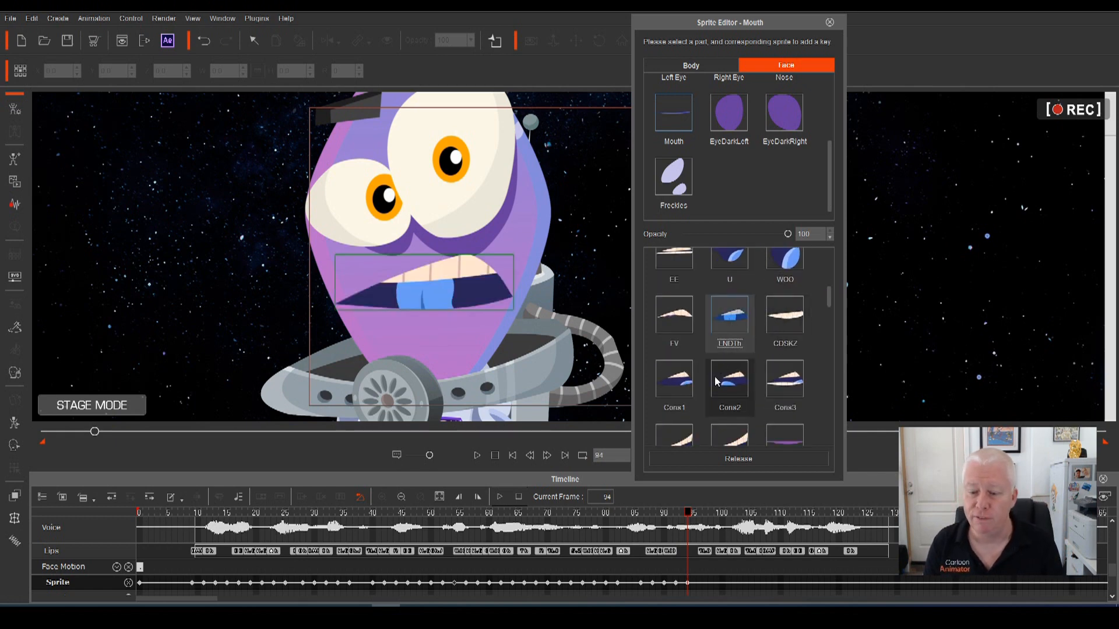
left_click_drag(828, 288, 831, 327)
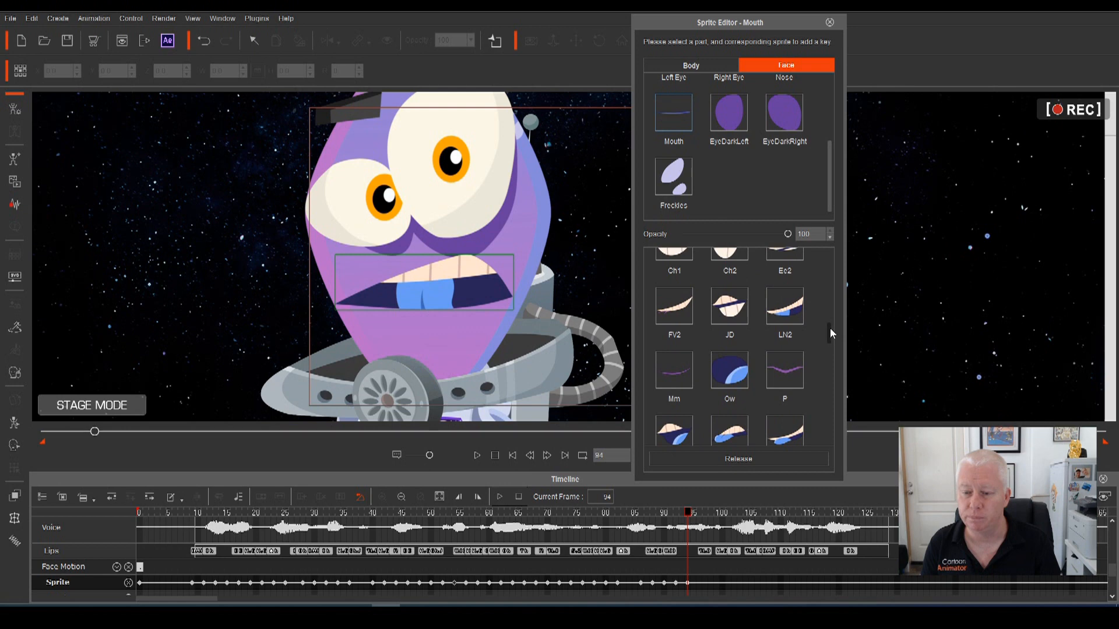
left_click(785, 325)
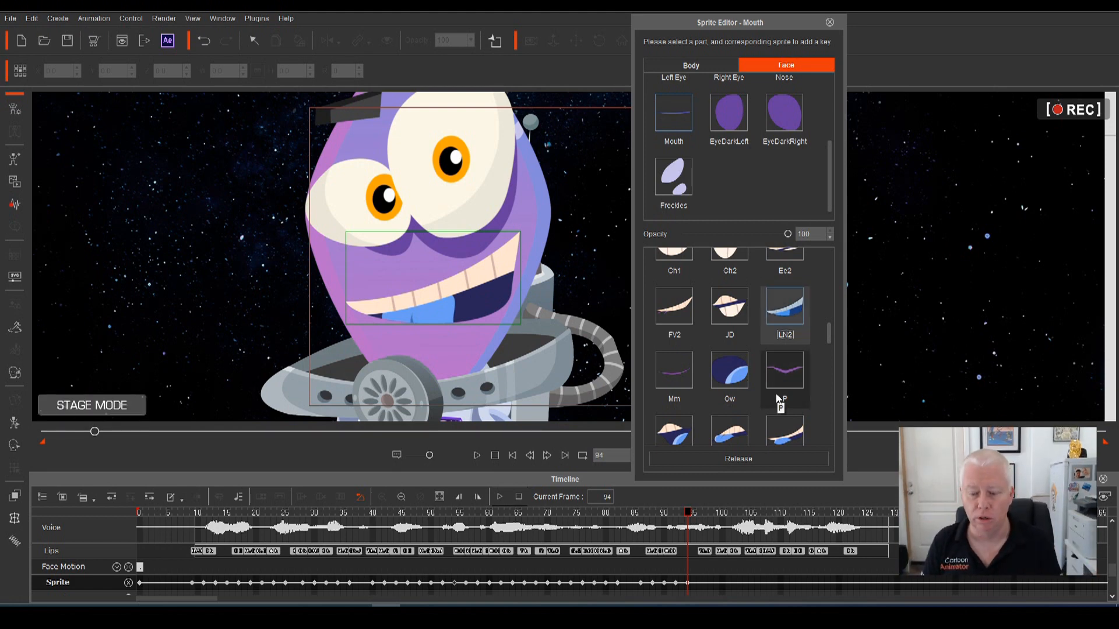
key("space")
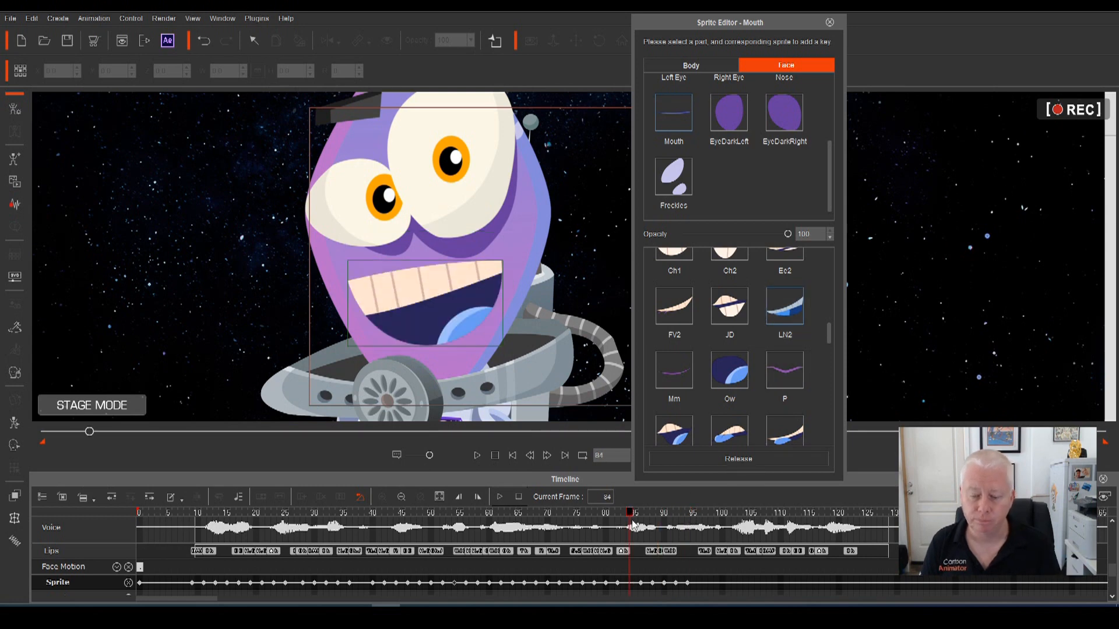
key("space")
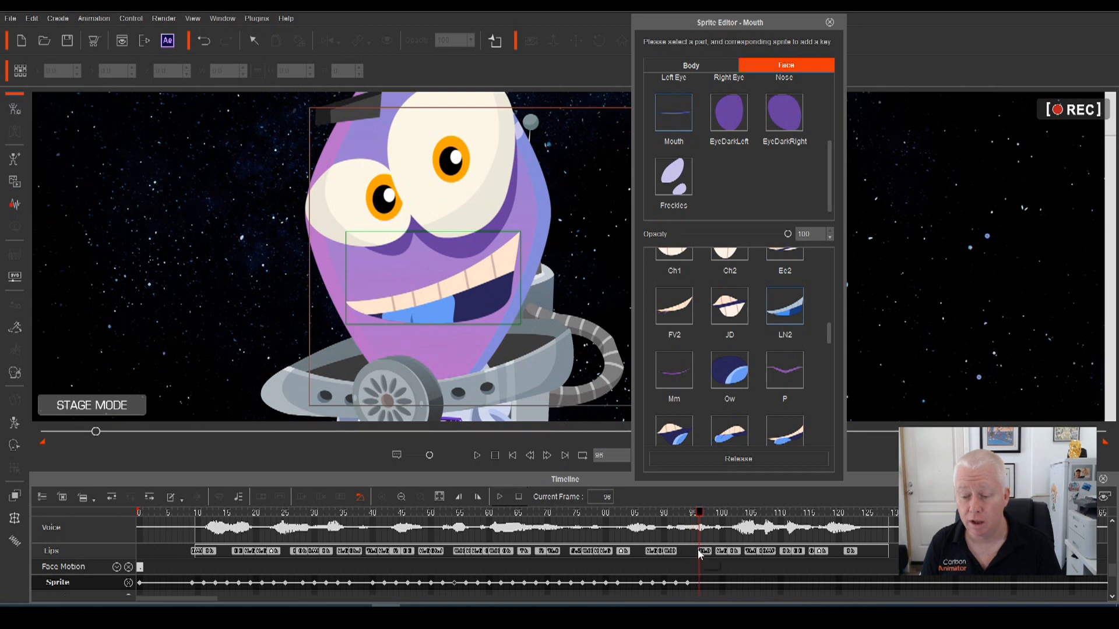
Step: At frame 96, try the Cons4 mouth sprite and replace it with Ay
left_click_drag(831, 342, 825, 308)
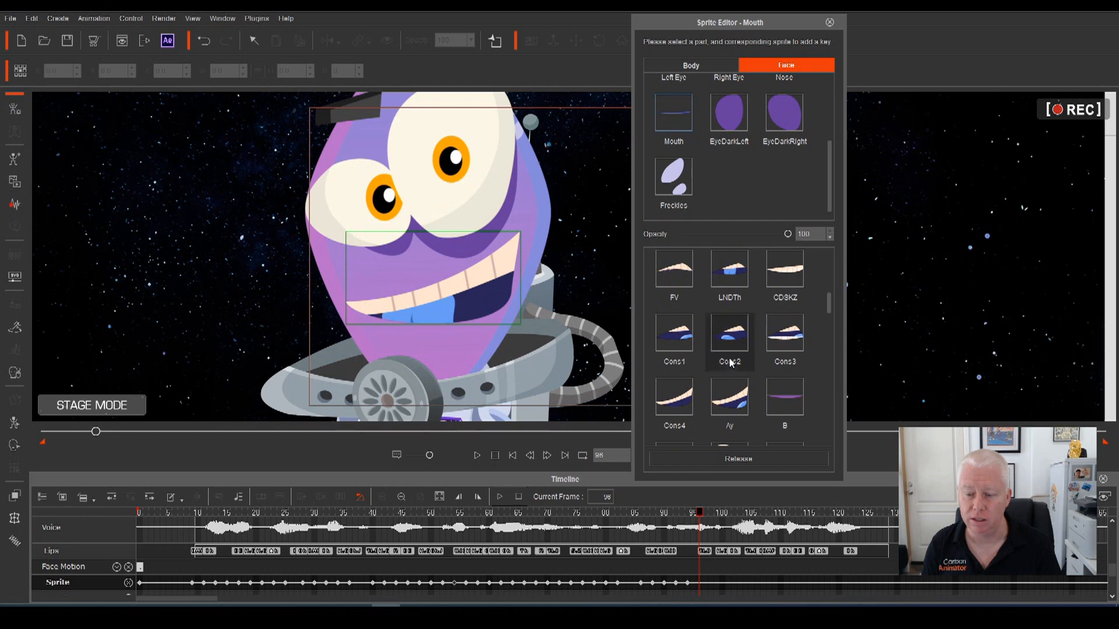
left_click(681, 409)
left_click(725, 407)
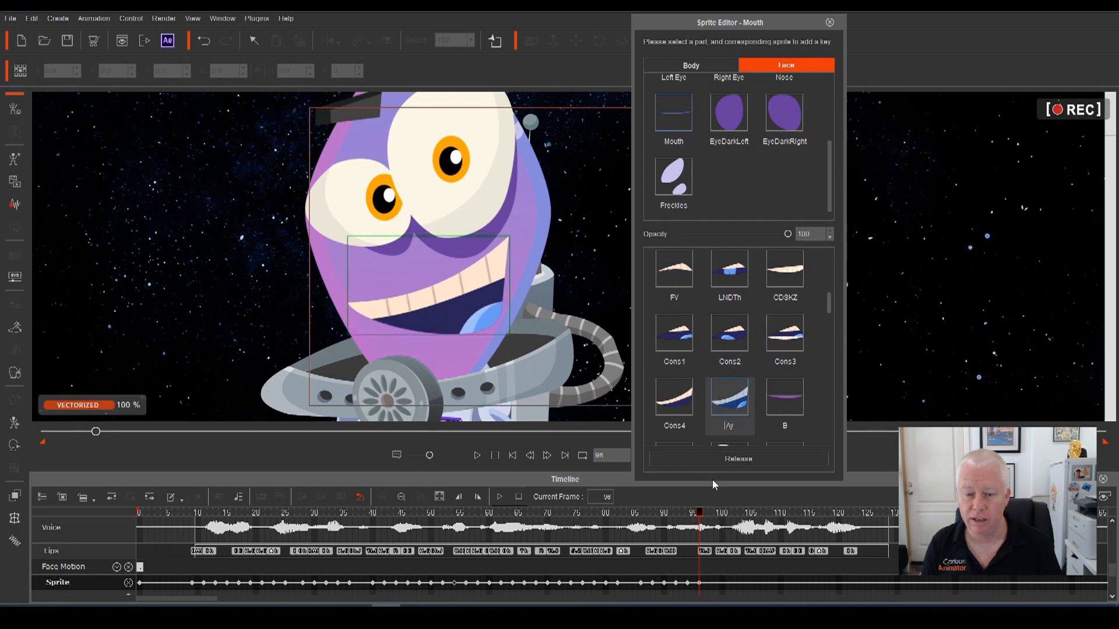
Step: At frame 98, try the Normal mouth sprite and replace it with SmileOpen
left_click_drag(691, 514, 705, 532)
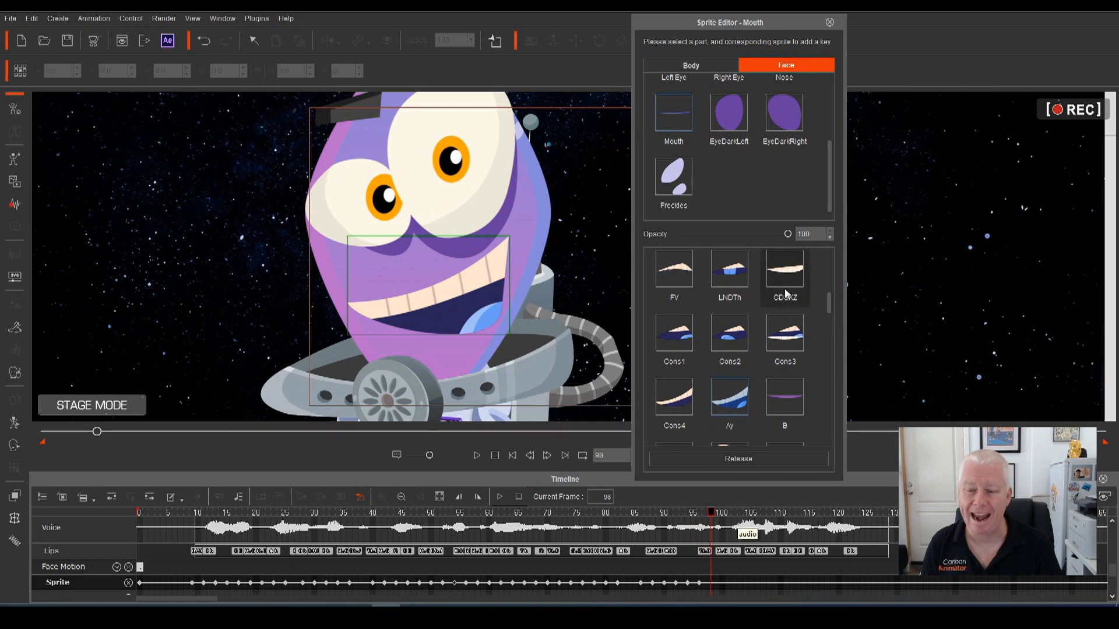
scroll(827, 289, "up", 5)
left_click(676, 277)
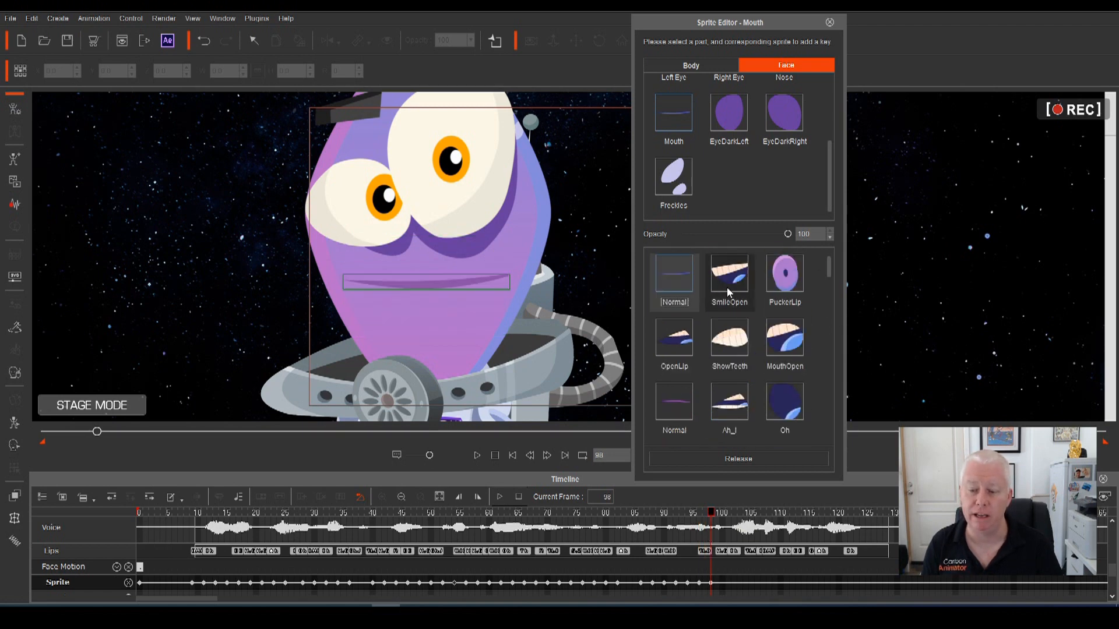
left_click(729, 277)
Step: At frame 100, try the Ah_I mouth sprite and switch it to SmileOpen
left_click_drag(716, 514, 722, 517)
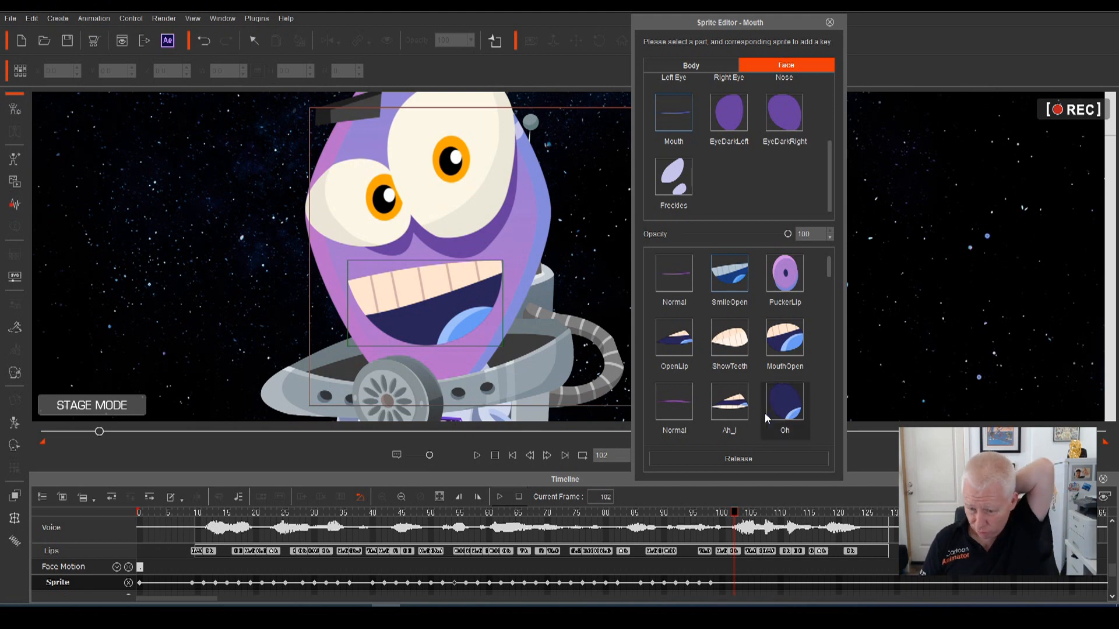
left_click_drag(733, 512, 730, 518)
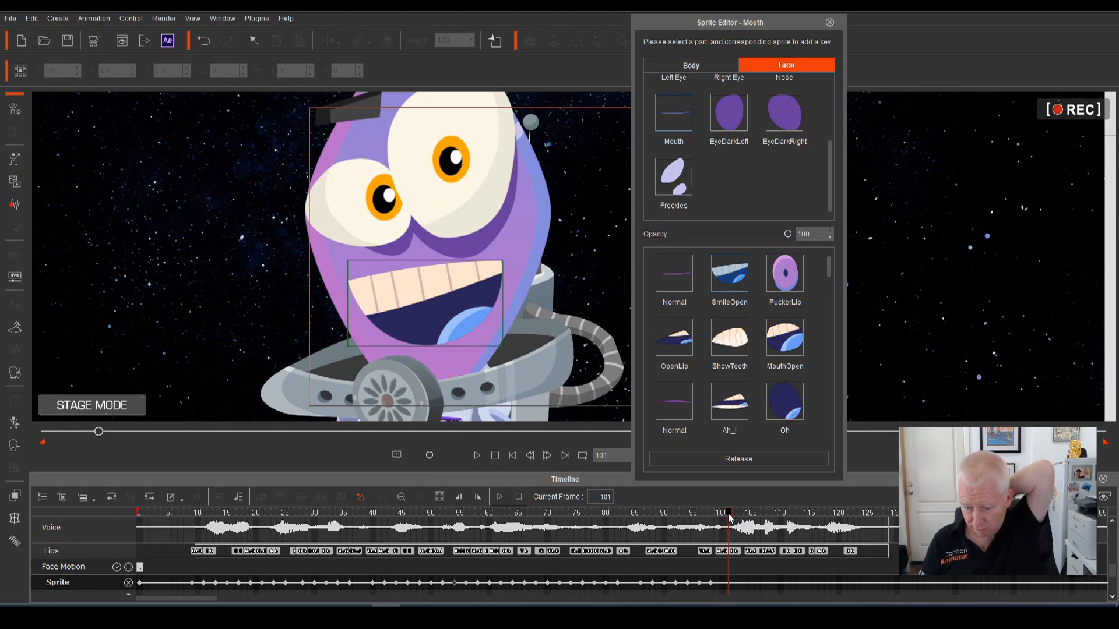
left_click(715, 460)
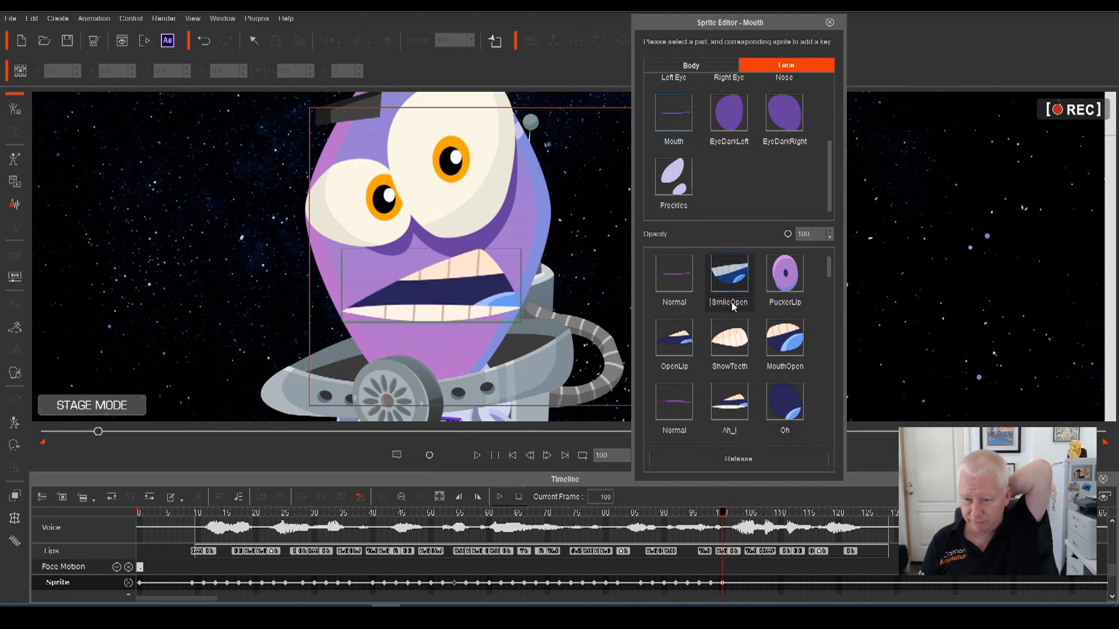
left_click(730, 282)
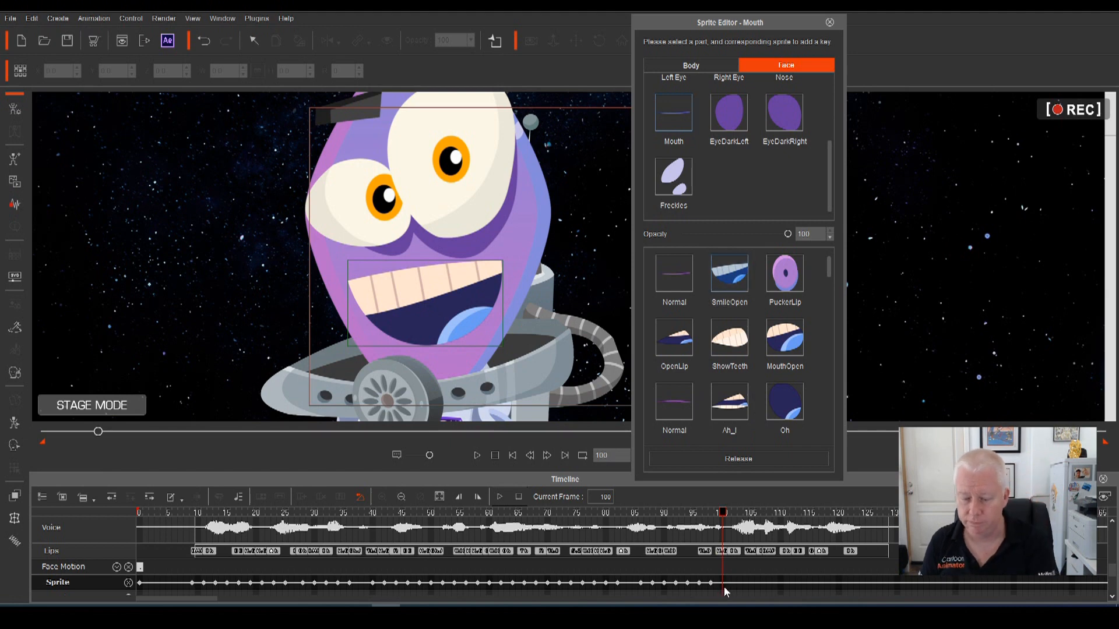
Step: Key the LN2 mouth sprite at frame 102 and play back the latest mouth shapes
left_click(729, 515)
mouse_move(724, 517)
left_mouse_down()
mouse_move(707, 516)
mouse_move(726, 528)
left_mouse_up()
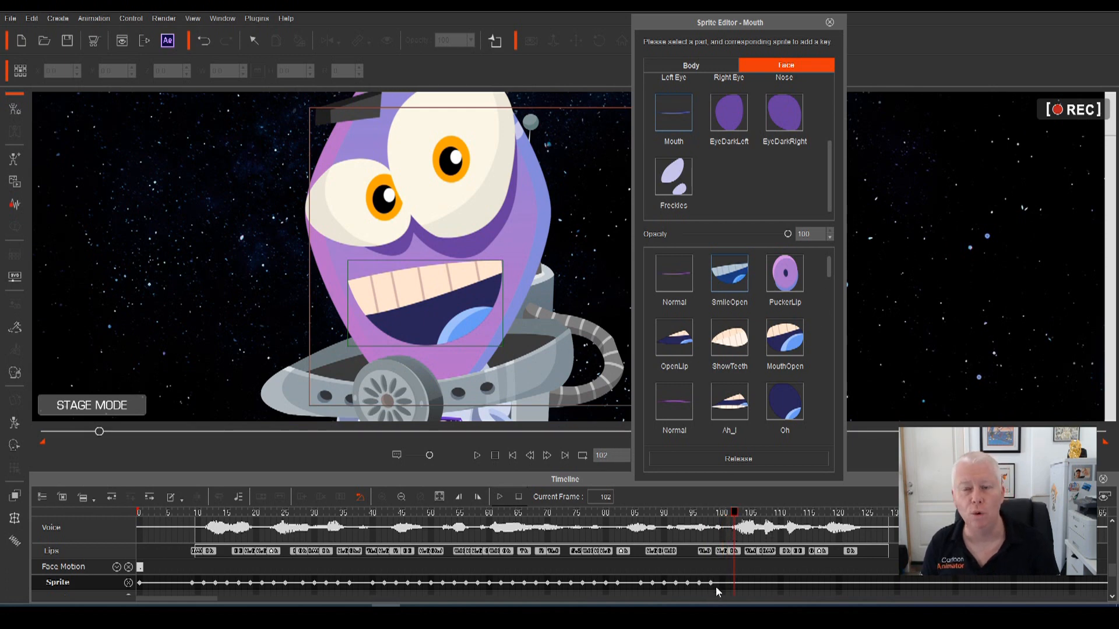
left_click_drag(827, 271, 828, 332)
left_click(787, 326)
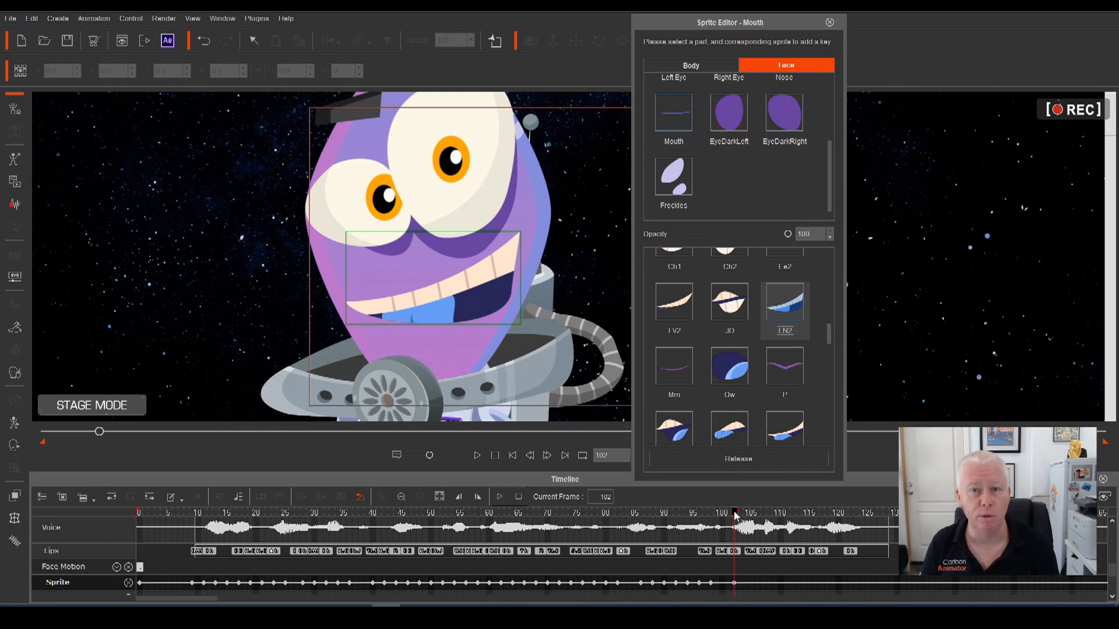
left_click_drag(735, 515, 102, 562)
key("space")
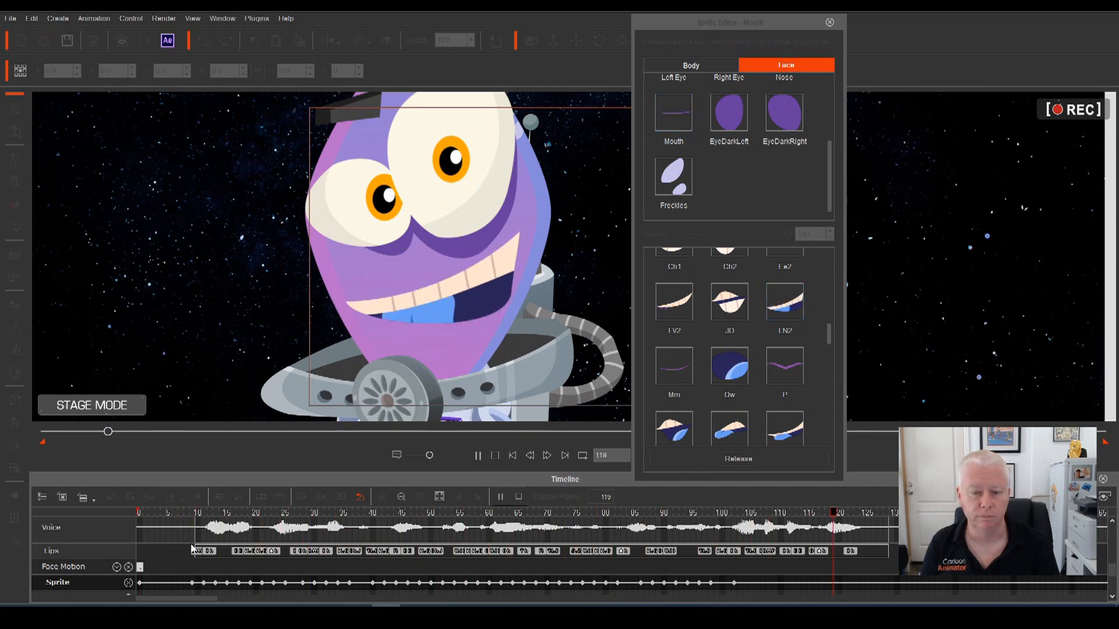
key("space")
Step: Key the Cons4 mouth sprite at frame 104 and the Normal closed mouth at frame 106
left_click_drag(861, 515, 747, 558)
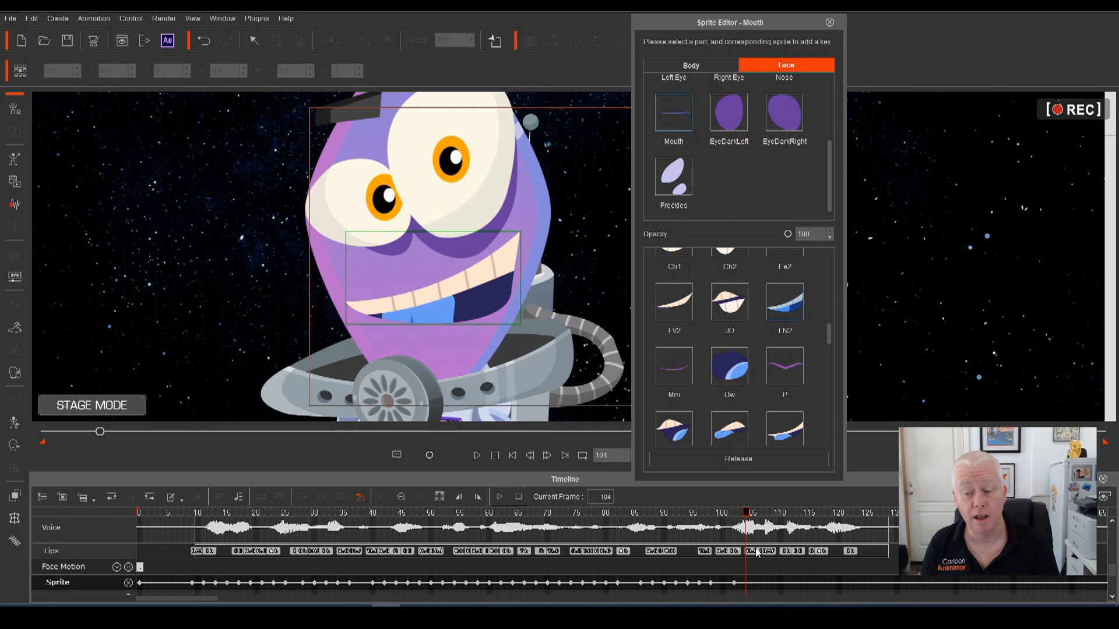
scroll(829, 325, "up", 3)
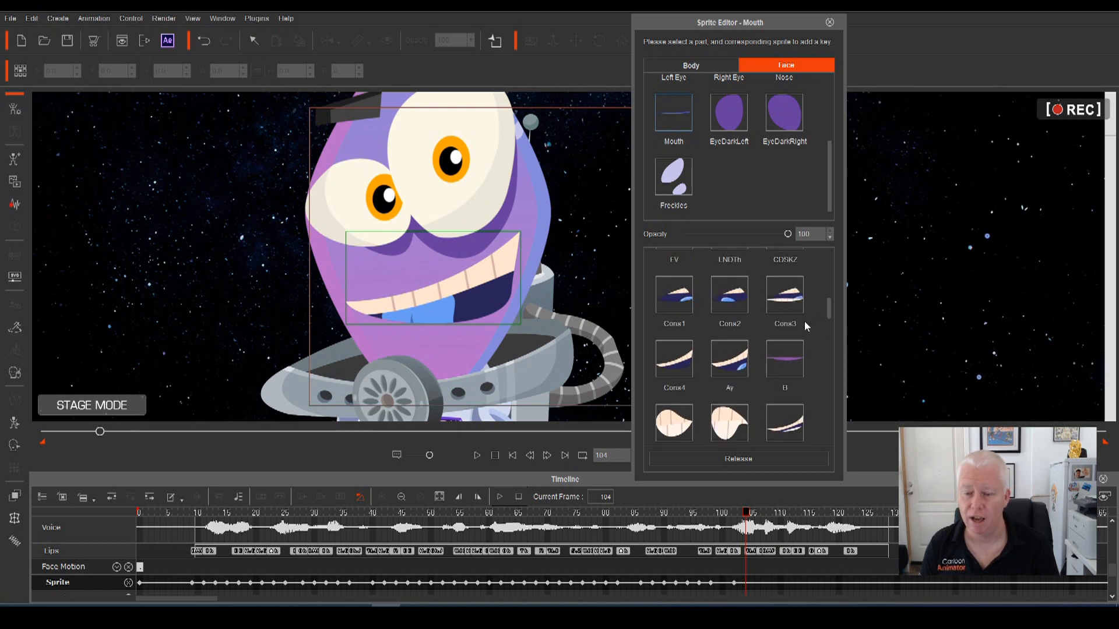
left_click(675, 360)
left_click_drag(747, 516, 757, 516)
scroll(726, 368, "up", 3)
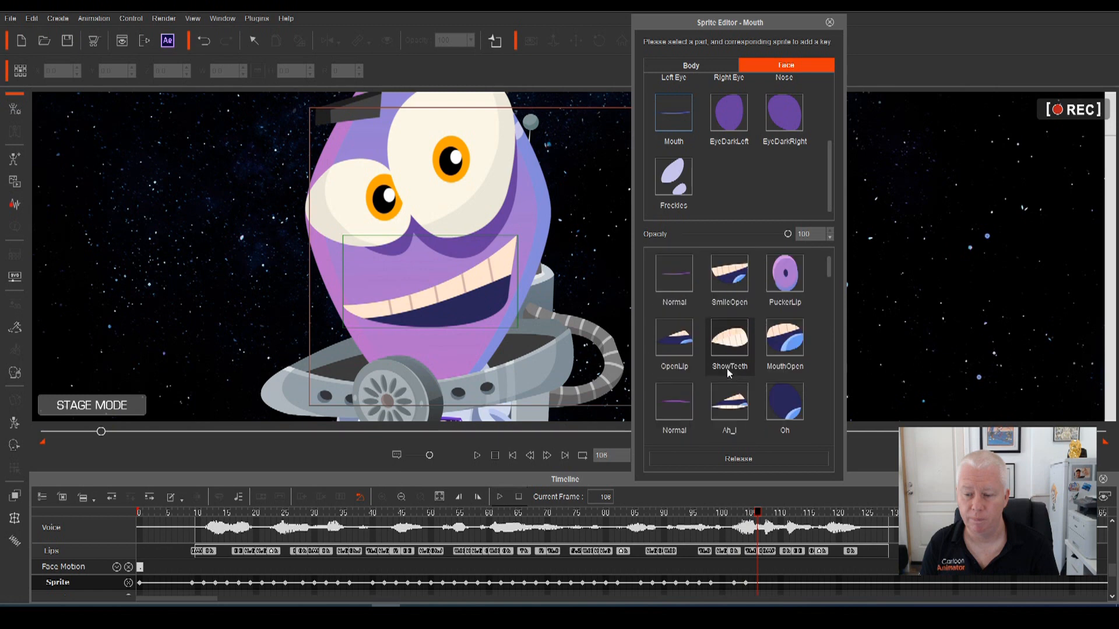
left_click(680, 284)
Step: Key the Ay mouth sprite at frame 108 and the Ee2 mouth sprite at frame 110
left_click_drag(758, 515, 764, 518)
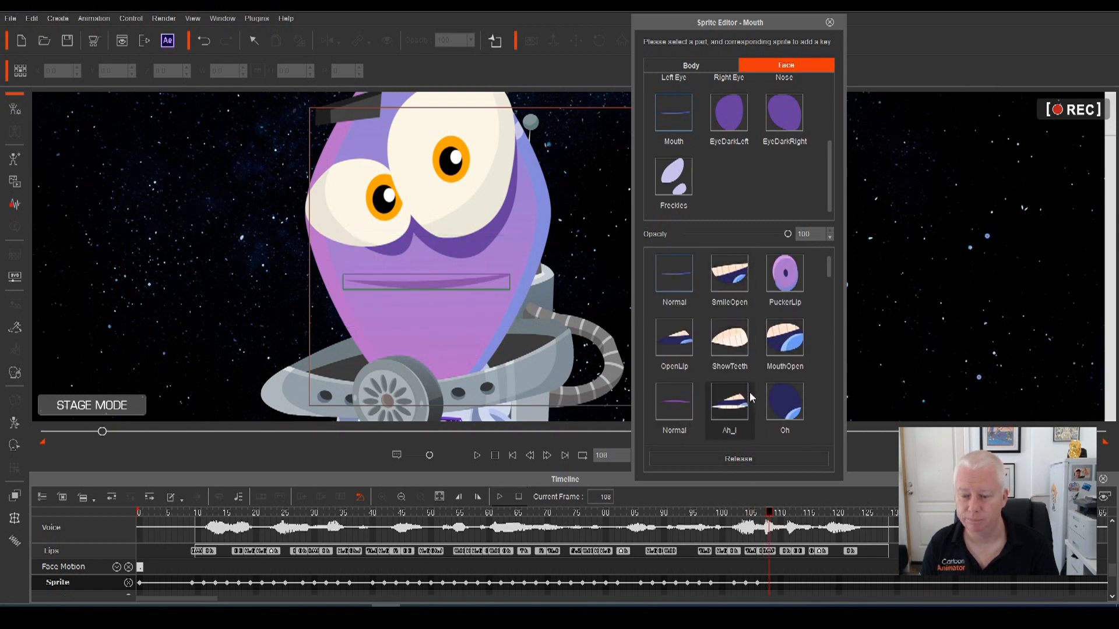
scroll(826, 269, "down", 5)
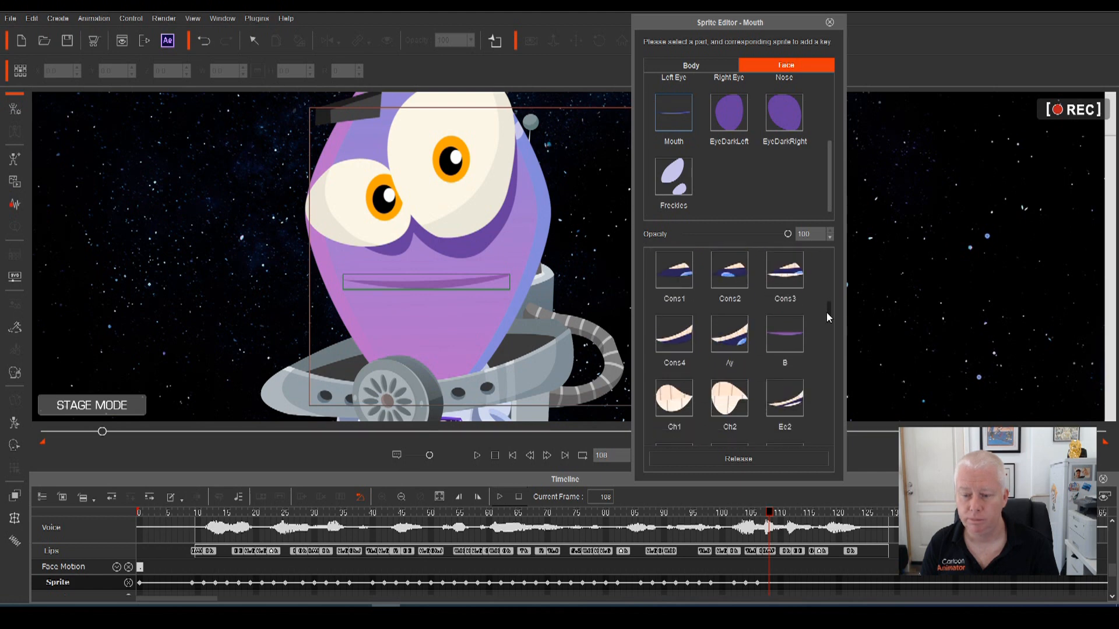
left_click(733, 346)
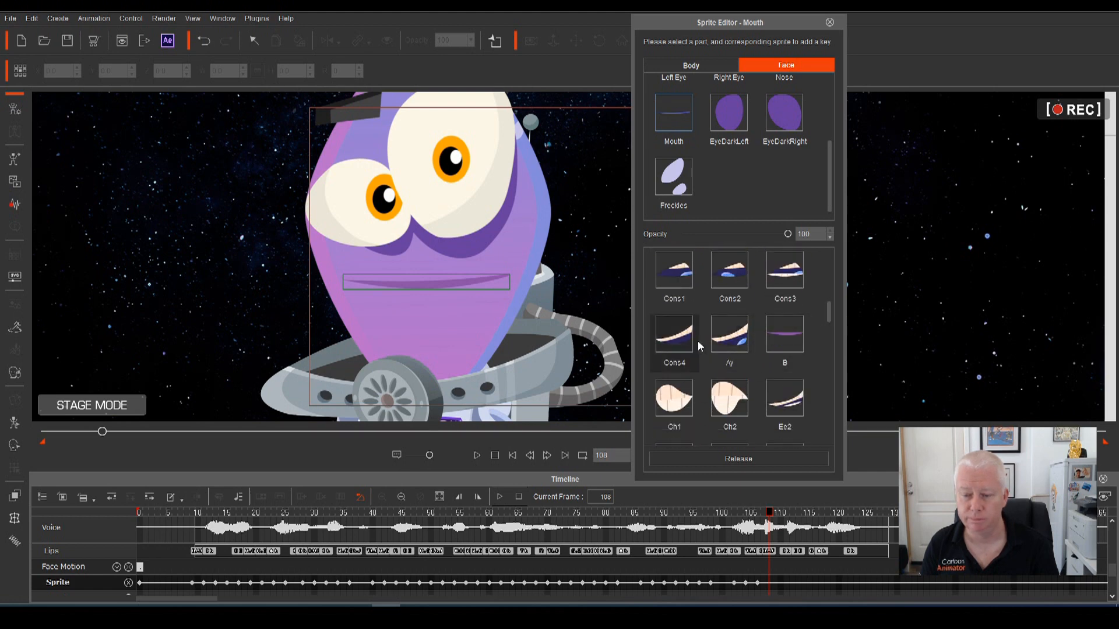
left_click_drag(770, 513, 793, 514)
left_click(782, 396)
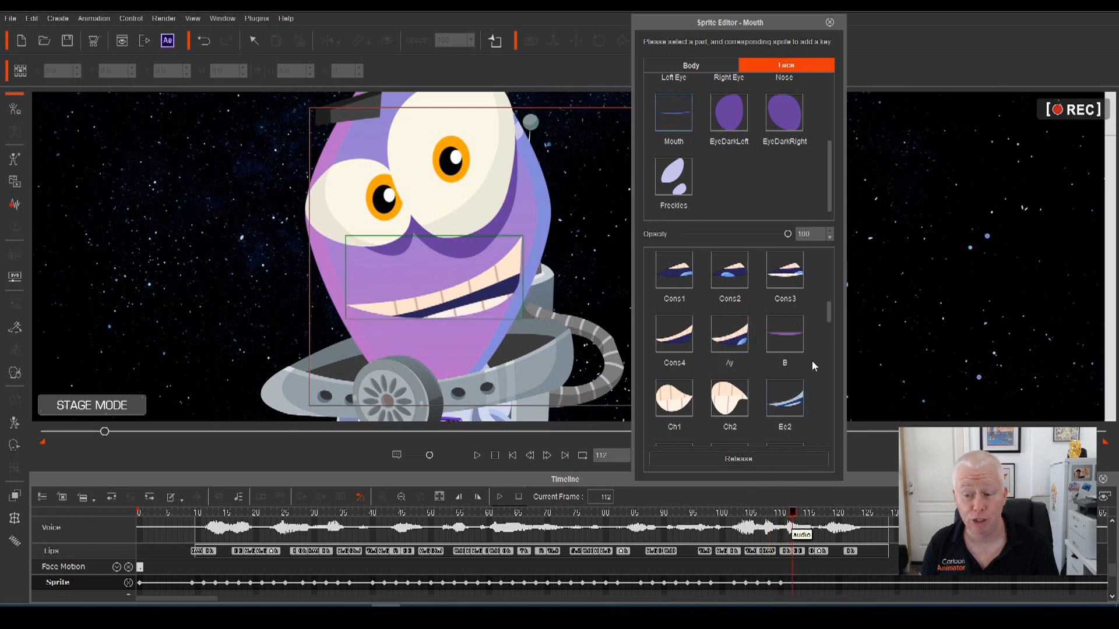
Step: Return to frame 110 and replace its mouth sprite with Murmur
left_click_drag(830, 312, 830, 343)
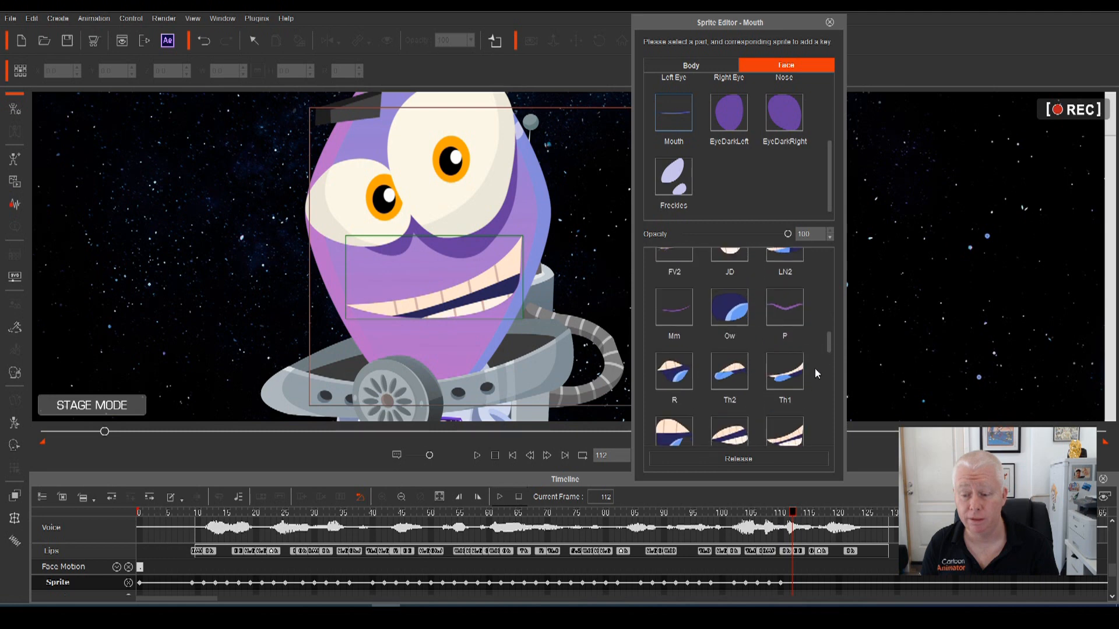
scroll(828, 341, "down", 1)
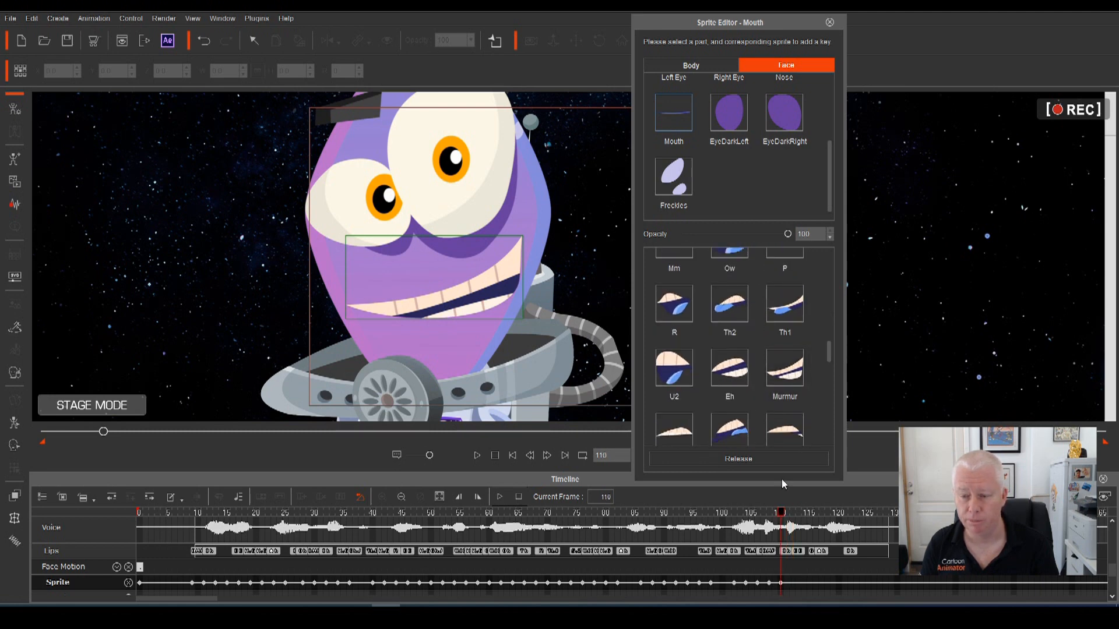
left_click(785, 378)
Step: Key the Ee2 mouth sprite at frame 112 and the Cheese3 mouth sprite at frame 114
left_click_drag(782, 512, 792, 513)
scroll(828, 350, "up", 1)
scroll(826, 338, "up", 3)
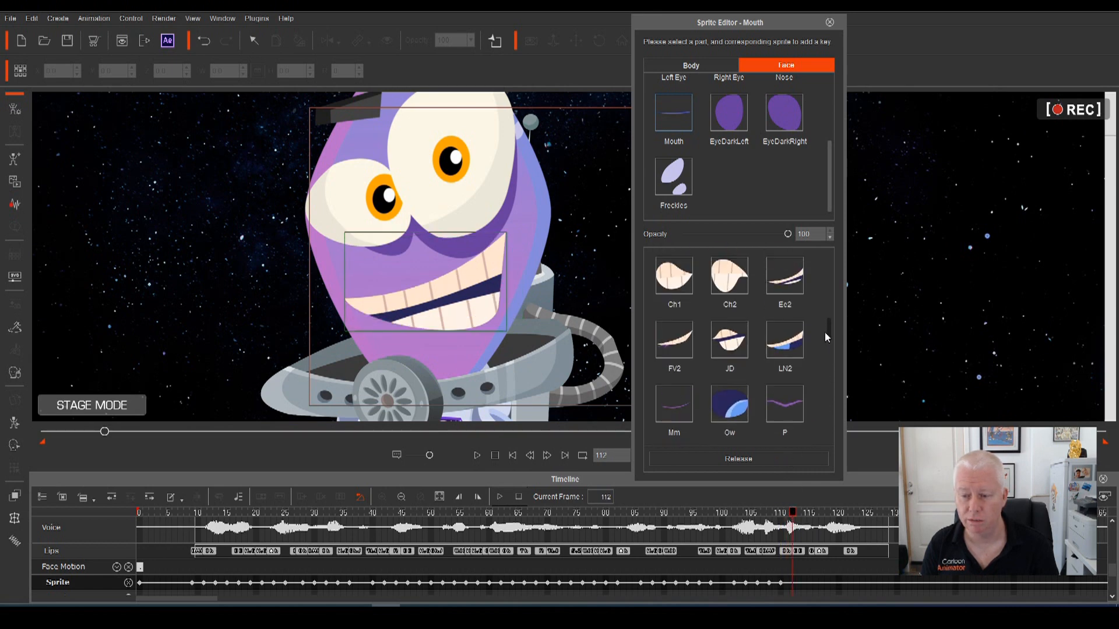
left_click(792, 342)
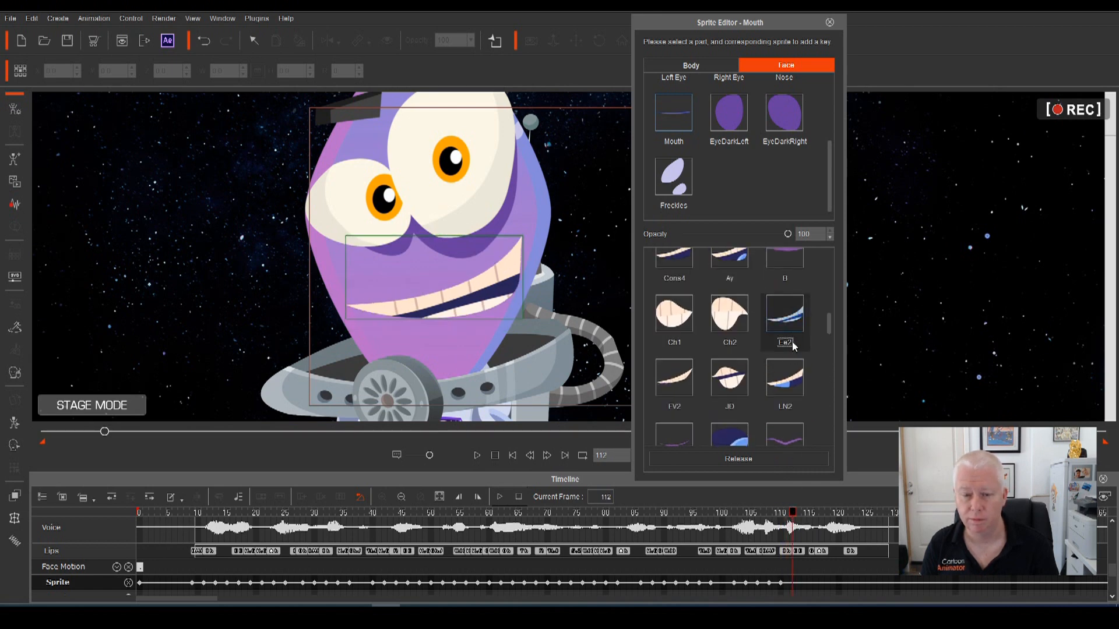
left_click(798, 514)
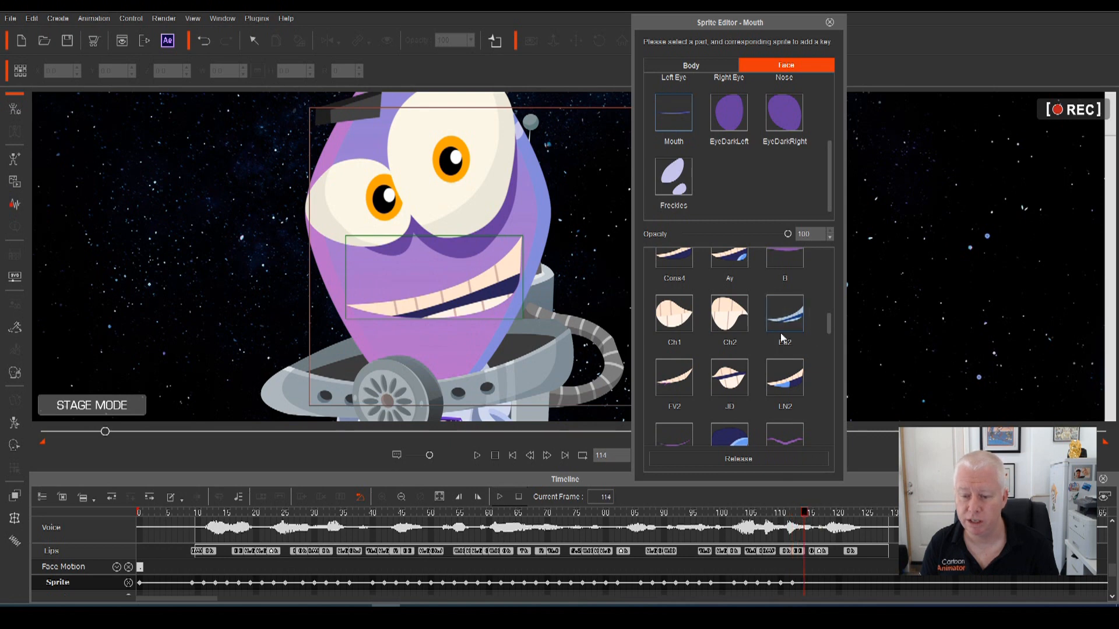
left_click_drag(824, 322, 830, 423)
left_click(785, 358)
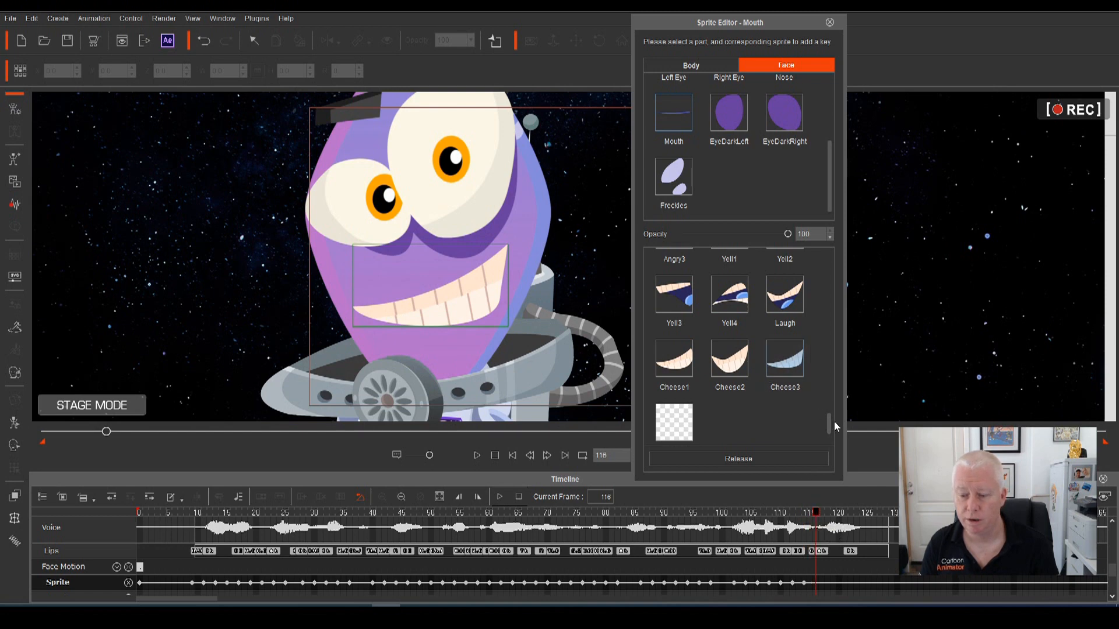
Step: Try the Laugh mouth sprite at frame 116 and play back the end of the voice clip
left_click_drag(830, 425, 830, 419)
left_click(785, 342)
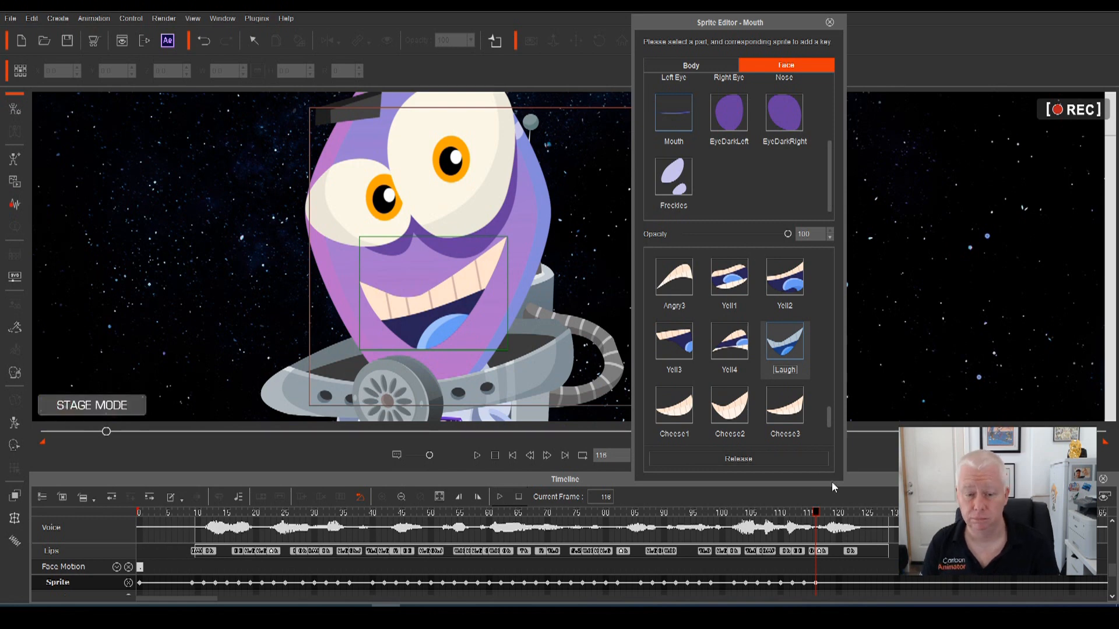
key("space")
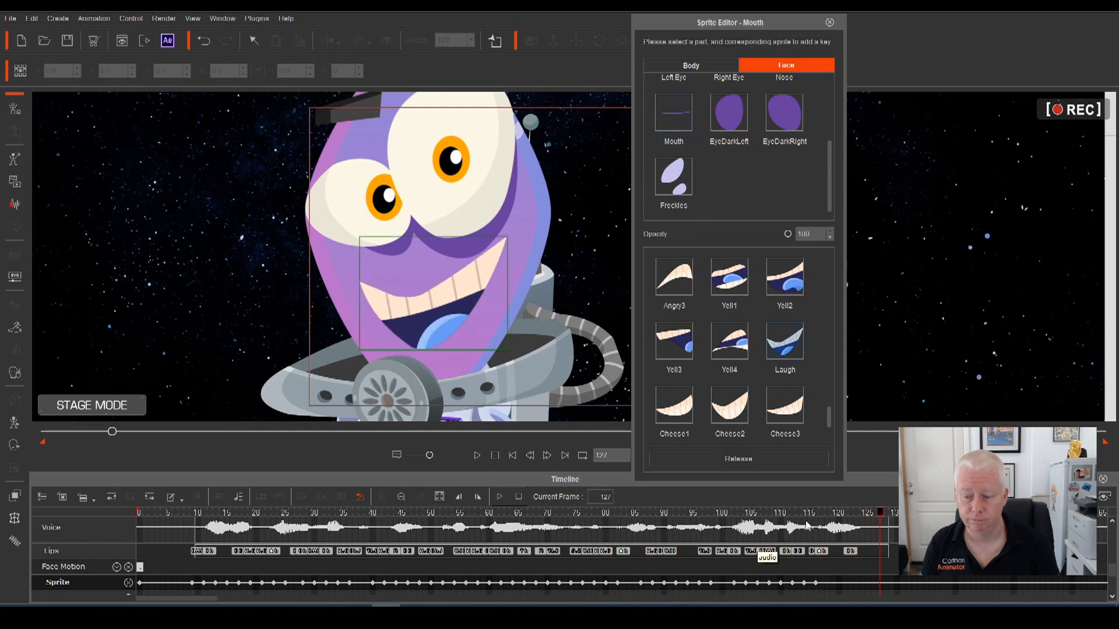
left_click_drag(879, 514, 816, 542)
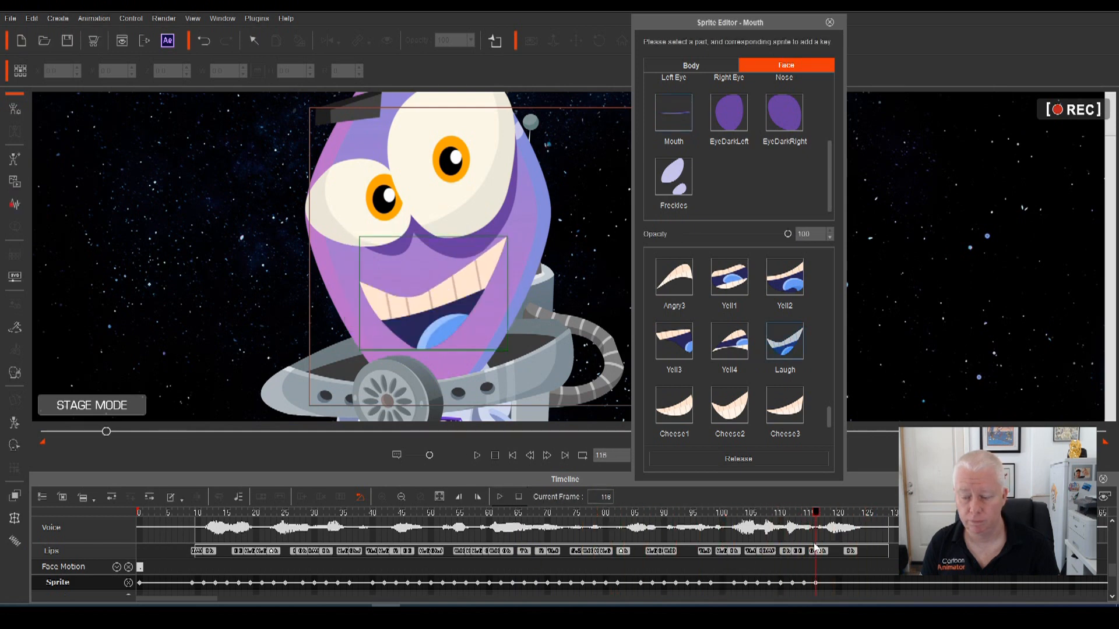
Step: At frame 116, try the SmileOpen and Ah_I mouth sprites and replace them with Ay
left_click_drag(830, 417, 835, 254)
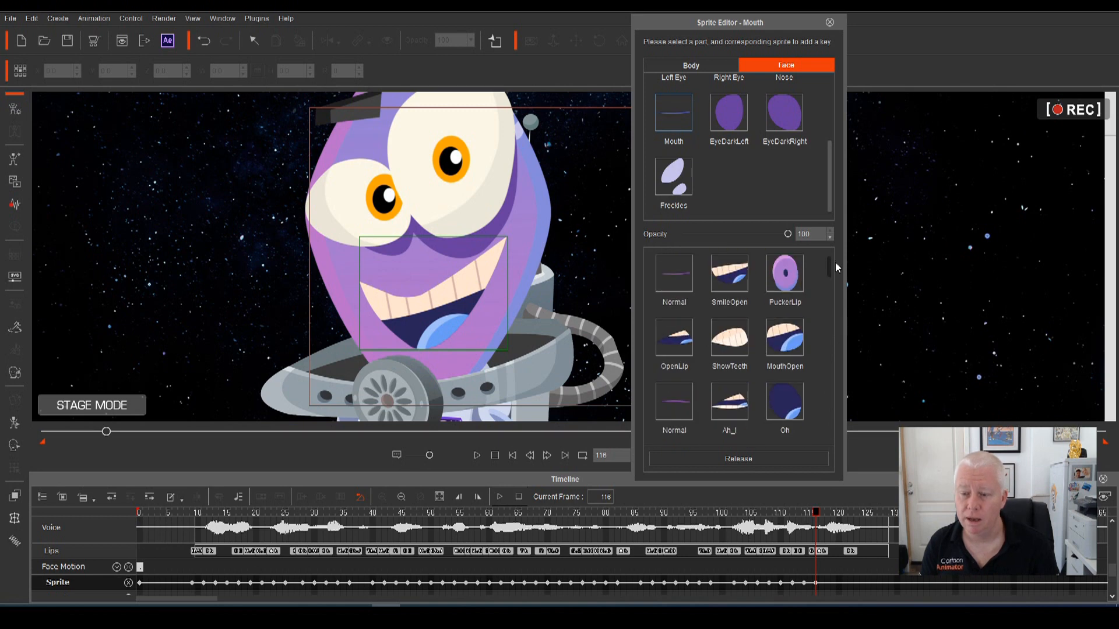
left_click(737, 291)
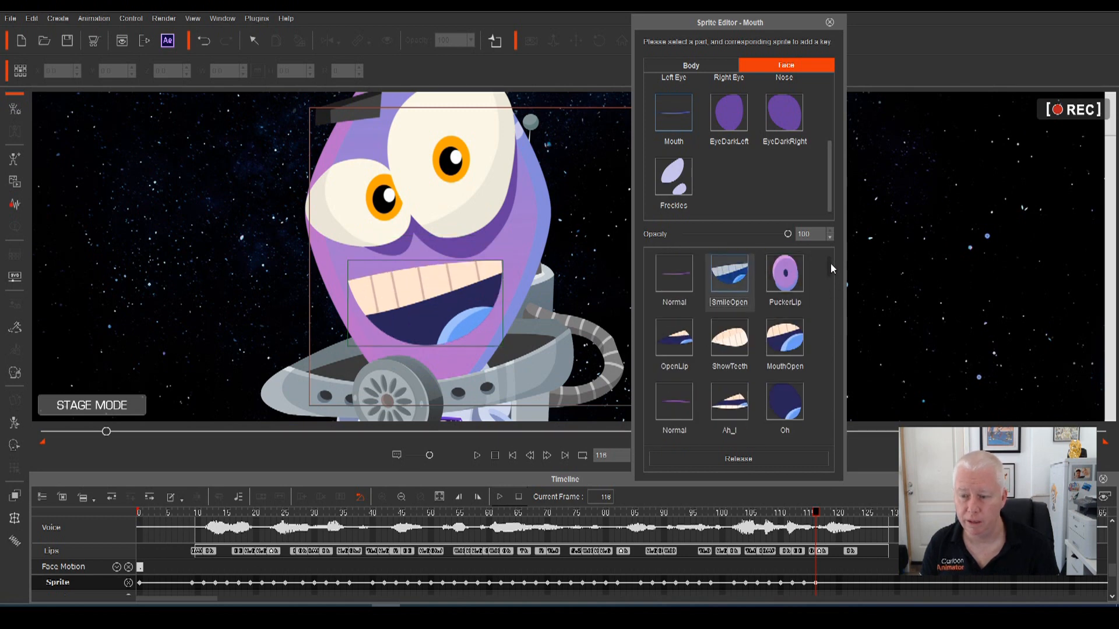
left_click_drag(831, 264, 827, 279)
left_click(706, 311)
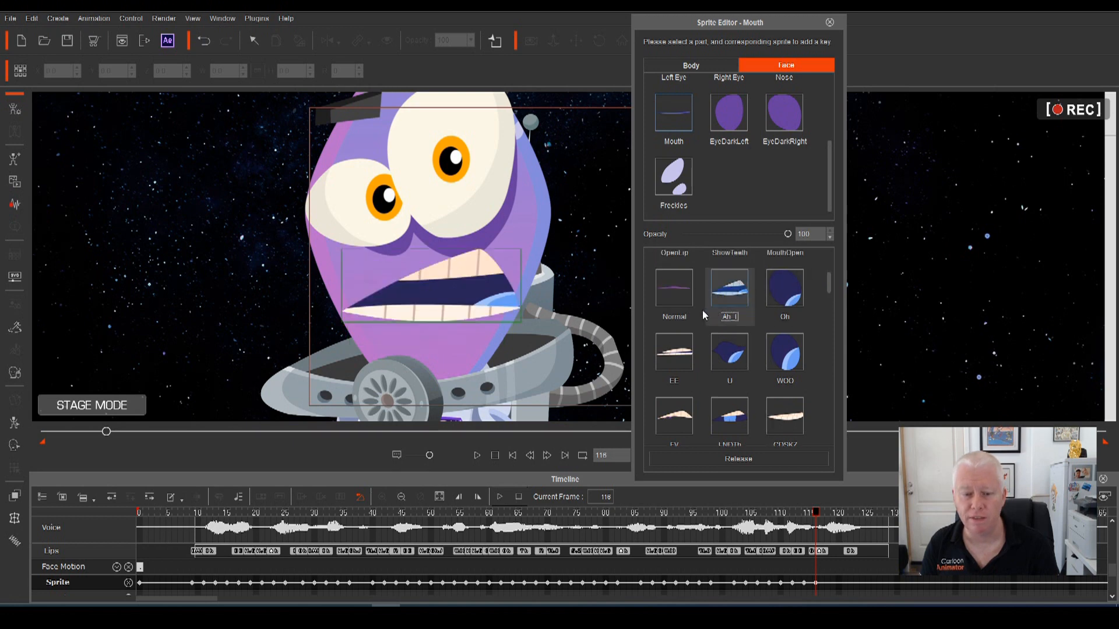
left_click_drag(827, 279, 831, 308)
left_click(735, 357)
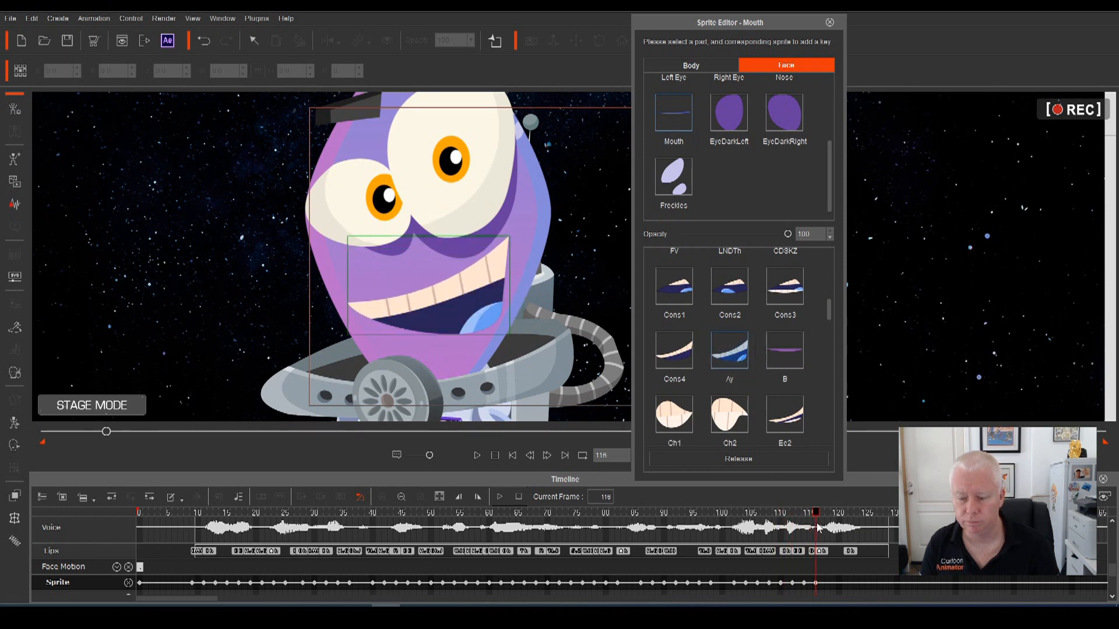
Step: Key the Ee2 mouth sprite at frame 118 and the Cheese3 mouth sprite at frame 120
left_click(830, 513)
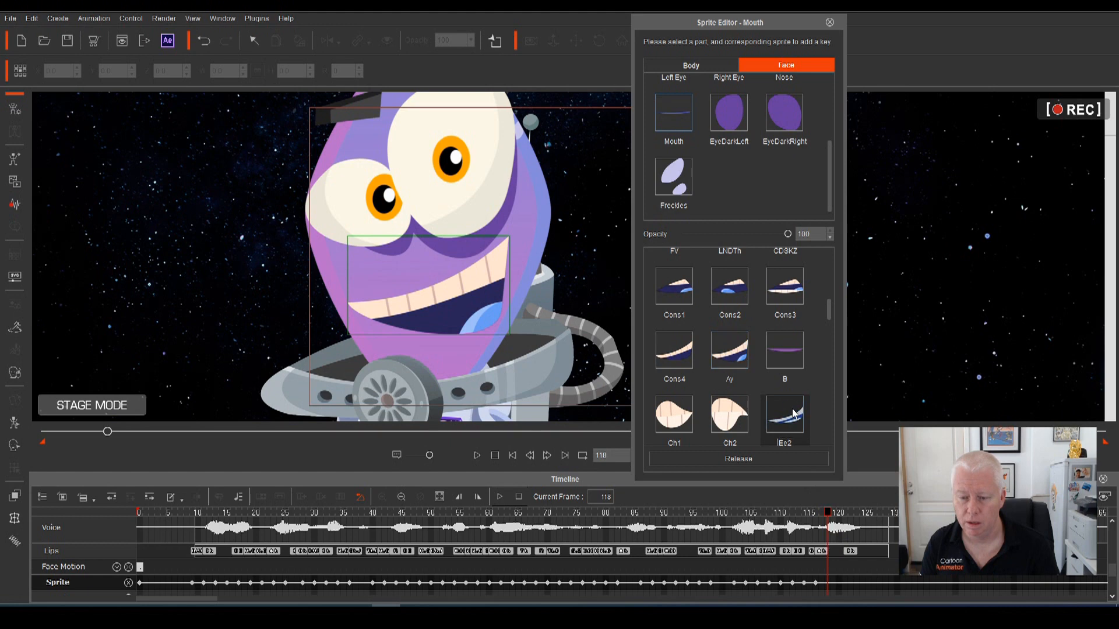
left_click(838, 513)
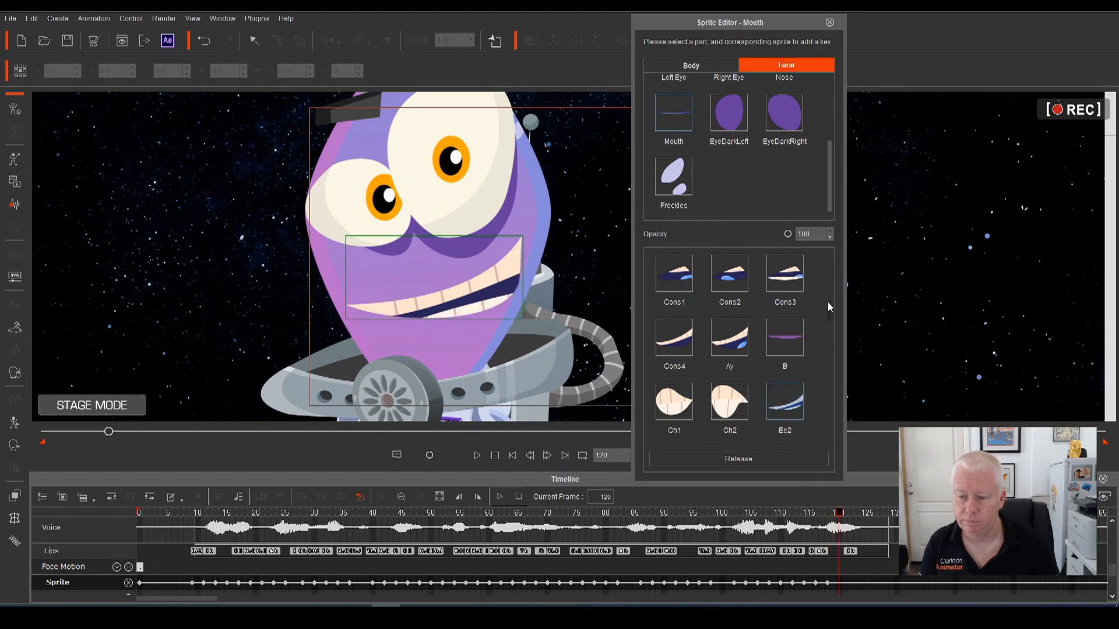
scroll(827, 309, "down", 2)
left_click_drag(831, 321, 832, 333)
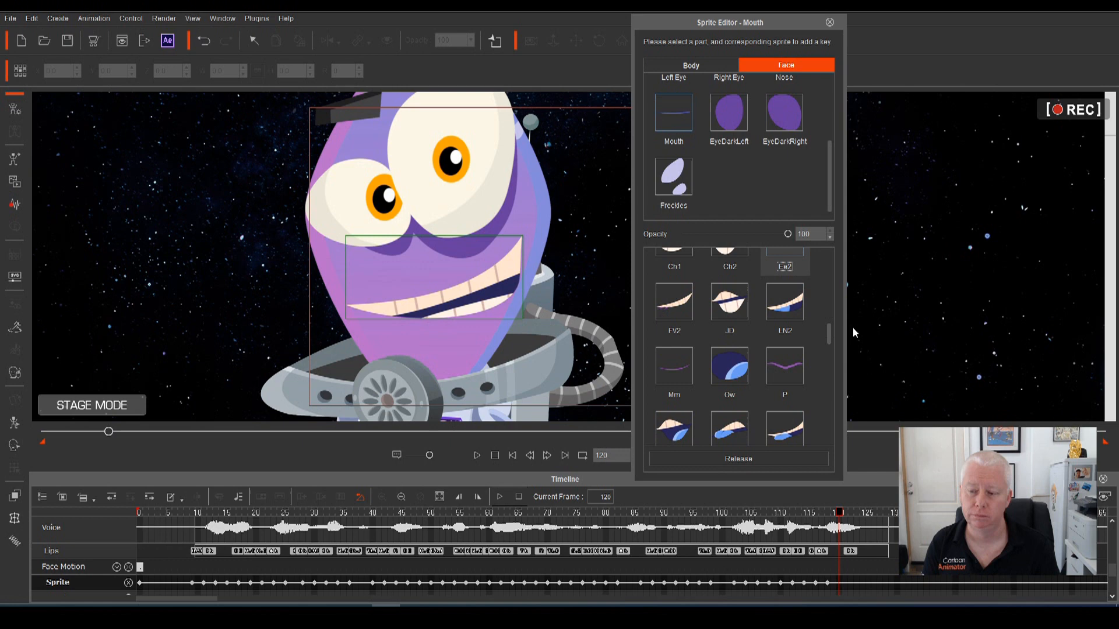
left_click_drag(831, 342, 846, 422)
left_click(785, 399)
Step: Key the CDSKZ mouth sprite at frame 122 and finish with the closed Grin mouth at frame 124
left_click_drag(837, 513, 843, 522)
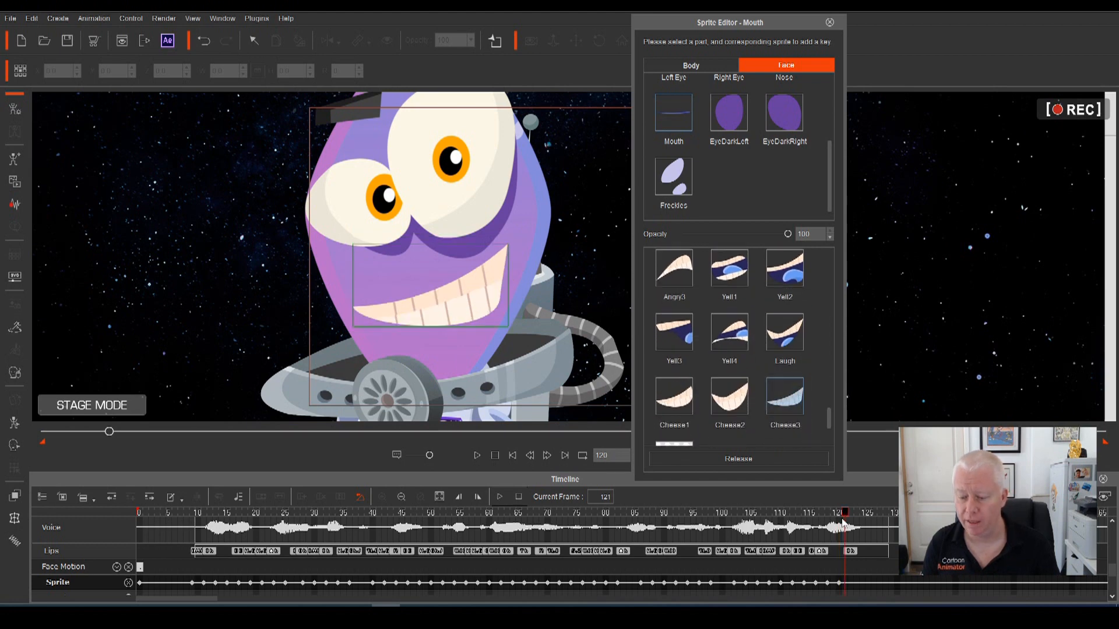
left_click_drag(830, 423, 819, 297)
left_click(785, 327)
left_click(855, 516)
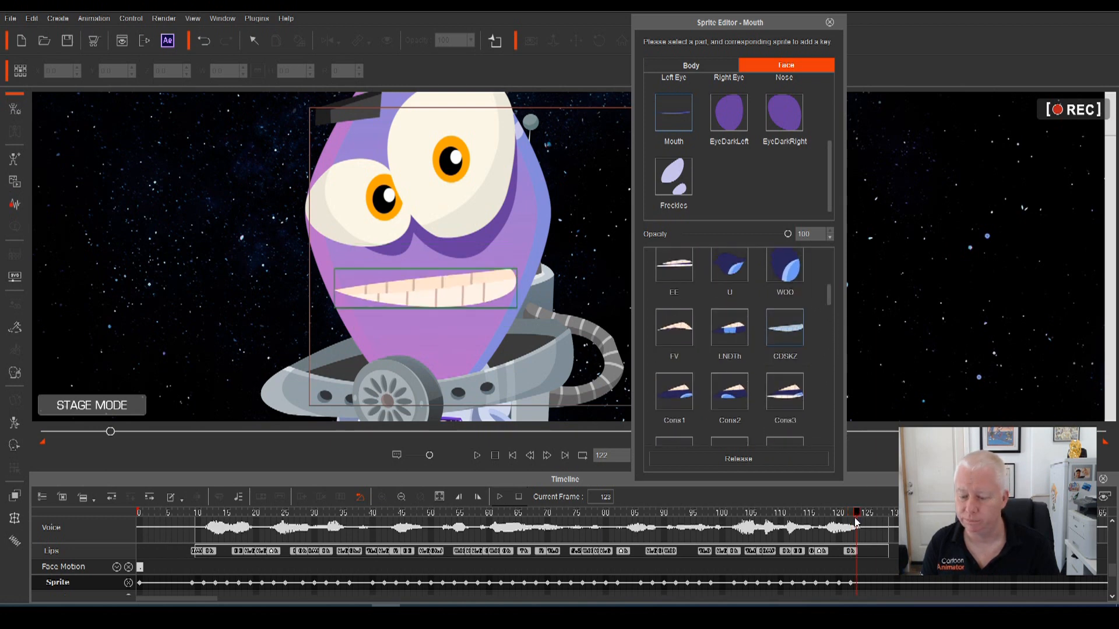
left_click_drag(830, 289, 824, 383)
left_click(786, 303)
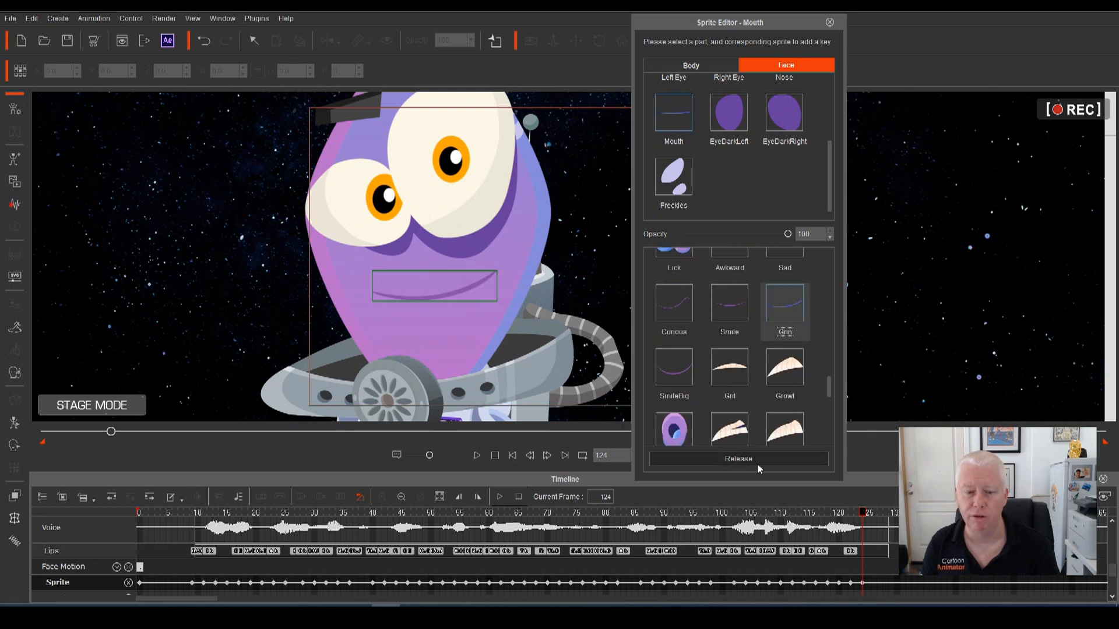
Step: Replace the closing mouth at frame 124 with the Smile sprite and play the whole clip from the start
left_click(719, 319)
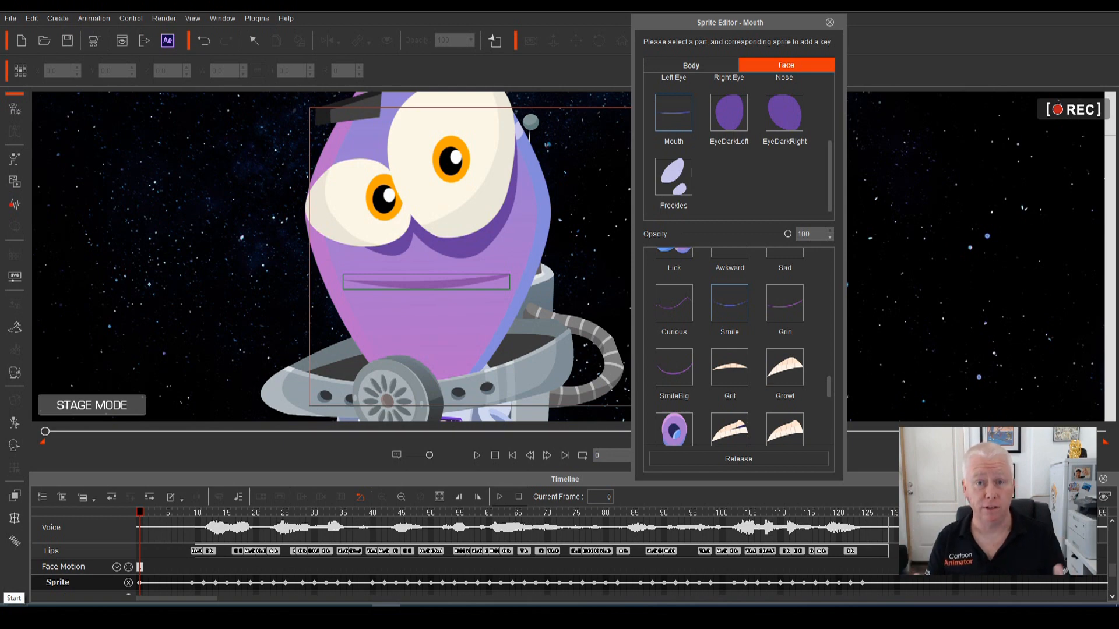
key("space")
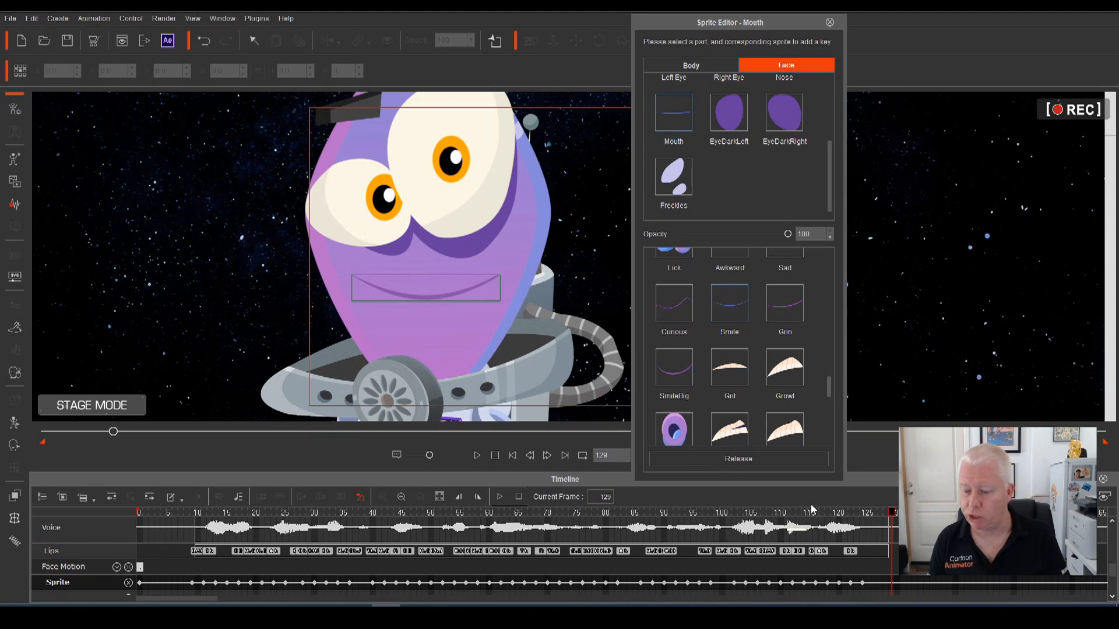
Step: Set a starting mouth deform key at frame 82 on the Mouth_D track, using the Face Key Editor's Deform mode
left_click(618, 512)
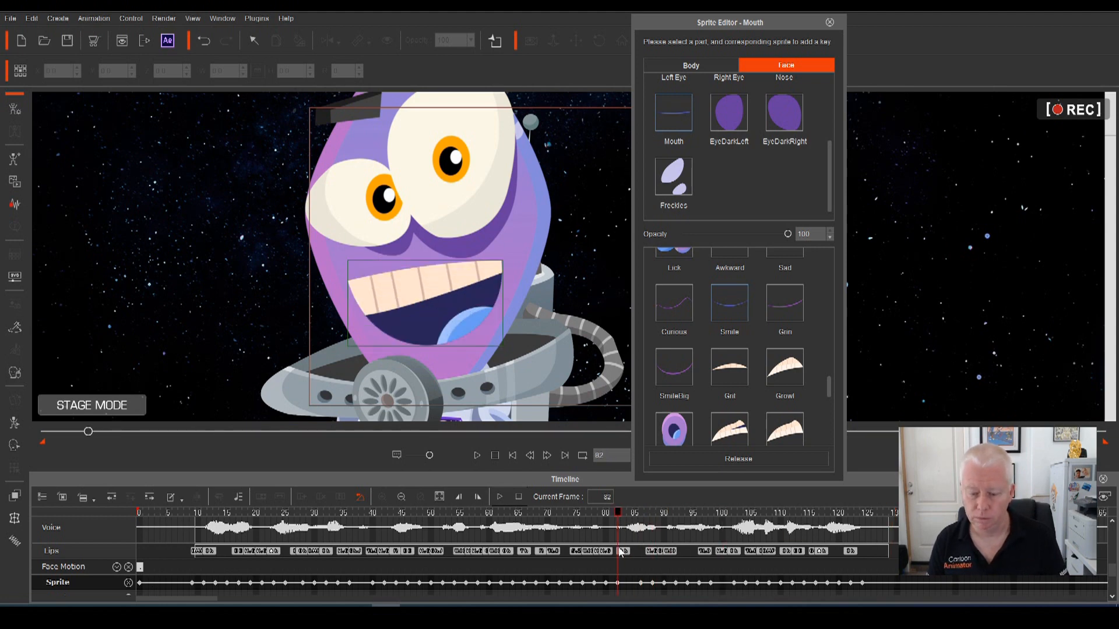
scroll(620, 547, "down", 2)
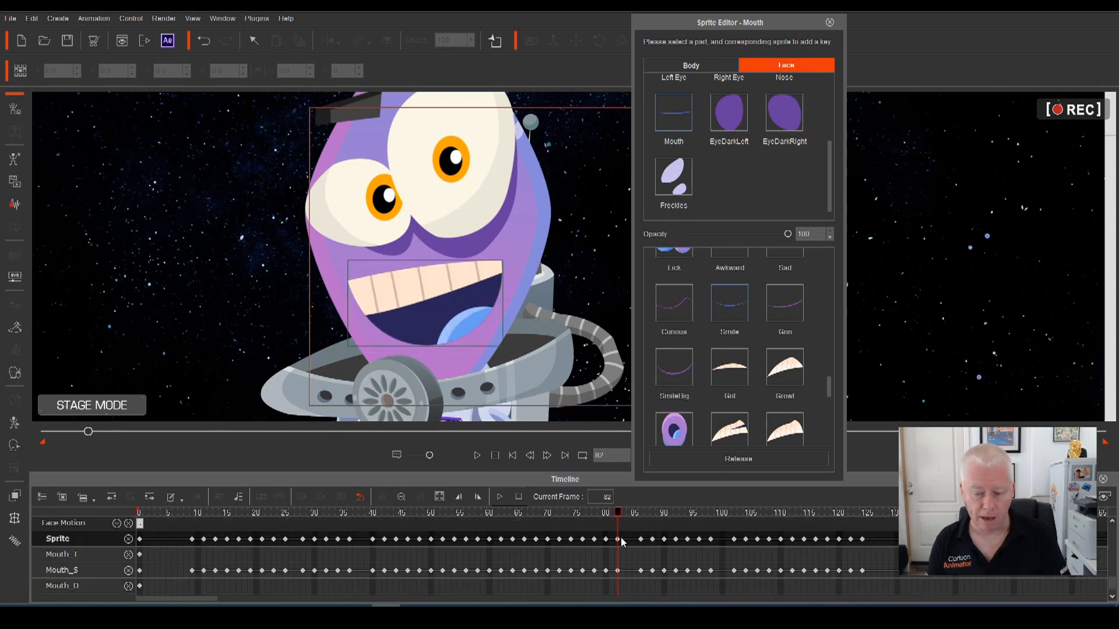
left_click(74, 587)
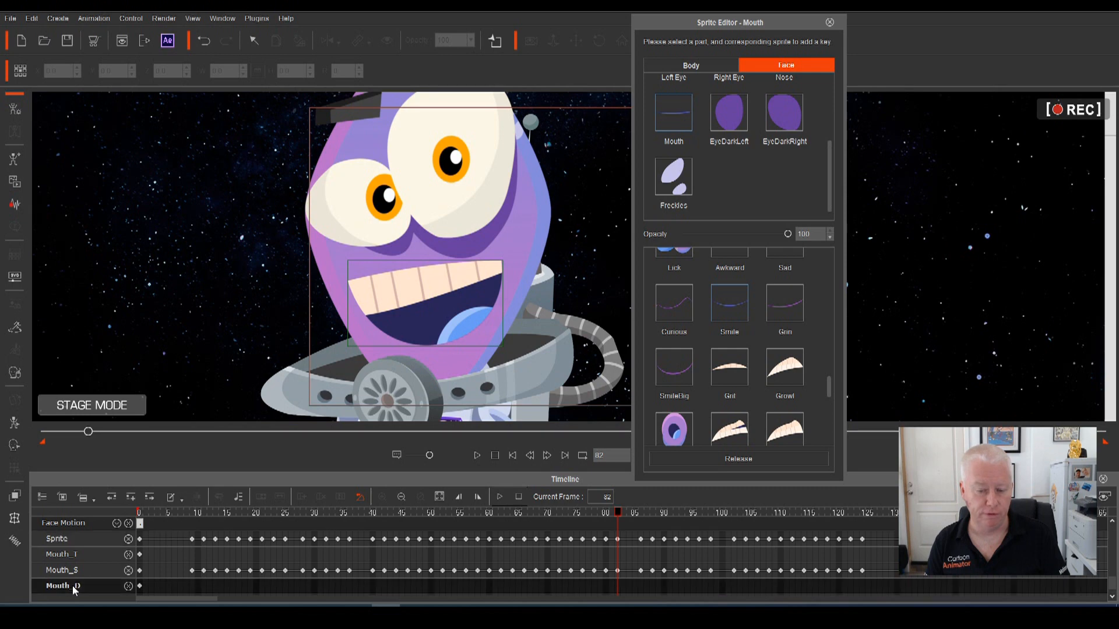
left_click(13, 448)
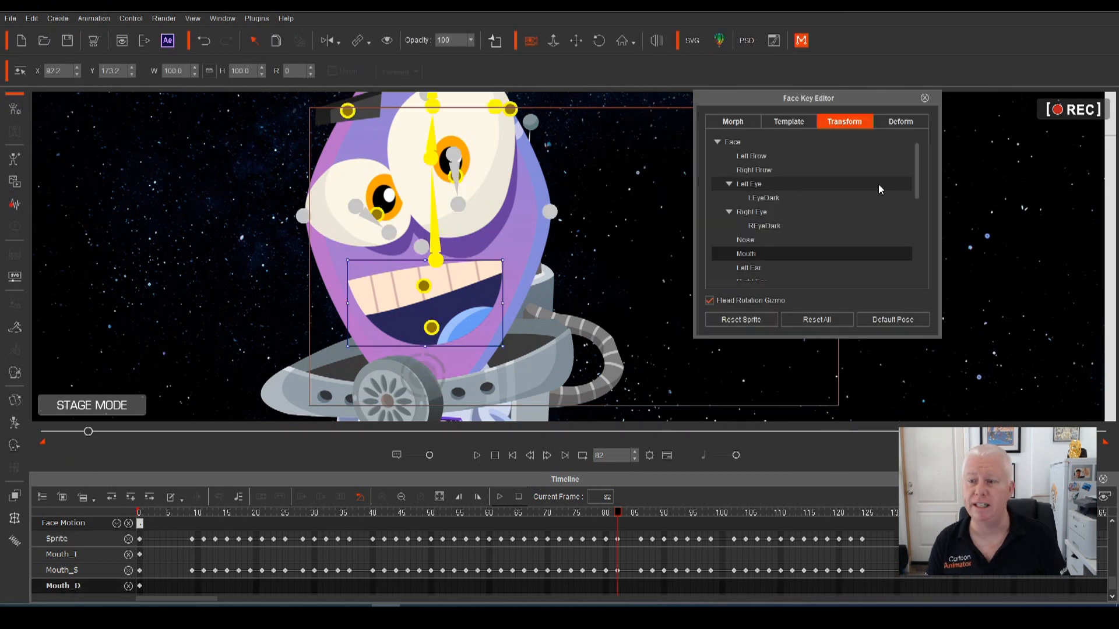
left_click(909, 121)
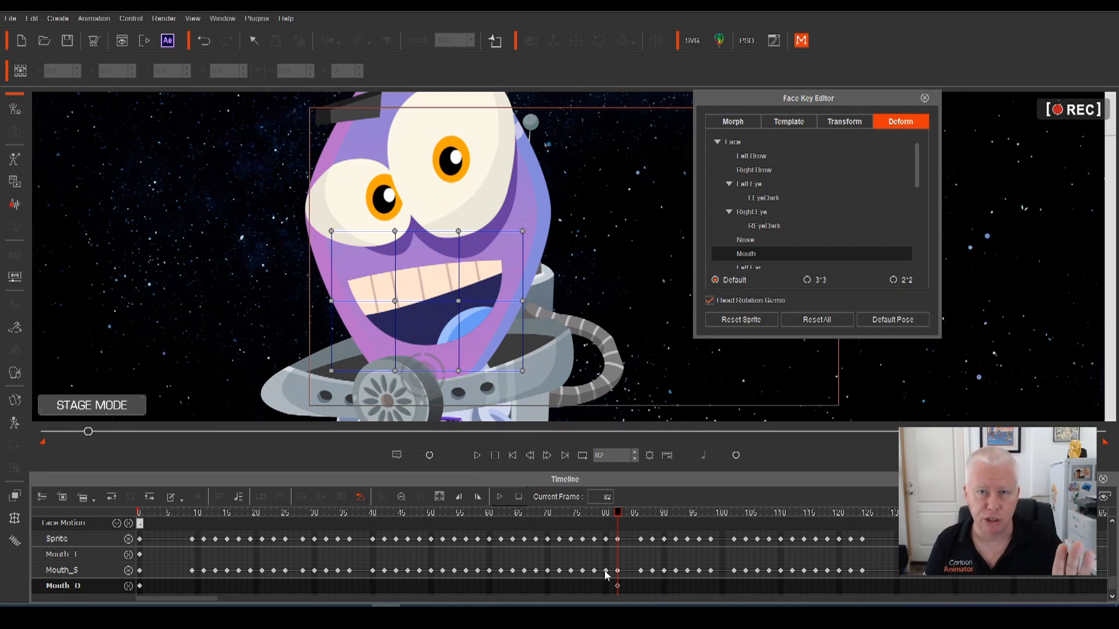
Step: At frame 85, shrink the mouth by pulling the four corners of a 3*3 deform grid inward
left_click_drag(620, 516, 636, 541)
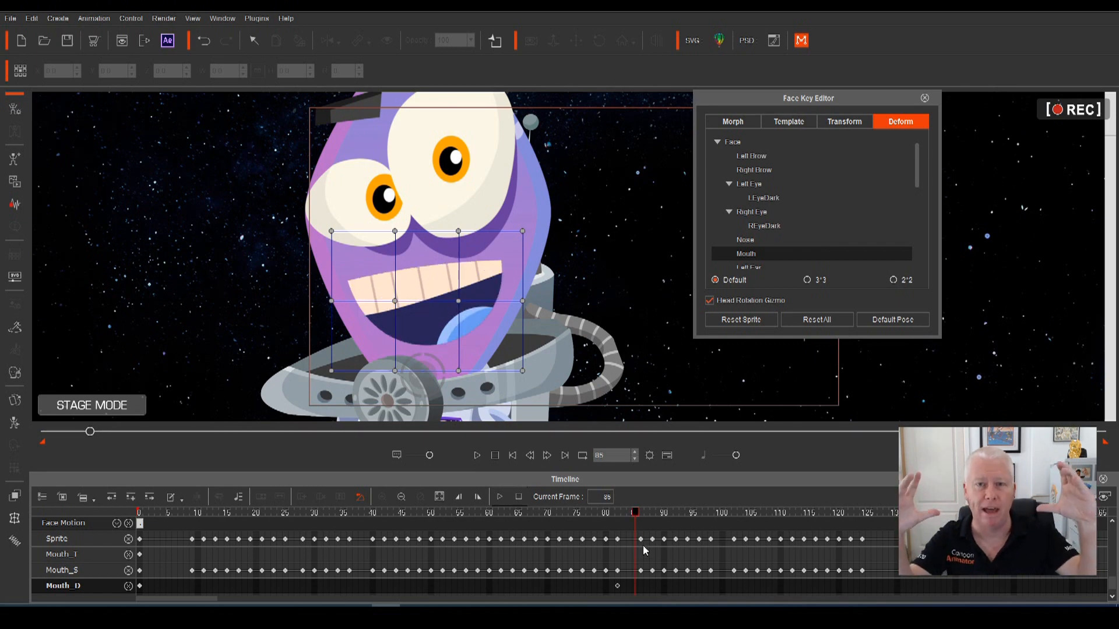
mouse_move(635, 513)
left_mouse_down()
mouse_move(620, 511)
mouse_move(631, 514)
left_mouse_up()
left_click(634, 515)
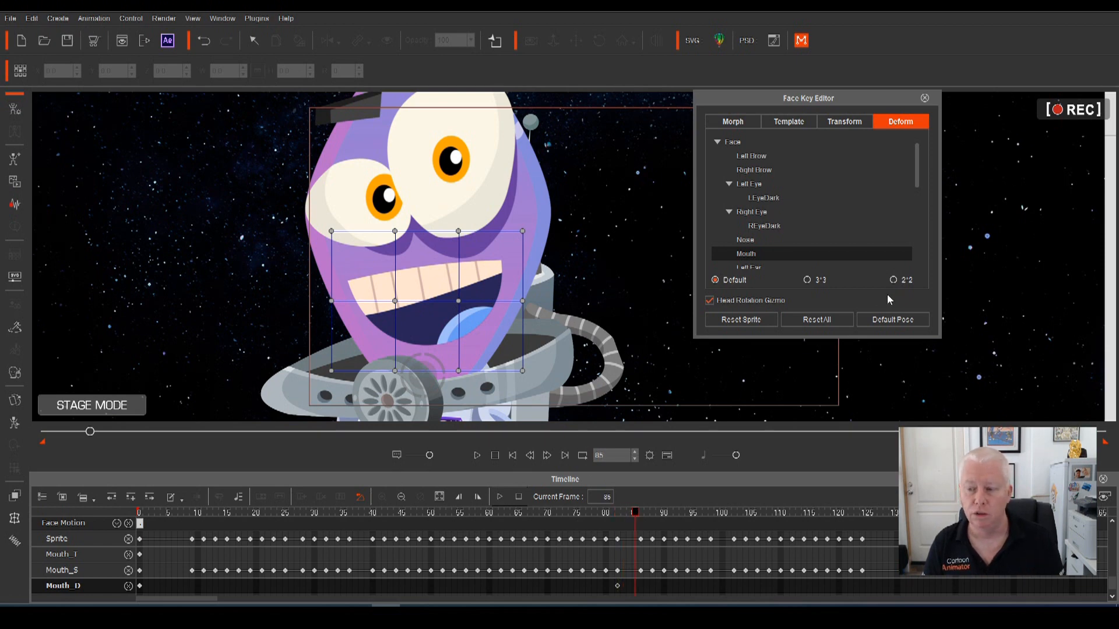
left_click(893, 279)
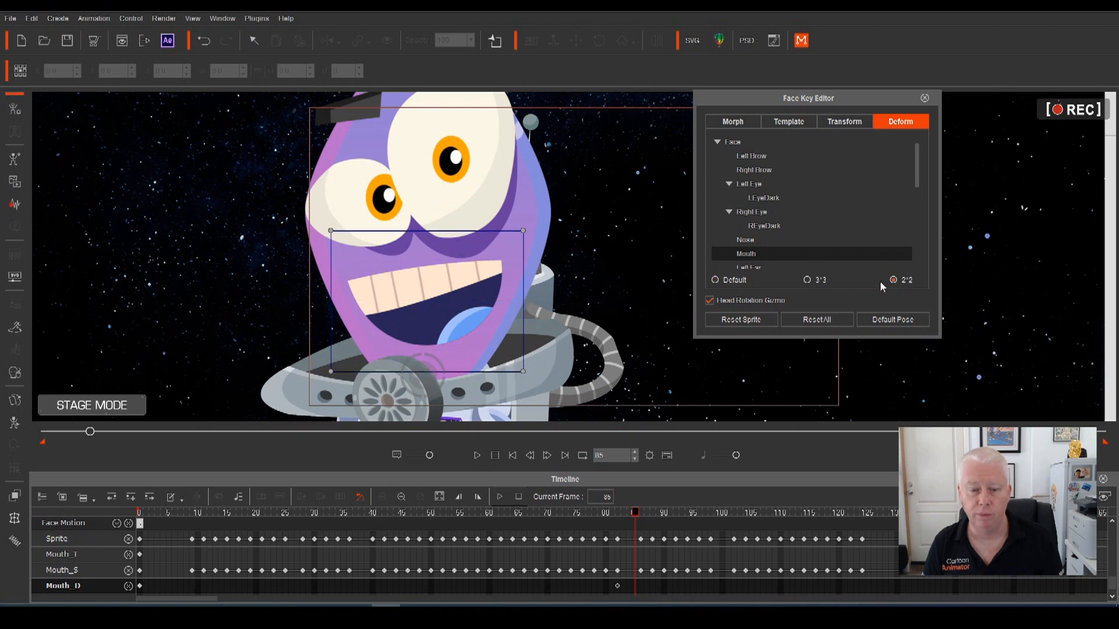
left_click(806, 280)
left_click_drag(522, 232, 507, 257)
left_click_drag(335, 241, 365, 249)
left_click_drag(329, 373, 349, 363)
left_click_drag(525, 374, 501, 357)
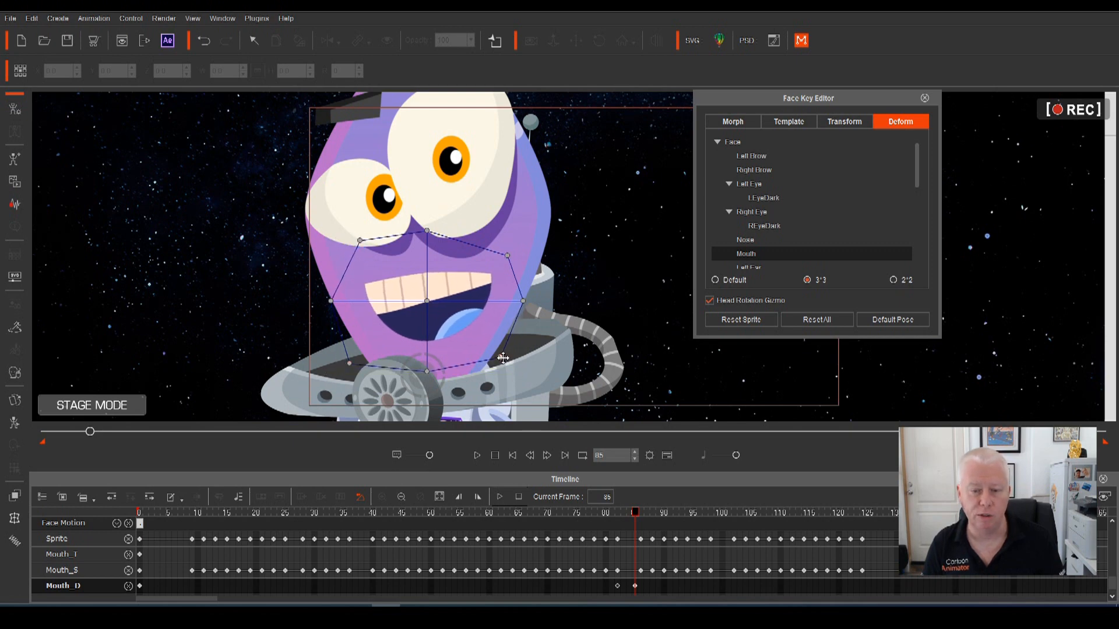
Step: Reset the mouth sprite's deformation at frame 86 and compare the mouth between frames 85 and 86
left_click(639, 517)
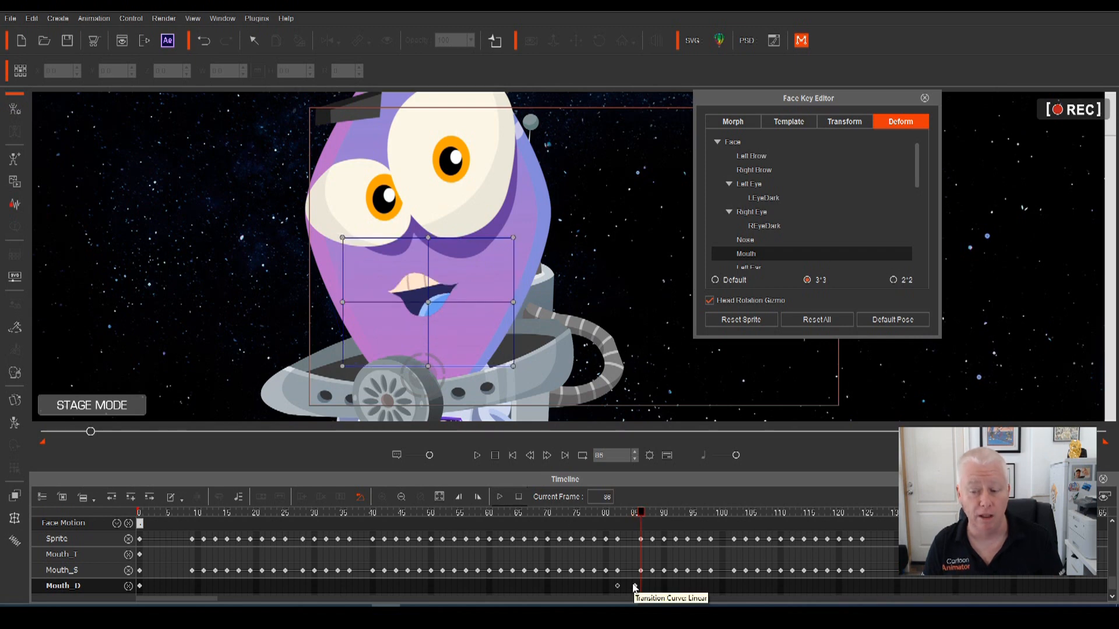
left_click(743, 319)
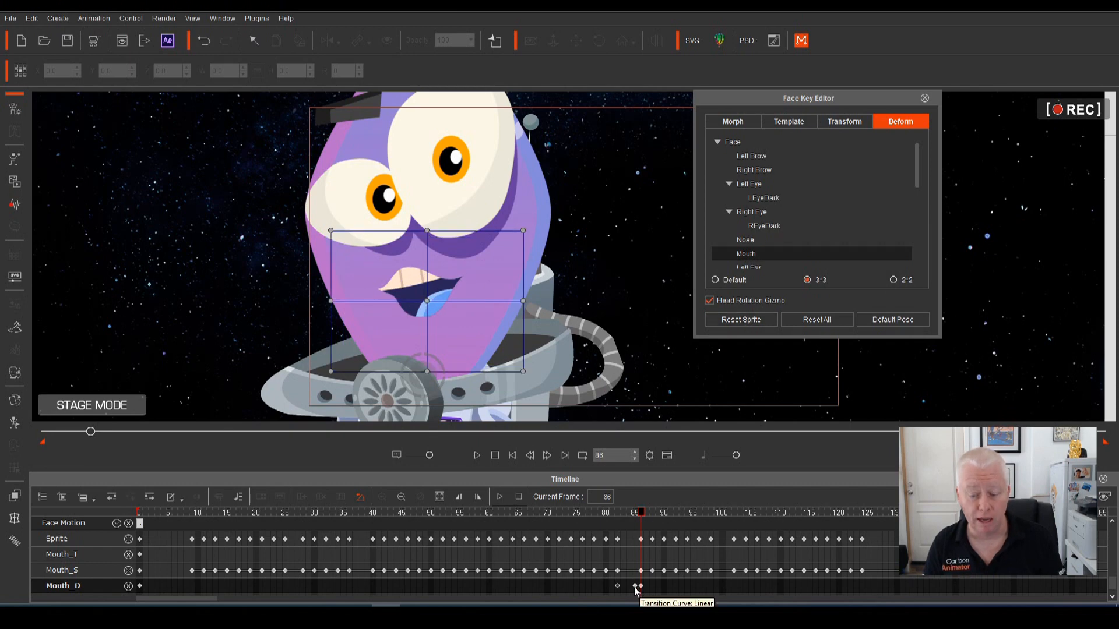
left_click_drag(641, 517, 642, 549)
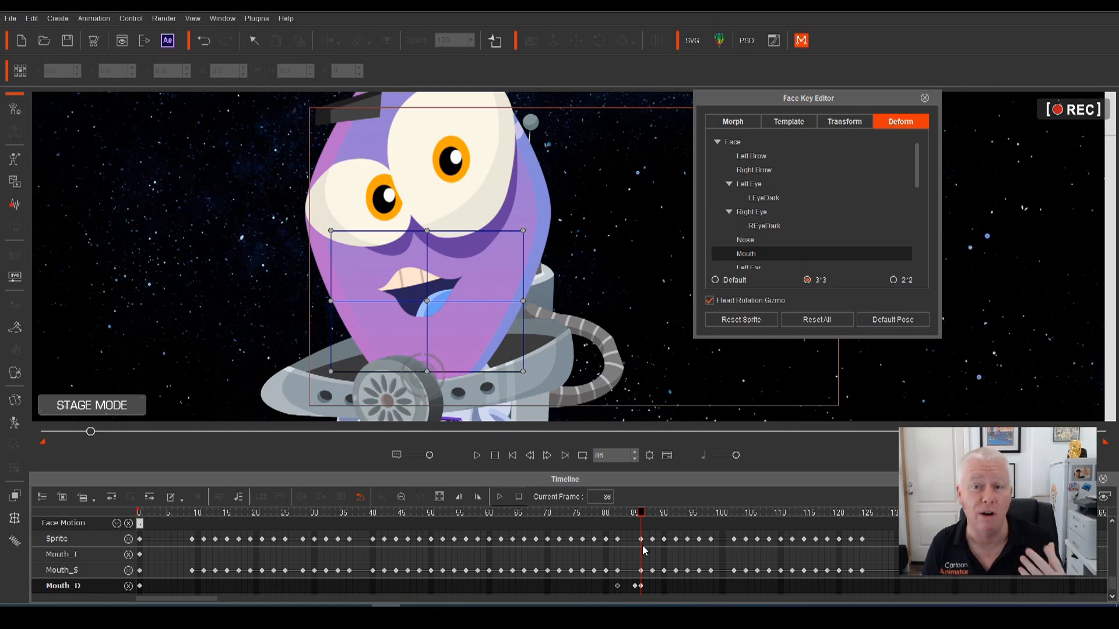
left_click(635, 514)
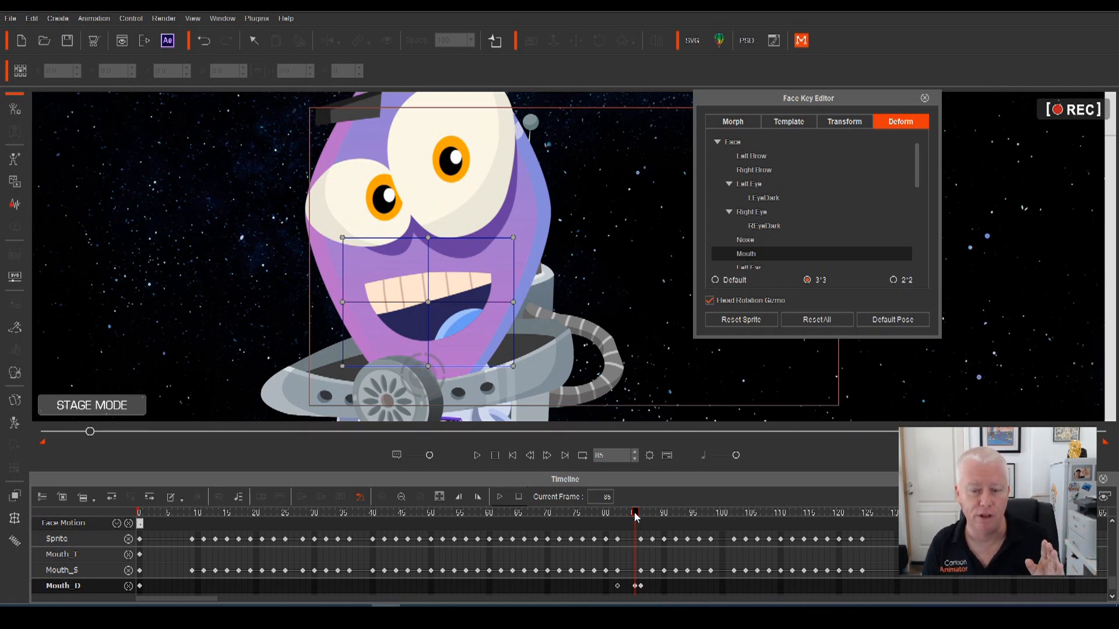
left_click(641, 514)
left_click(635, 516)
left_click(641, 515)
left_click(636, 517)
left_click(641, 515)
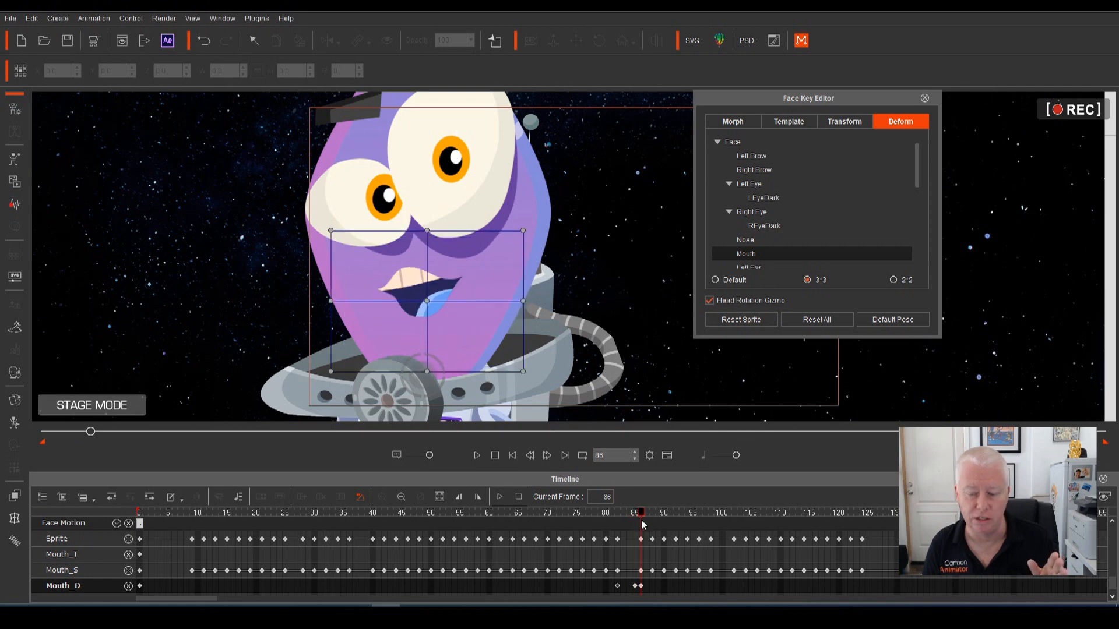
Step: At frame 86, enlarge the mouth by stretching the corners of a 2*2 deform grid outward
left_click(893, 280)
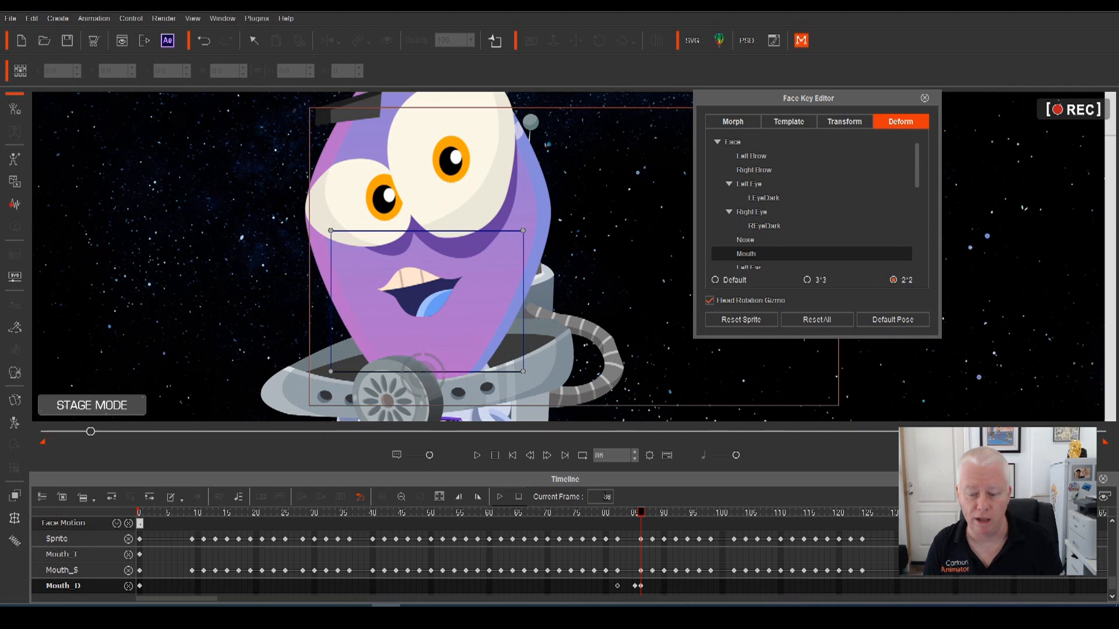
left_click_drag(642, 517, 641, 516)
left_click_drag(280, 198, 382, 442)
left_click_drag(331, 371, 324, 371)
left_click_drag(526, 370, 565, 390)
left_click_drag(641, 518, 641, 518)
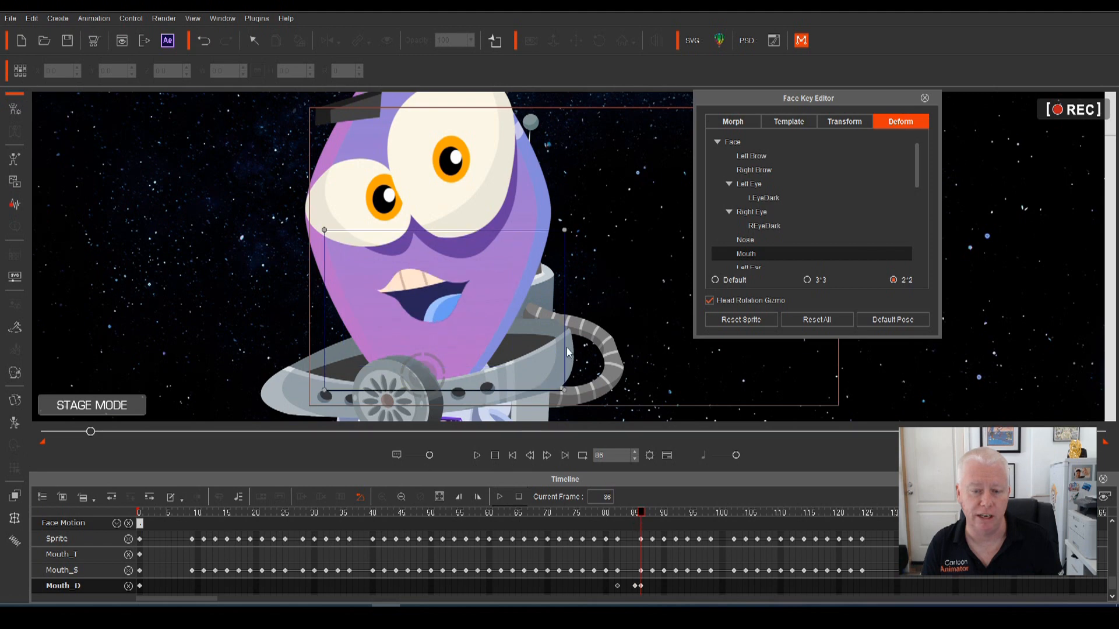
left_click_drag(570, 233, 579, 208)
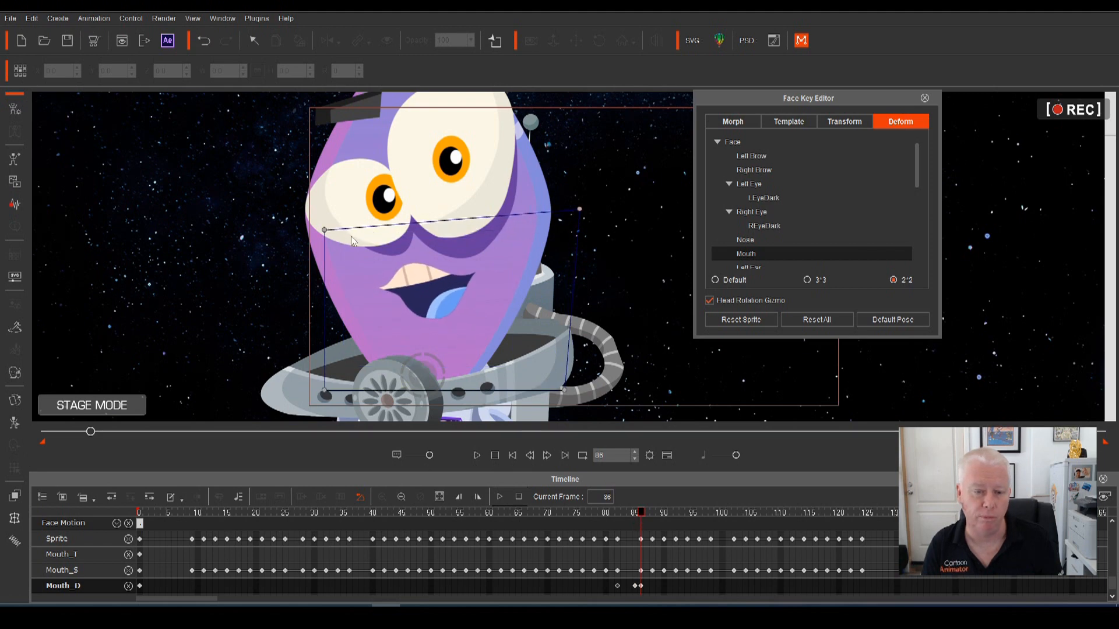
left_click_drag(324, 230, 305, 250)
Step: Reset the mouth sprite's deformation at frame 89 and play back the voice clip through the deformed frames
left_click_drag(644, 519, 653, 518)
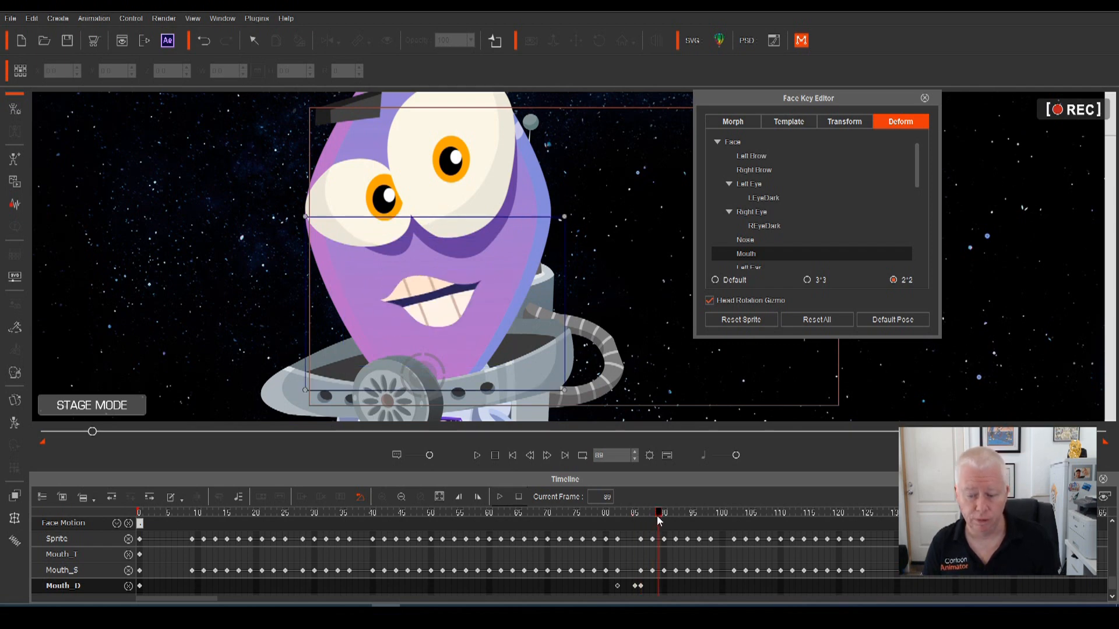
left_click(731, 322)
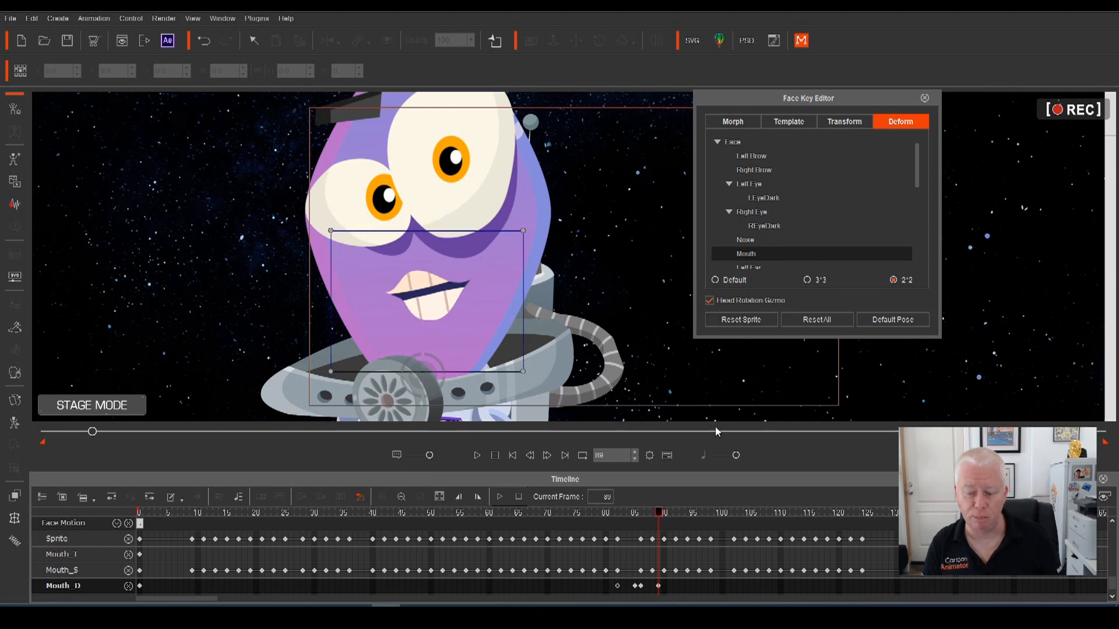
left_click_drag(659, 515, 483, 528)
key("space")
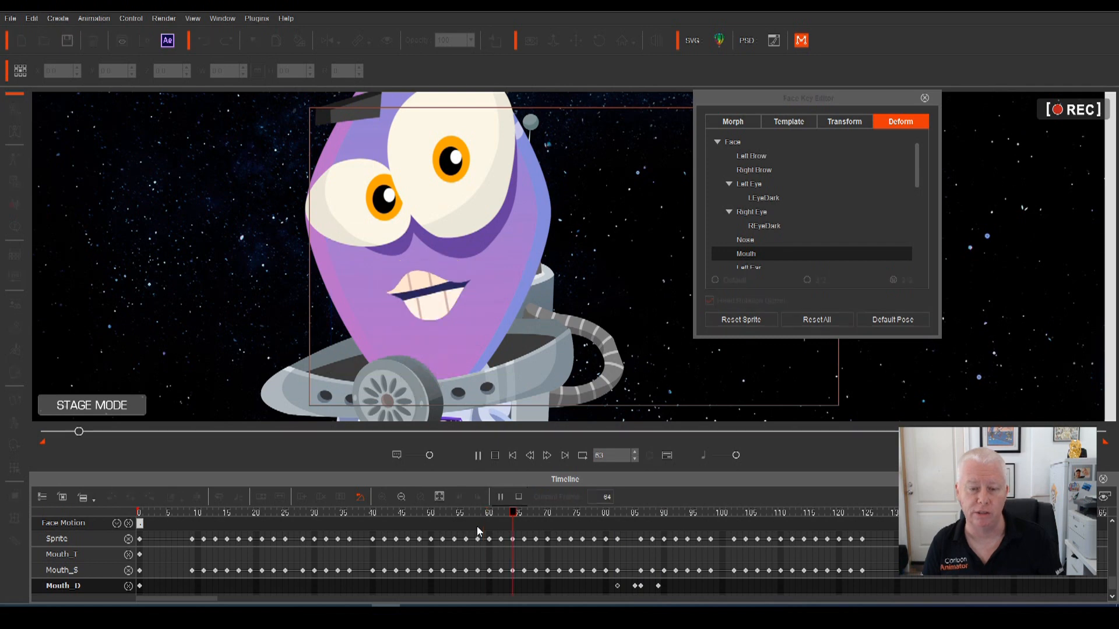
key("space")
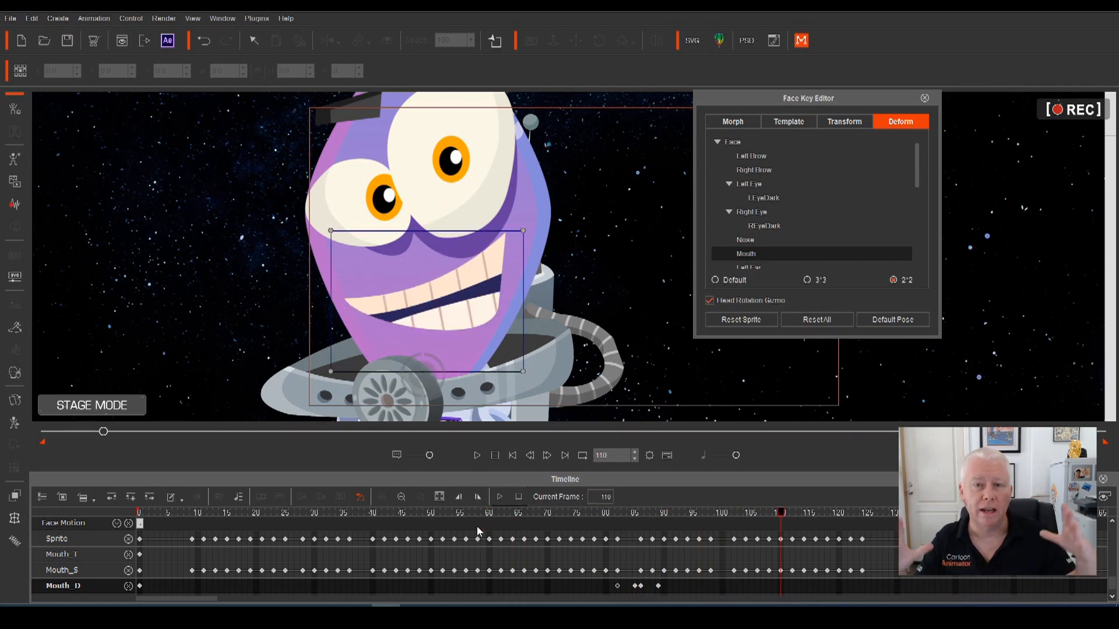
Step: Replay the clip from about frame 79 and check the mouth shapes at frames 85 and 86
left_click_drag(780, 513, 604, 513)
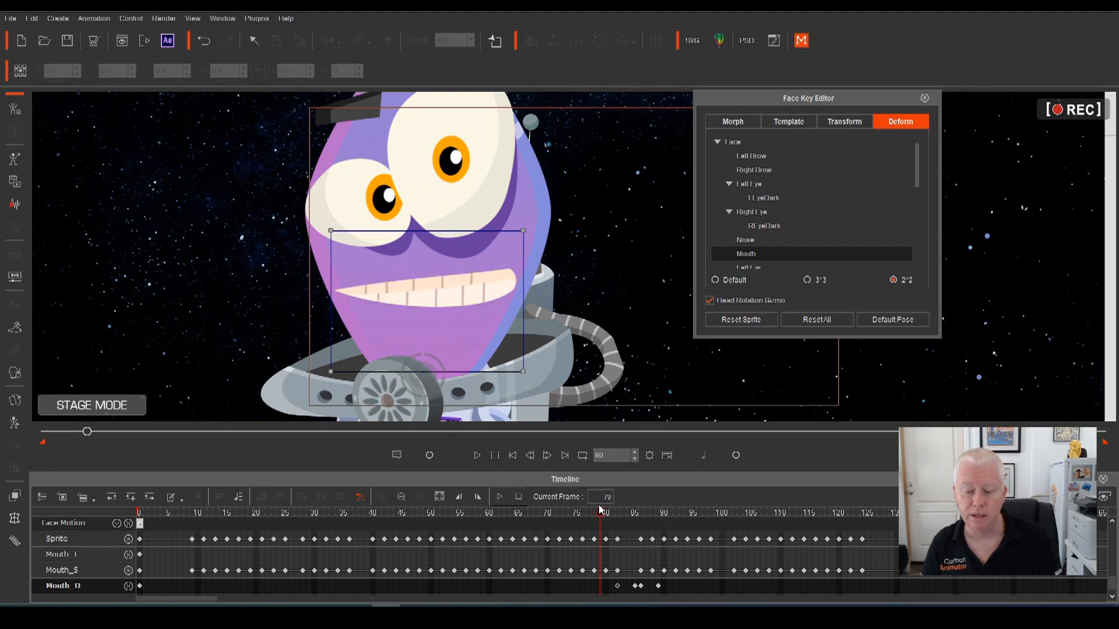
key("space")
key("space")
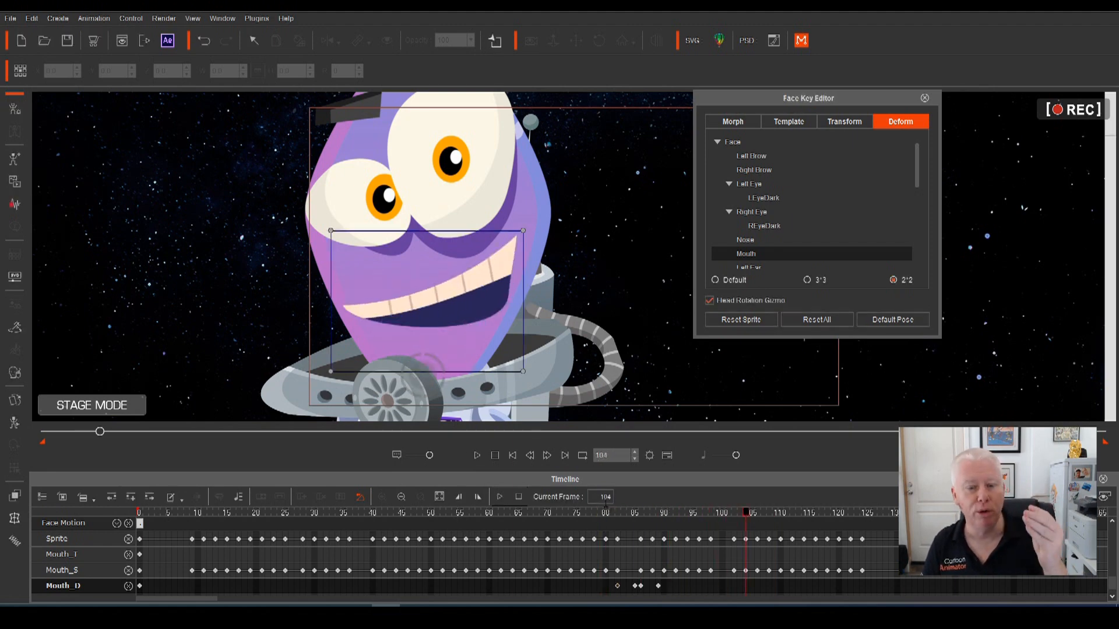
left_click(763, 516)
left_click_drag(763, 516, 635, 516)
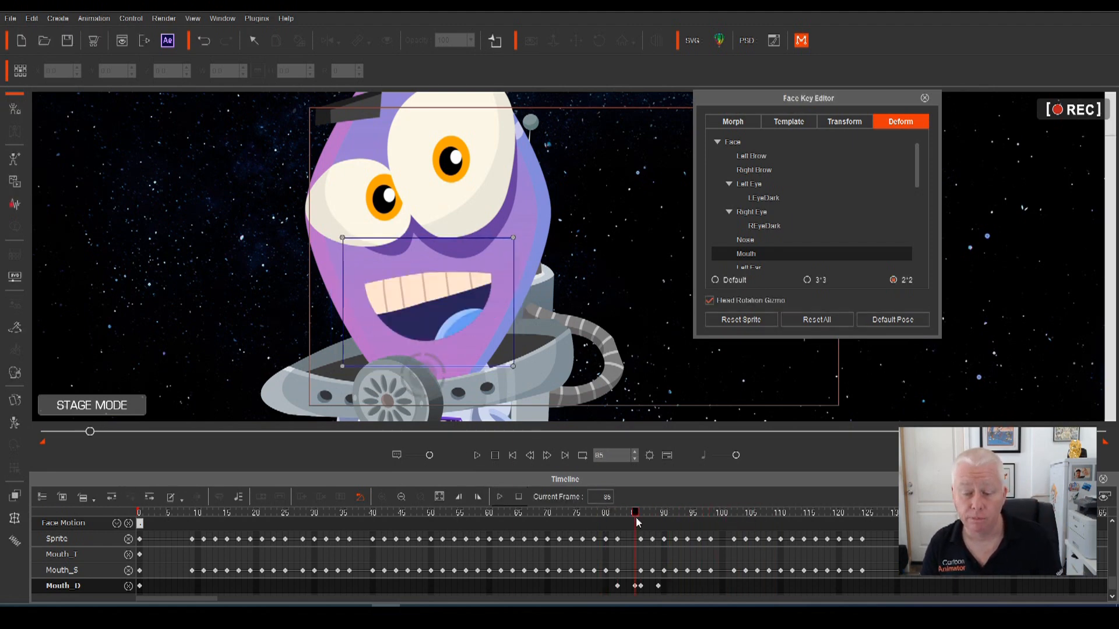
mouse_move(640, 515)
left_mouse_down()
mouse_move(615, 514)
mouse_move(641, 530)
left_mouse_up()
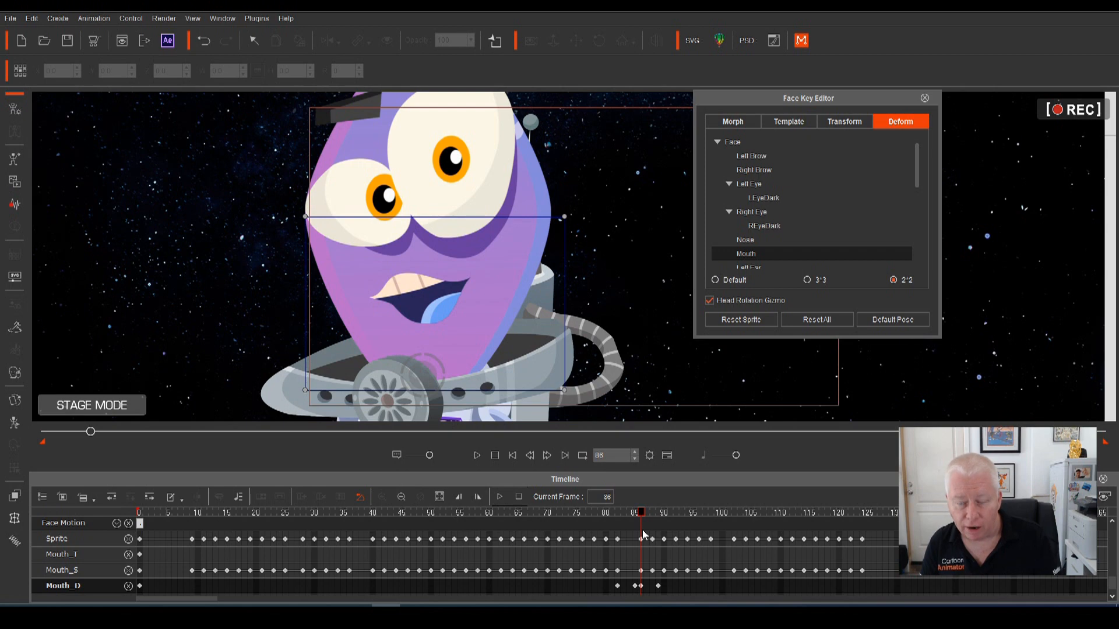
left_click_drag(641, 524, 743, 551)
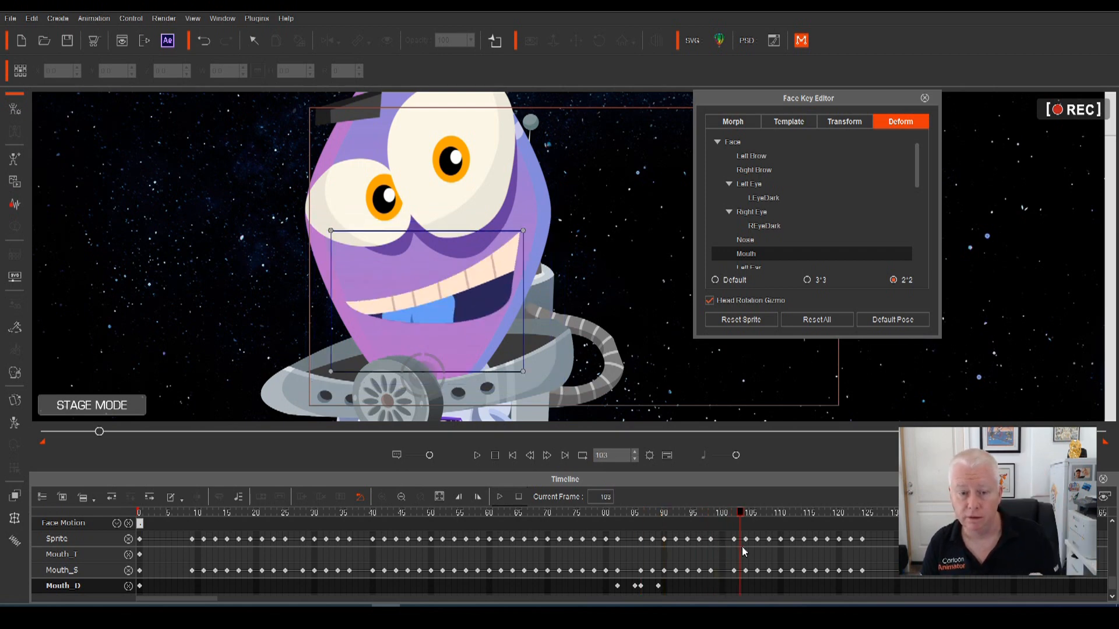
Step: Add mouth deform keys at frames 98 and 97 on the Mouth_D track and return to frame 98
left_click_drag(742, 510, 708, 515)
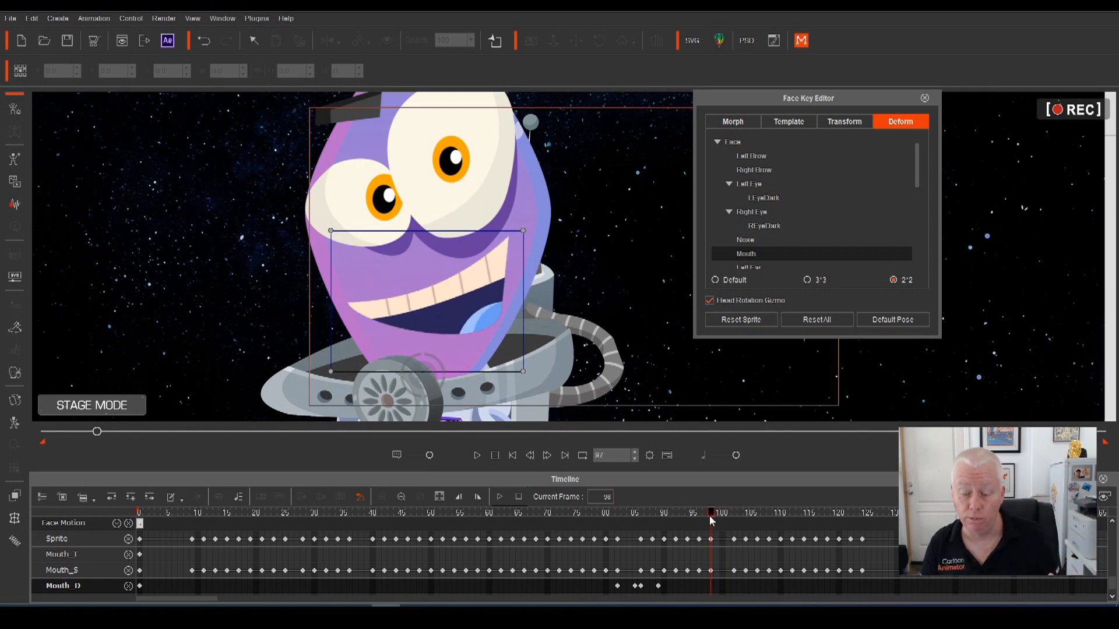
double_click(713, 586)
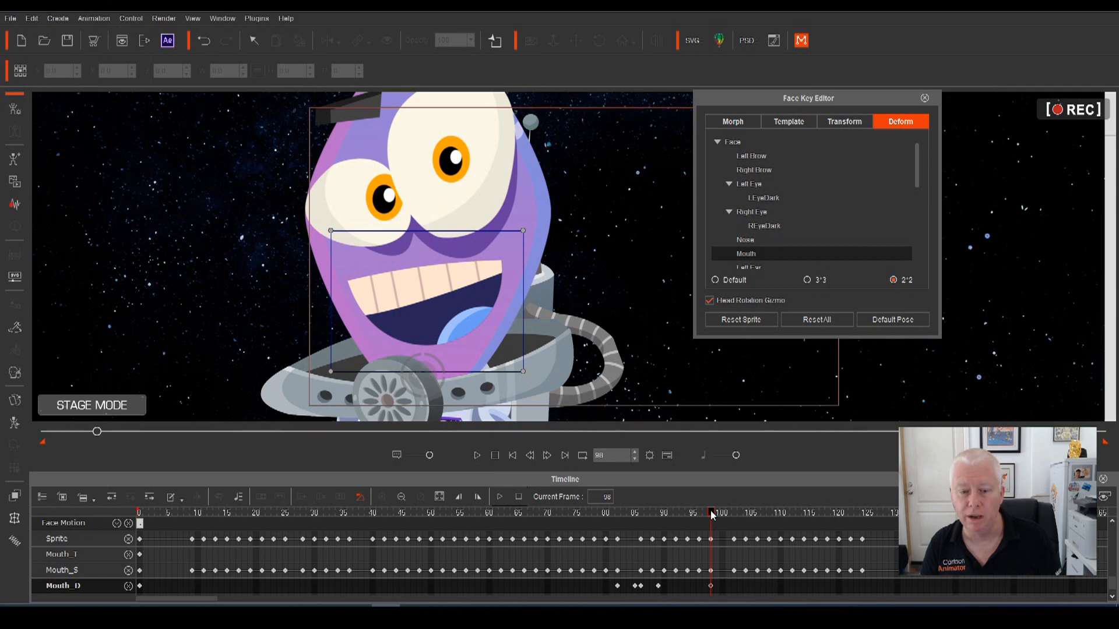
left_click_drag(708, 510, 704, 509)
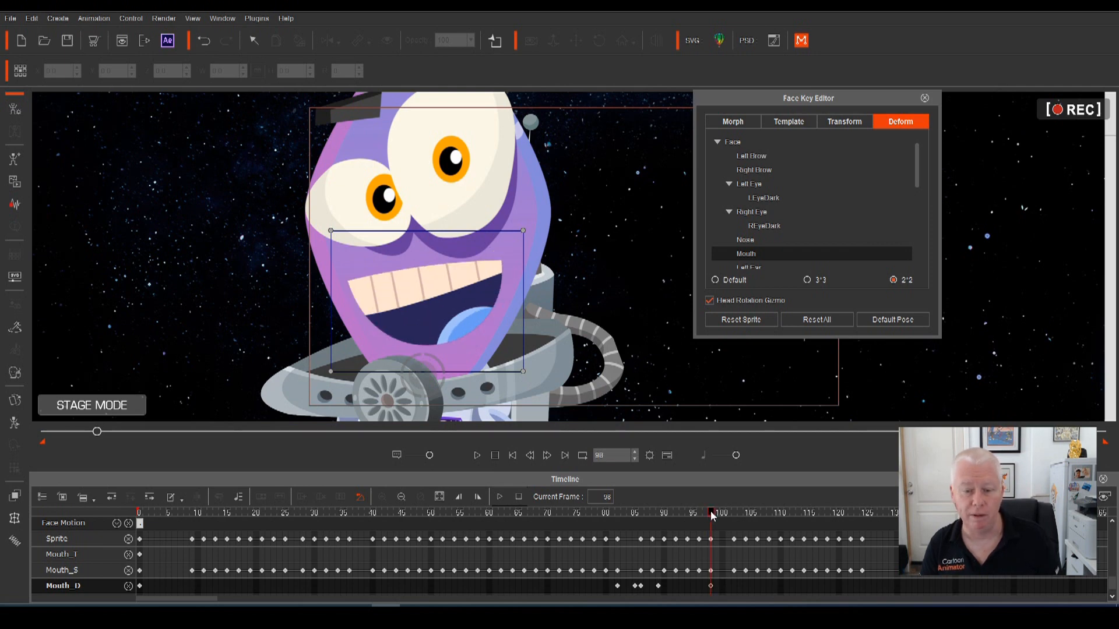
mouse_move(707, 512)
left_mouse_down()
mouse_move(734, 523)
mouse_move(708, 519)
left_mouse_up()
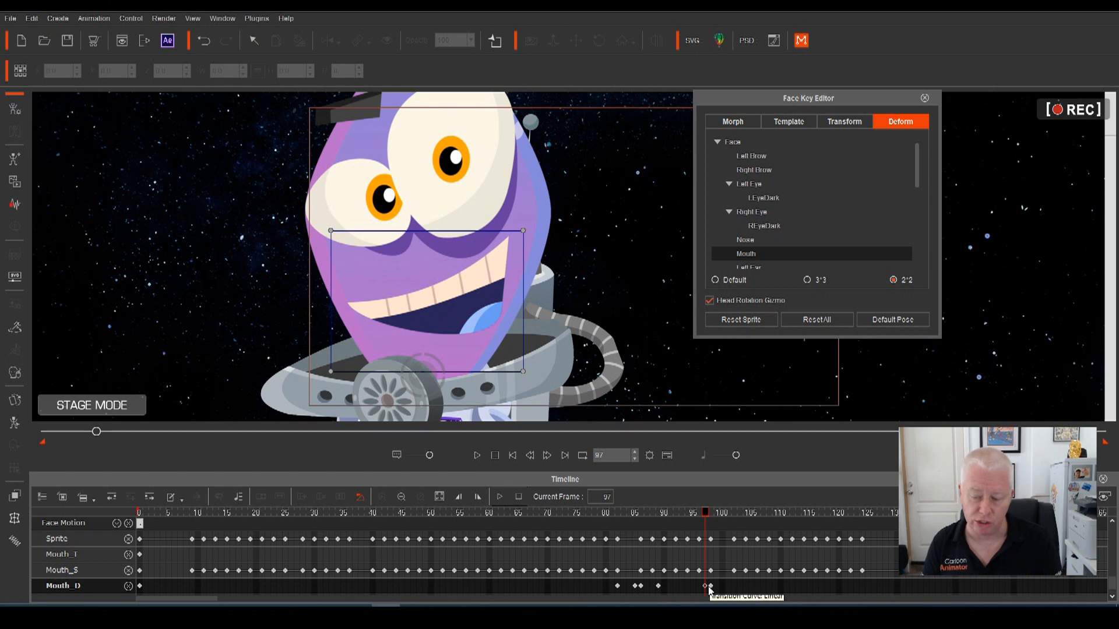
left_click(710, 586)
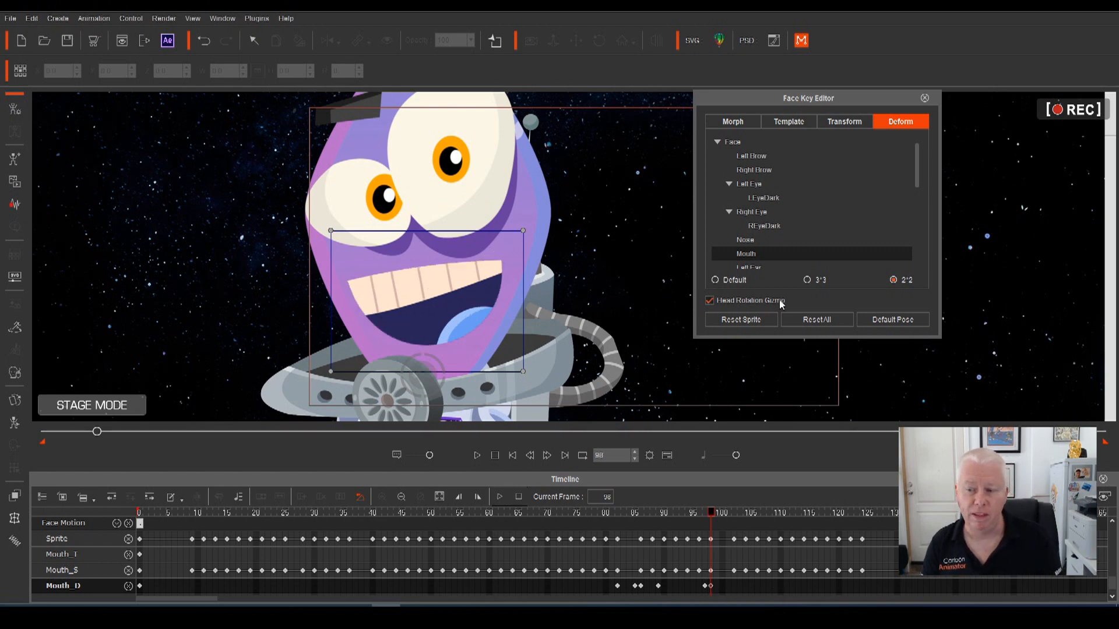
Step: At frame 98, tilt the mouth with a 3*3 deform grid, lowering its upper-left corner and upper middle point and raising its upper-right corner
left_click(807, 280)
left_click_drag(330, 231, 347, 282)
left_click_drag(424, 234, 436, 253)
left_click_drag(711, 515, 711, 512)
left_click_drag(524, 231, 532, 204)
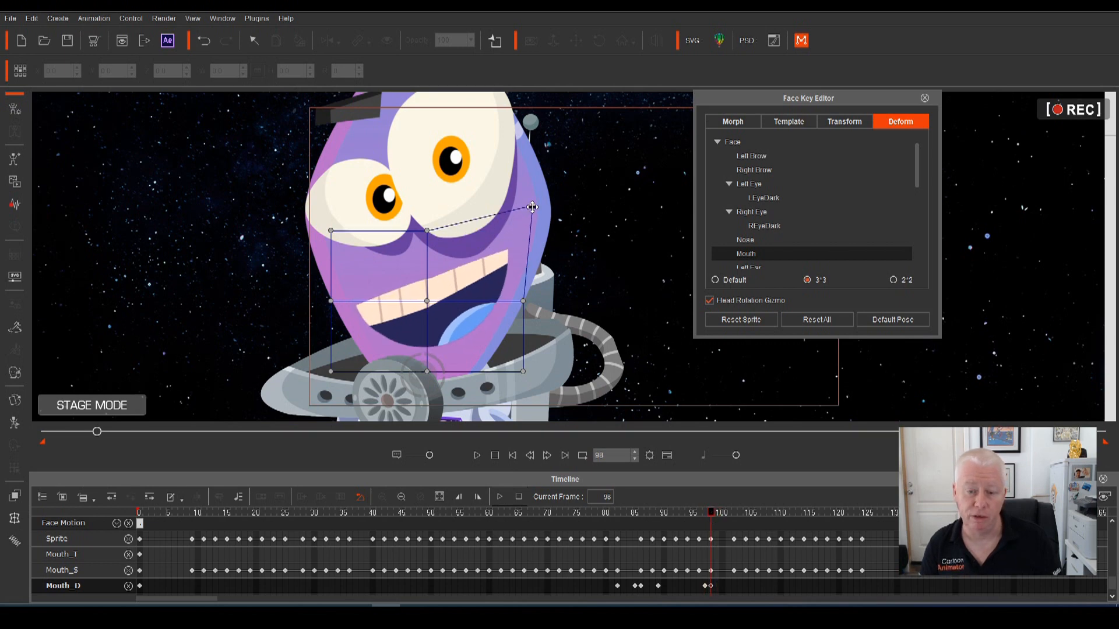
left_click_drag(709, 514, 711, 517)
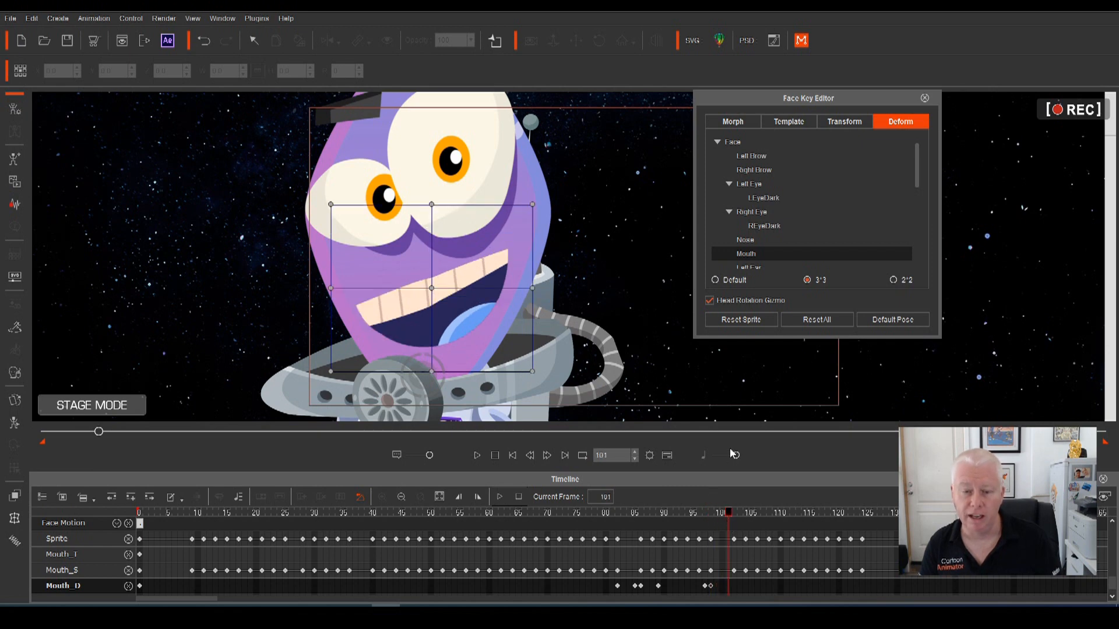
Step: Reset the mouth sprite's deformation at frame 101 and play back the voice clip through the deformed mouth frames
left_click(737, 321)
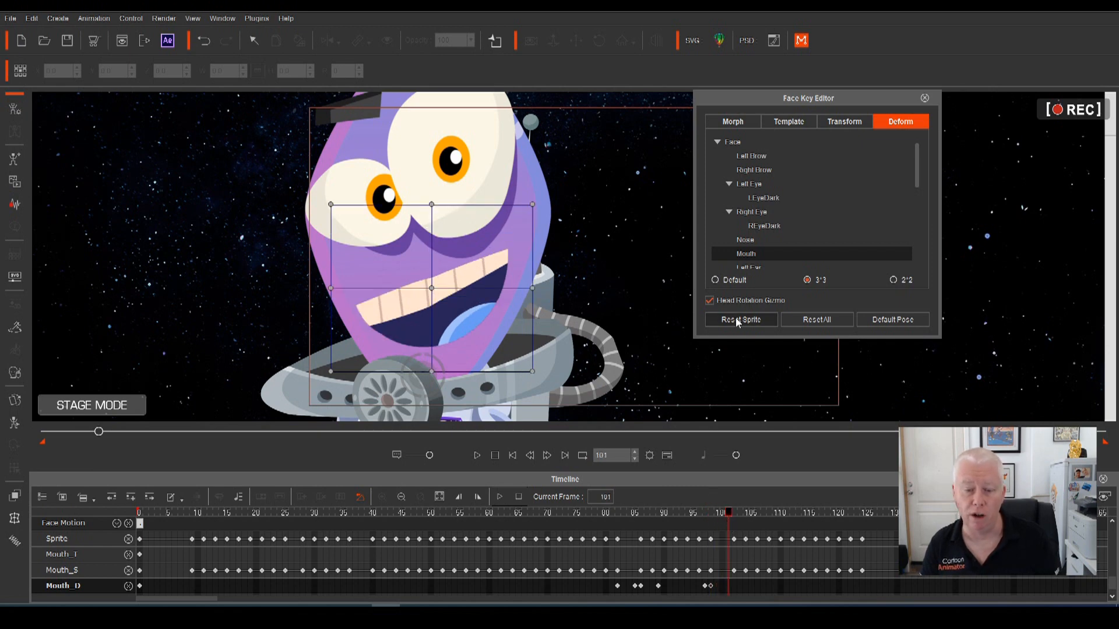
left_click_drag(728, 515, 736, 539)
left_click(641, 530)
key("space")
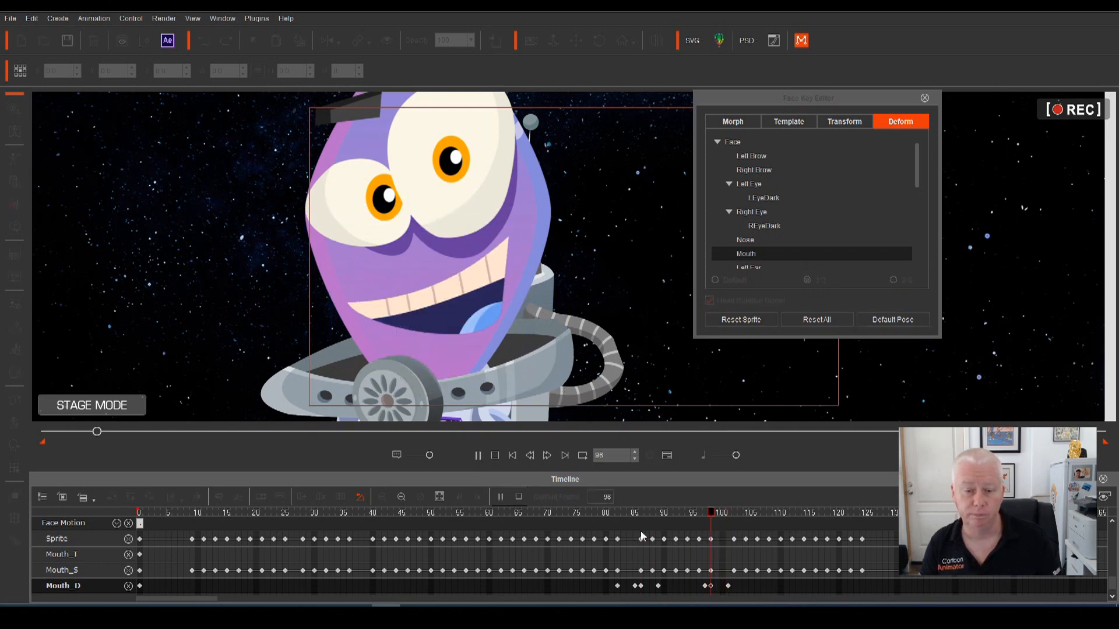
left_click(137, 555)
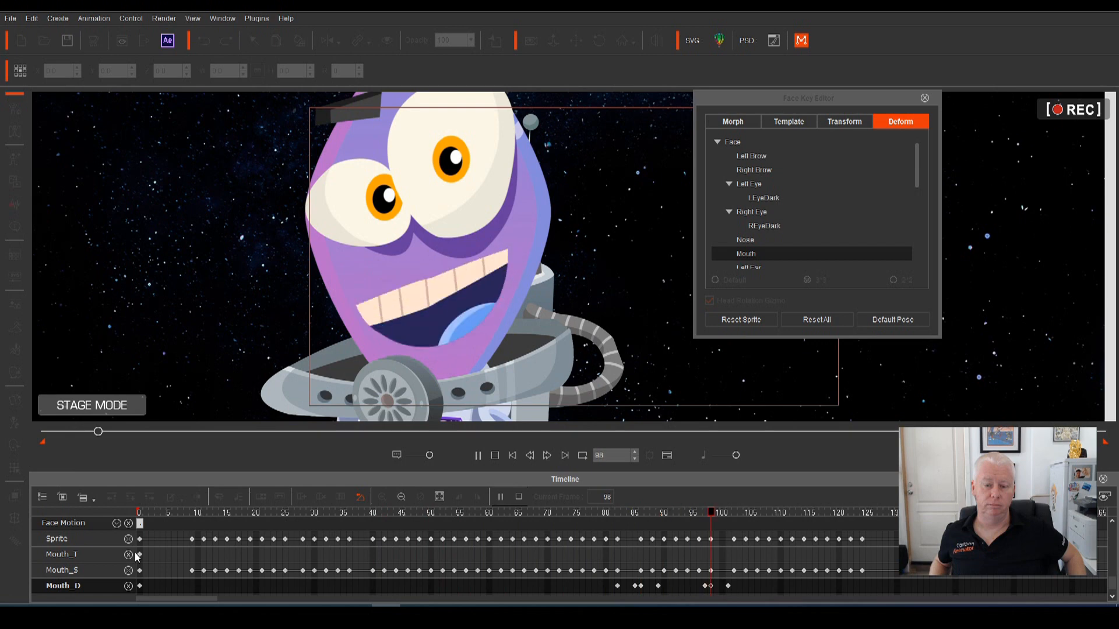
key("space")
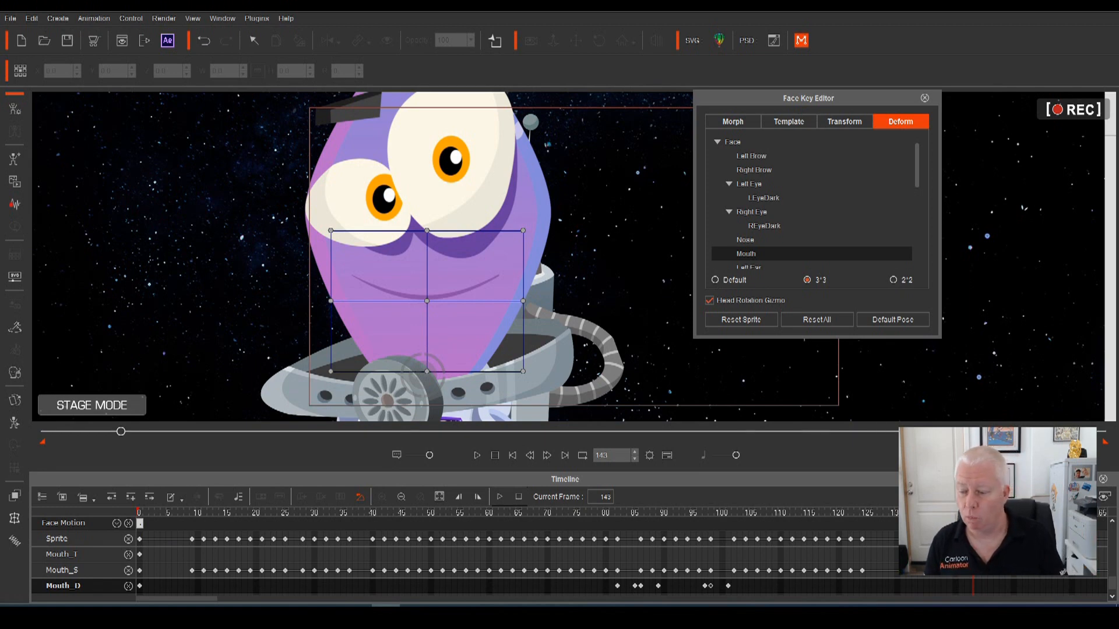
Step: Return to frame 0 and restore the helmet by setting its body sprite to Normal
left_click_drag(973, 512, 139, 513)
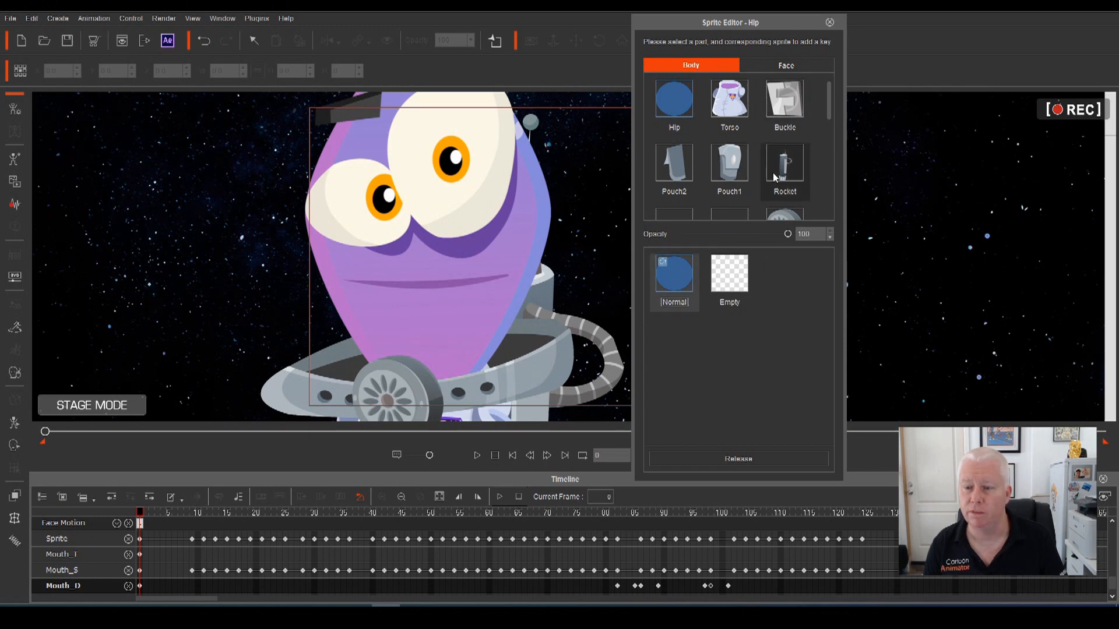
scroll(831, 117, "down", 2)
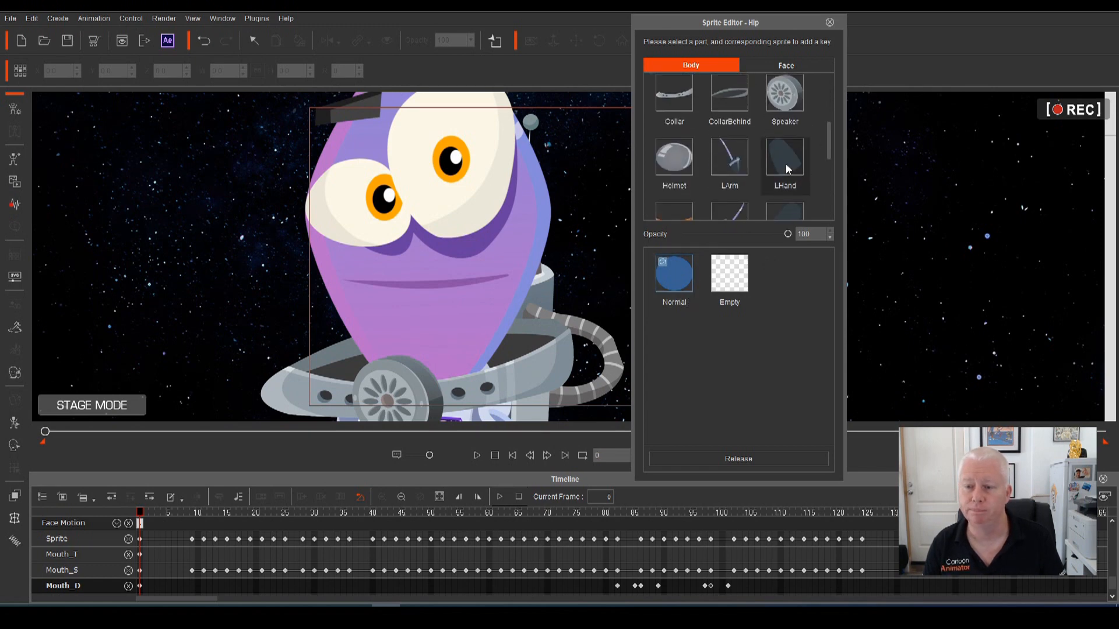
left_click(690, 156)
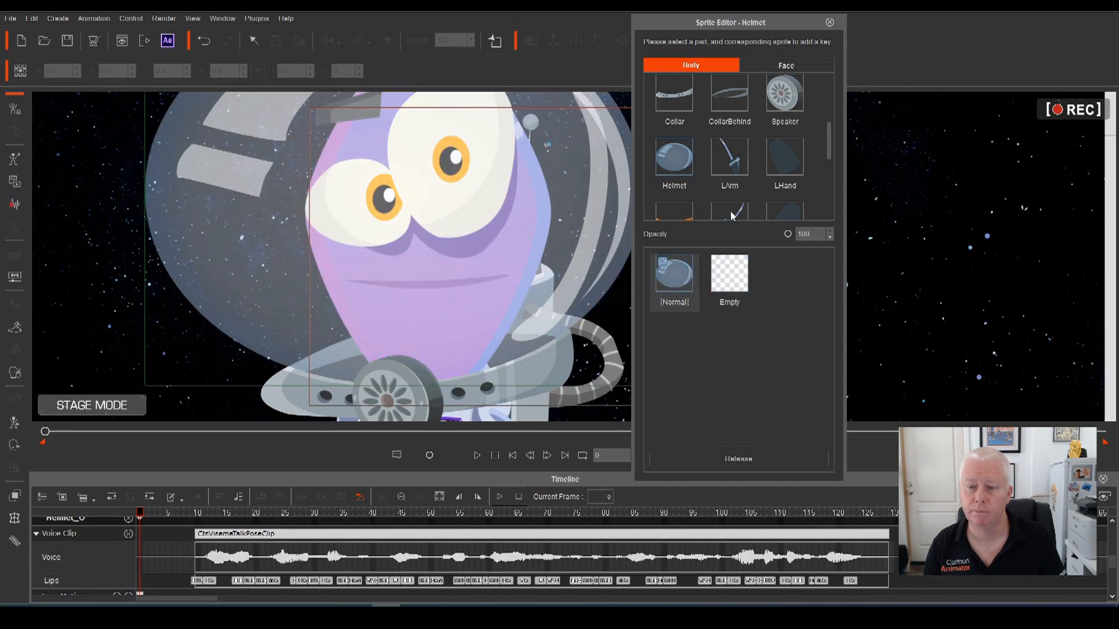
left_click(829, 23)
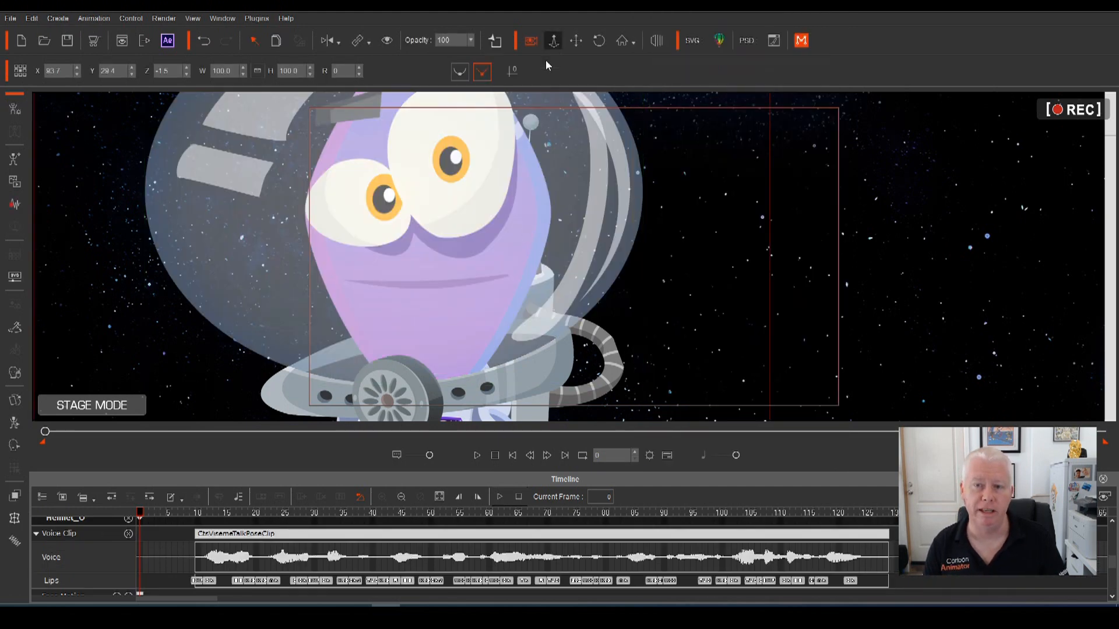
Step: Frame the helmeted astronaut in the camera area and play the finished lip-sync from the beginning
left_click(553, 40)
left_click_drag(572, 243, 636, 253)
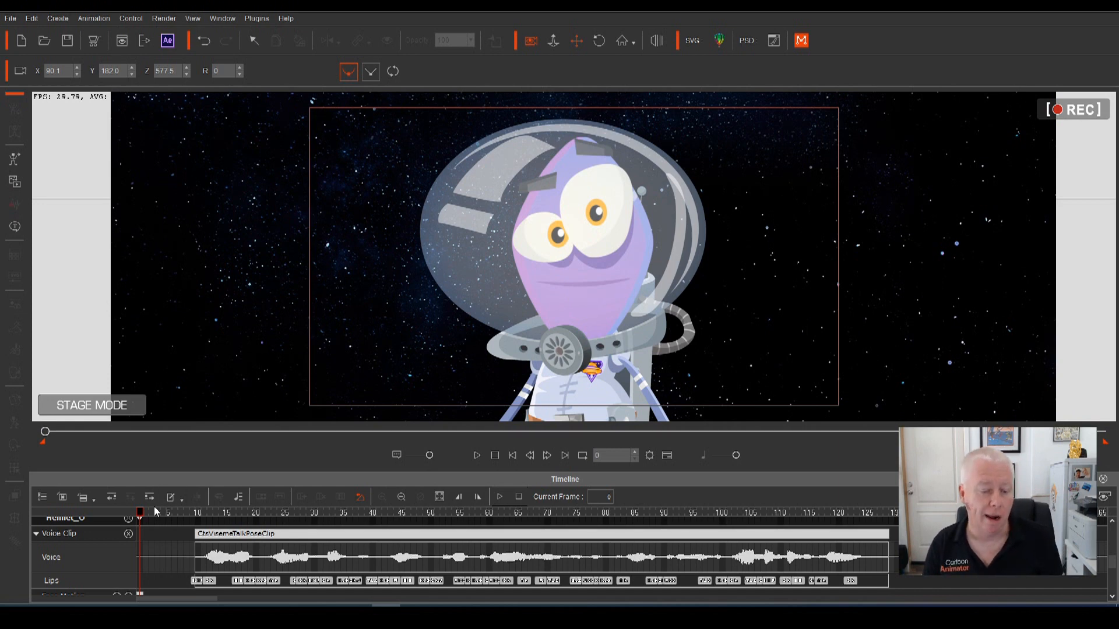
key("space")
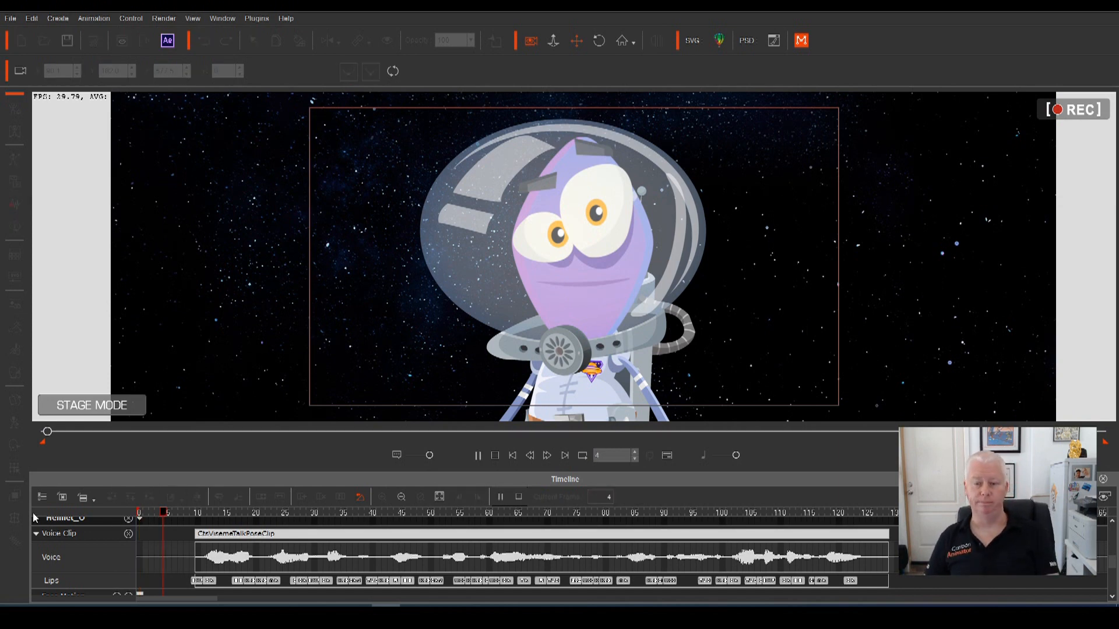